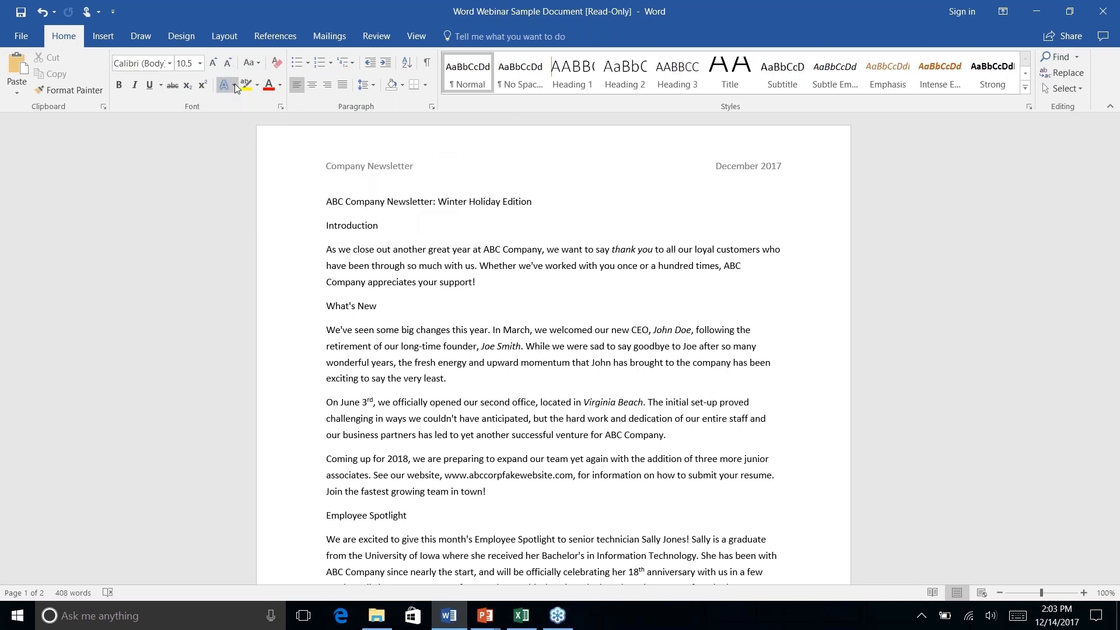
Step: Show the Quick Access Toolbar below the ribbon
right_click(290, 83)
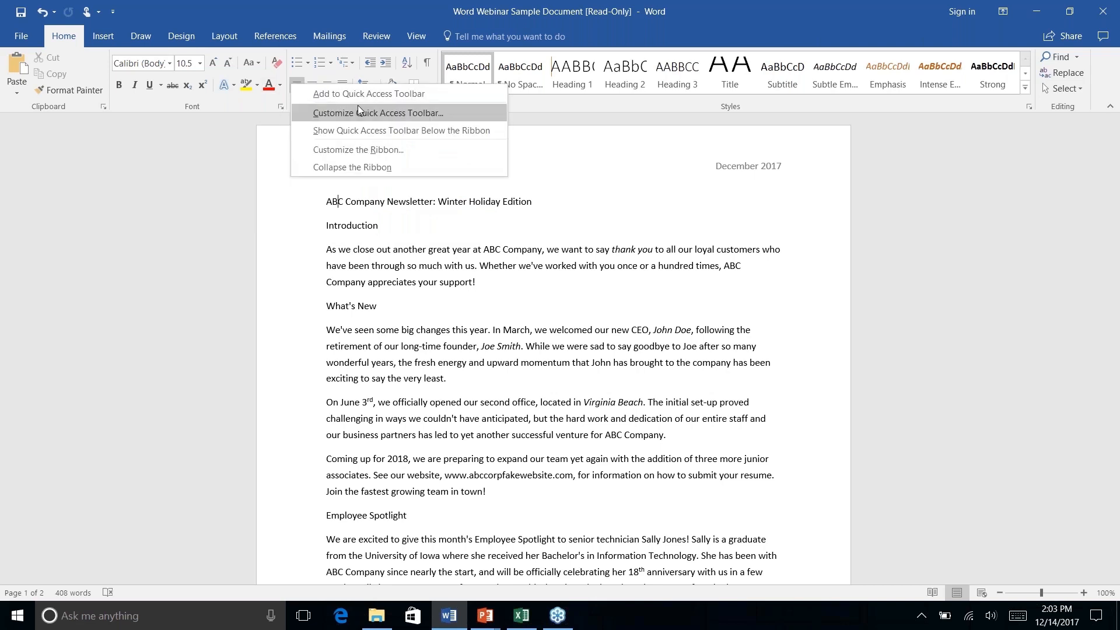
left_click(382, 131)
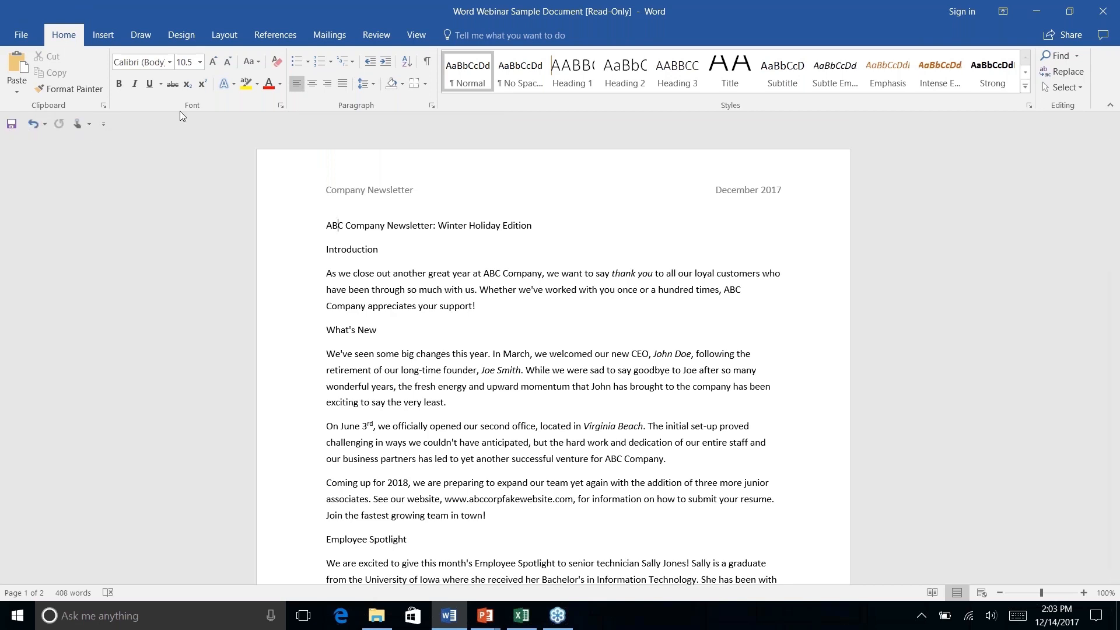
right_click(296, 86)
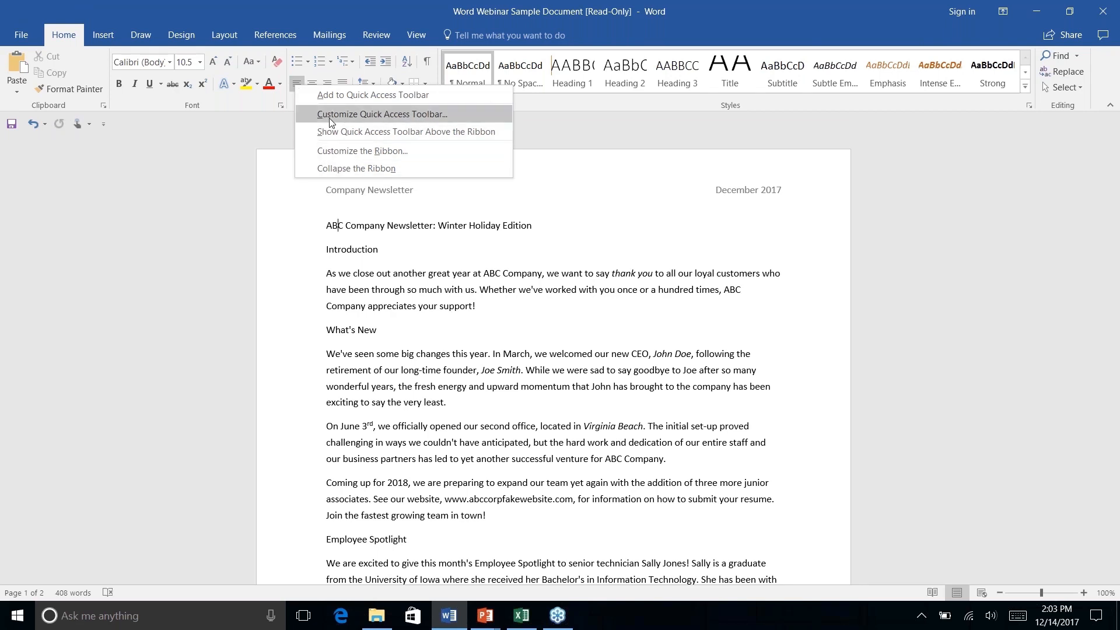
left_click(135, 120)
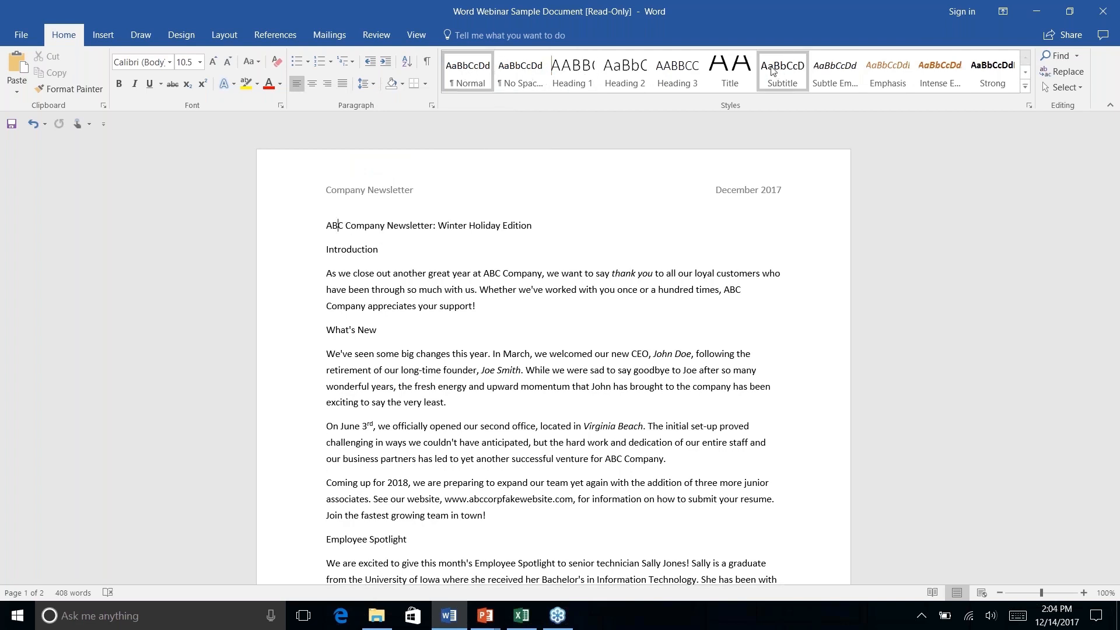
right_click(728, 73)
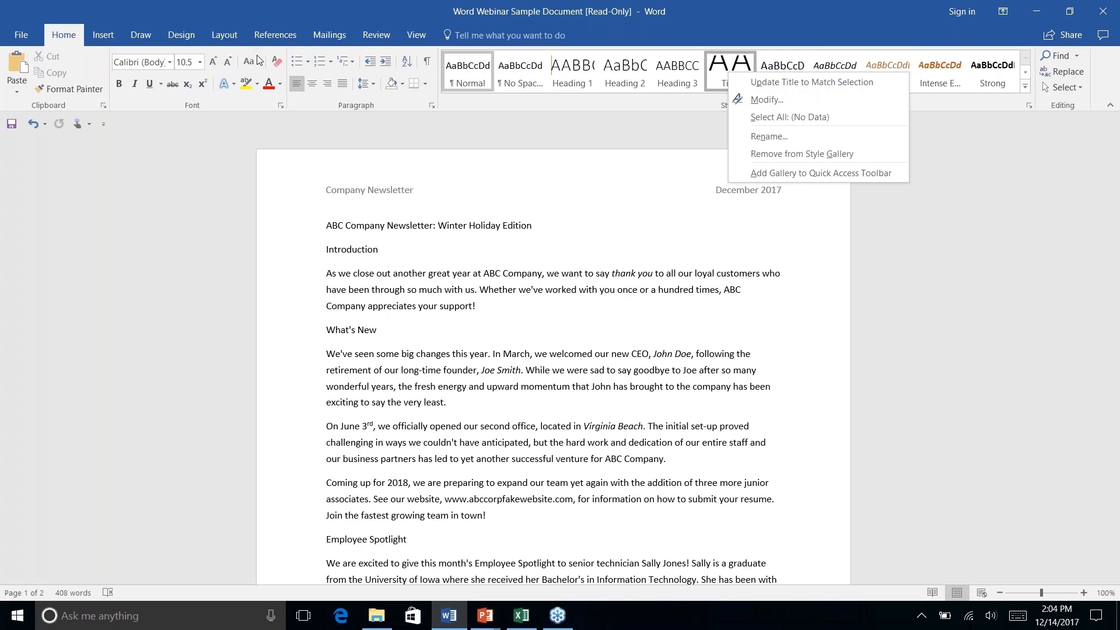
right_click(306, 61)
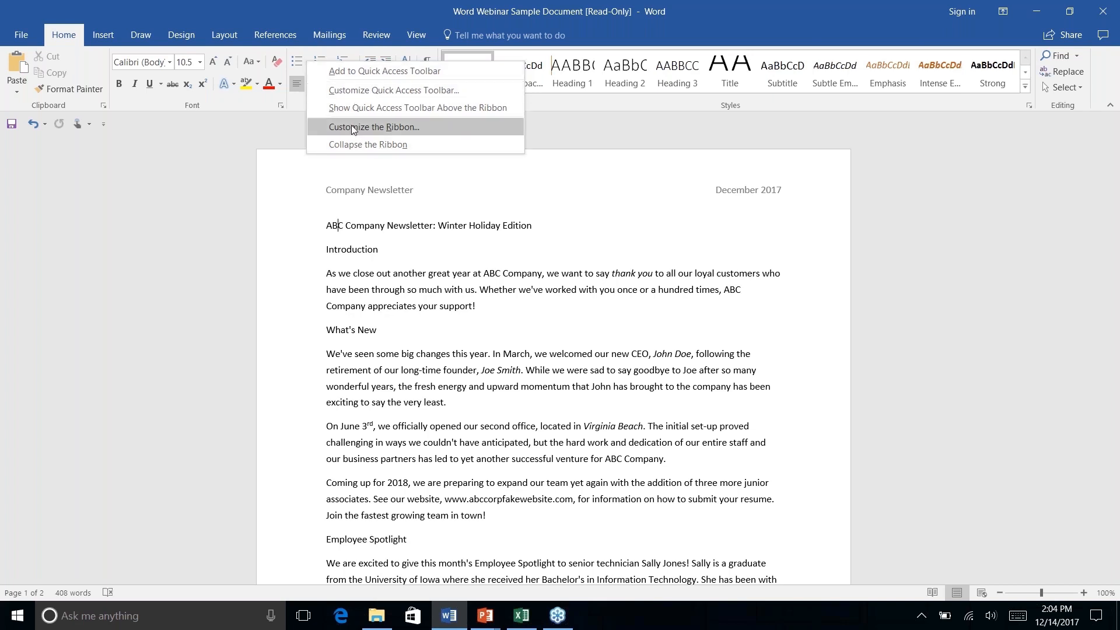
left_click(120, 123)
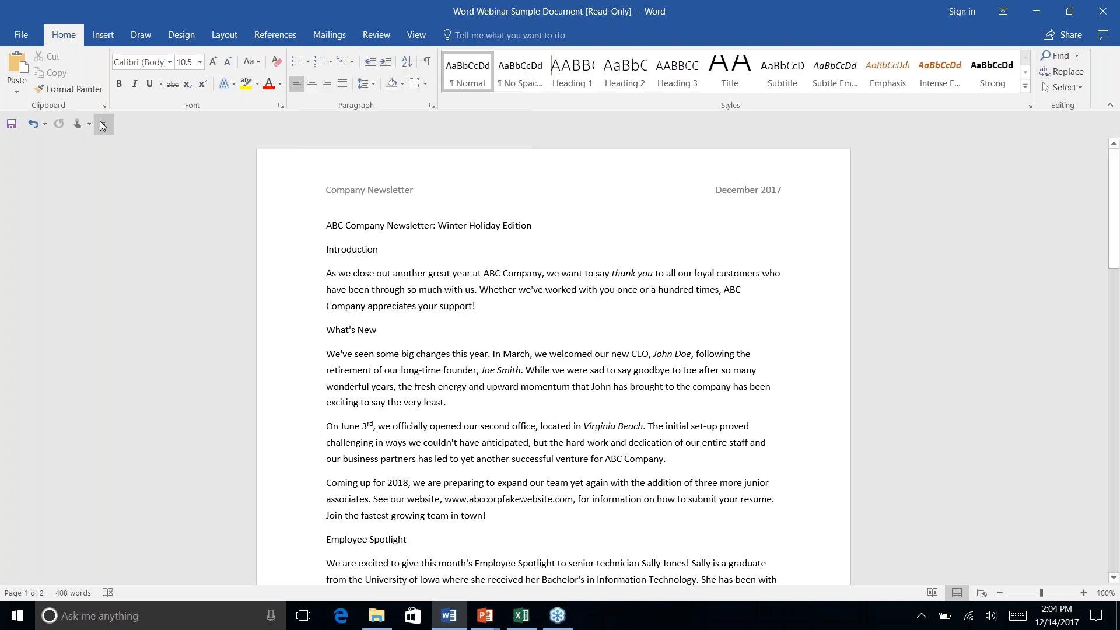
Step: Collapse the ribbon and temporarily display the View commands while it is collapsed
left_click(1110, 105)
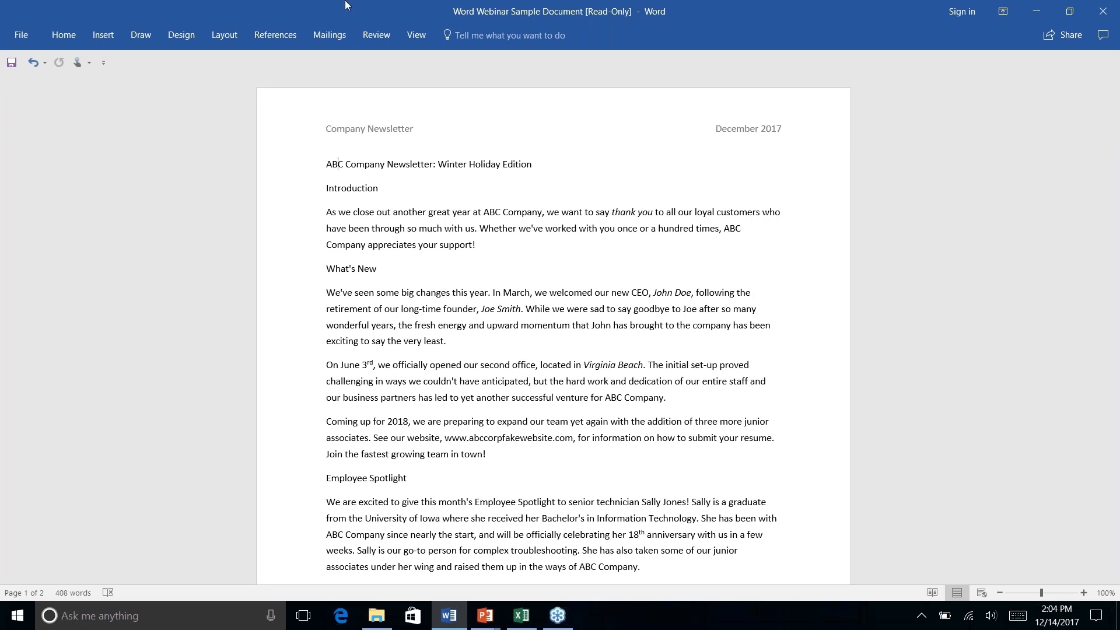
left_click(426, 37)
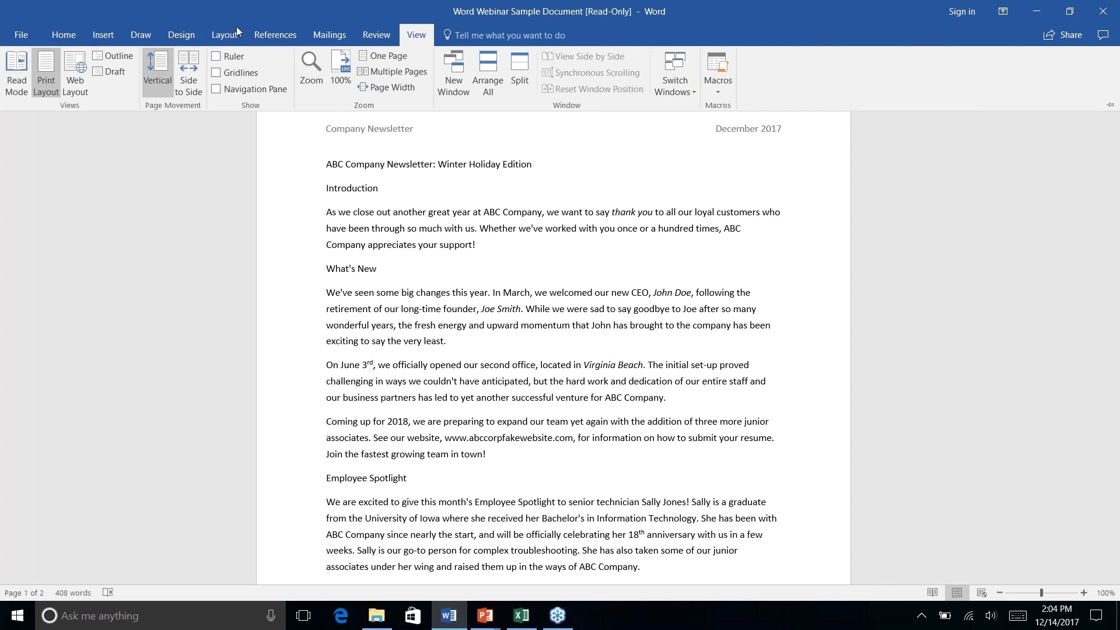
left_click(416, 37)
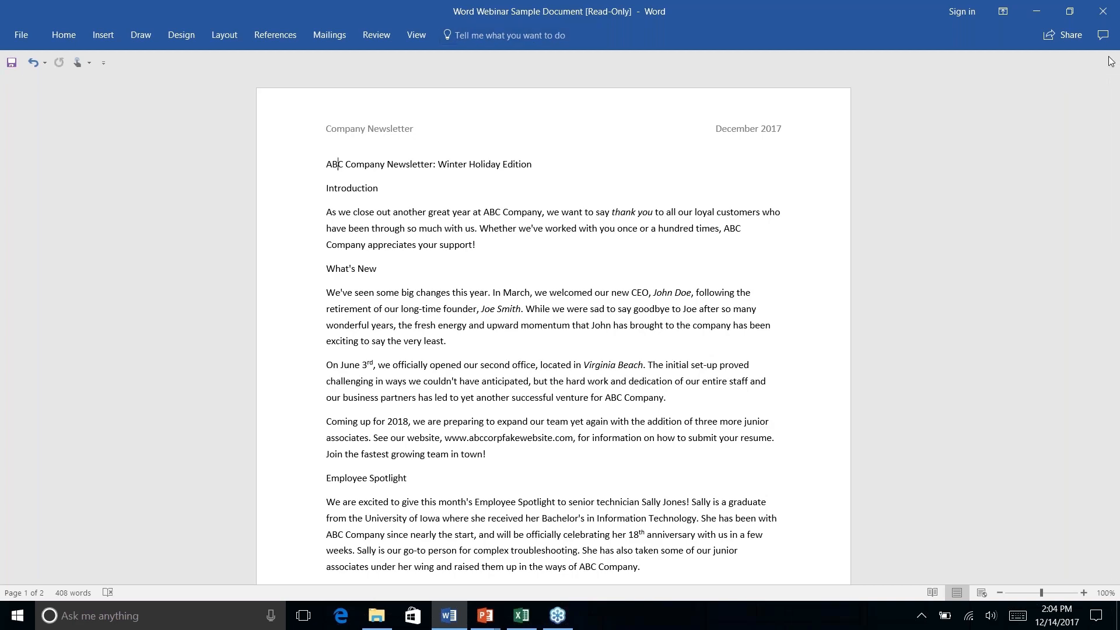
Step: Examine the ribbon commands available under Design, Home, Insert, Draw, Layout and References
left_click(187, 38)
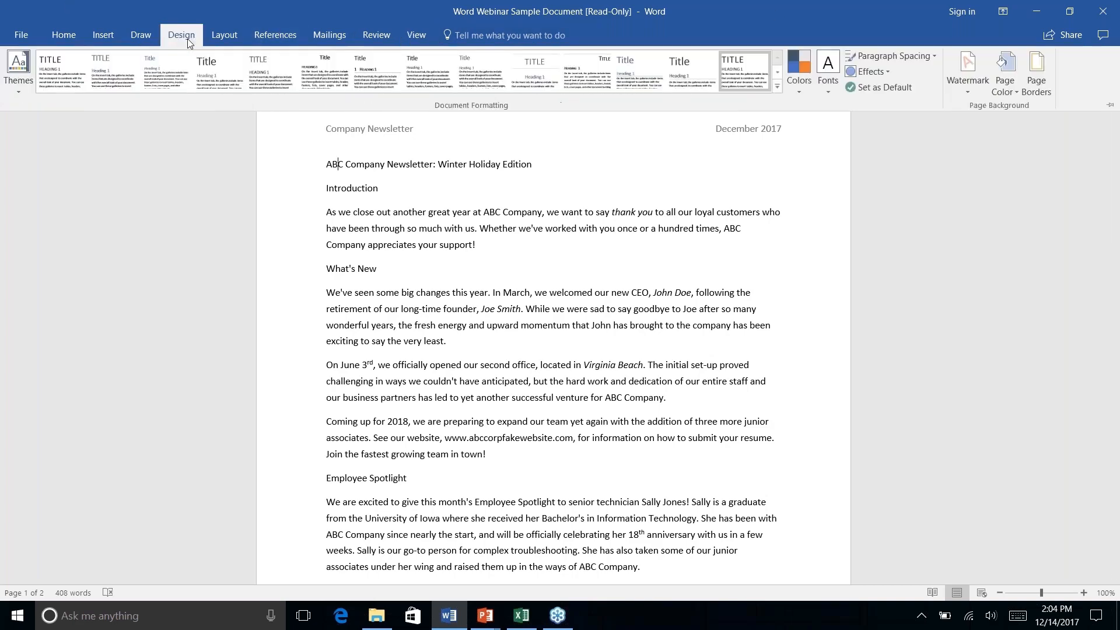
left_click(63, 35)
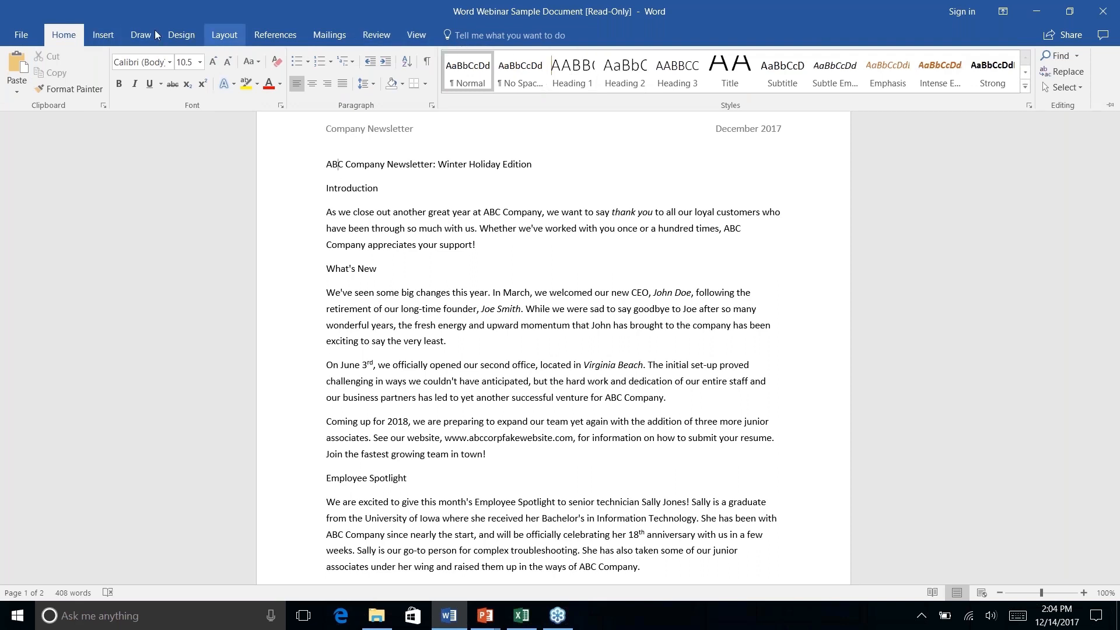
left_click(102, 34)
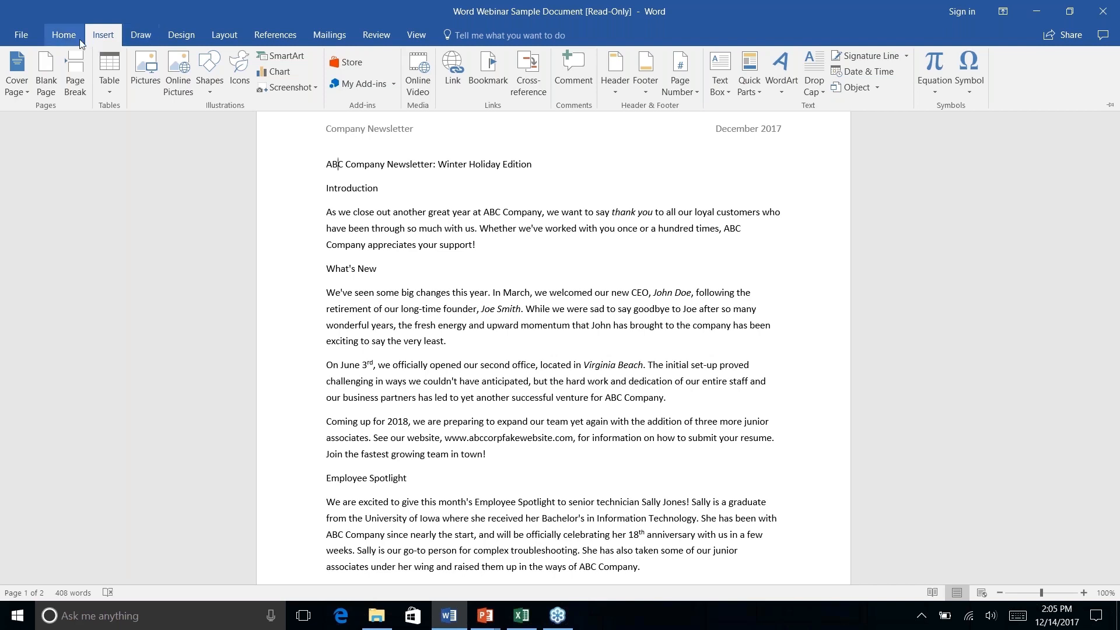
left_click(148, 37)
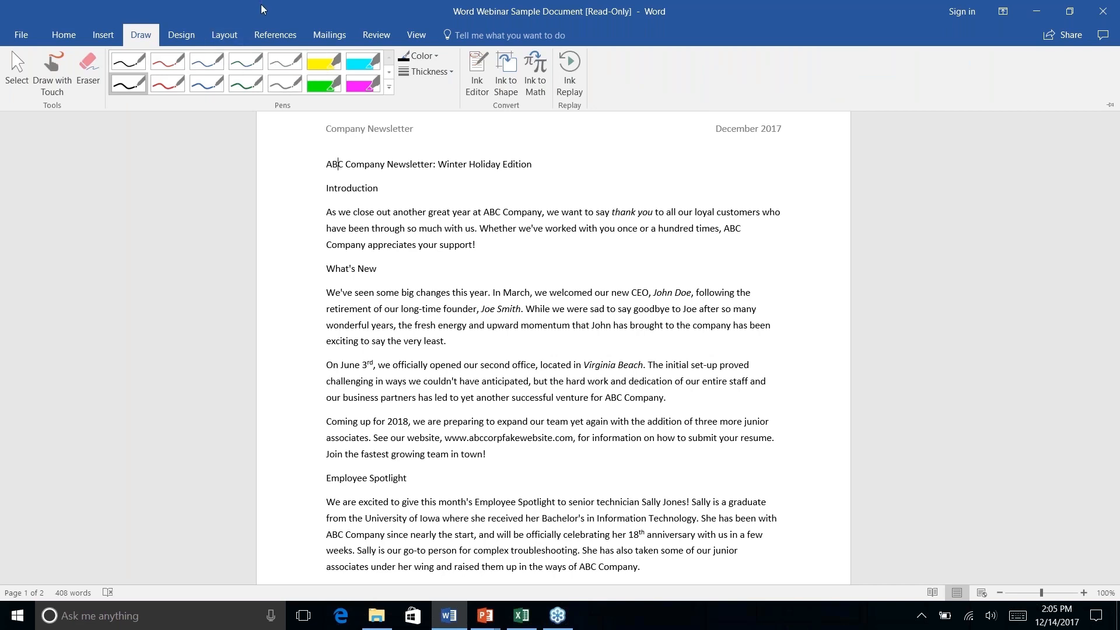
left_click(174, 36)
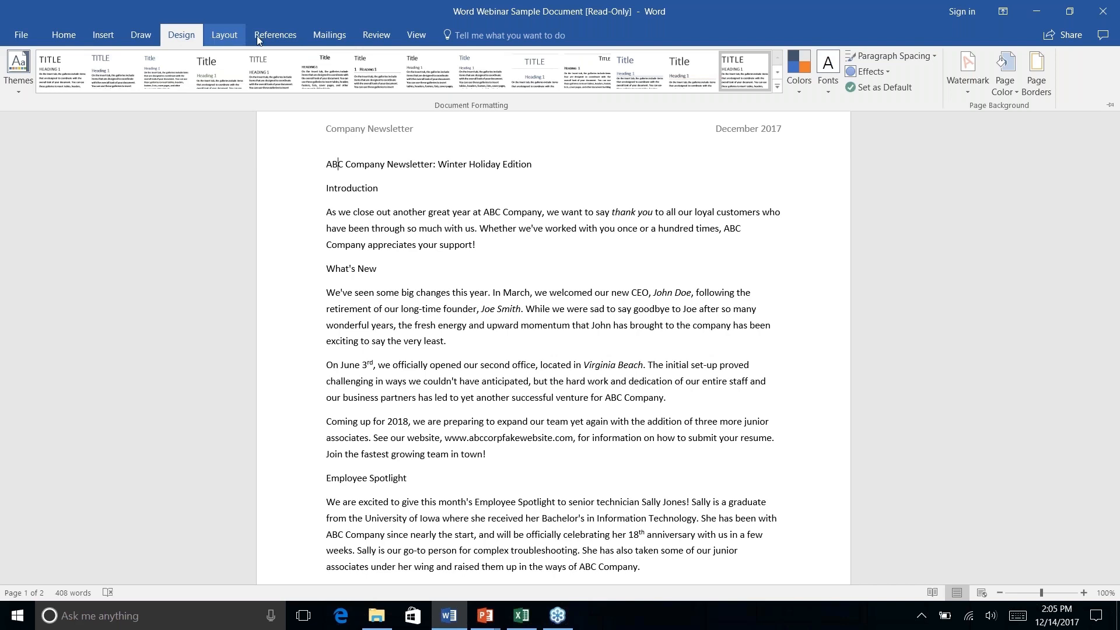
left_click(228, 37)
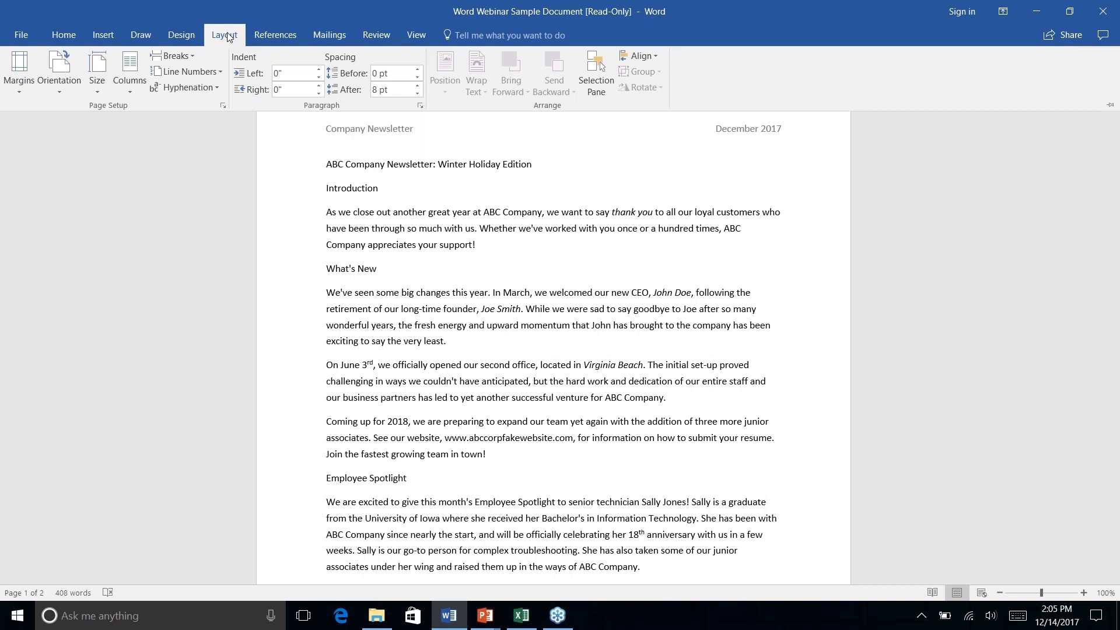
left_click(278, 37)
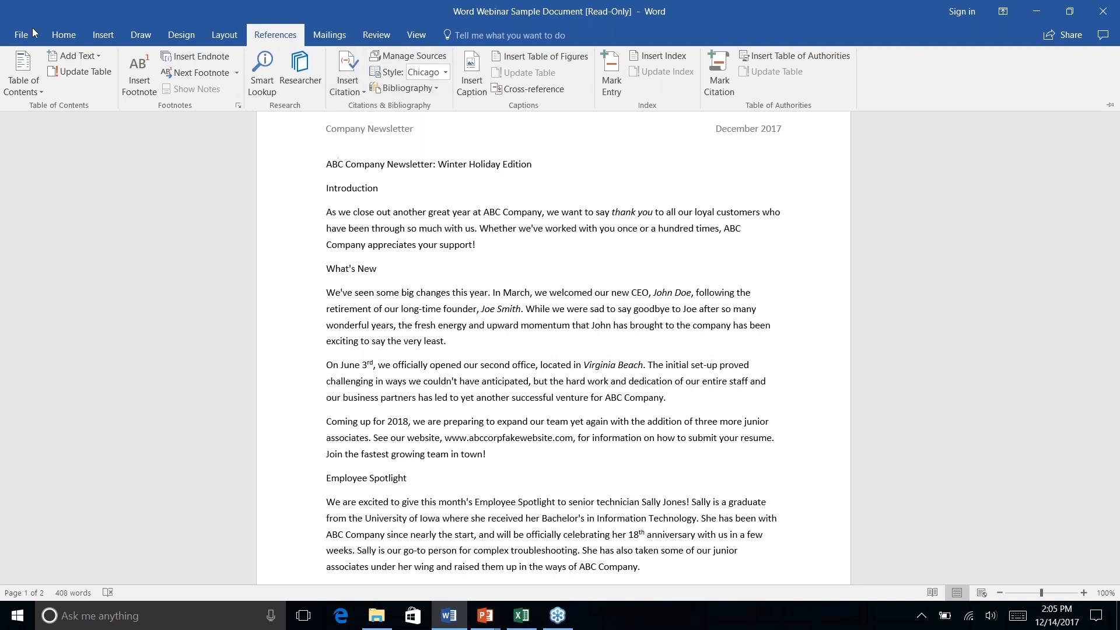
left_click(64, 37)
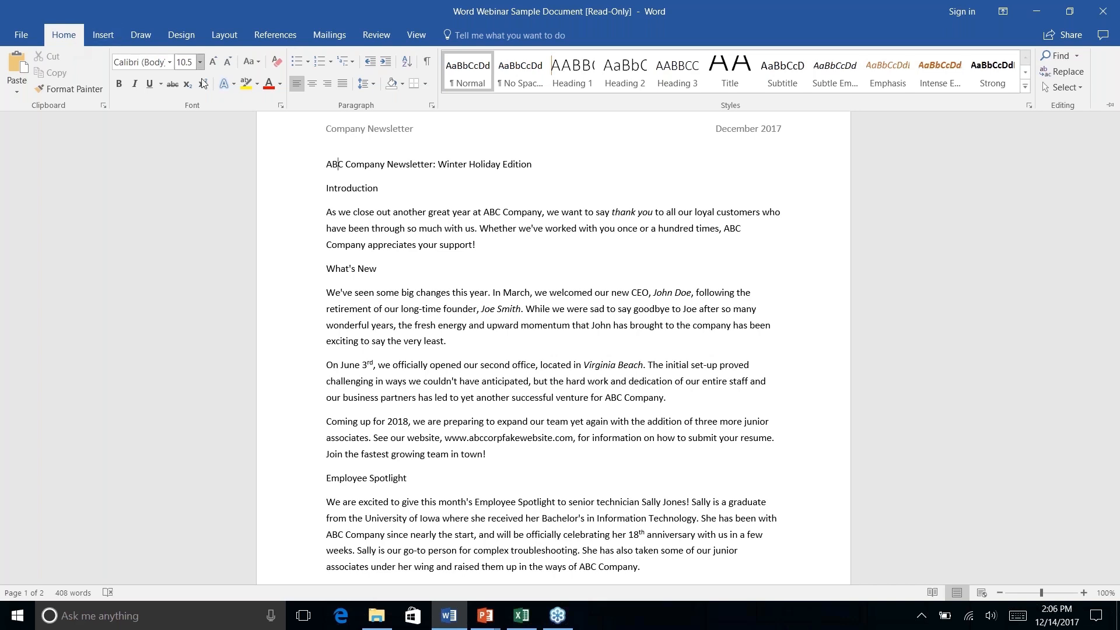
Step: Examine the ribbon customization options, browsing both Popular Commands and Commands Not in the Ribbon, and leave without making changes
right_click(252, 85)
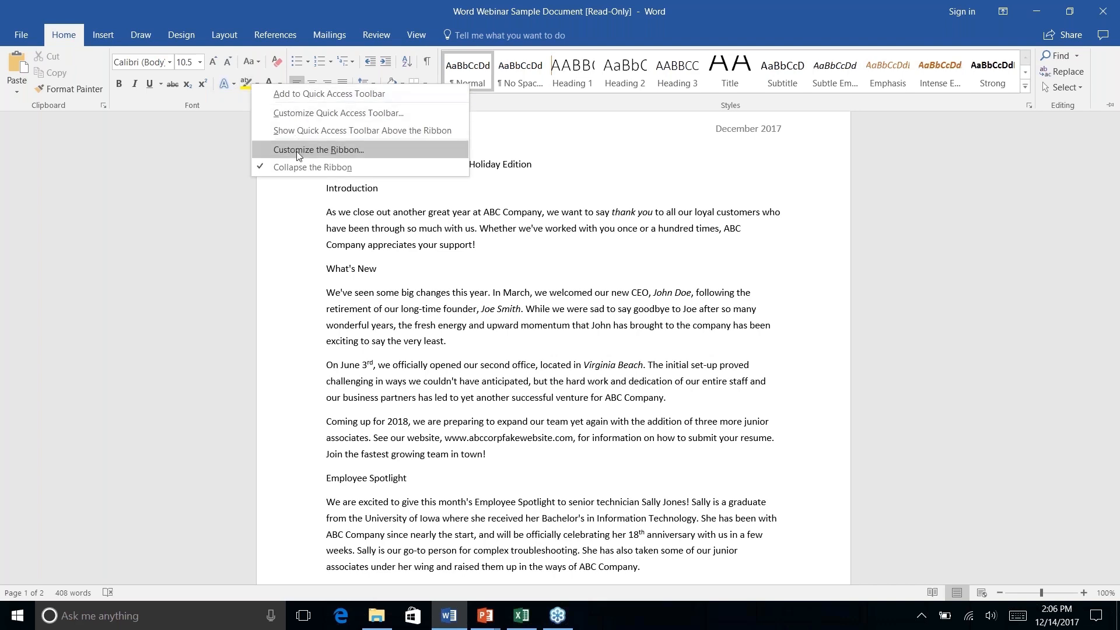
left_click(374, 146)
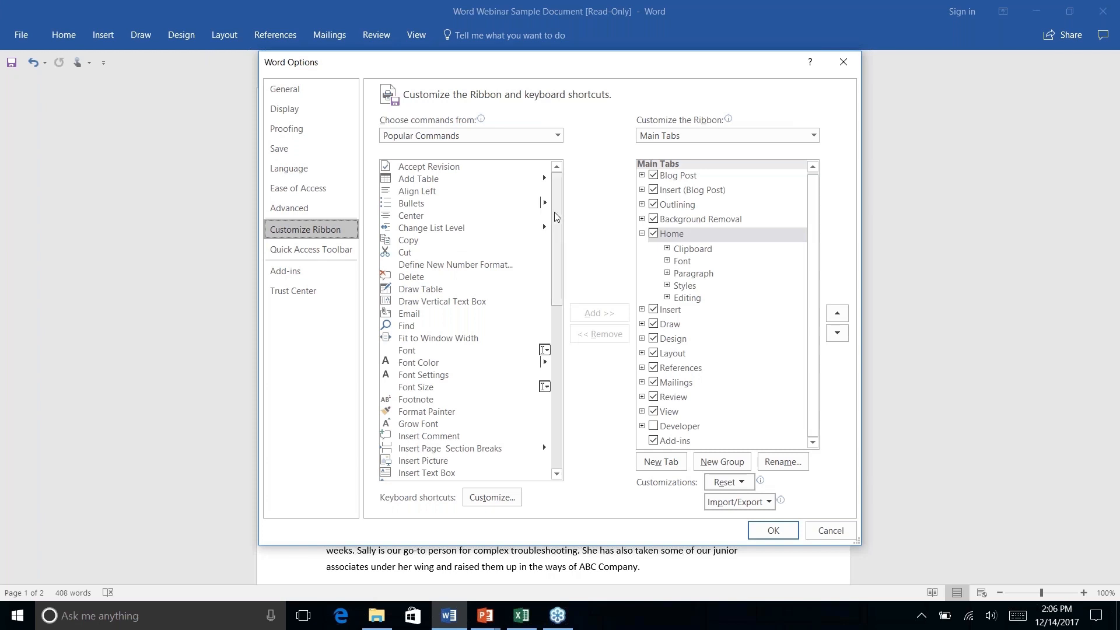
left_click_drag(558, 217, 559, 379)
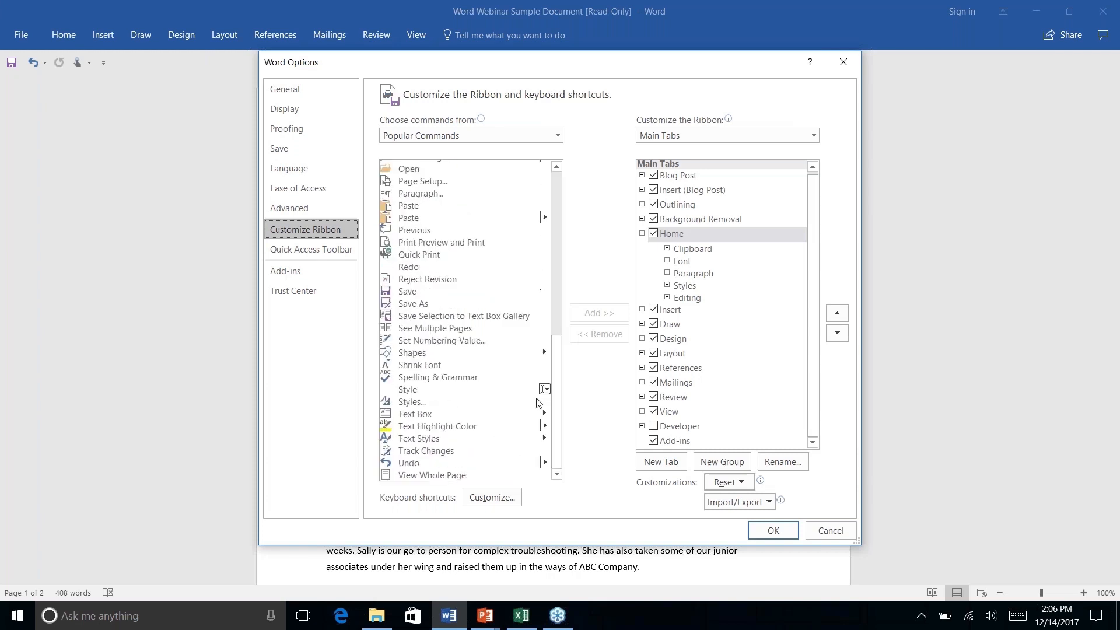
left_click(557, 136)
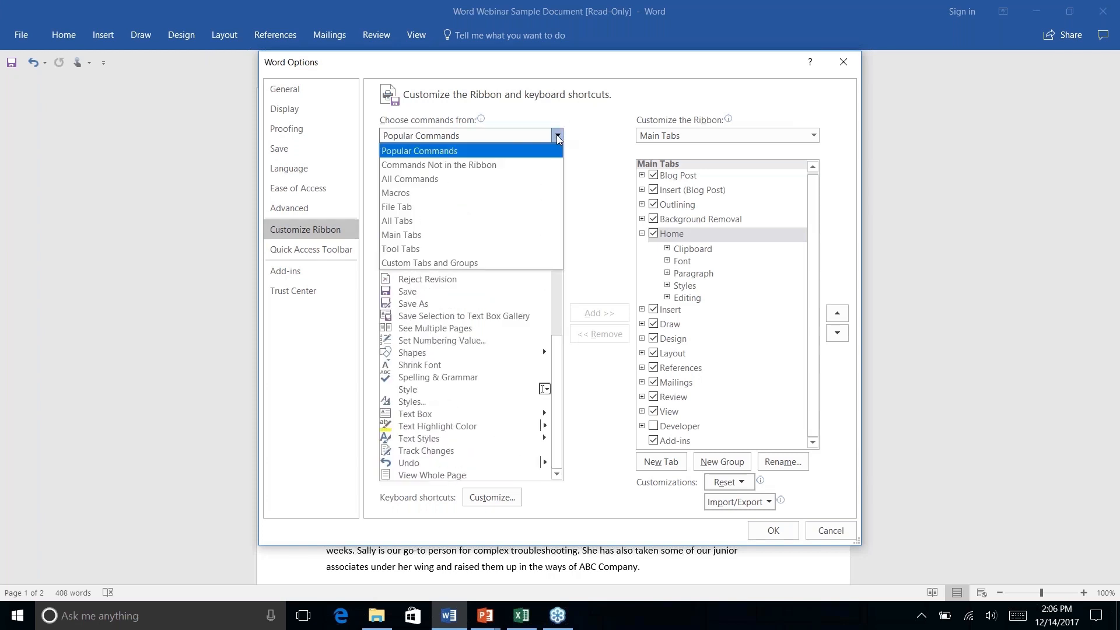
left_click(482, 165)
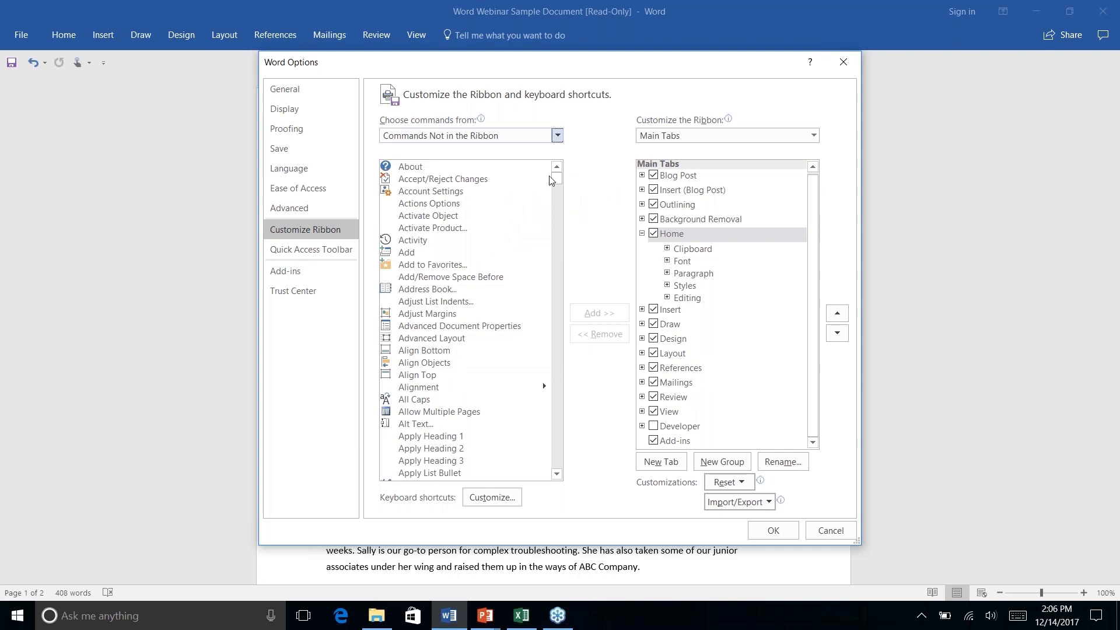
left_click_drag(557, 182, 553, 308)
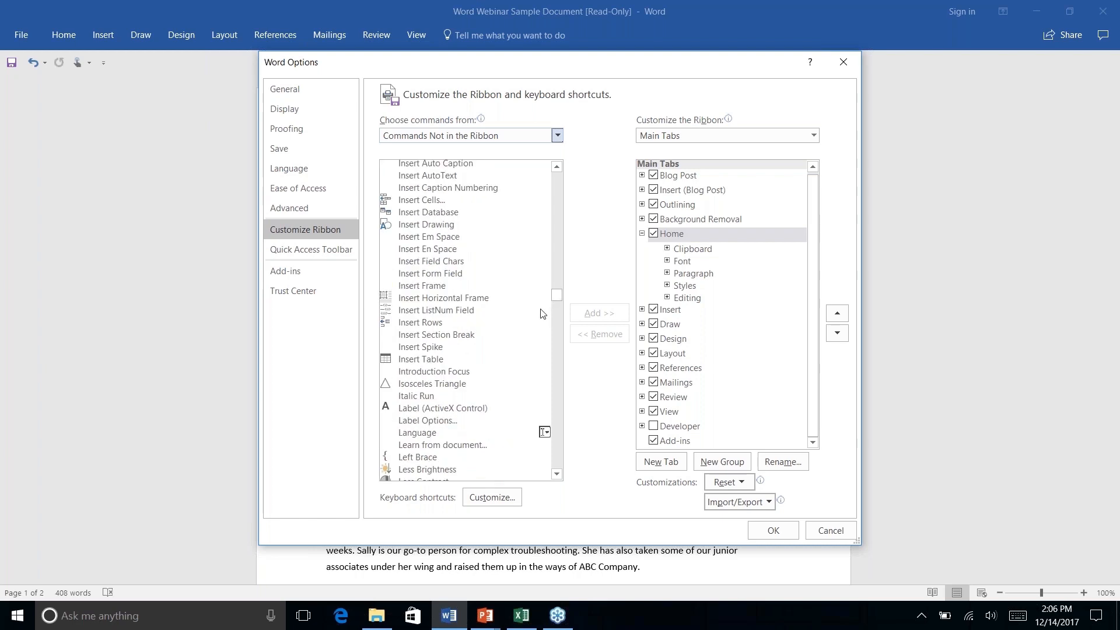
scroll(478, 330, "down", 3)
scroll(478, 330, "up", 20)
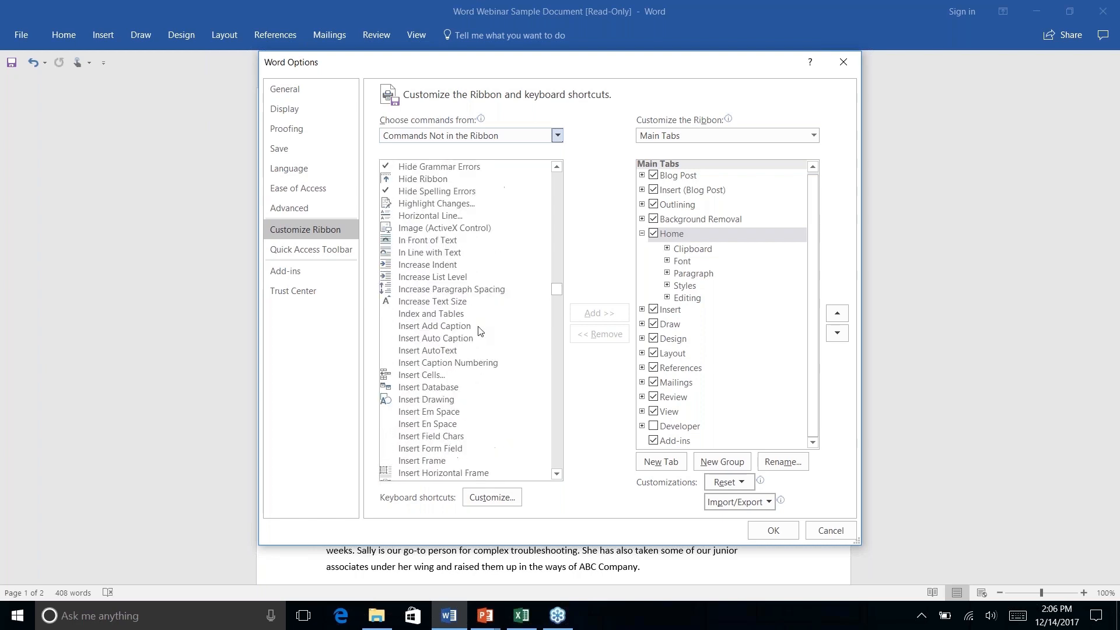
scroll(478, 331, "up", 5)
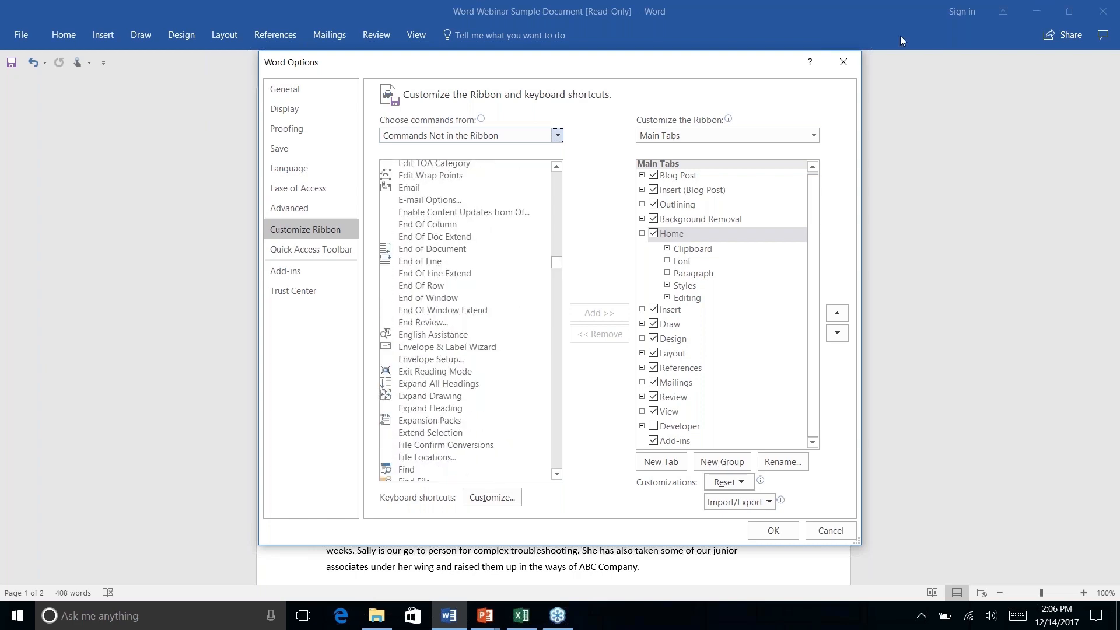
left_click(842, 62)
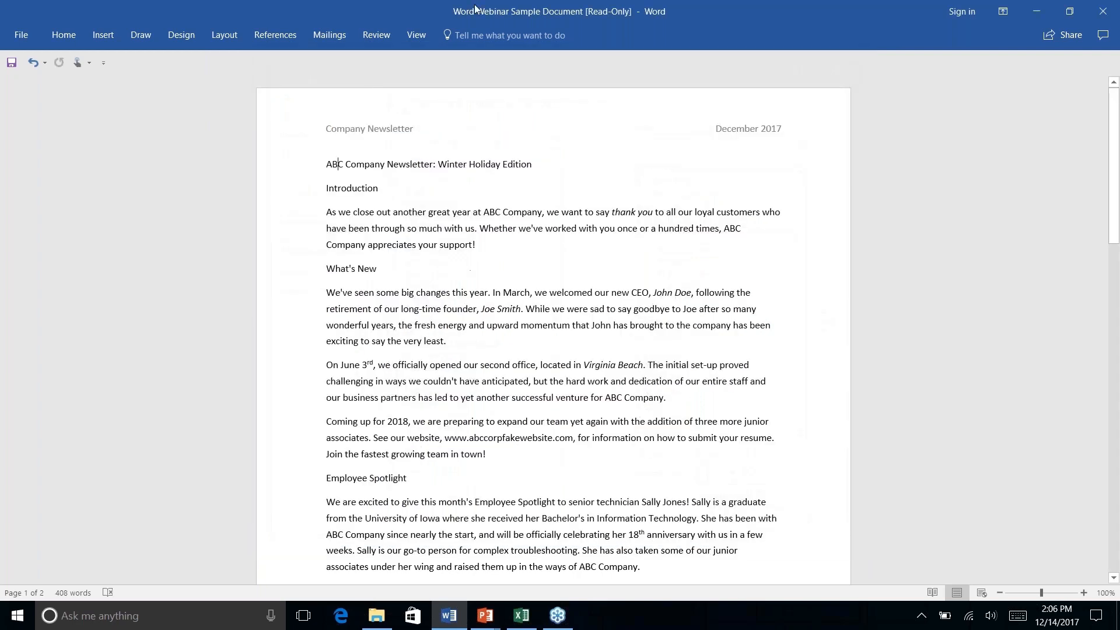
left_click(478, 35)
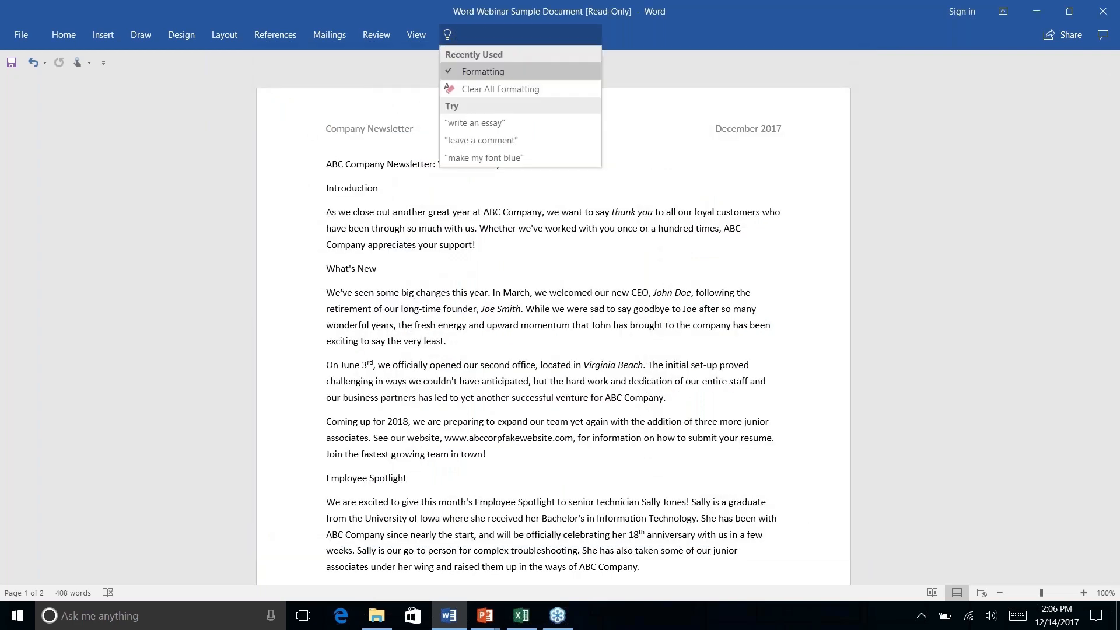
left_click(683, 30)
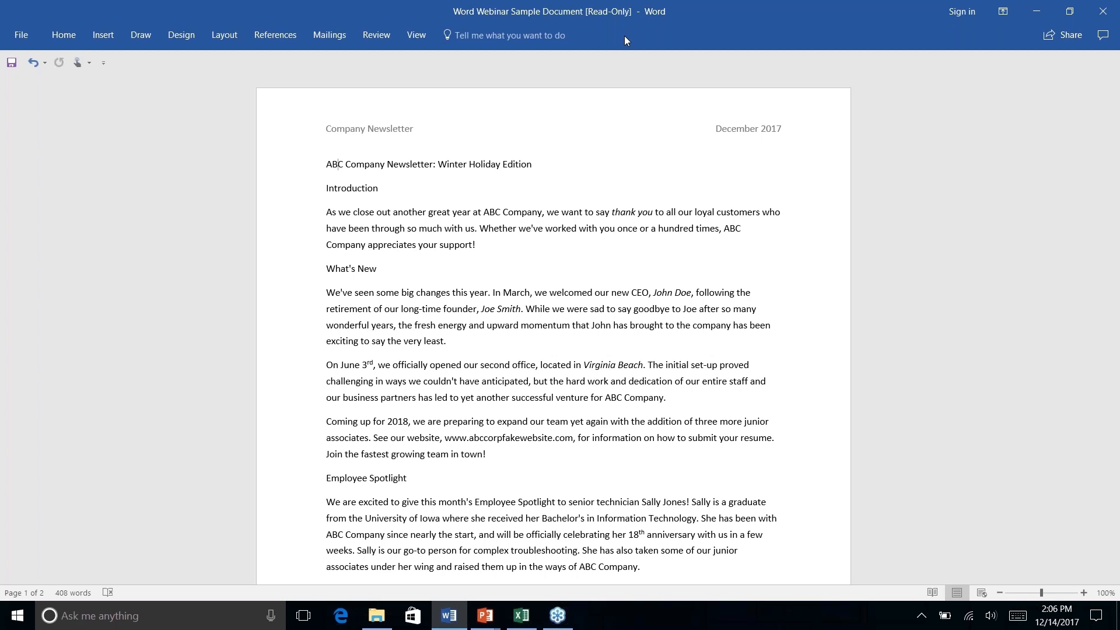
left_click(521, 36)
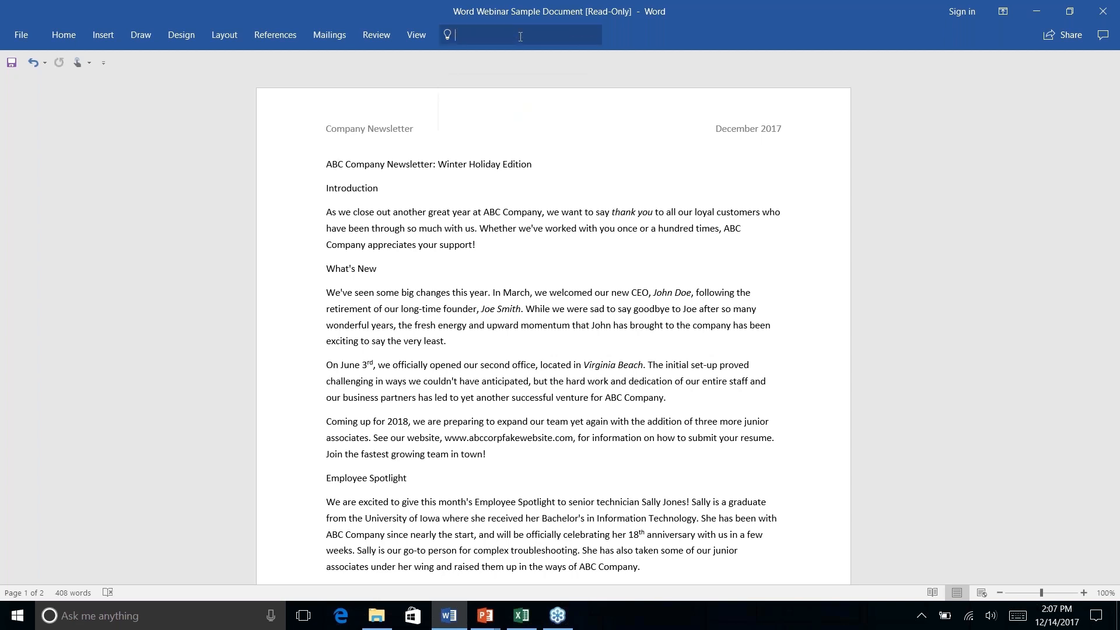
left_click(656, 29)
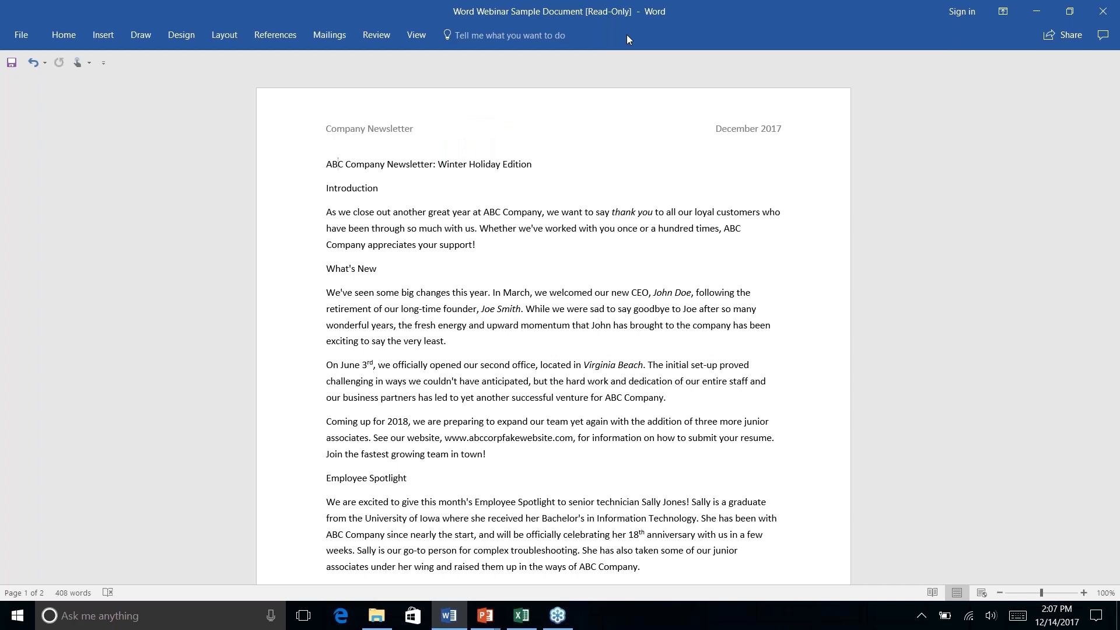
Step: Search the commands for "add link", view the Add a Hyperlink dialog and close it without inserting a link
key("alt+q")
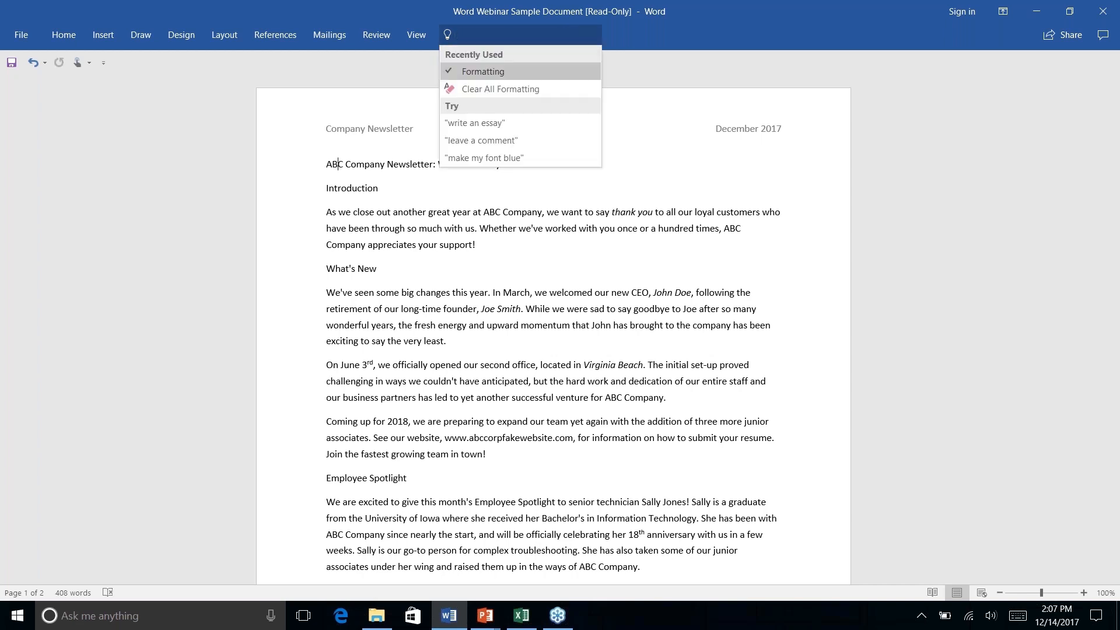
type("add link")
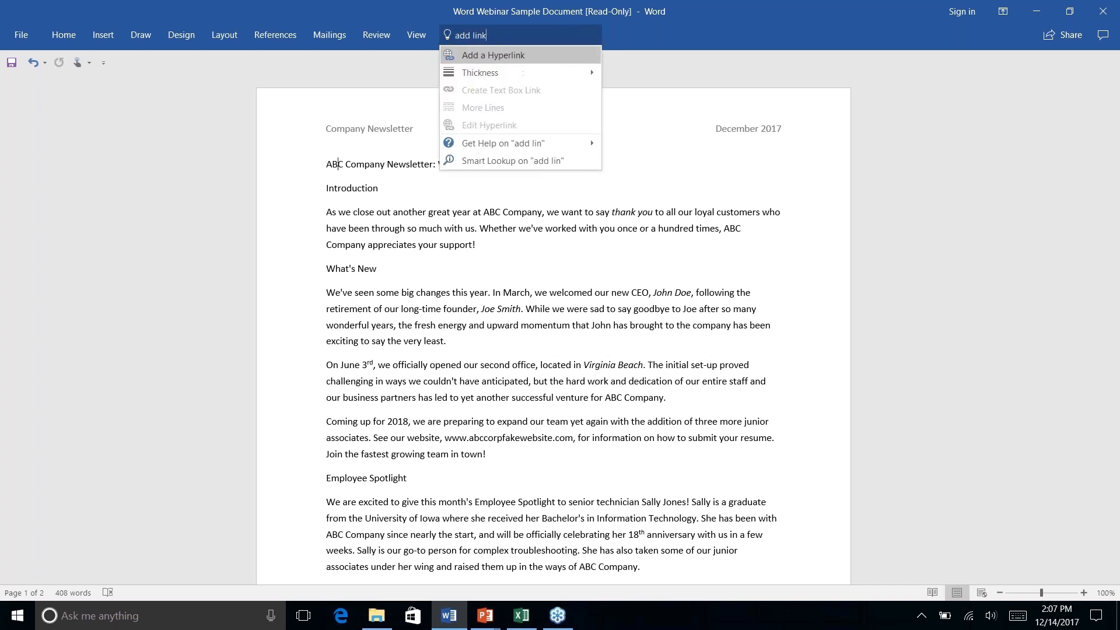
left_click(551, 55)
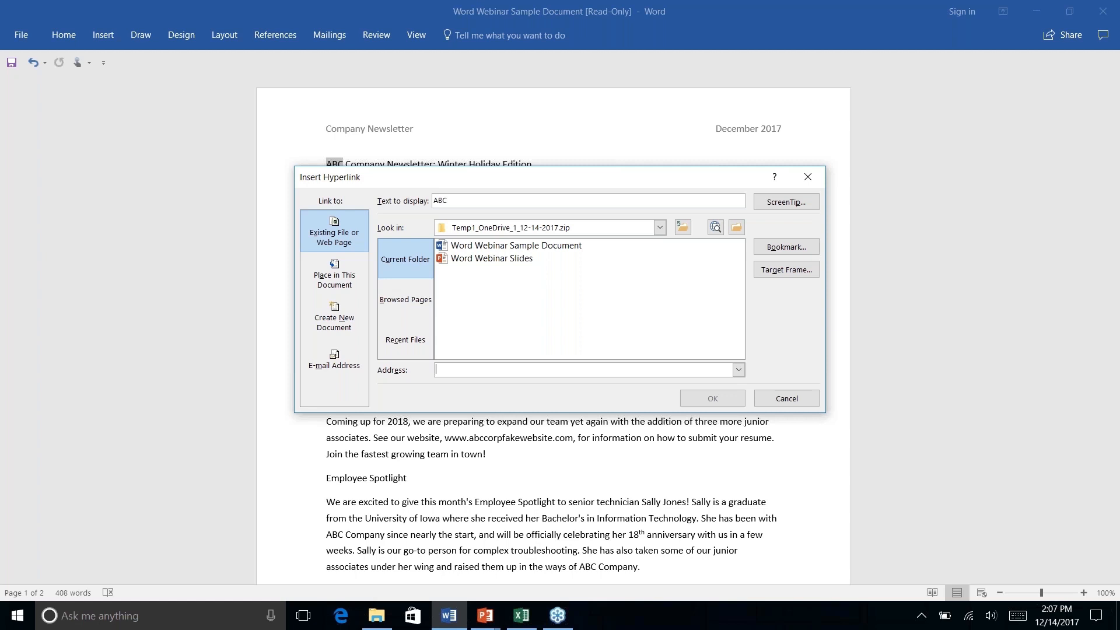
left_click(807, 175)
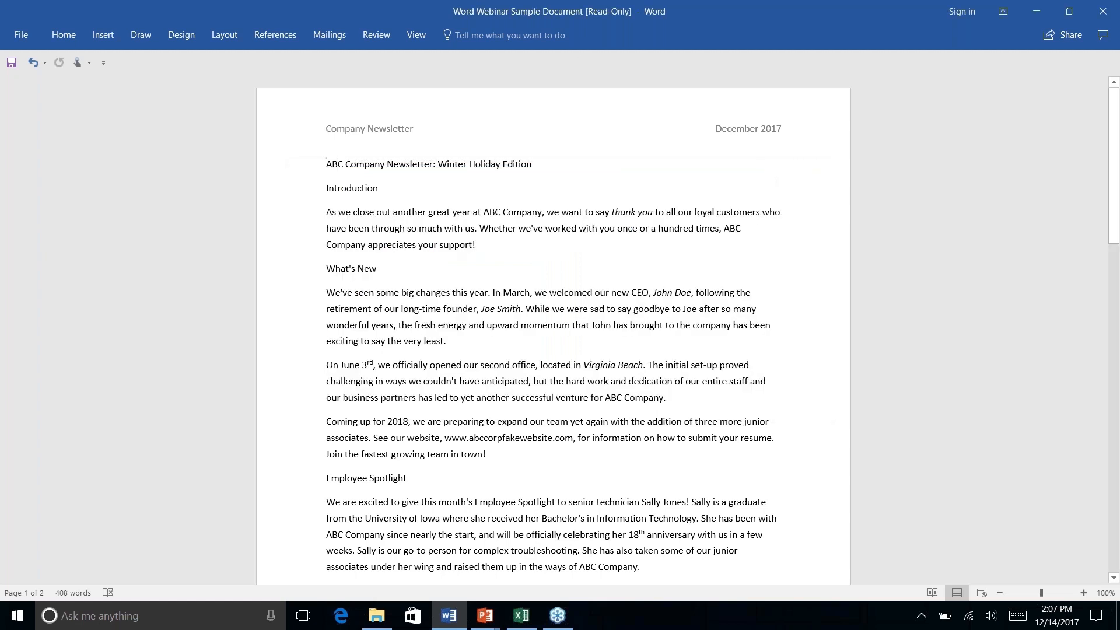
left_click(512, 41)
left_click(785, 65)
left_click(64, 43)
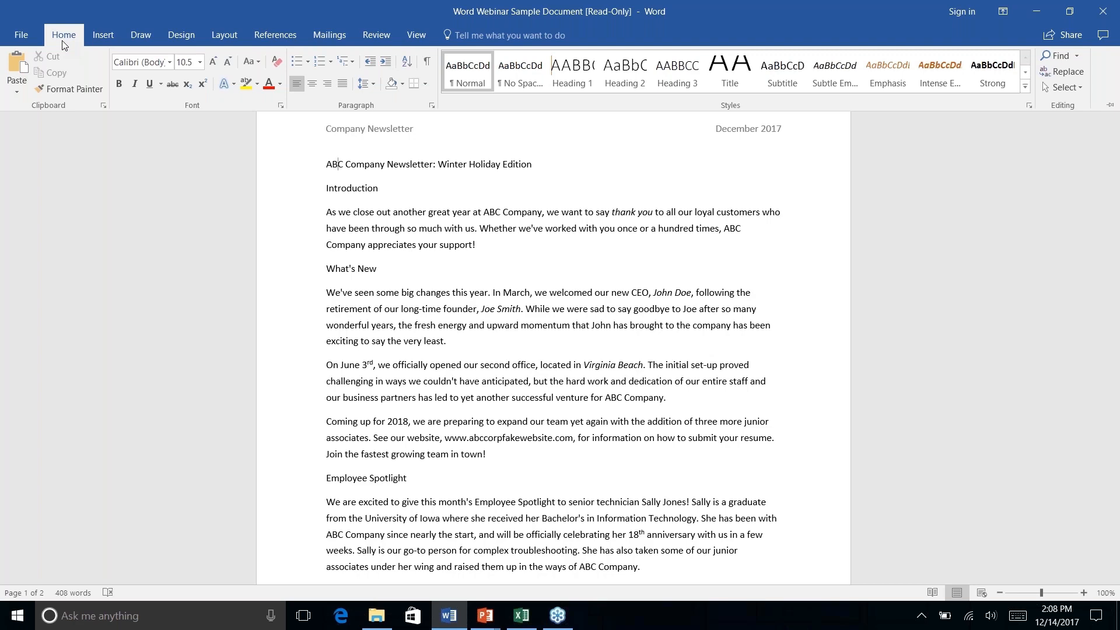
key("alt+Tab")
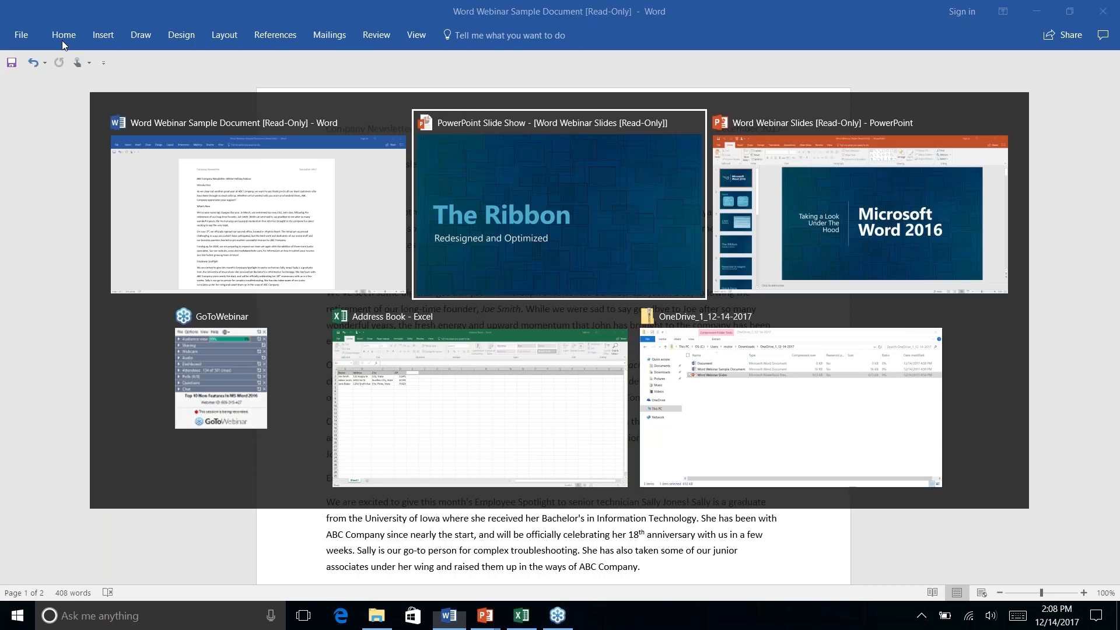
key("alt+Tab")
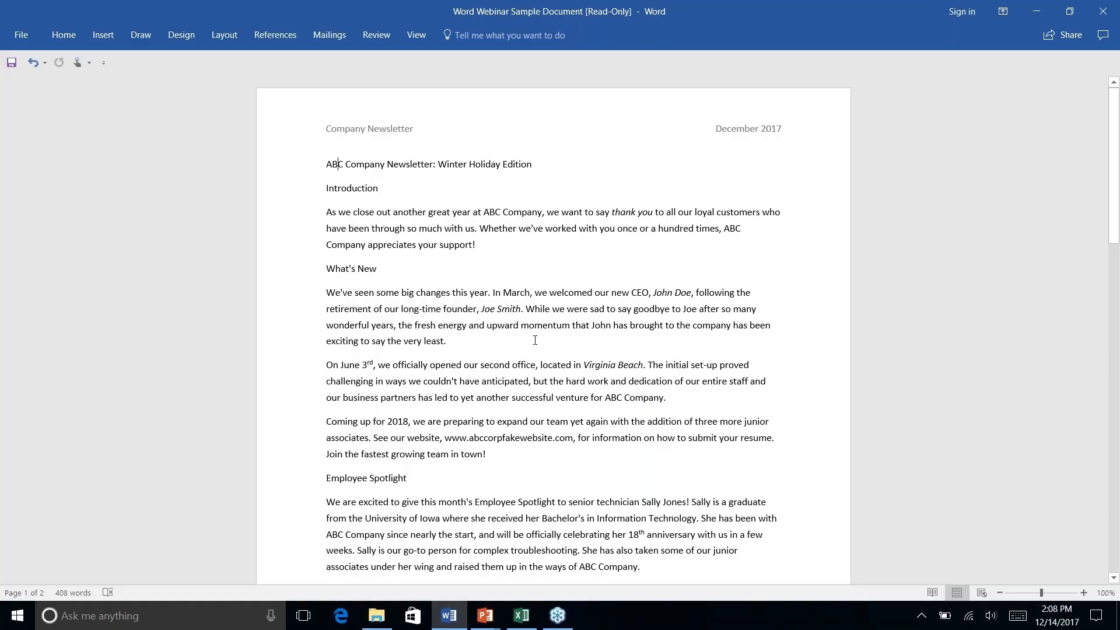
Step: Look through both pages of the newsletter and place the cursor at the end of the History Lesson sentence
scroll(522, 381, "down", 15)
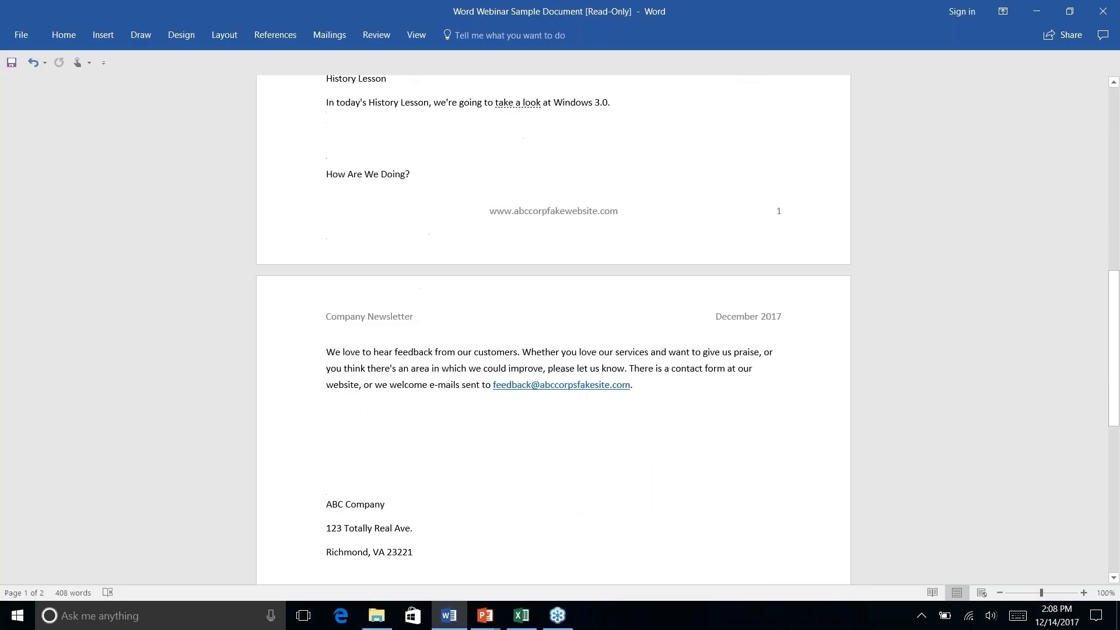
scroll(553, 327, "up", 15)
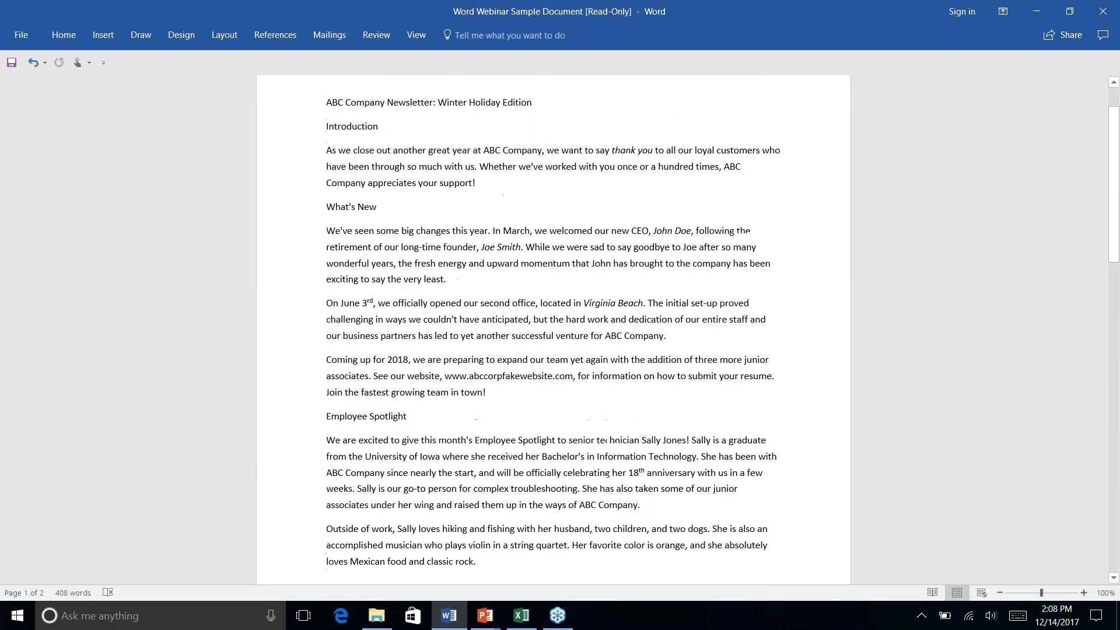
scroll(339, 164, "down", 1)
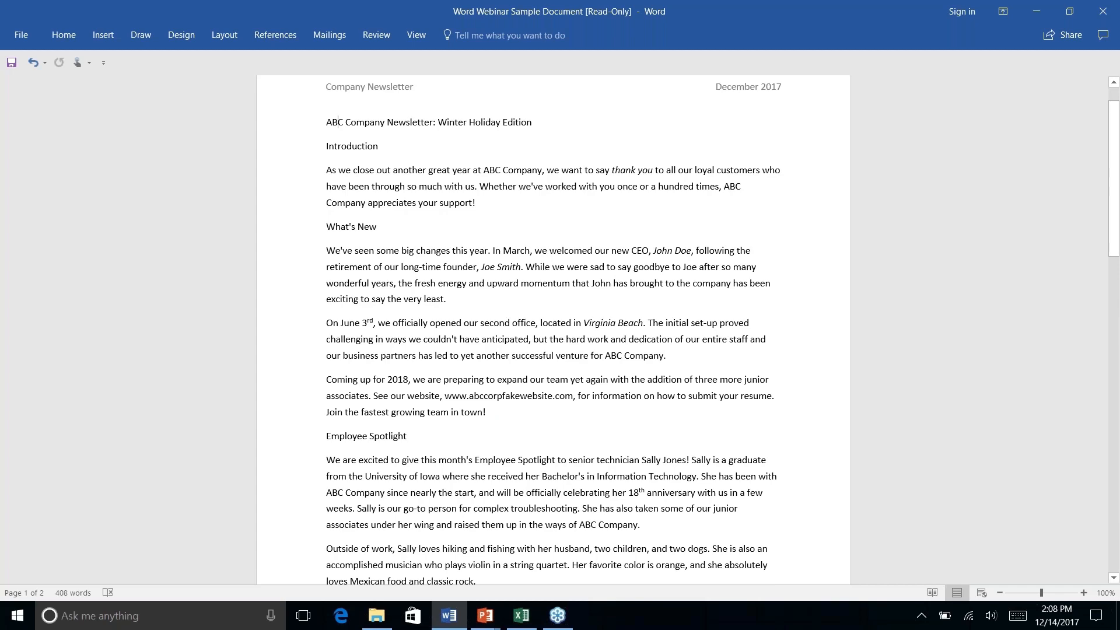
scroll(552, 385, "down", 8)
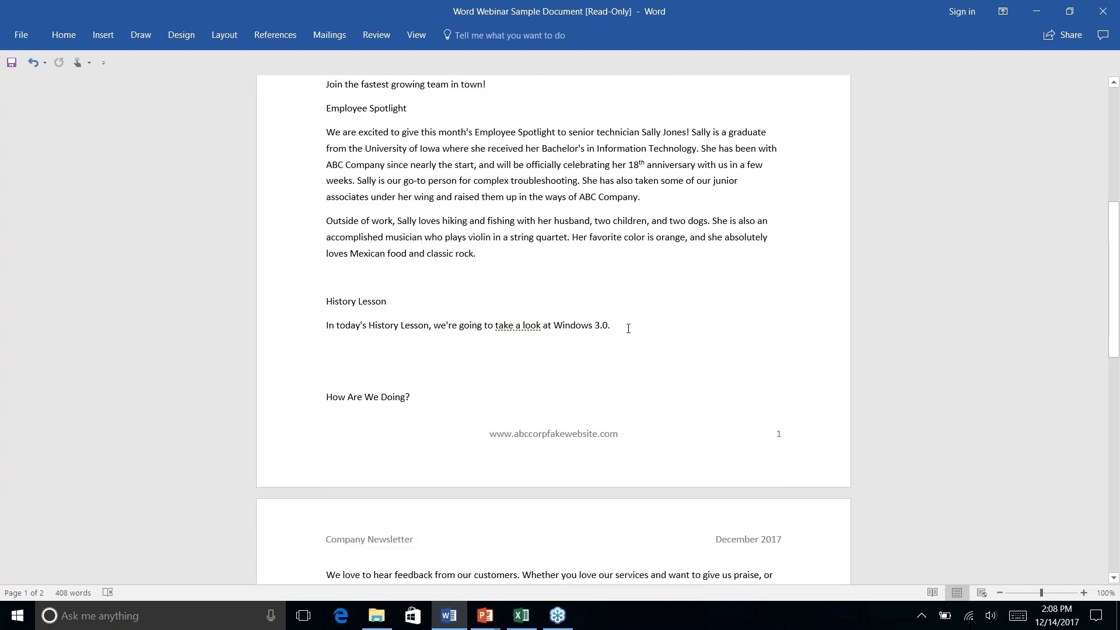
left_click(623, 329)
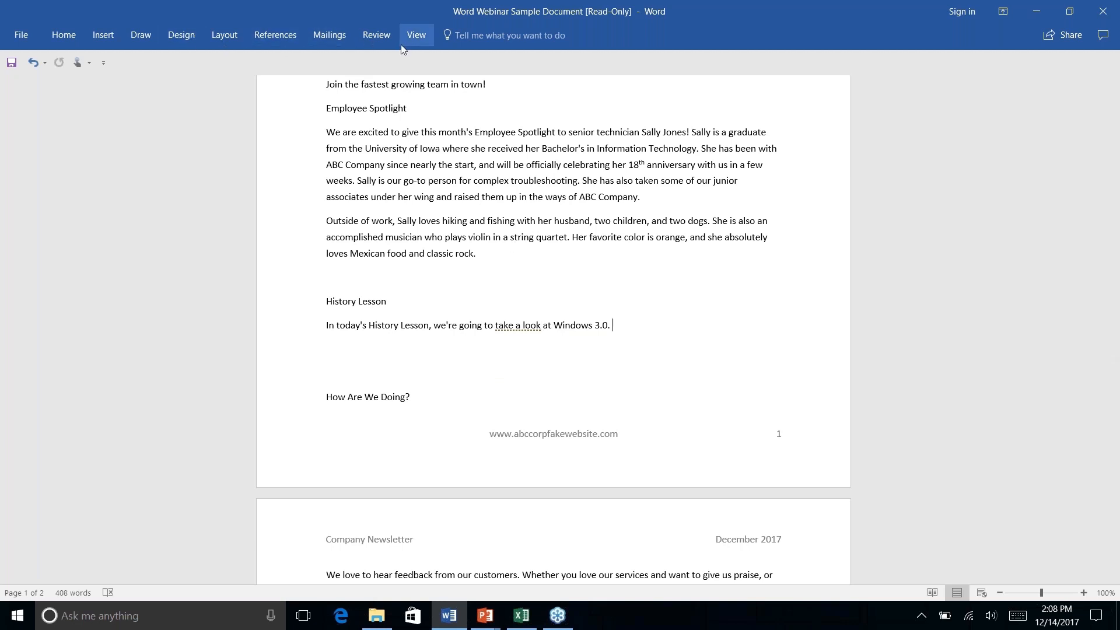
scroll(637, 347, "down", 6)
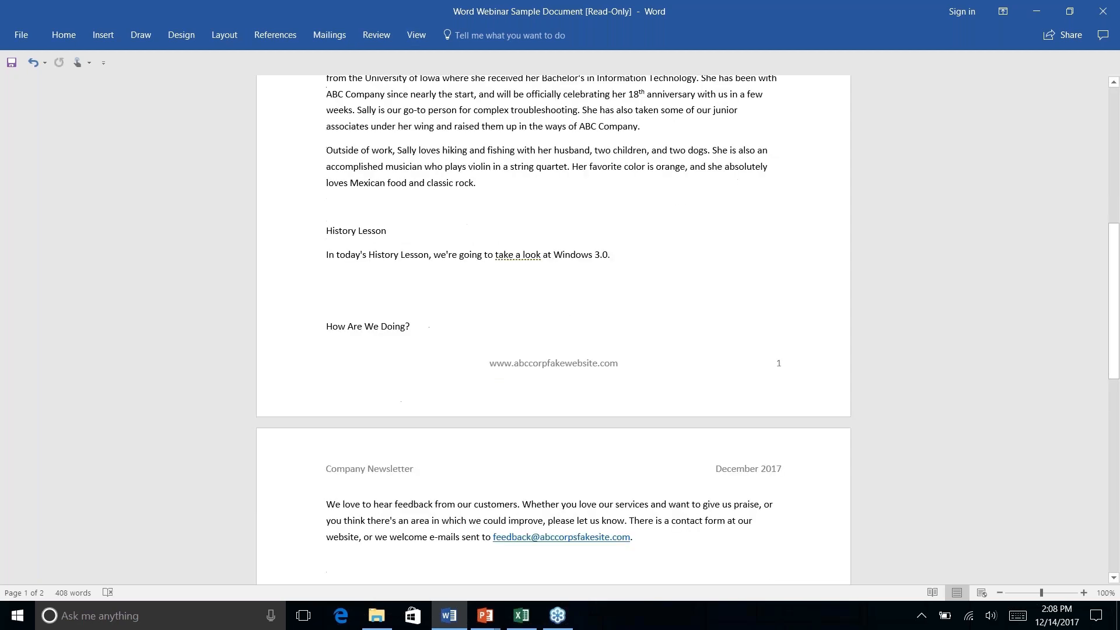
scroll(638, 348, "up", 8)
scroll(553, 329, "up", 6)
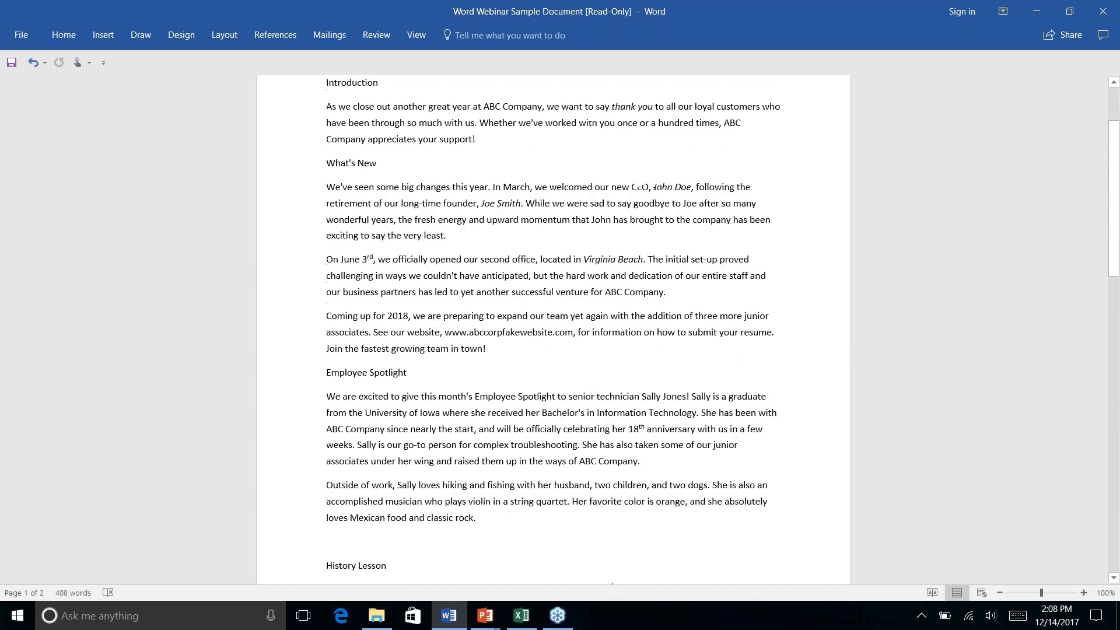
scroll(554, 329, "down", 6)
scroll(554, 329, "down", 2)
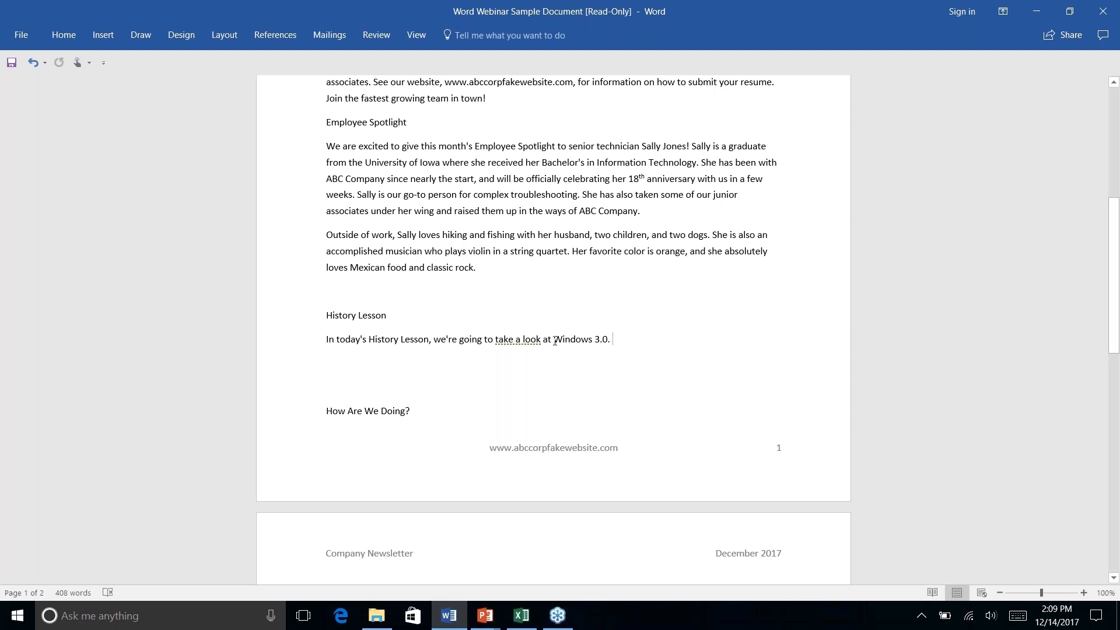
Step: Run a Smart Lookup on the words "Windows 3.0" in the History Lesson sentence
left_click_drag(555, 340, 611, 340)
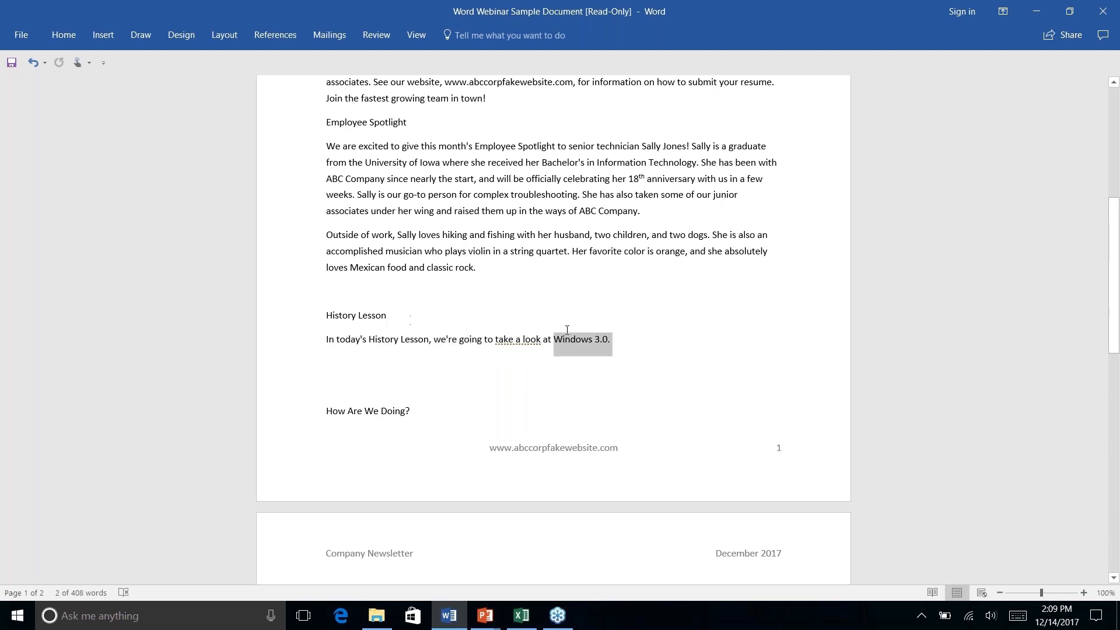
right_click(609, 342)
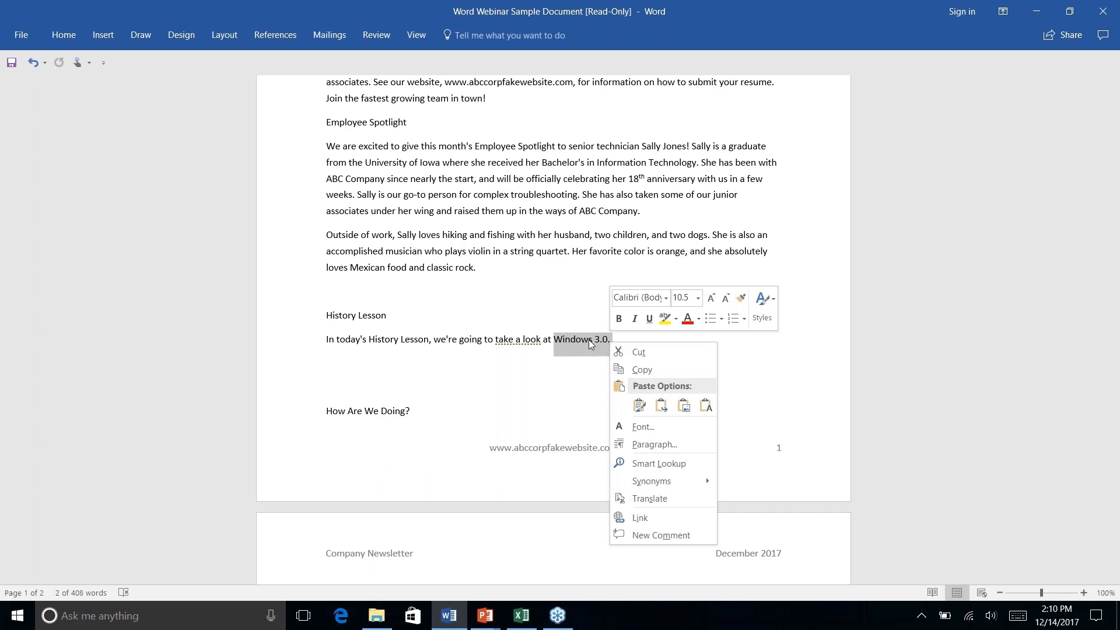
left_click(645, 466)
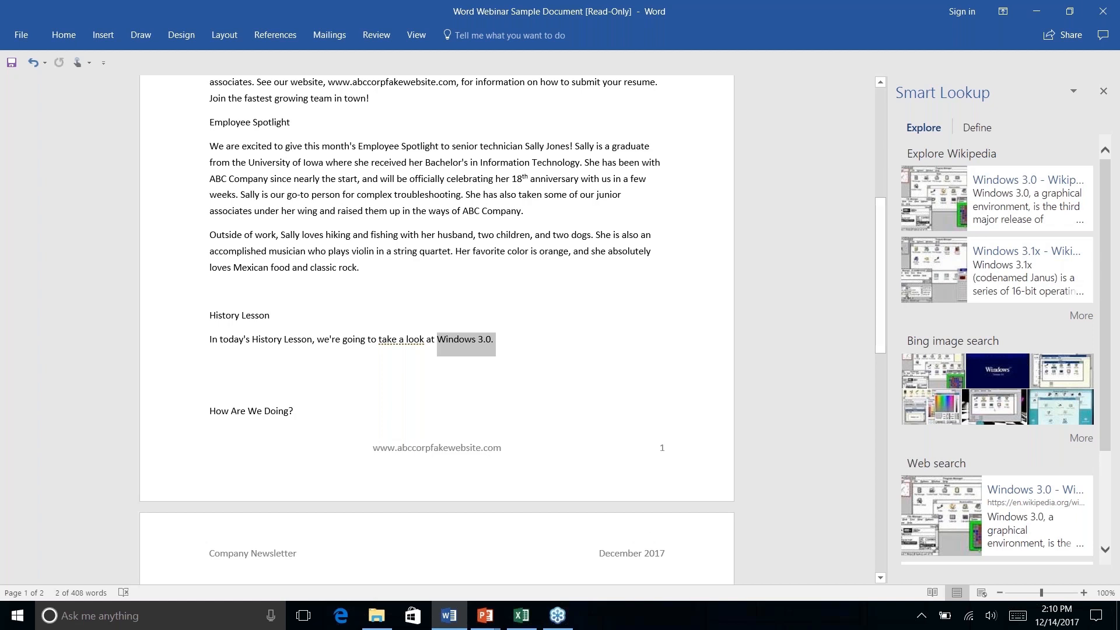
Step: Examine the Smart Lookup results for Windows 3.0, covering the Wikipedia entries, Bing images and web search
left_click(994, 327)
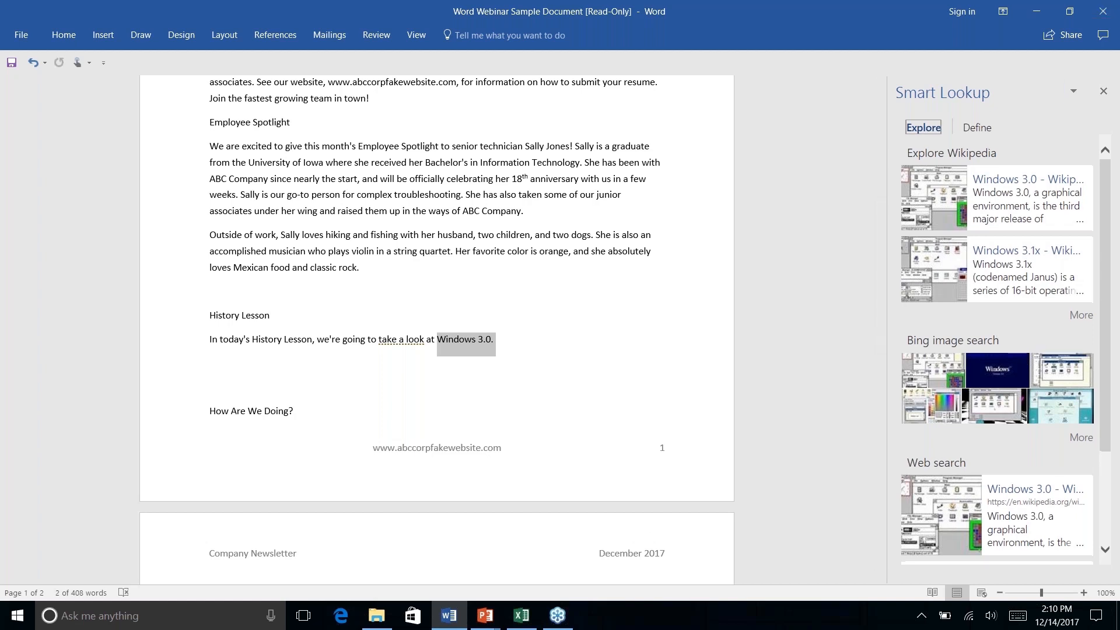
scroll(997, 345, "down", 3)
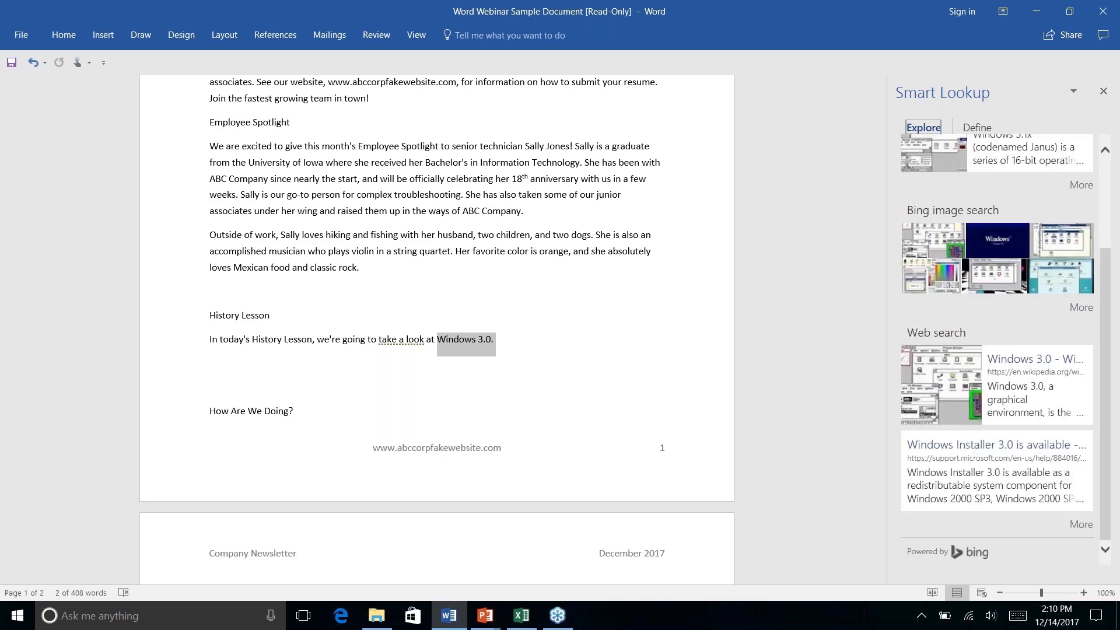
scroll(1028, 258, "up", 3)
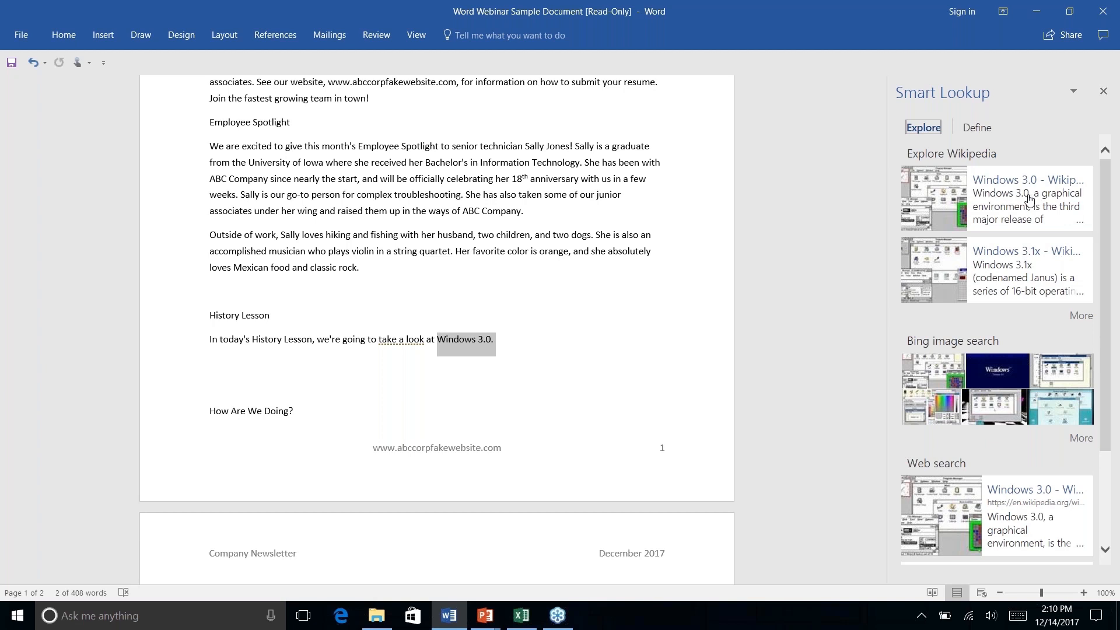
scroll(1018, 274, "down", 1)
scroll(998, 350, "down", 3)
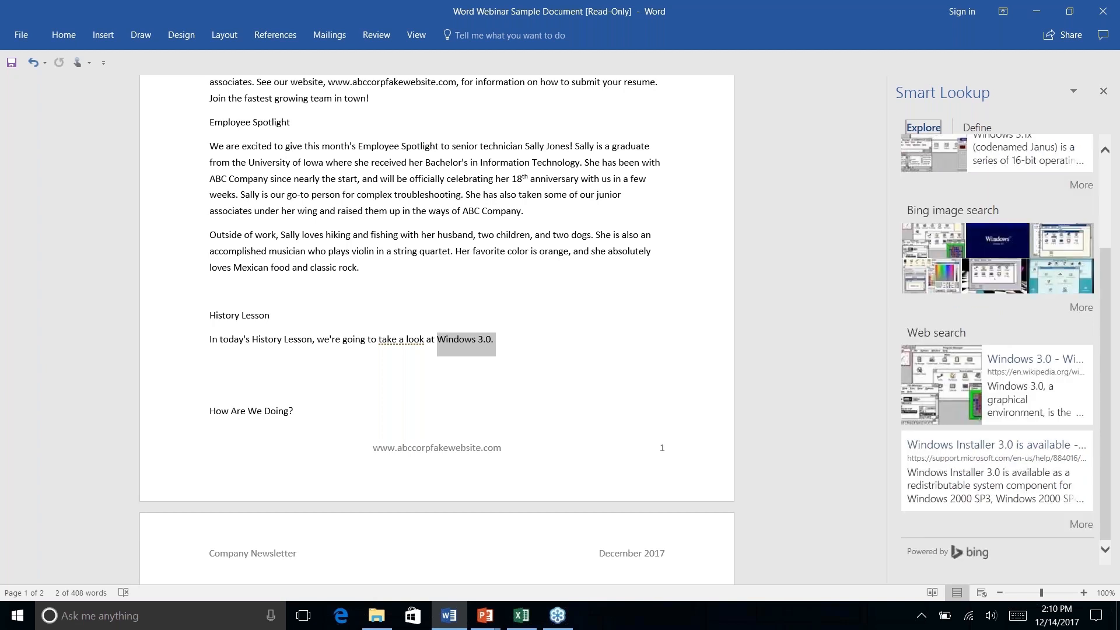
scroll(997, 350, "up", 4)
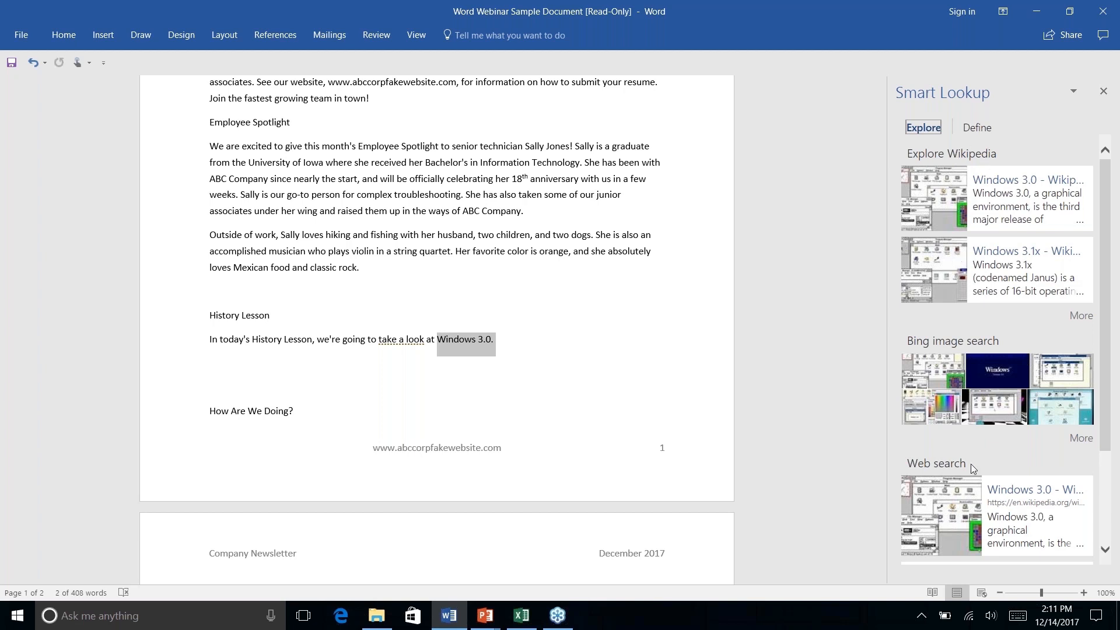
scroll(974, 469, "down", 3)
scroll(973, 469, "up", 3)
Step: View the Windows 3.0 Wikipedia article from the lookup results, then close the browser and Smart Lookup
left_click(1016, 182)
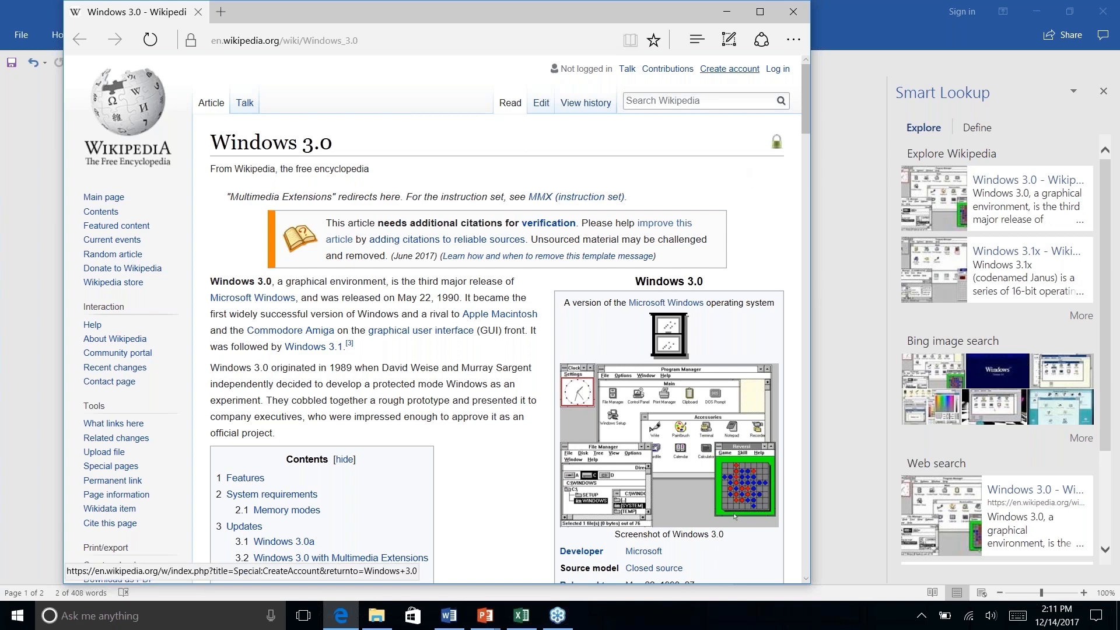
left_click(792, 13)
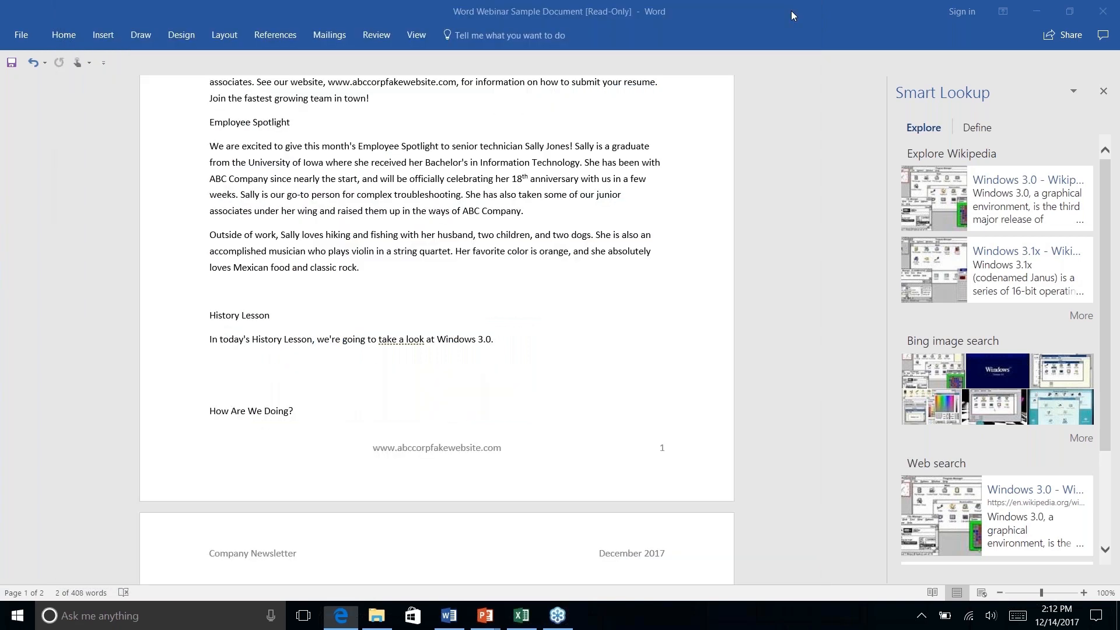
left_click(504, 340)
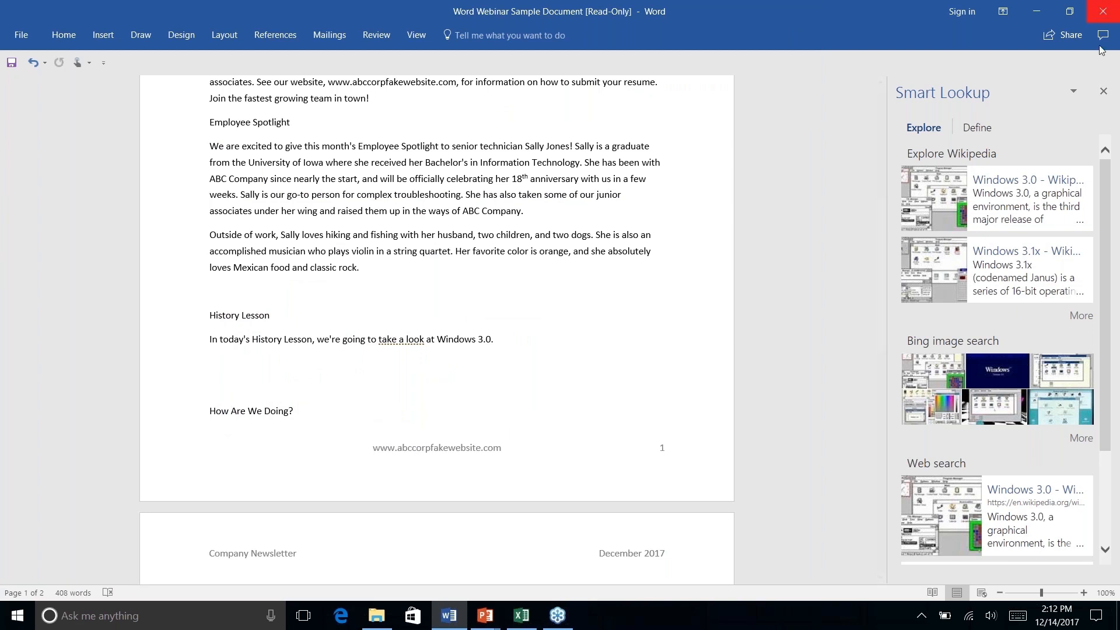
left_click(1103, 92)
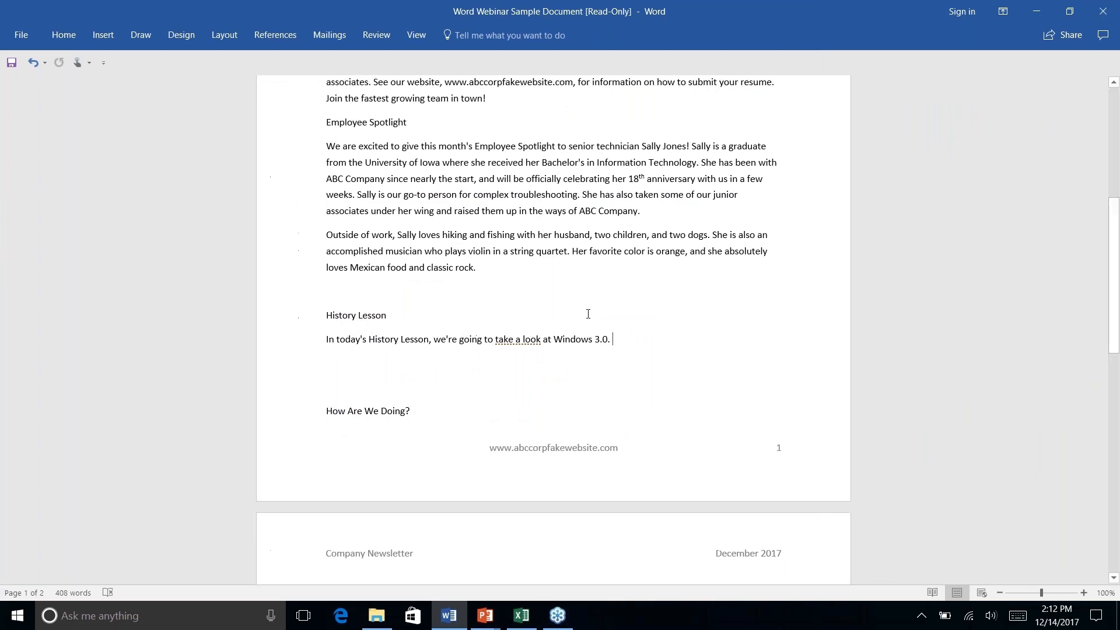
Step: View the citation styles available for the document's references
left_click(280, 39)
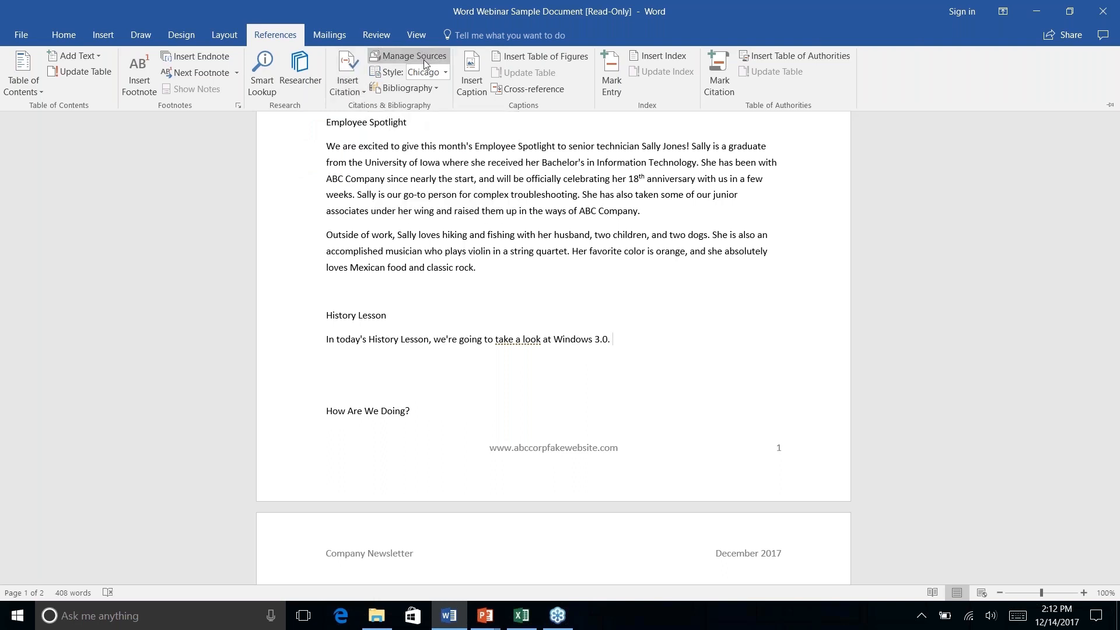
left_click(446, 73)
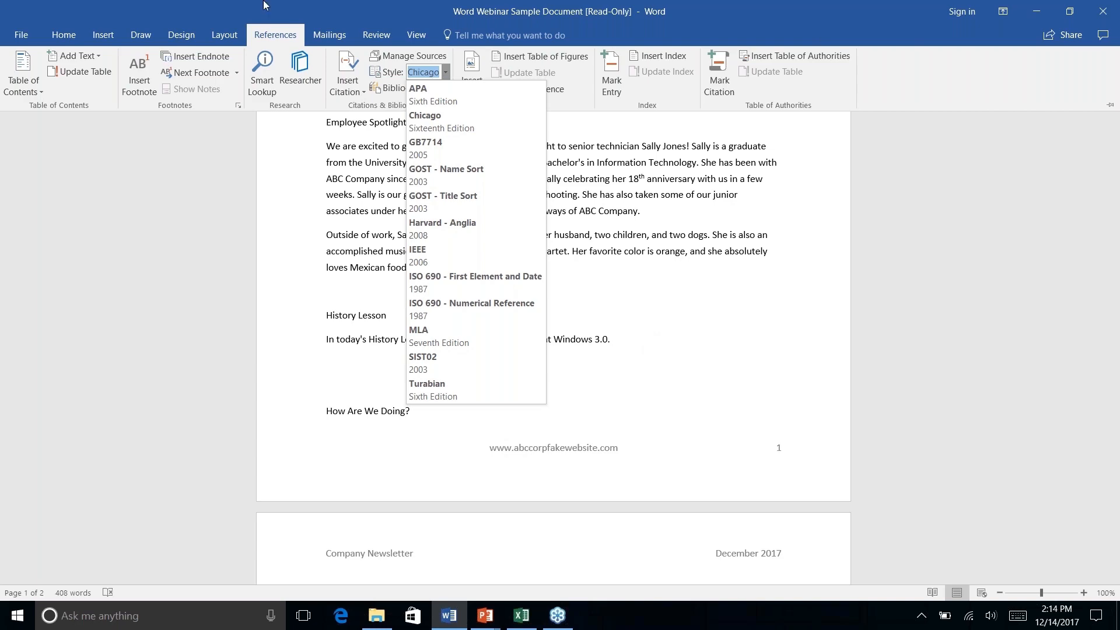
Step: Open Researcher and search its sources for "windows 3.0"
left_click(306, 79)
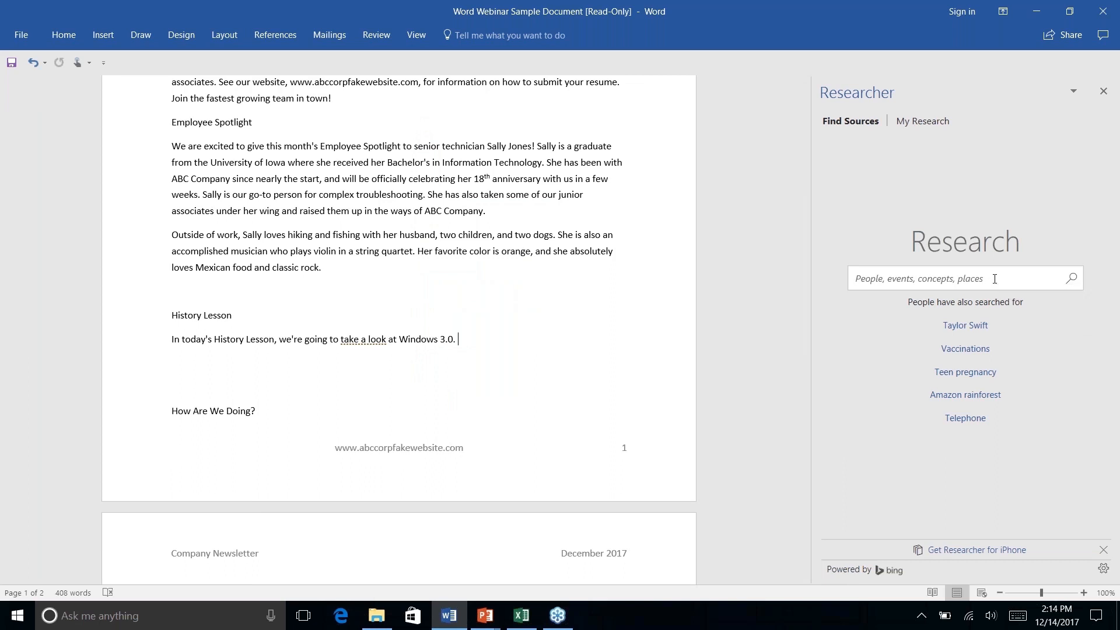
type("windows")
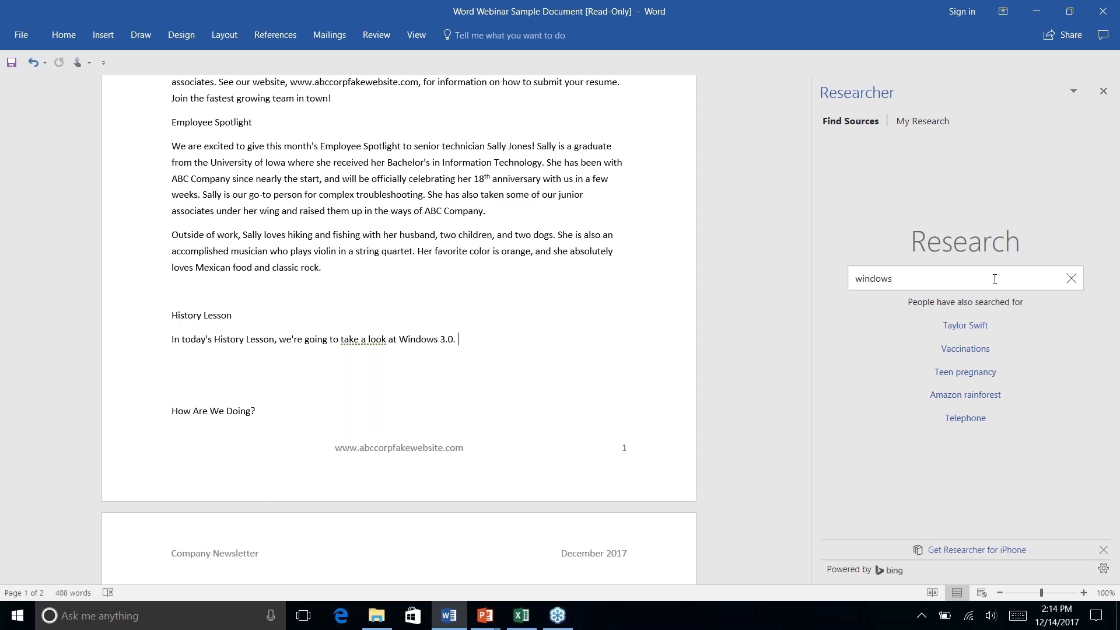
type(" 3.0")
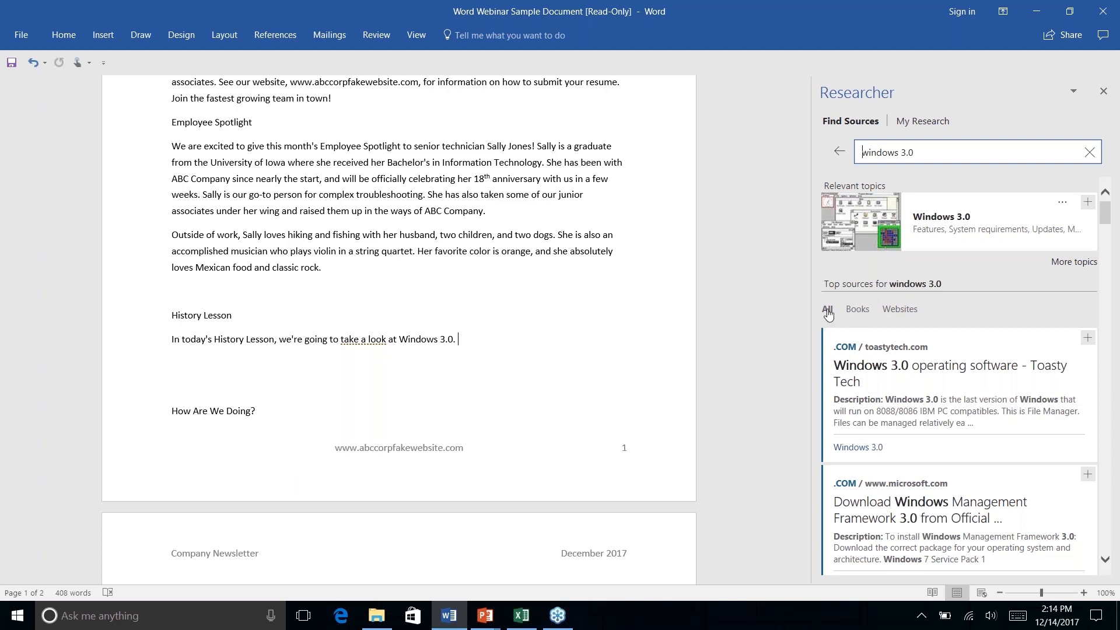
Step: Filter the Researcher sources to Books, return to All, and examine the listed sources for Windows 3.0
left_click(858, 311)
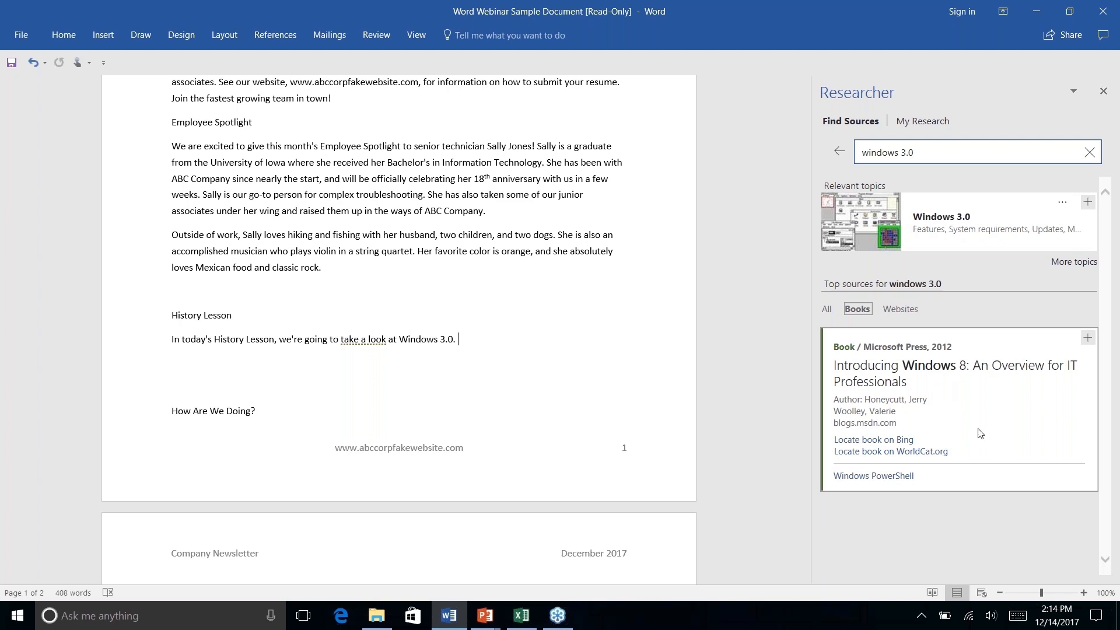
left_click(826, 311)
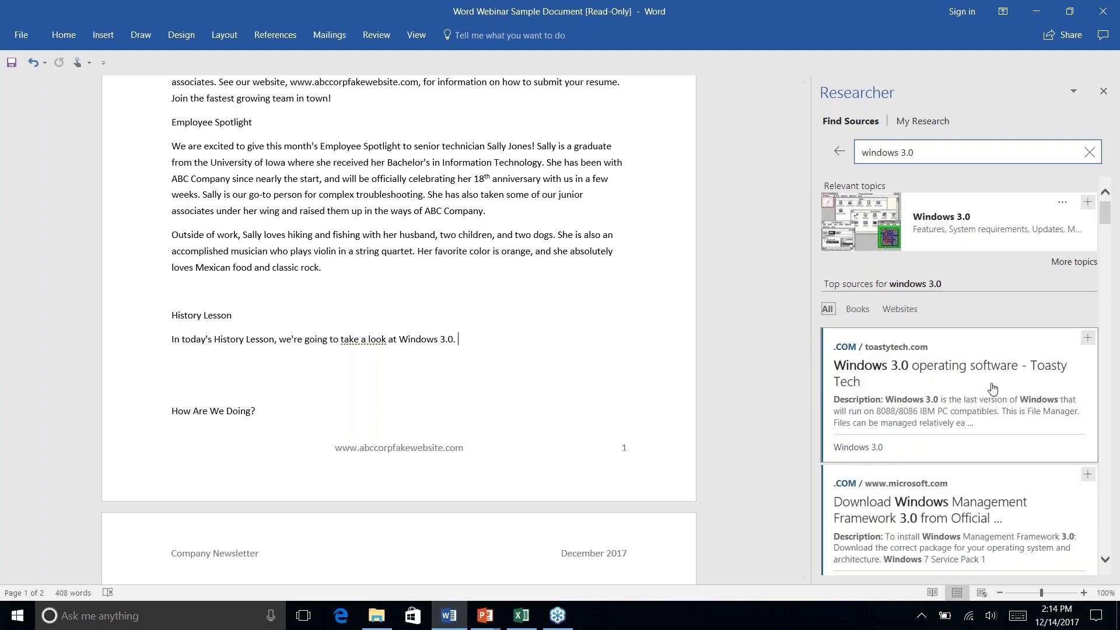
scroll(992, 387, "down", 5)
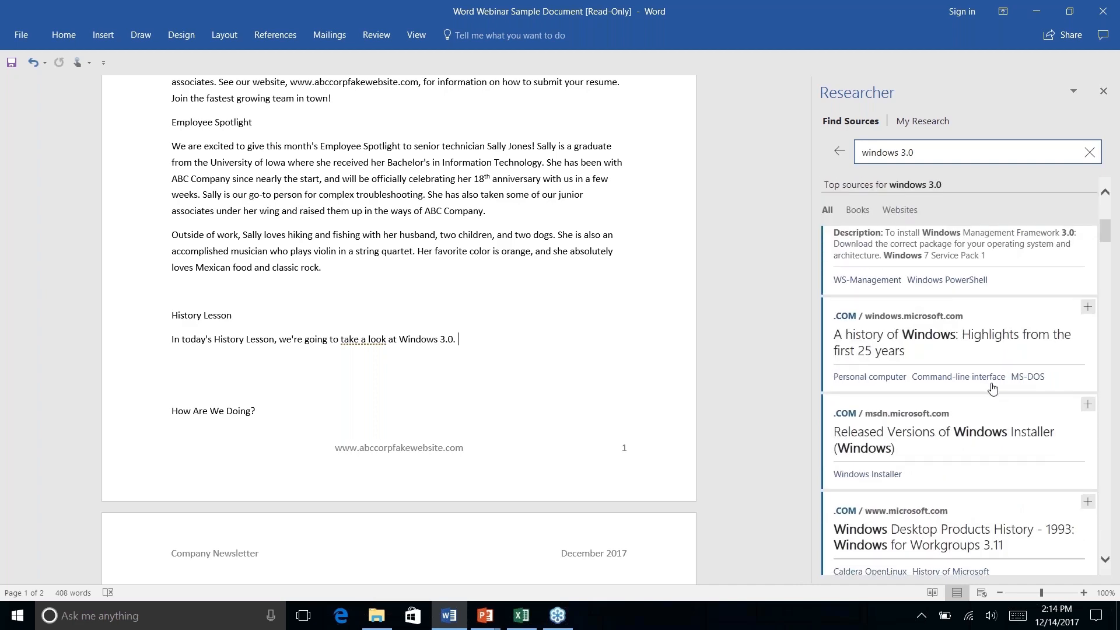
scroll(992, 388, "up", 2)
scroll(992, 387, "down", 4)
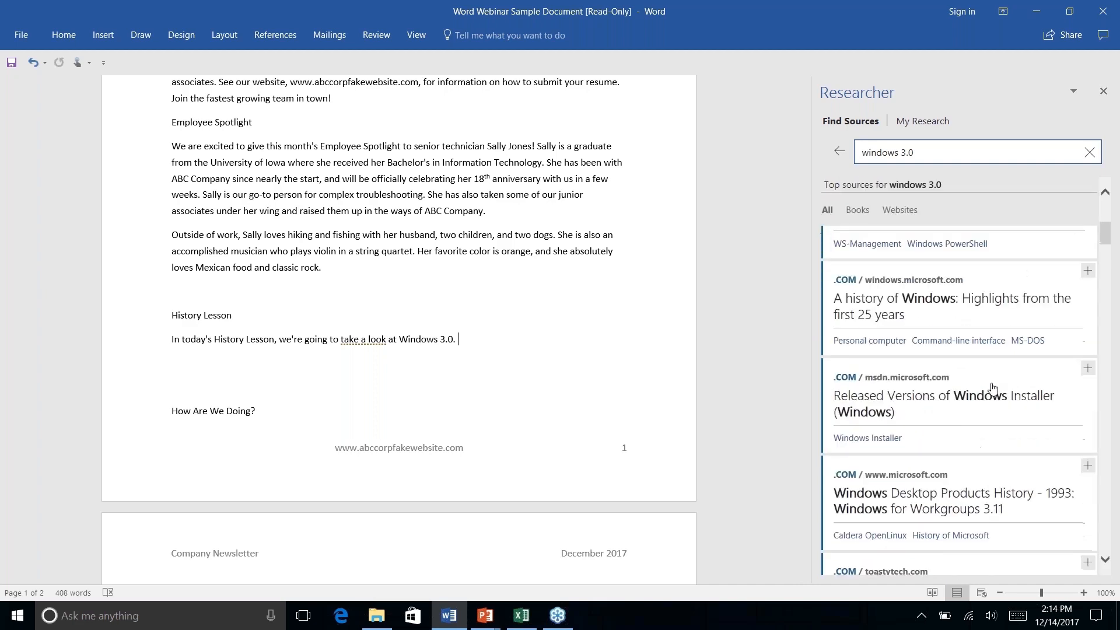
scroll(992, 388, "down", 8)
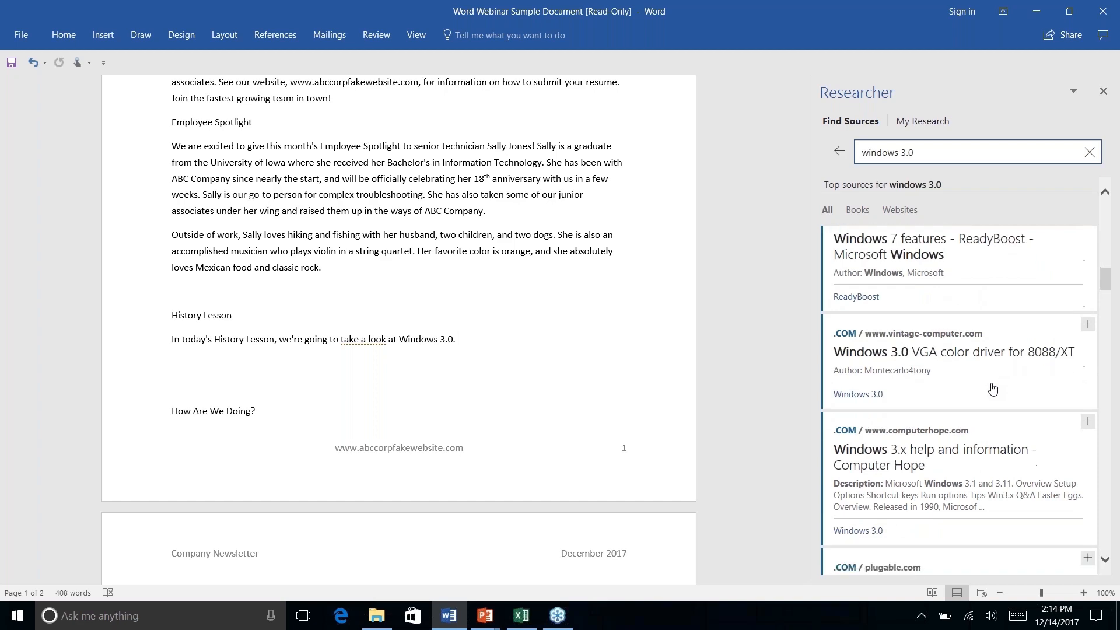
scroll(992, 387, "down", 4)
scroll(992, 388, "up", 8)
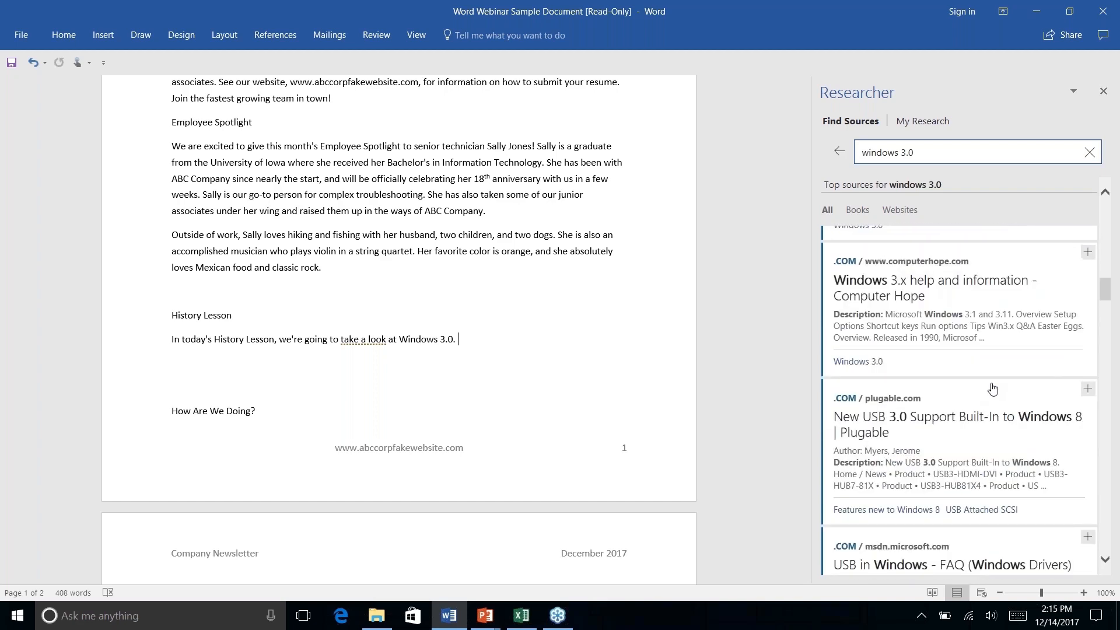
scroll(992, 388, "up", 4)
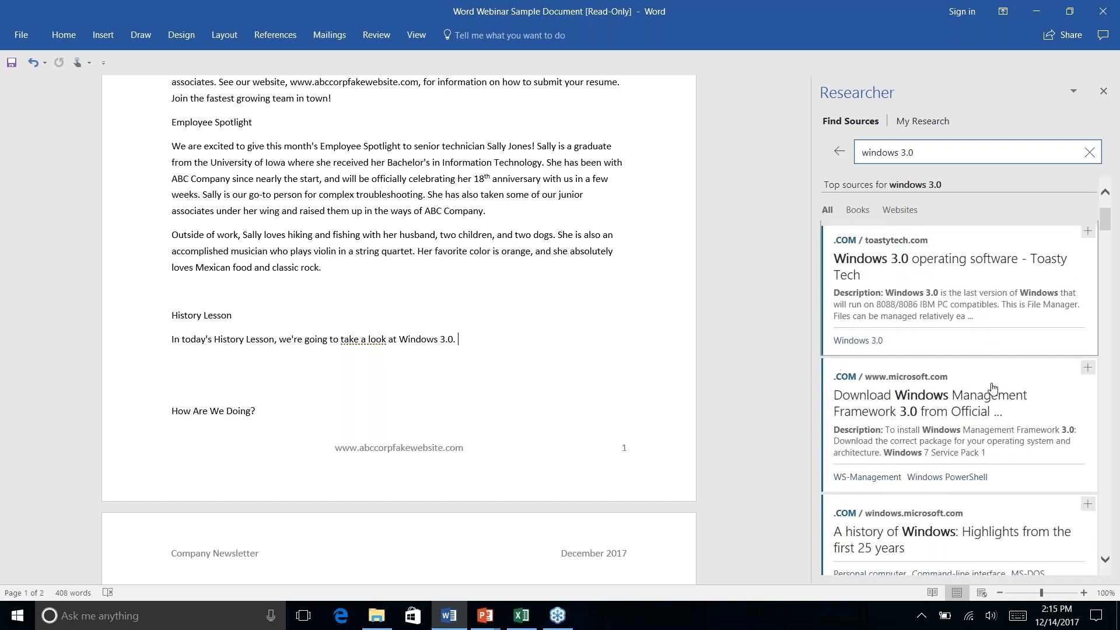
Step: Preview the Toasty Tech source "Windows 3.0 operating software" in Researcher, then return to the source list
scroll(992, 387, "up", 4)
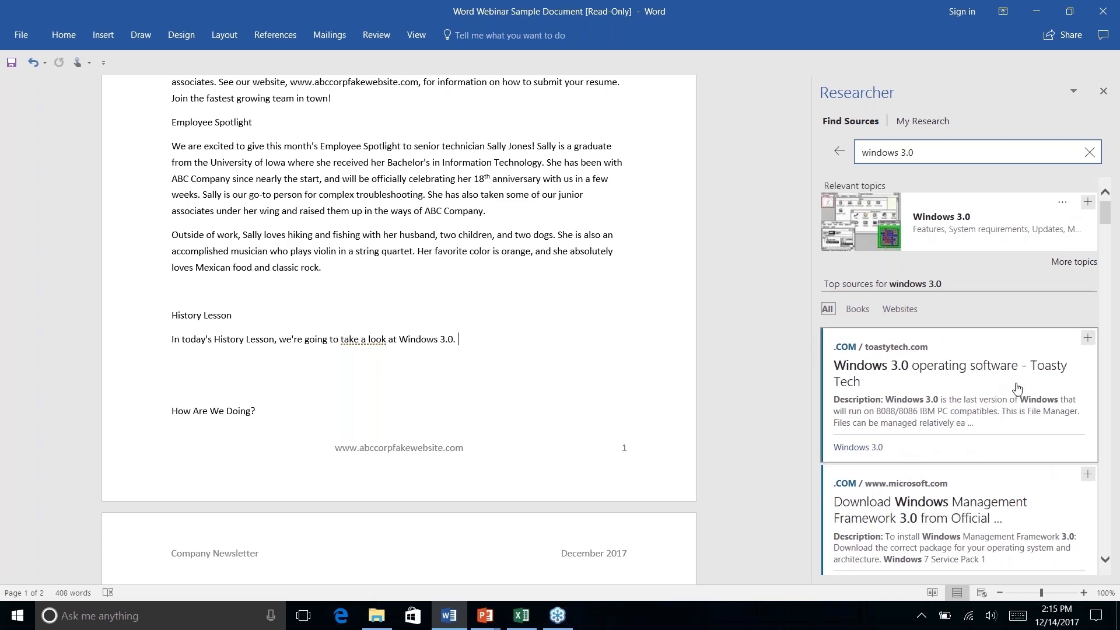
left_click(971, 378)
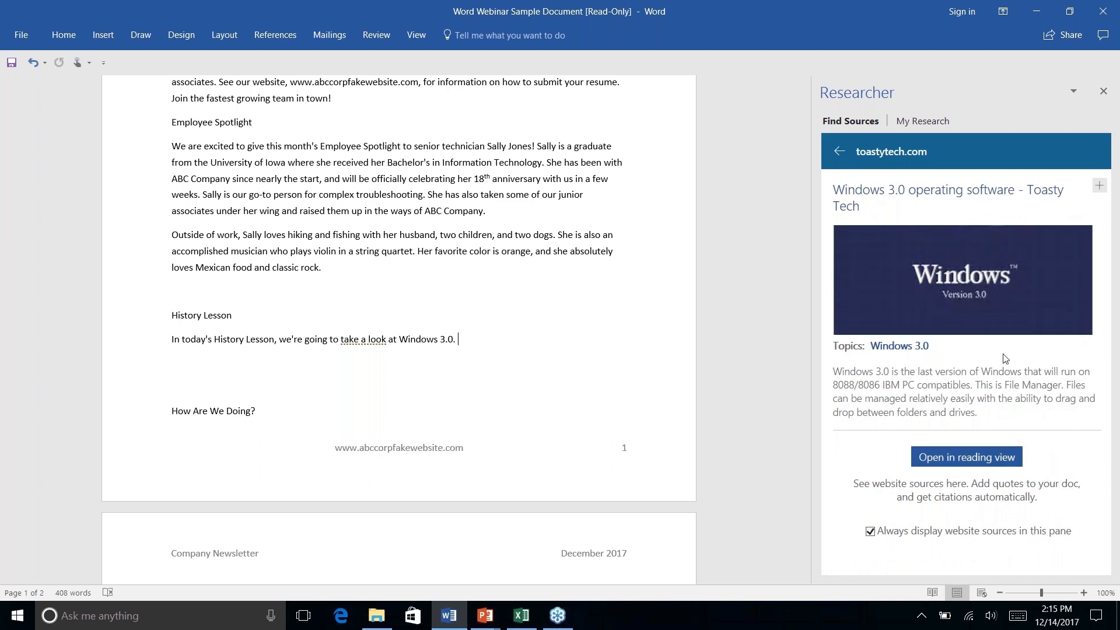
left_click(838, 152)
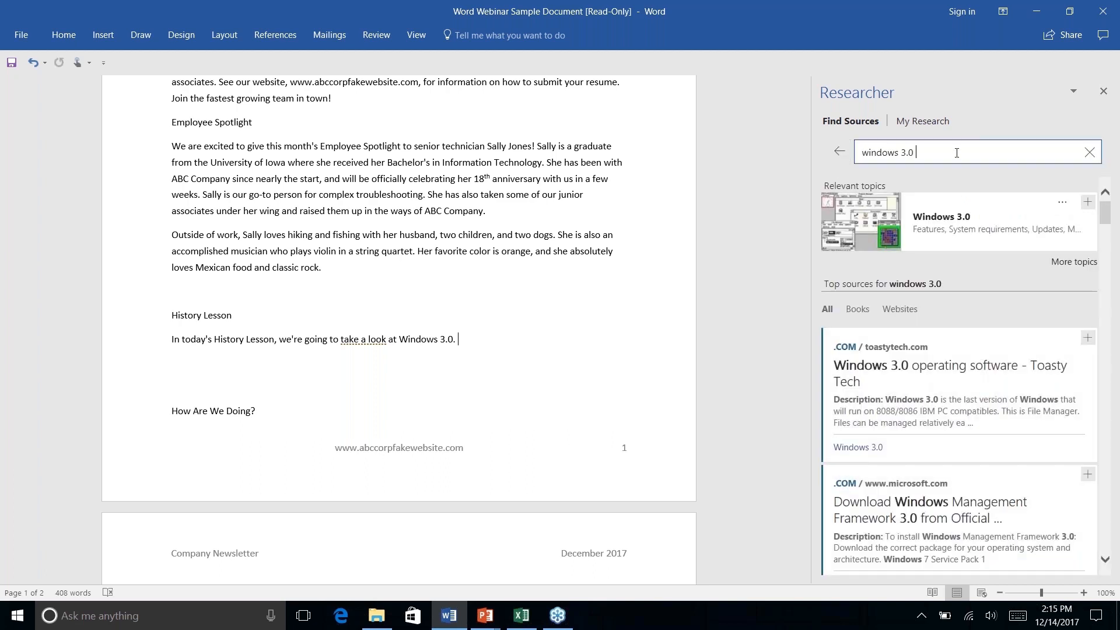
Step: Search the Researcher sources for "windows 3.0 history" and look through the listed sources
type("history")
key("Return")
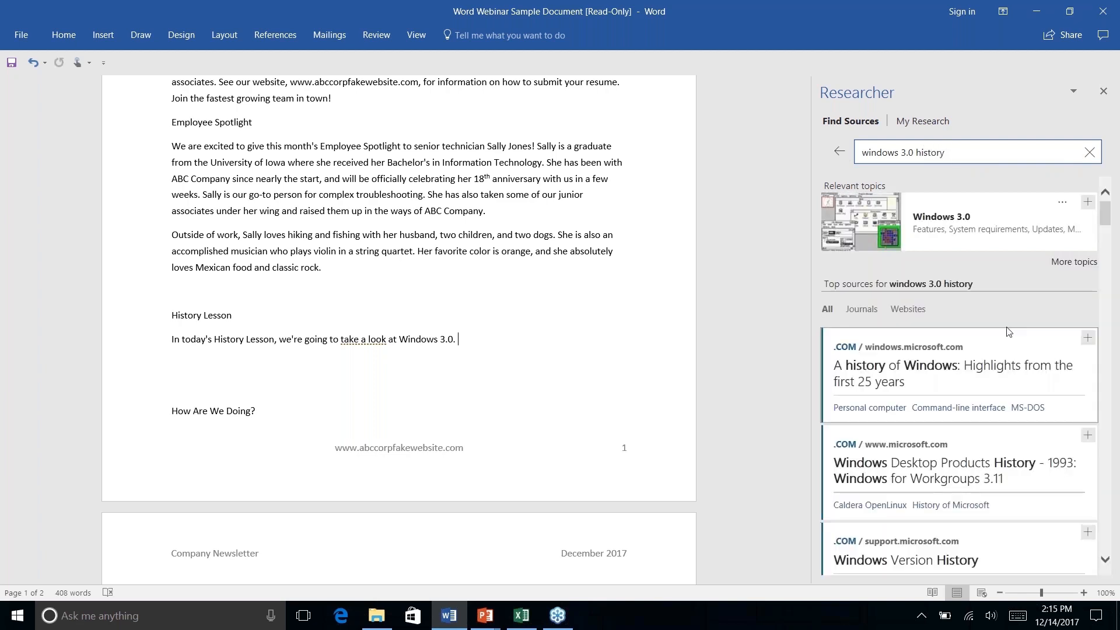
scroll(1001, 393, "down", 3)
scroll(1001, 394, "down", 6)
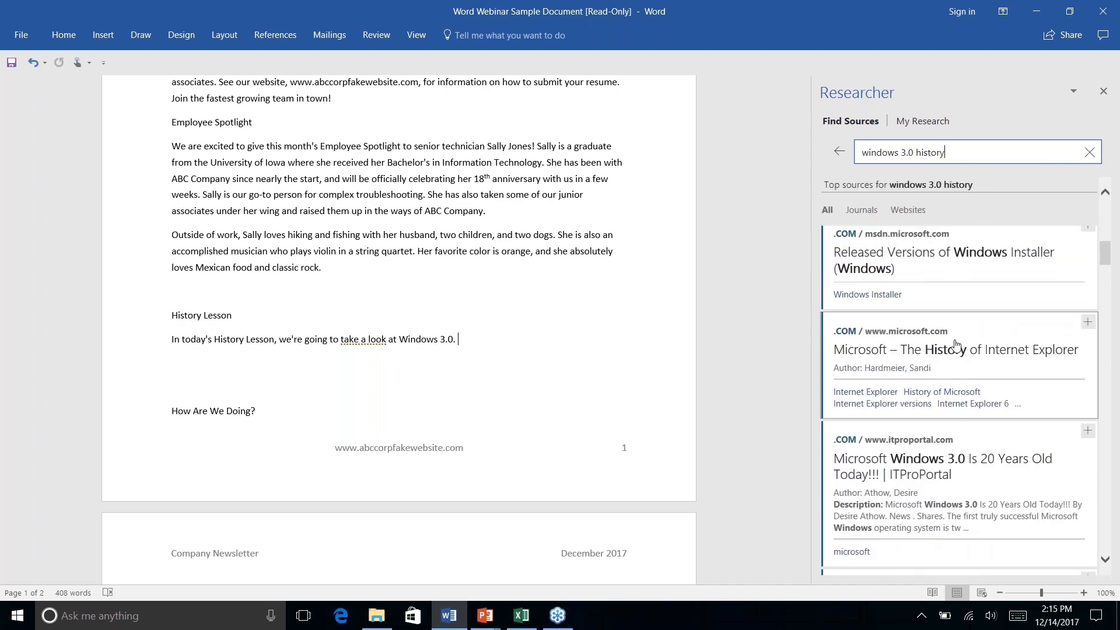
Step: Preview the ITProPortal article "Microsoft Windows 3.0 Is 20 Years Old Today!!!", then go back to the sources
left_click(940, 470)
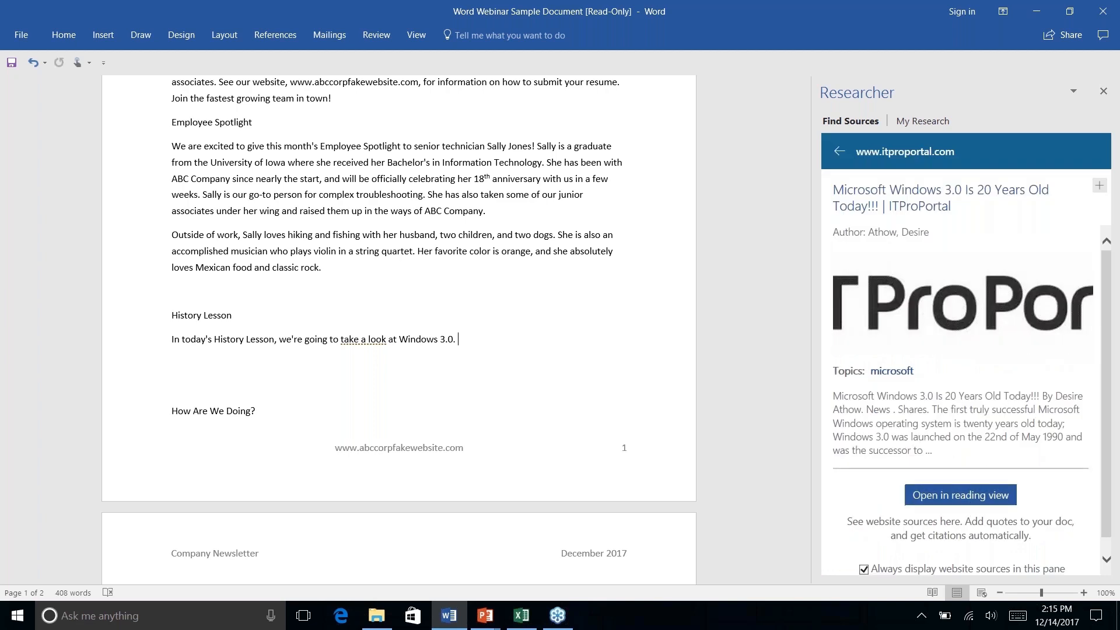
scroll(965, 403, "down", 1)
scroll(966, 402, "up", 1)
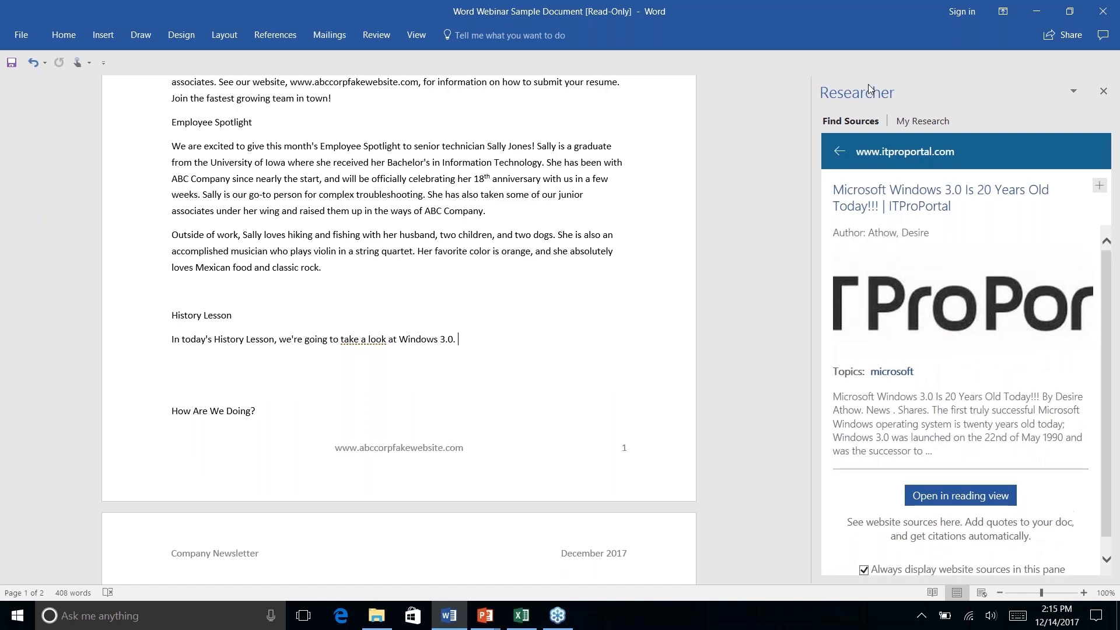
left_click(838, 156)
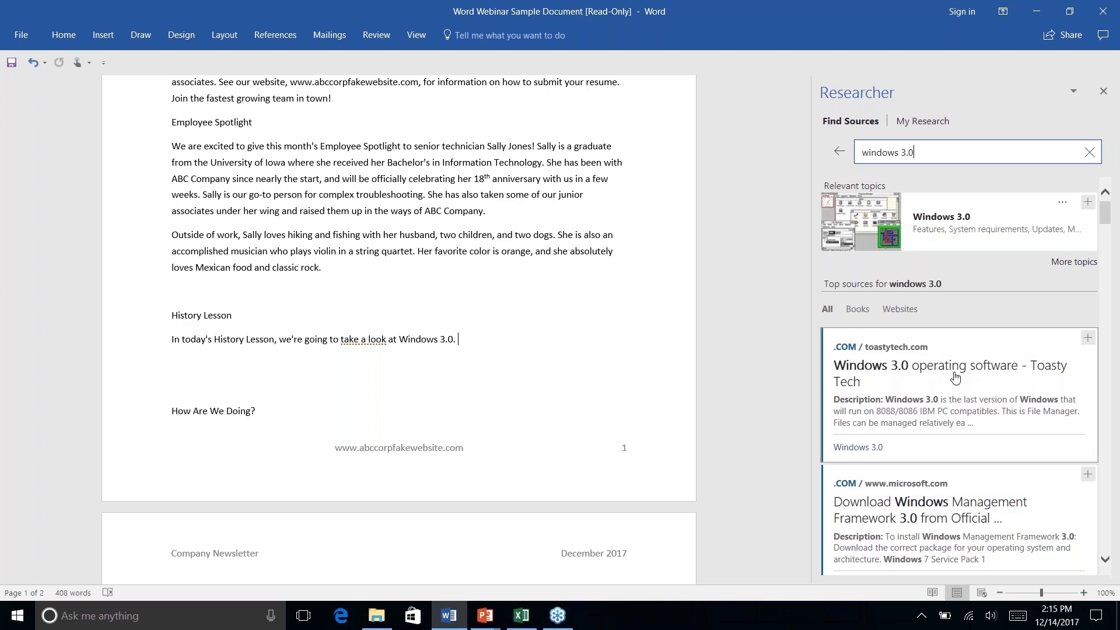
Step: Insert the description from Toasty Tech's "Windows 3.0 with Multimedia Extensions" source below the History Lesson sentence on Windows 3.0
scroll(955, 377, "down", 5)
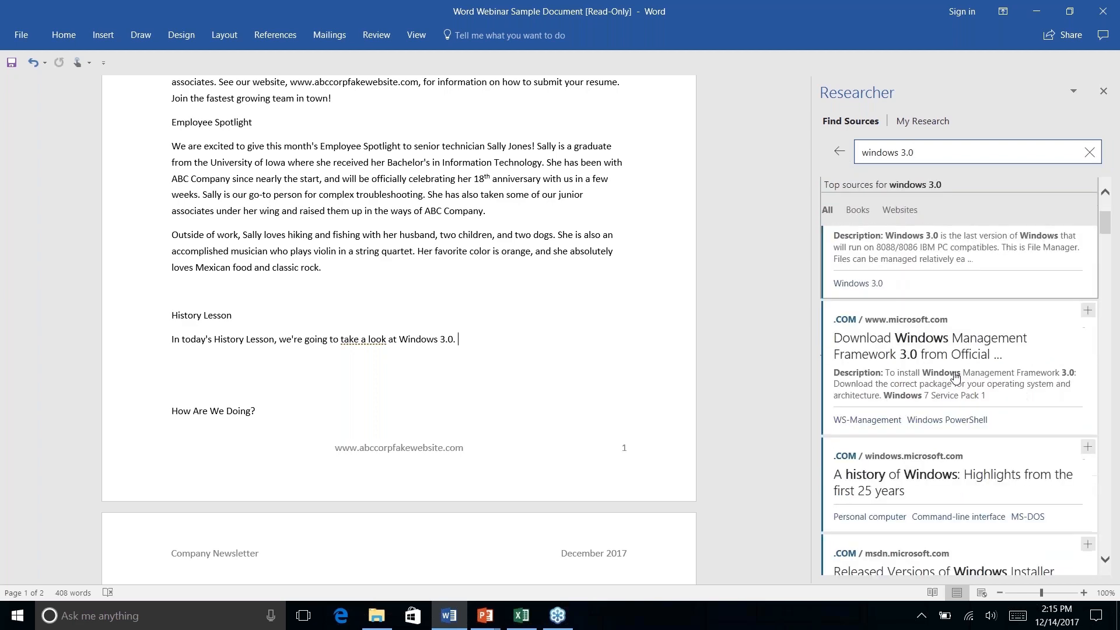
scroll(954, 377, "down", 4)
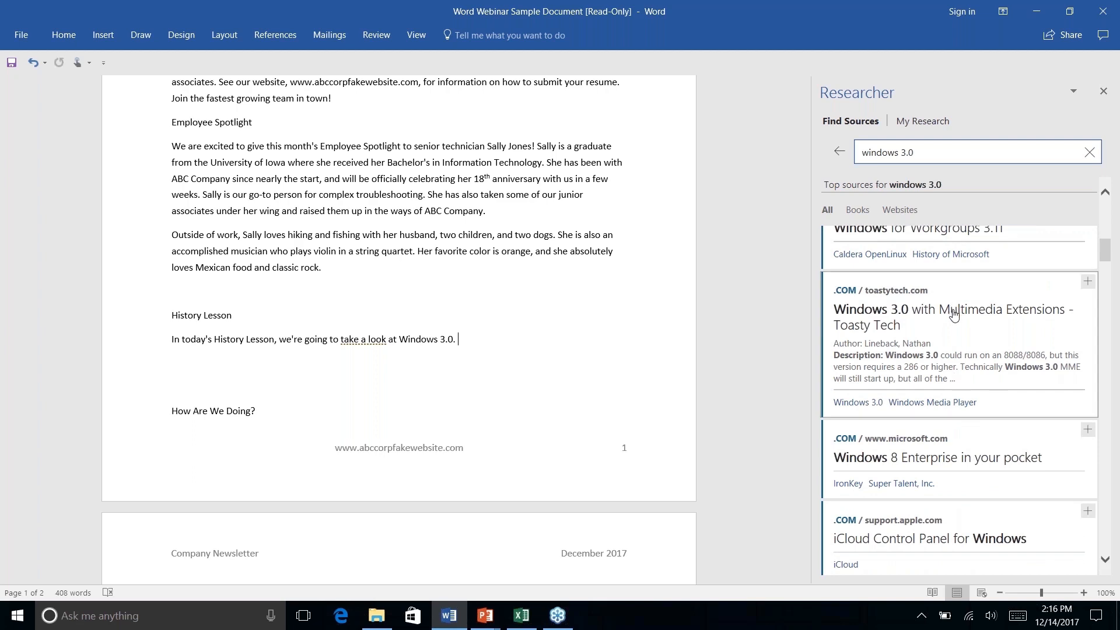
left_click(953, 311)
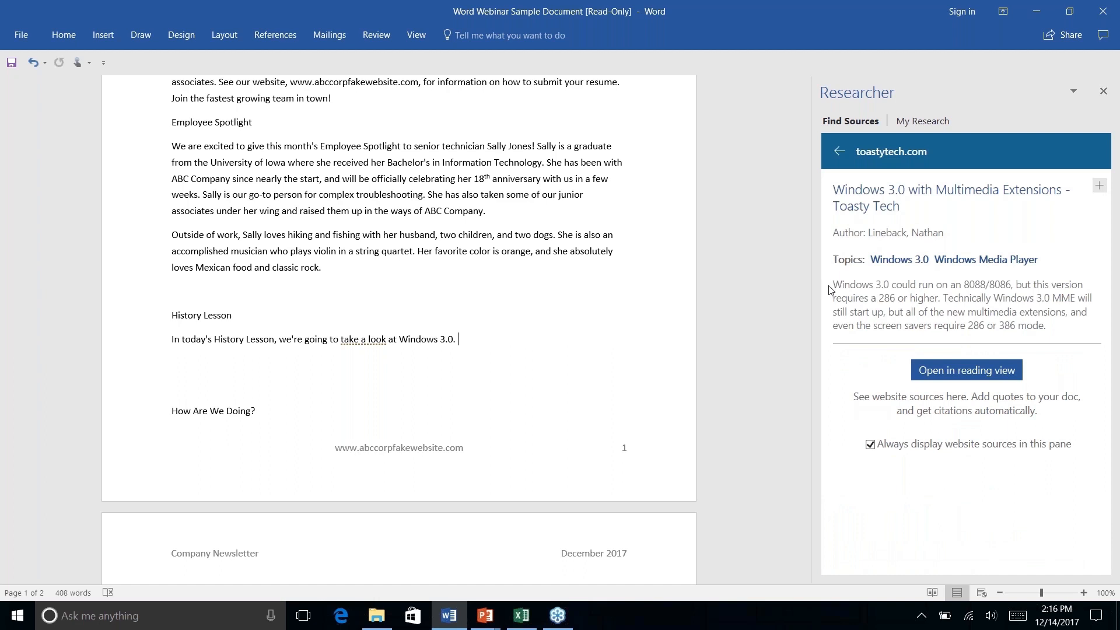
left_click_drag(838, 286, 1070, 331)
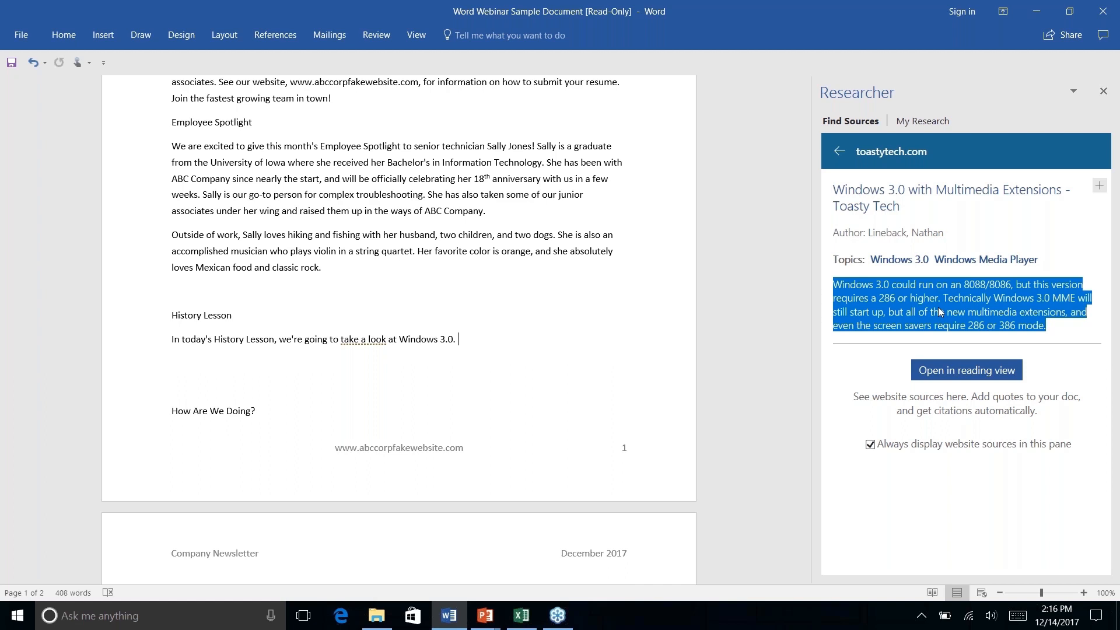
left_click_drag(940, 312, 553, 373)
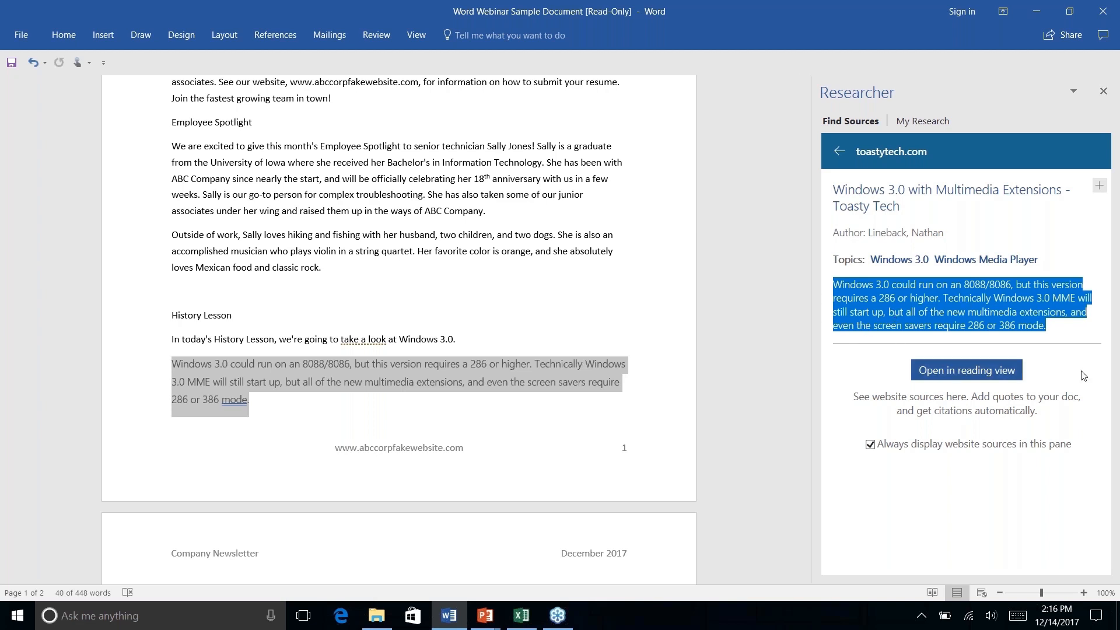
Step: Open the Multimedia Extensions article in reading view and examine its text, screenshots and the add options for a selected passage
left_click(949, 374)
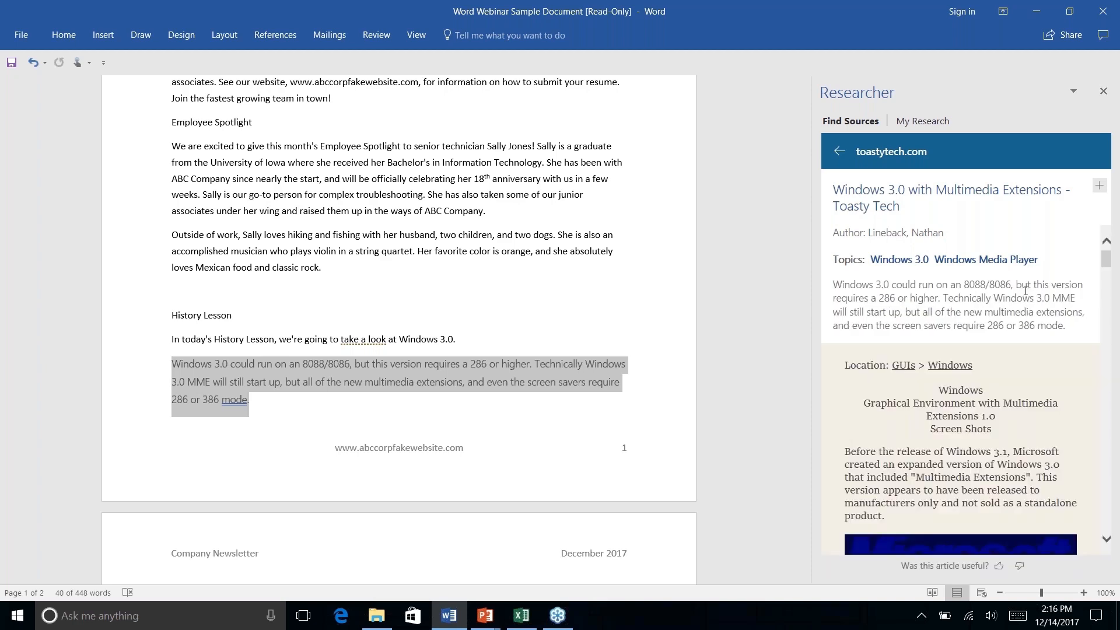
scroll(1025, 290, "down", 10)
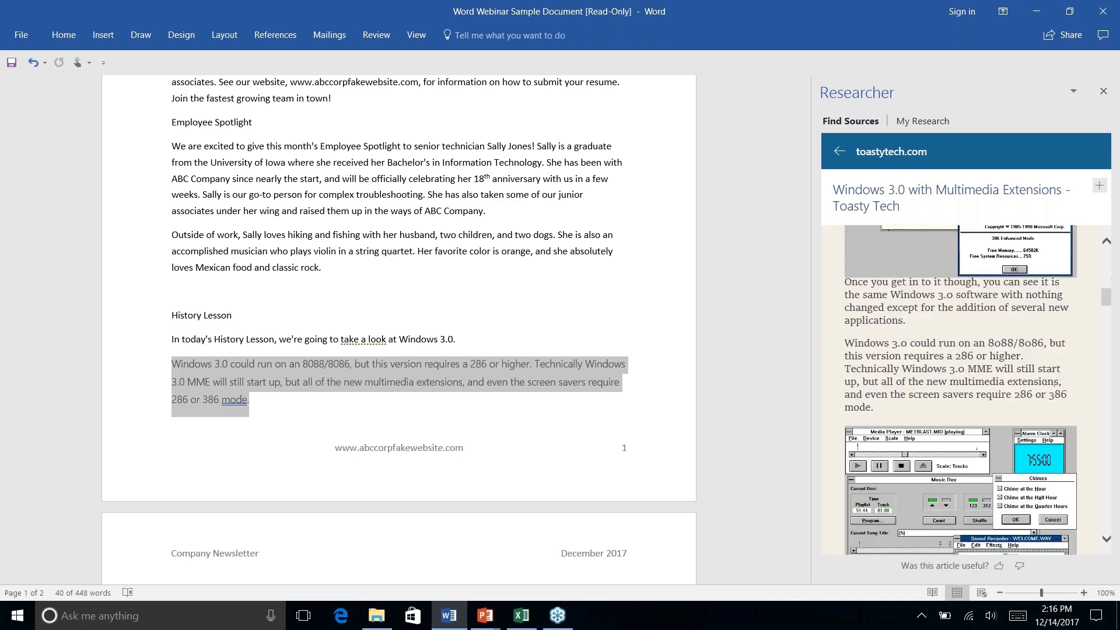
scroll(1049, 382, "down", 2)
scroll(1021, 391, "up", 8)
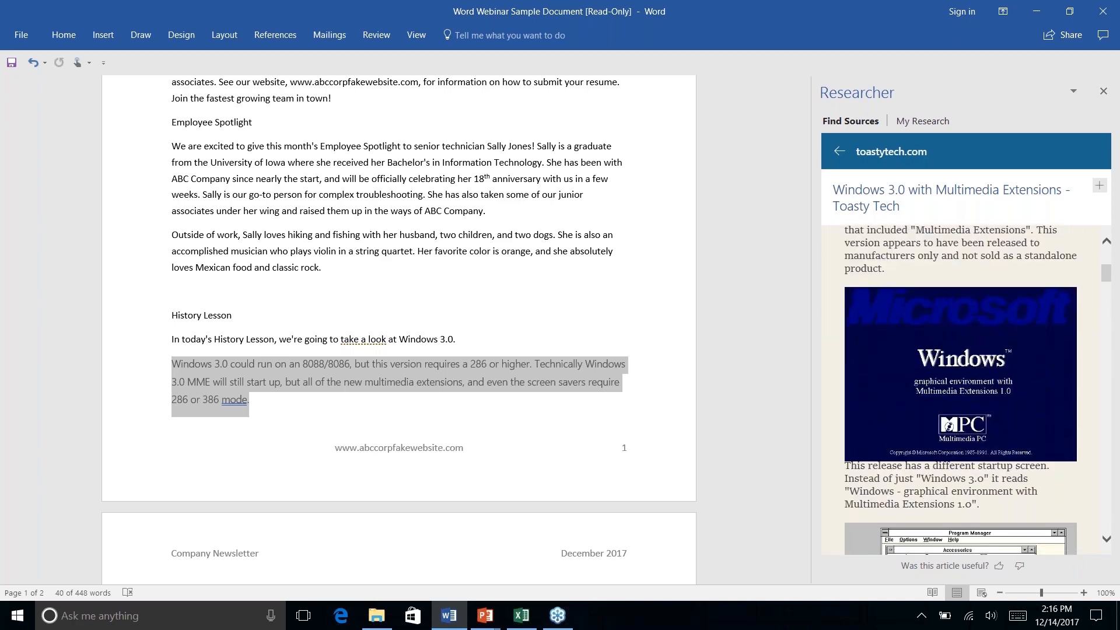
scroll(961, 389, "down", 8)
scroll(960, 389, "up", 2)
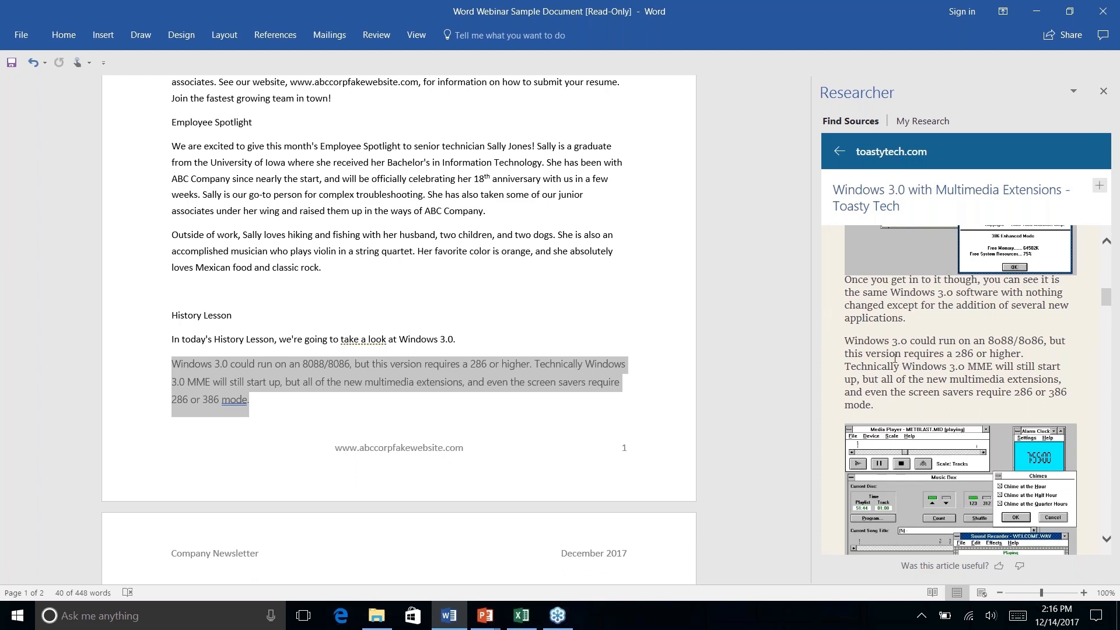
scroll(895, 357, "up", 1)
left_click_drag(849, 349, 942, 415)
scroll(956, 402, "up", 3)
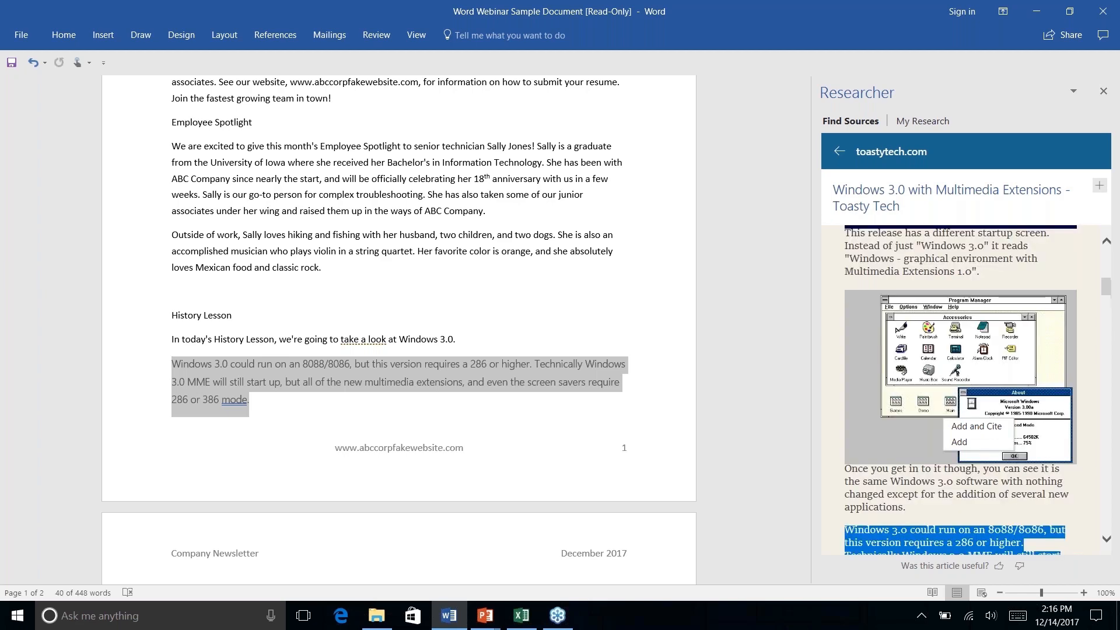
scroll(956, 403, "down", 6)
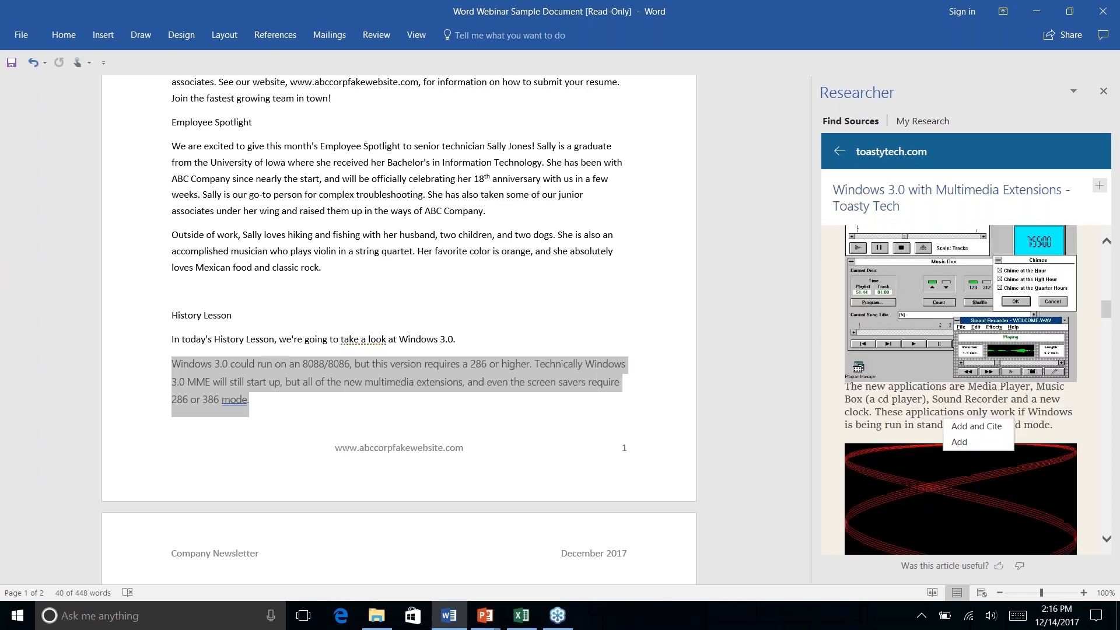
scroll(960, 389, "down", 4)
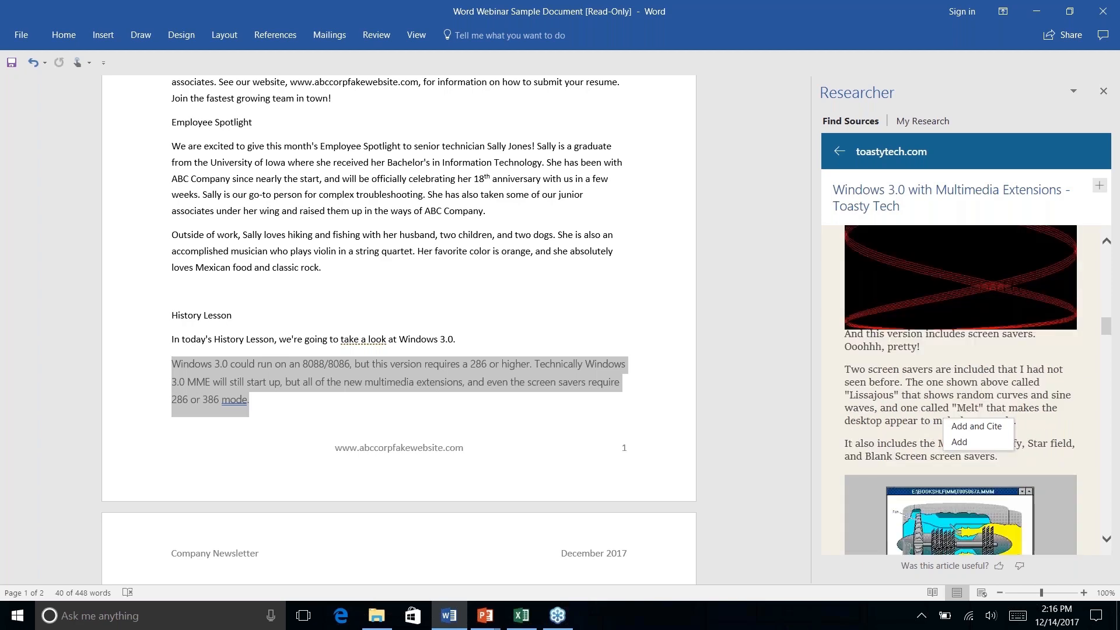
scroll(878, 377, "down", 6)
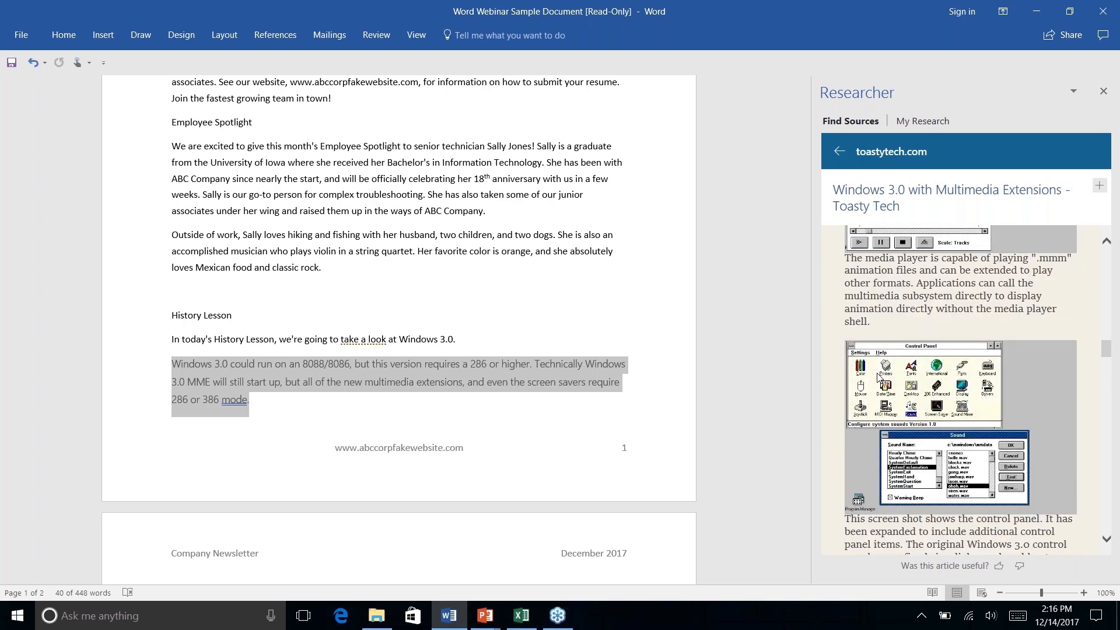
Step: Add and cite the article's paragraph about the media player playing ".mmm" animation files in the History Lesson section
scroll(877, 377, "up", 1)
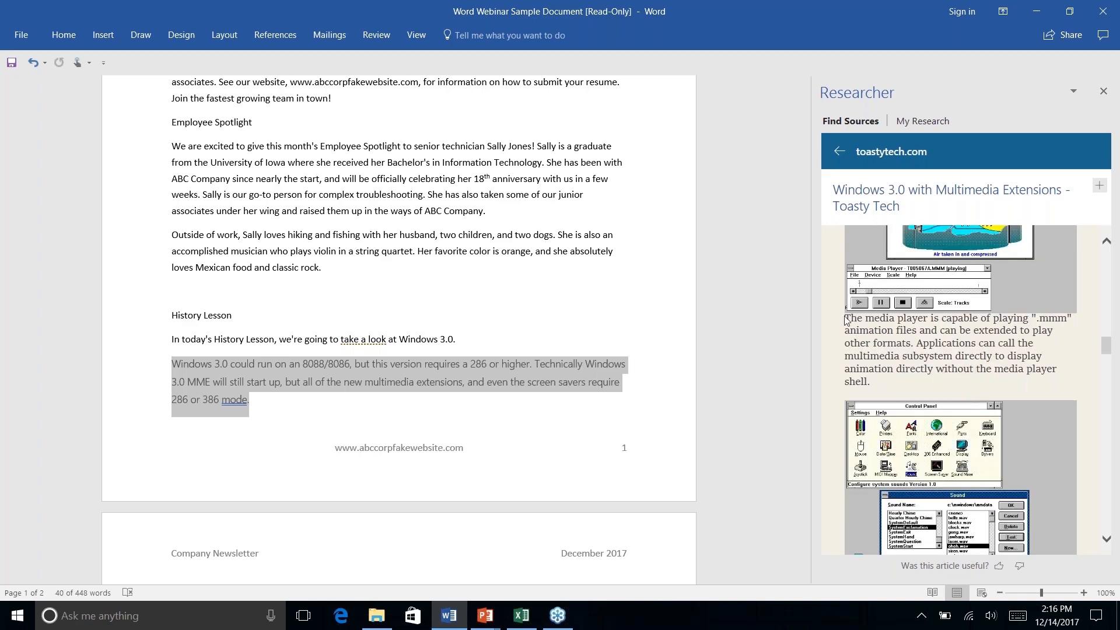
left_click_drag(845, 318, 897, 382)
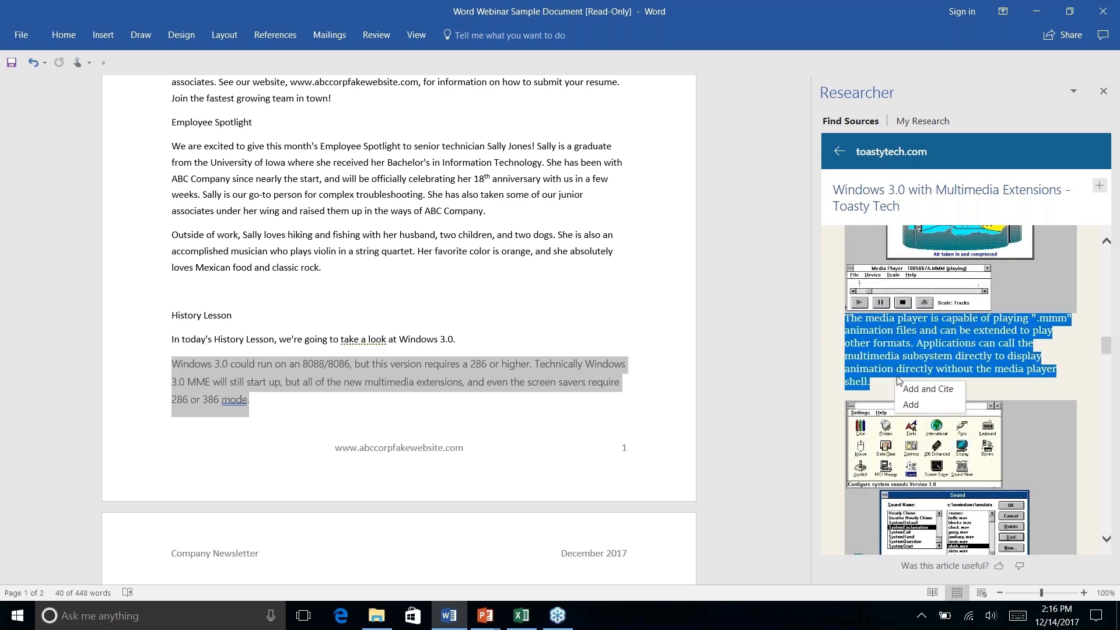
left_click(931, 394)
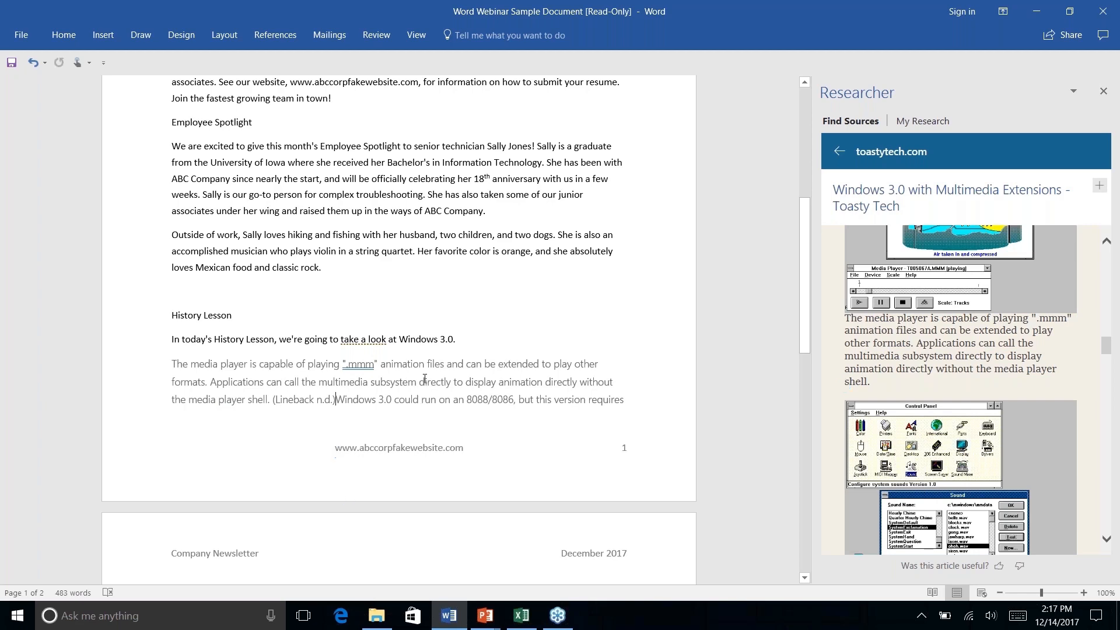
Step: Change the document's citation style to APA
scroll(423, 376, "down", 3)
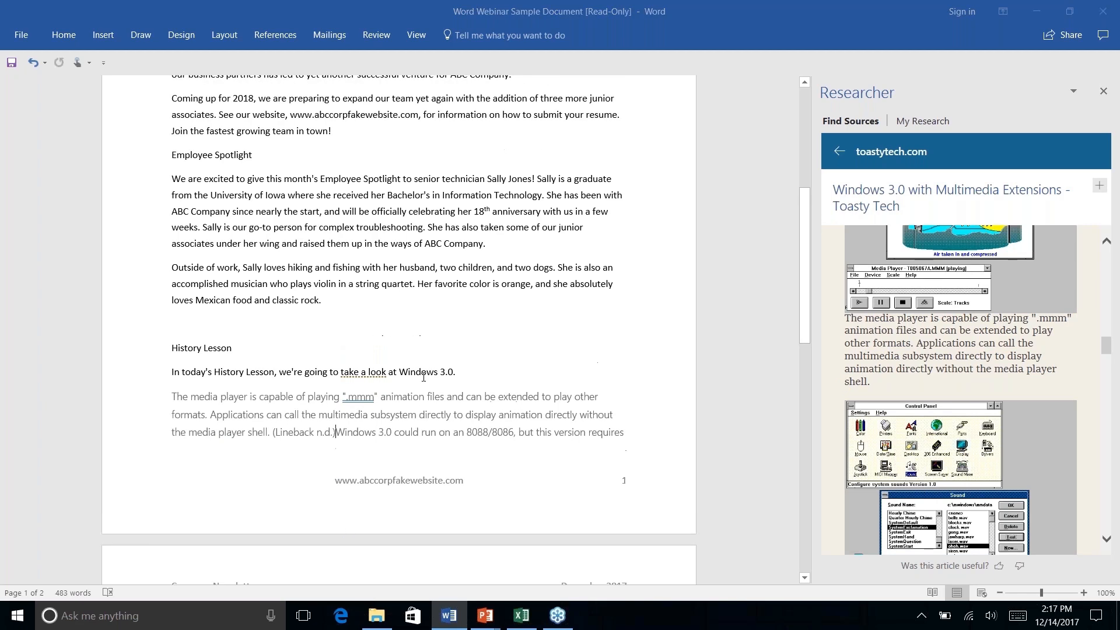
scroll(399, 326, "down", 3)
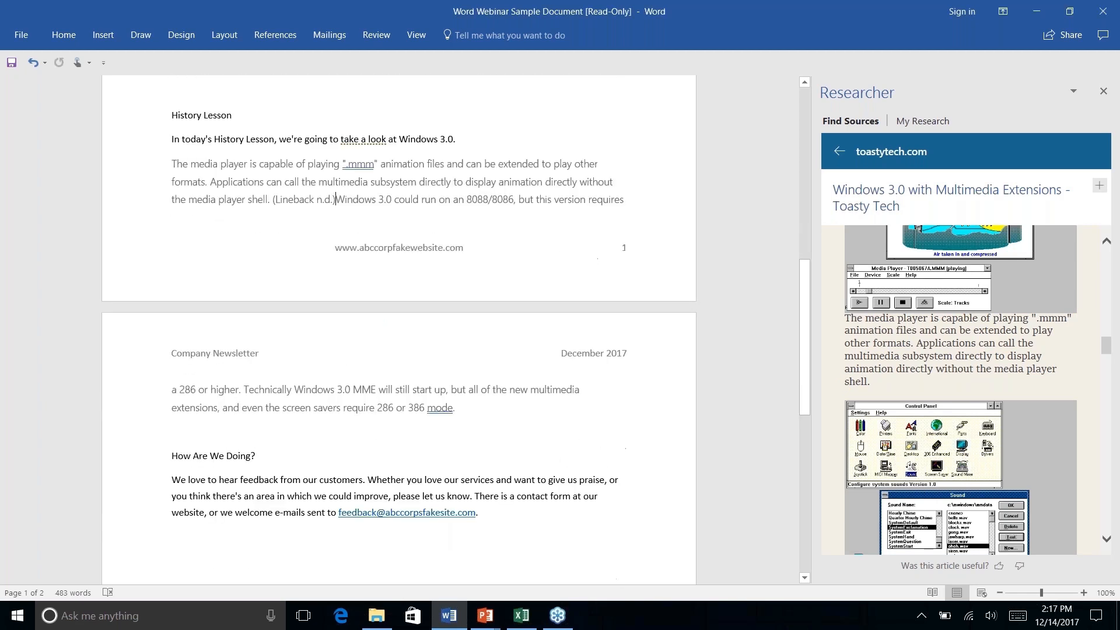
left_click(274, 34)
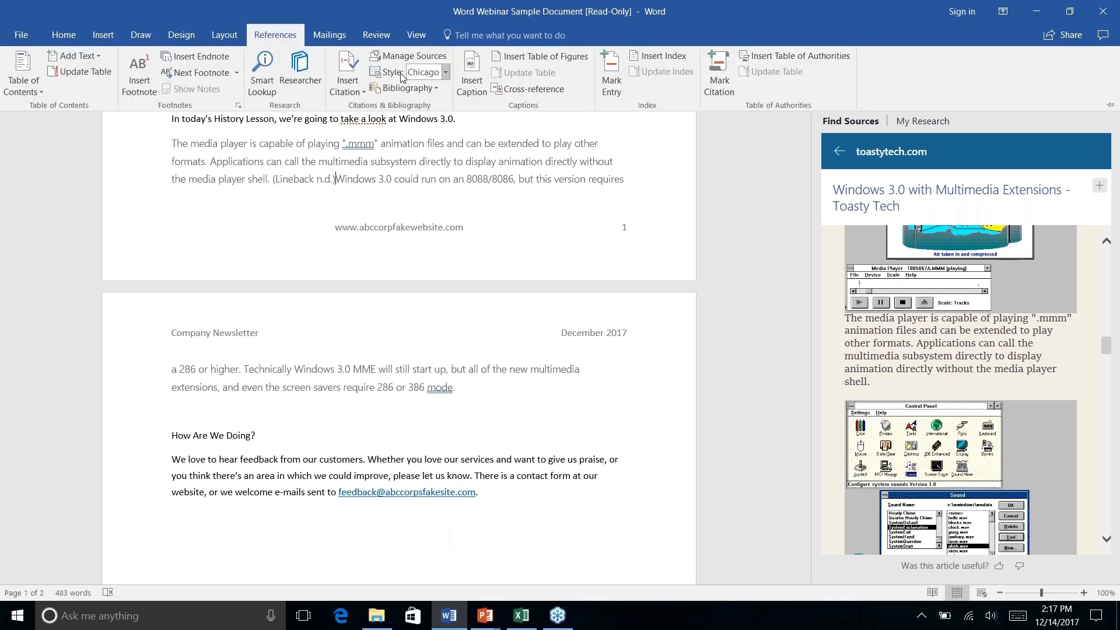
left_click(445, 72)
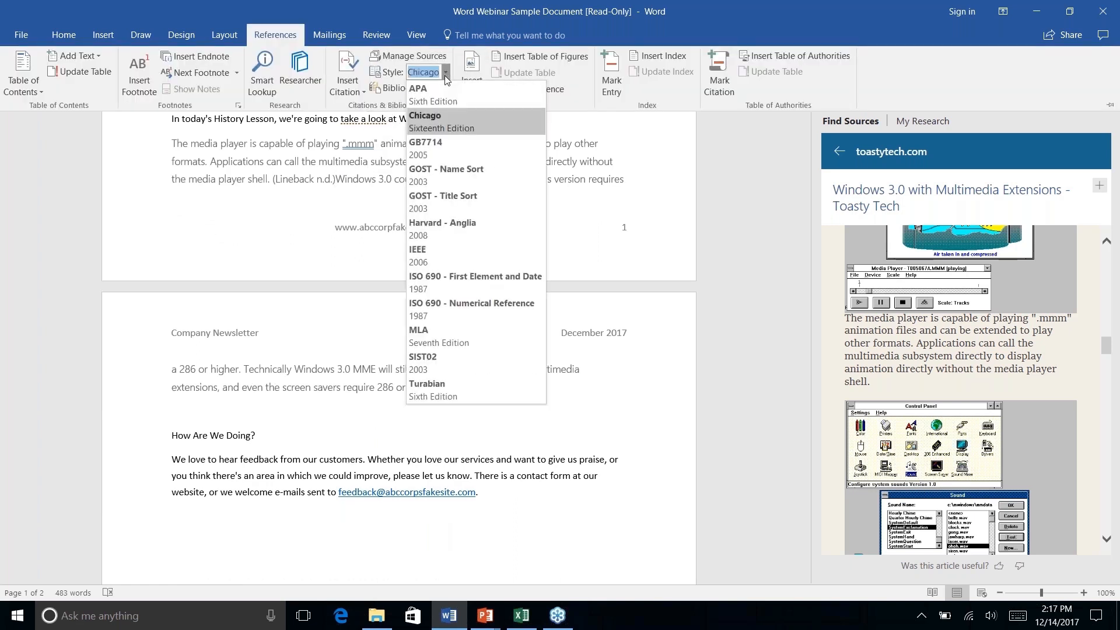
left_click(431, 94)
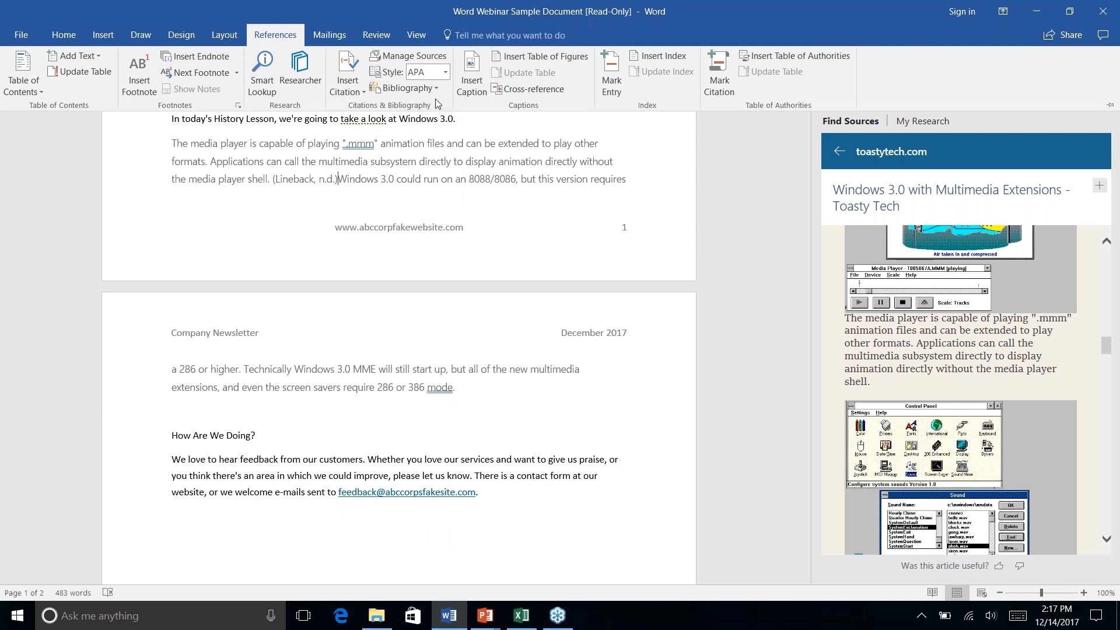
Step: Open the source details of the inserted citation, examine its fields and source type choices, and cancel without changes
left_click(341, 185)
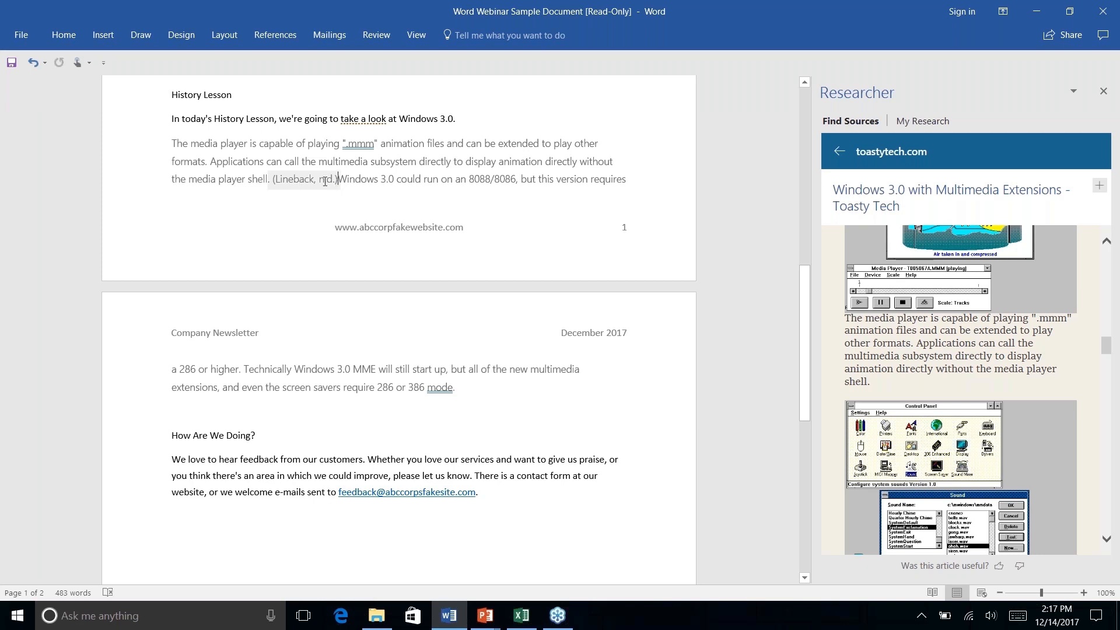
left_click(305, 179)
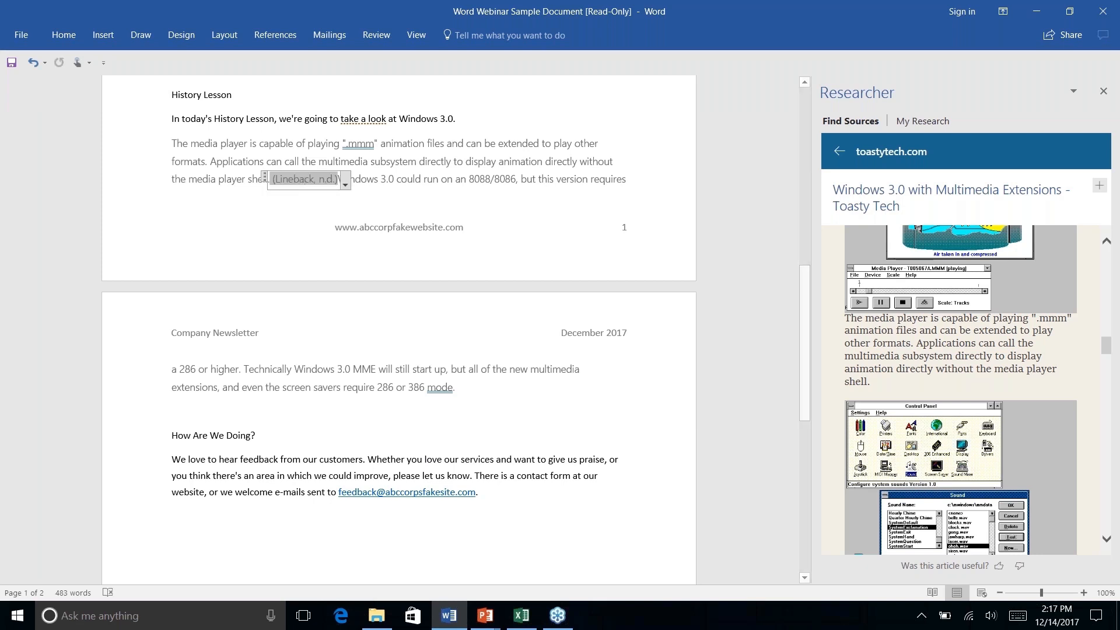
left_click(346, 186)
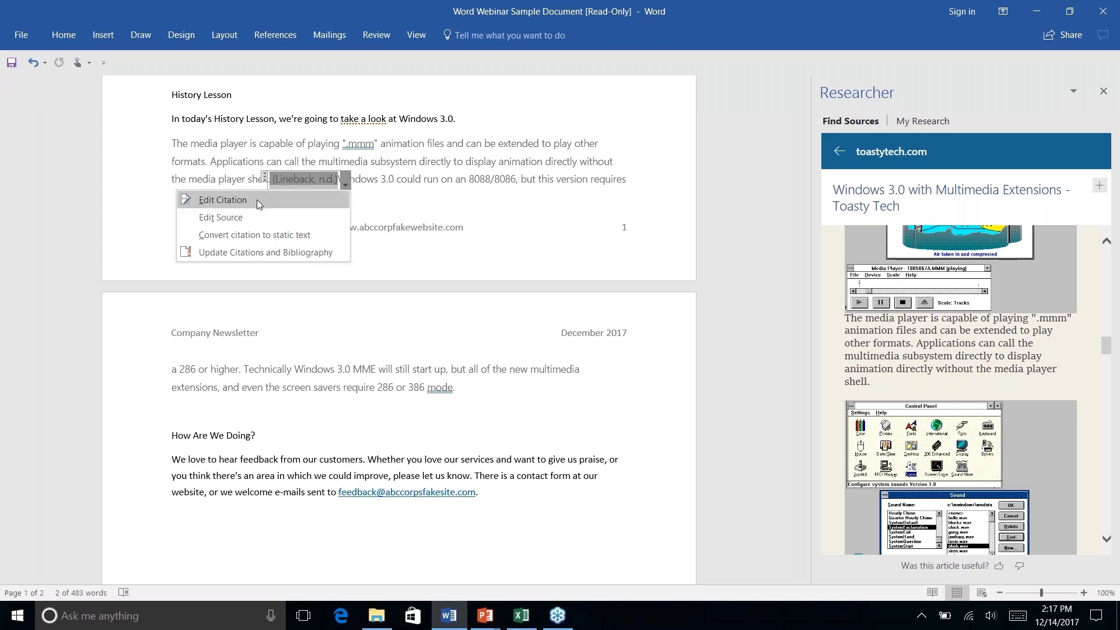
left_click(246, 218)
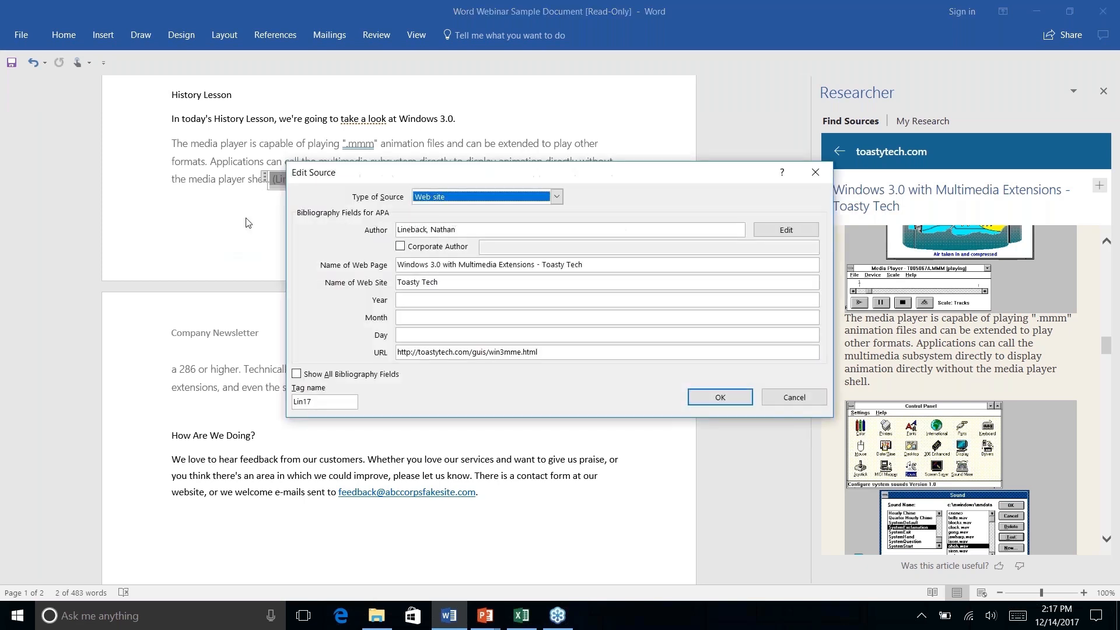
left_click(557, 198)
left_click(618, 204)
left_click(794, 399)
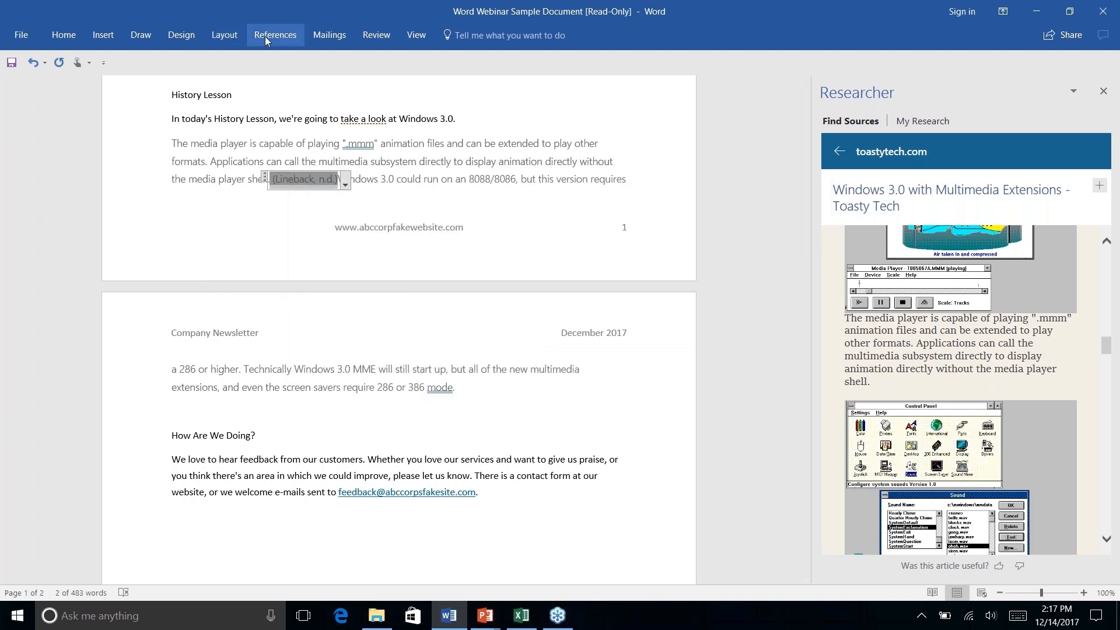
Step: Insert the built-in References bibliography at the end of the History Lesson text, before the How Are We Doing? section
left_click(298, 44)
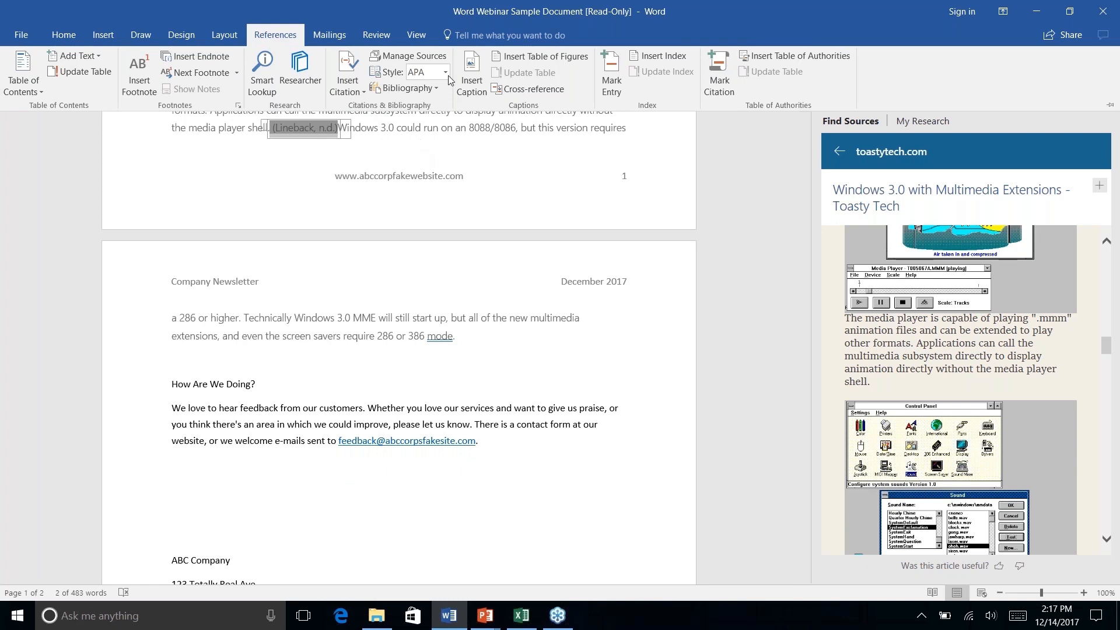
left_click(527, 229)
scroll(527, 228, "down", 4)
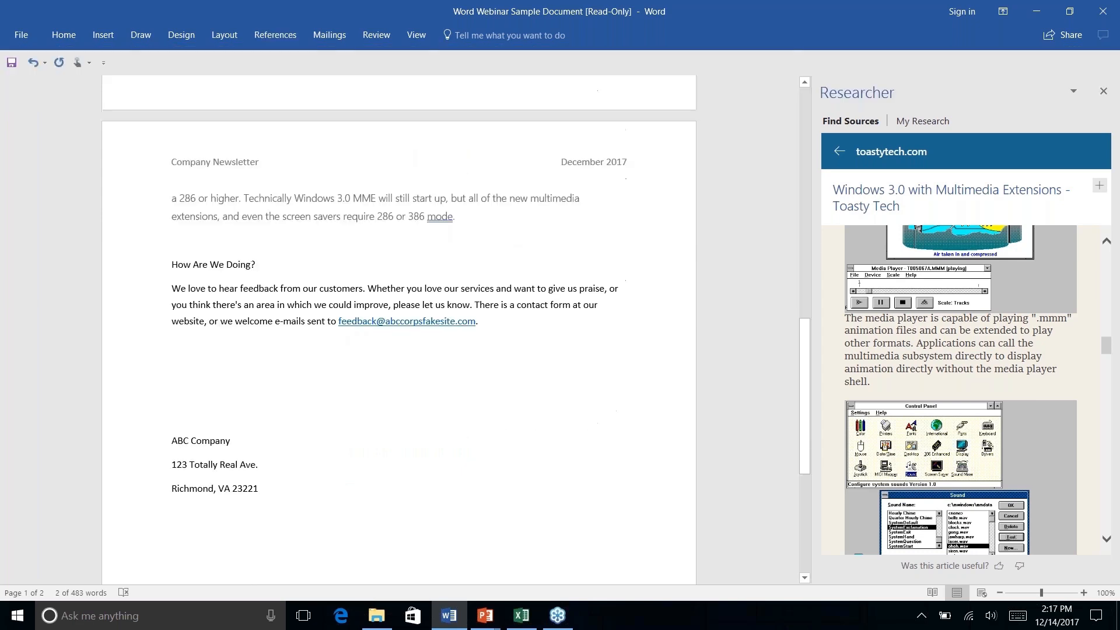
scroll(527, 228, "up", 7)
left_click(509, 219)
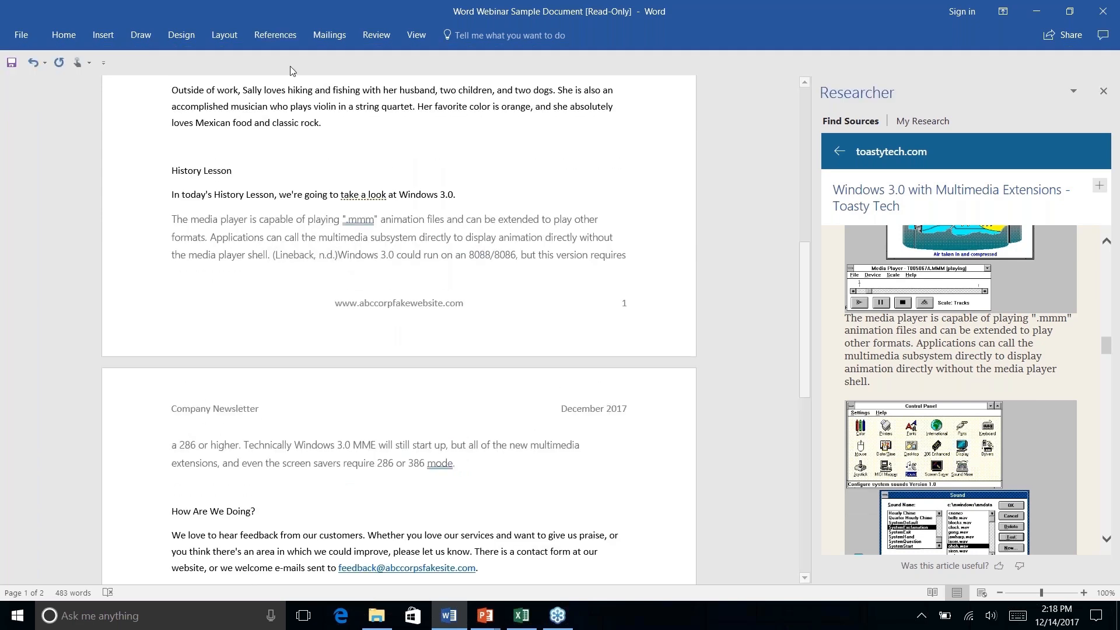
left_click(265, 36)
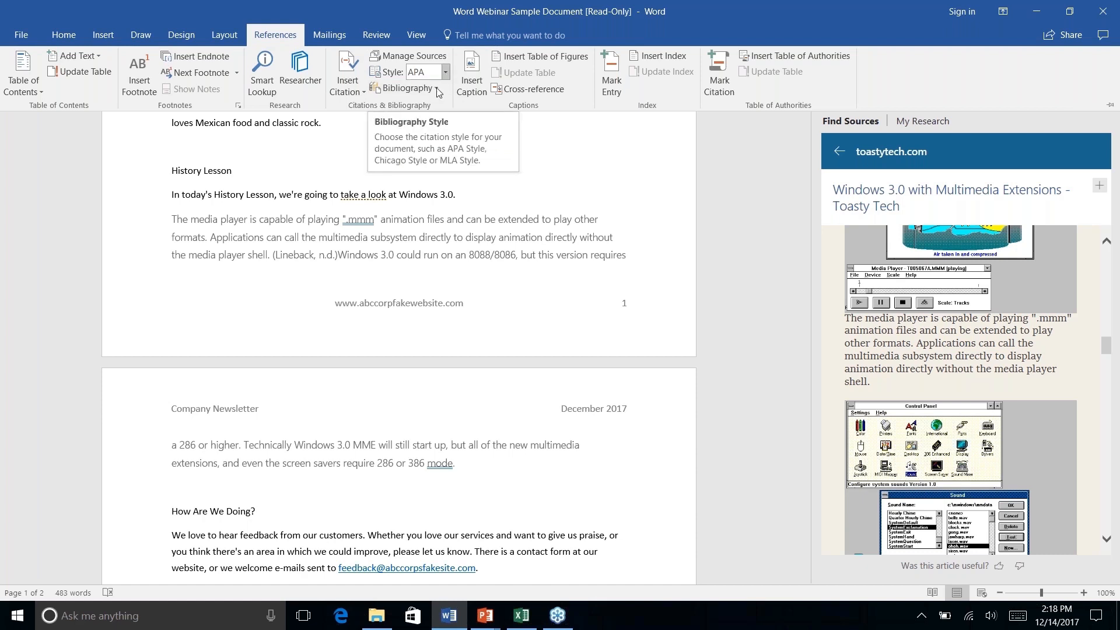
left_click(487, 472)
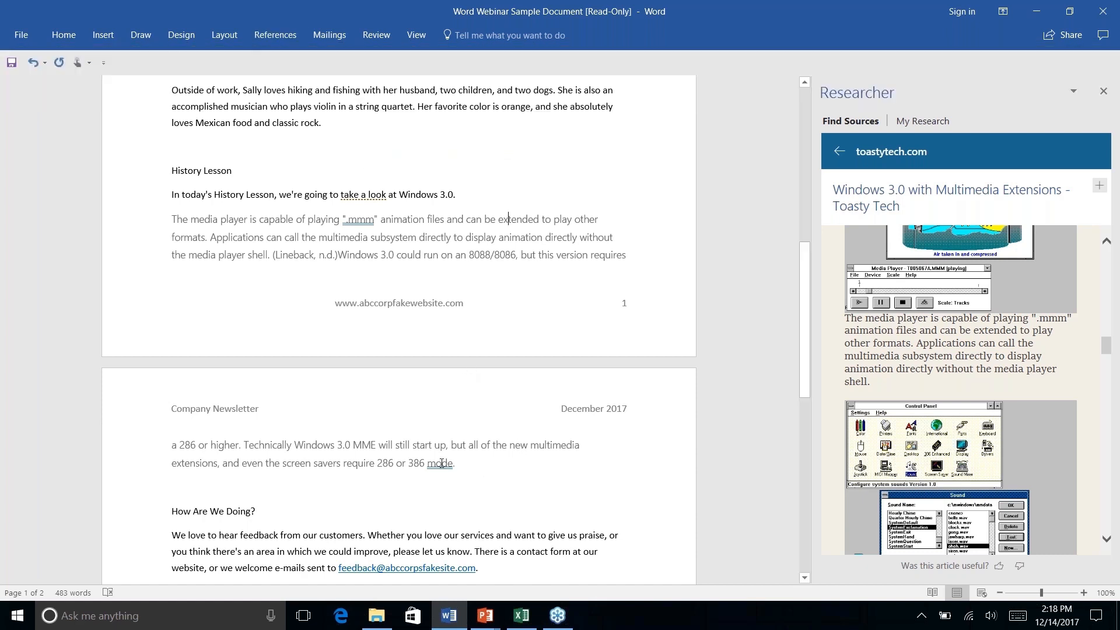
right_click(461, 465)
key("Escape")
left_click(274, 35)
left_click(435, 87)
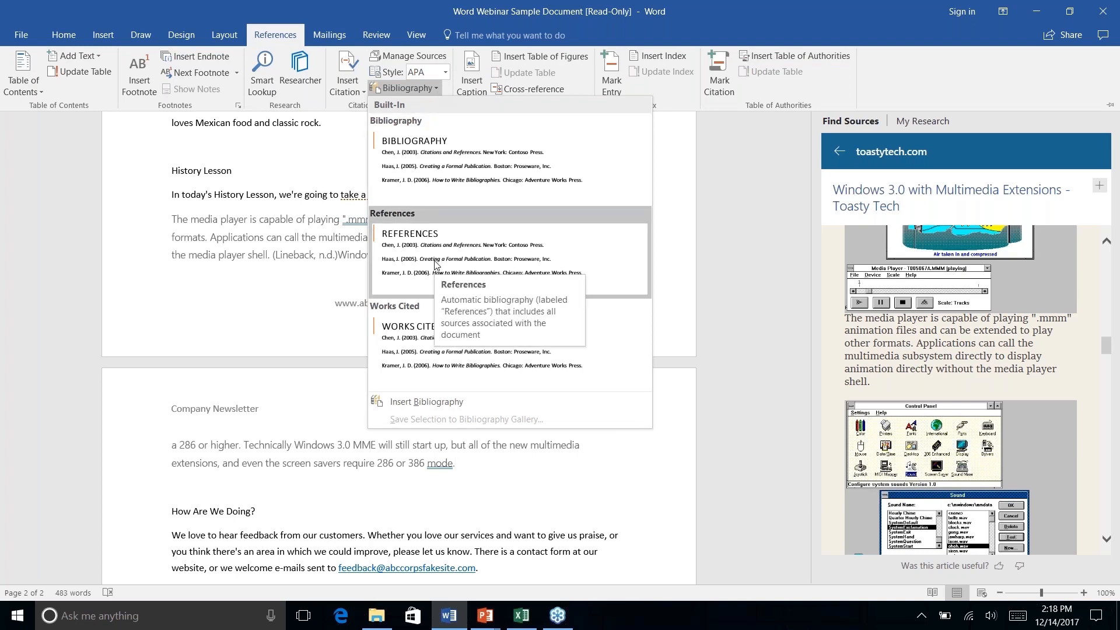
left_click(435, 264)
scroll(399, 347, "down", 3)
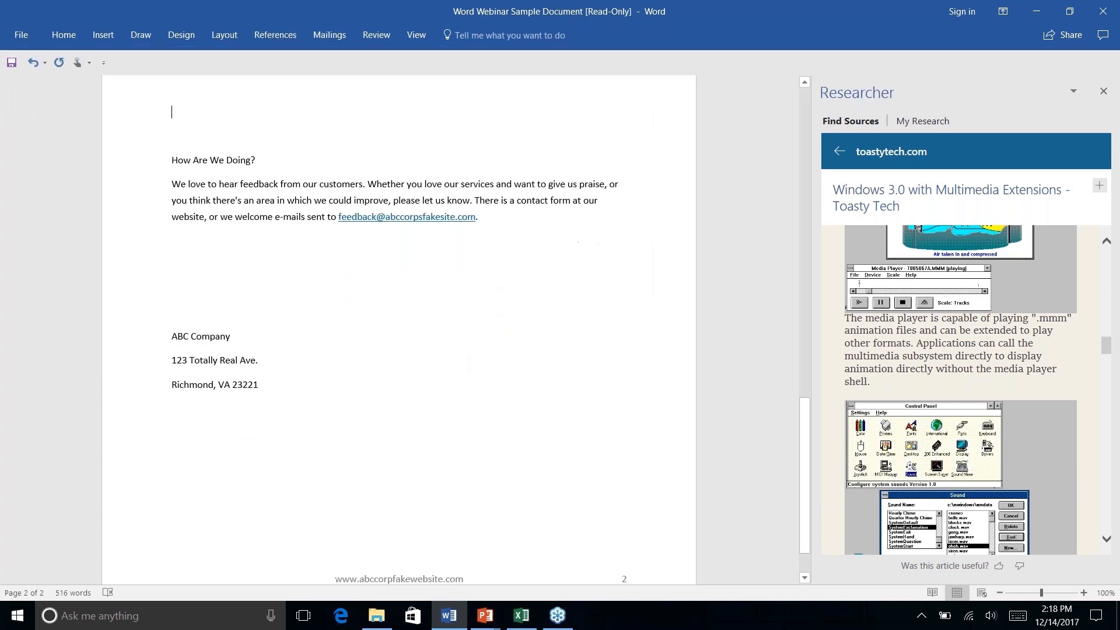
Step: Examine the inserted References list on the second page and compare its entries with the in-text citation in the History Lesson
scroll(399, 348, "up", 9)
scroll(399, 329, "up", 3)
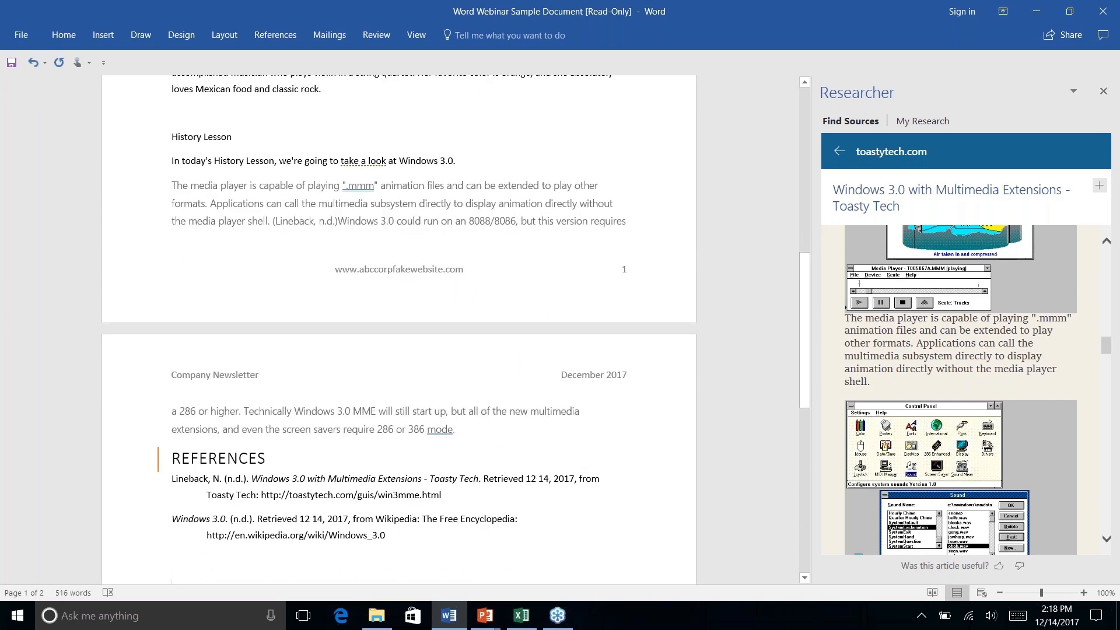
left_click(320, 221)
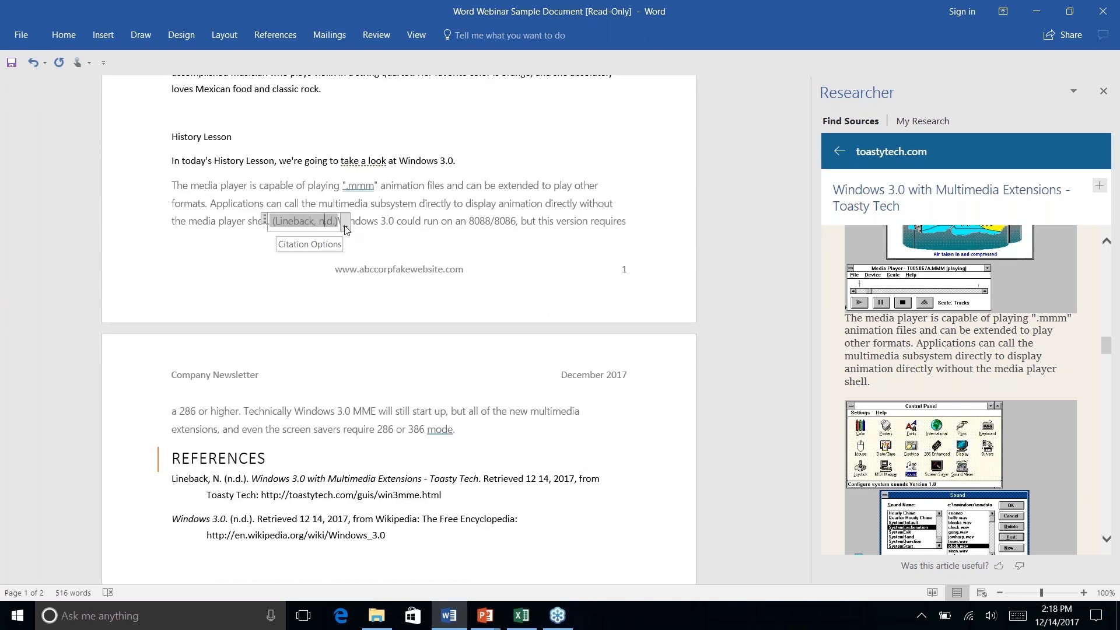
right_click(410, 407)
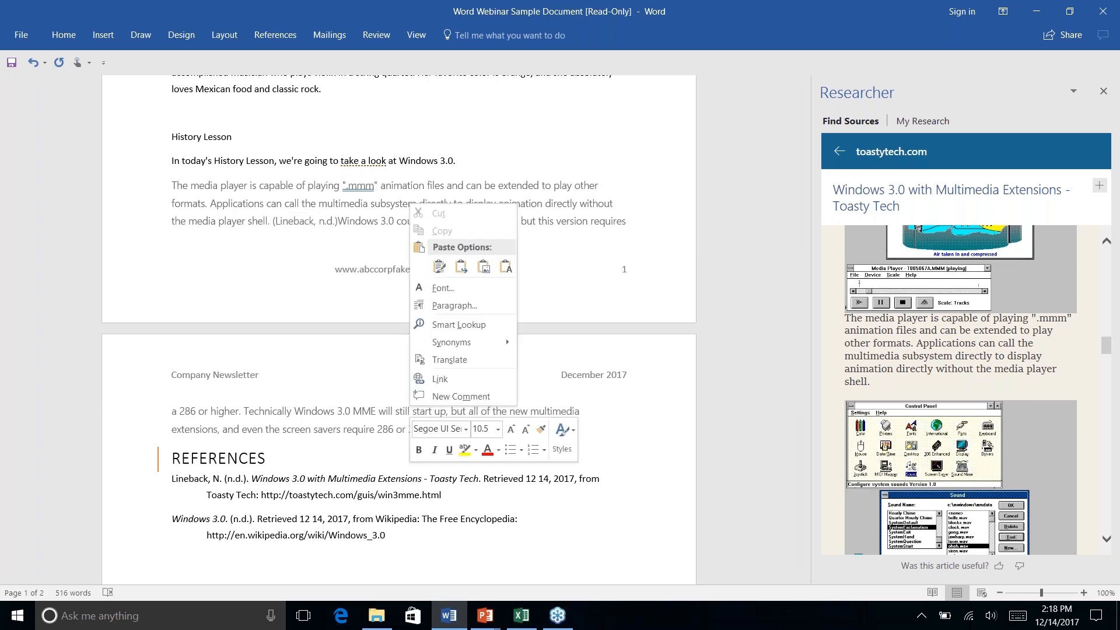
left_click(410, 409)
scroll(369, 389, "down", 4)
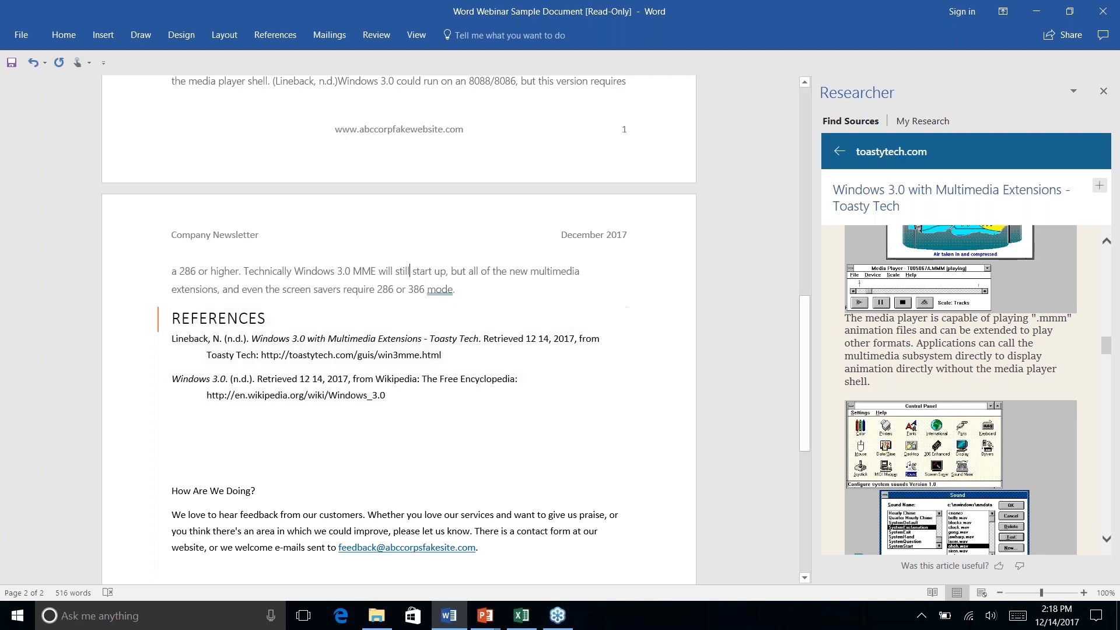
scroll(408, 350, "down", 3)
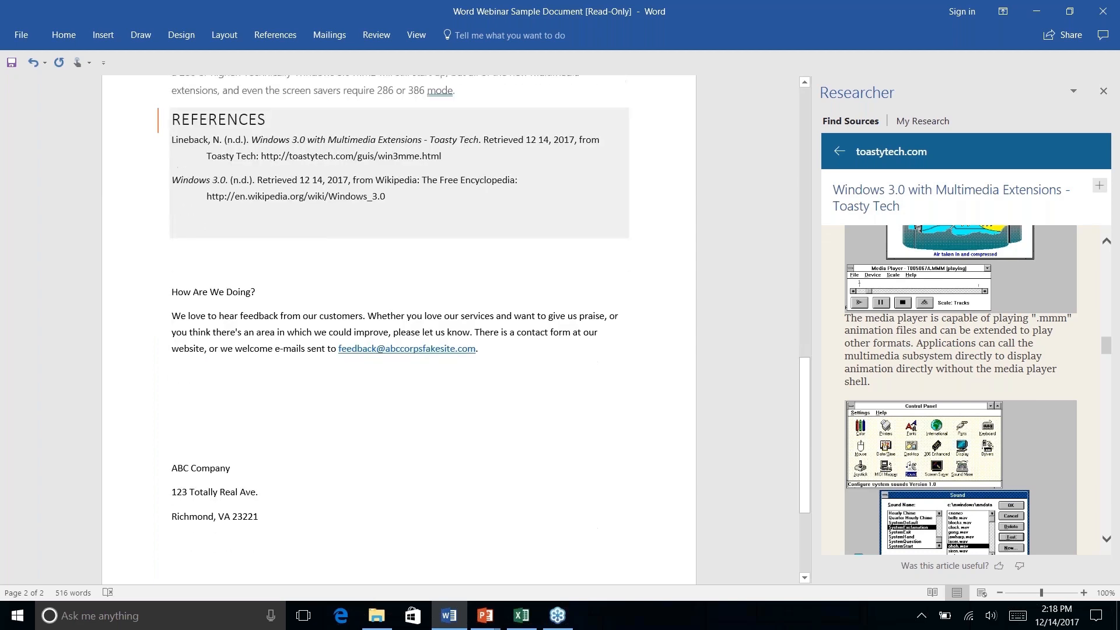
scroll(408, 350, "up", 5)
Step: Close and reopen the Researcher, view its My Research page, and close it again
left_click(1103, 91)
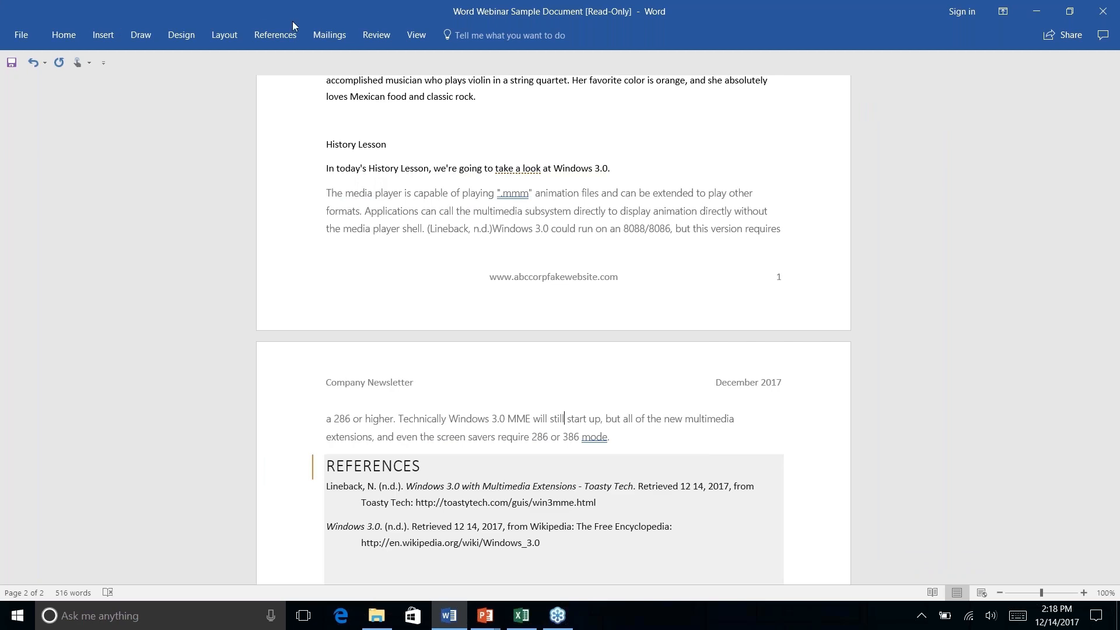
left_click(275, 35)
left_click(292, 61)
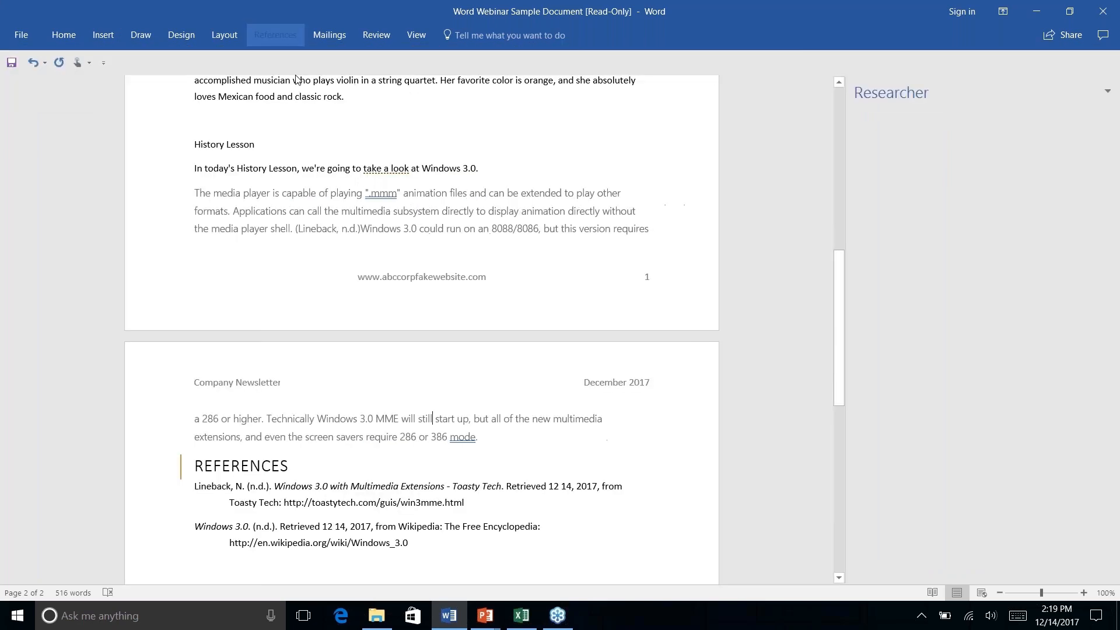
left_click(919, 120)
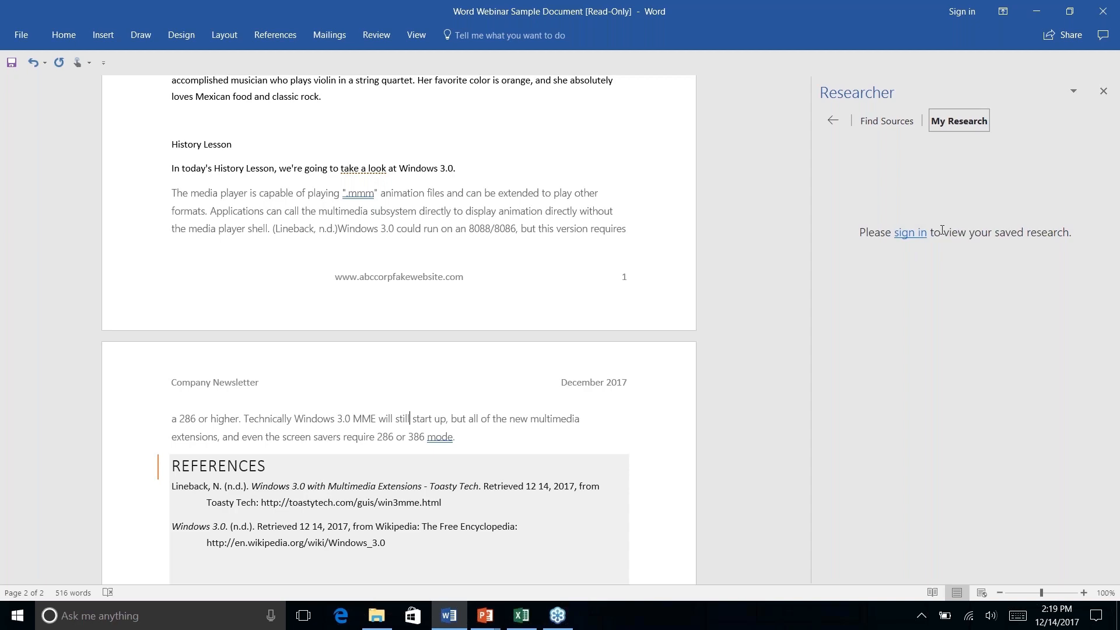
left_click(1103, 93)
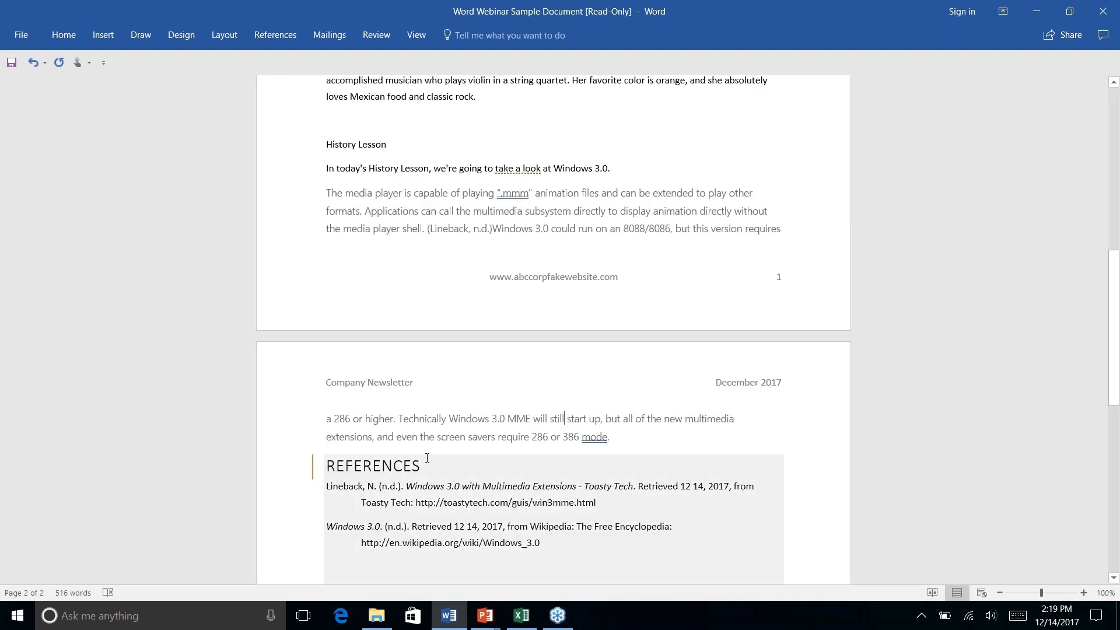
scroll(428, 458, "down", 4)
scroll(553, 326, "up", 15)
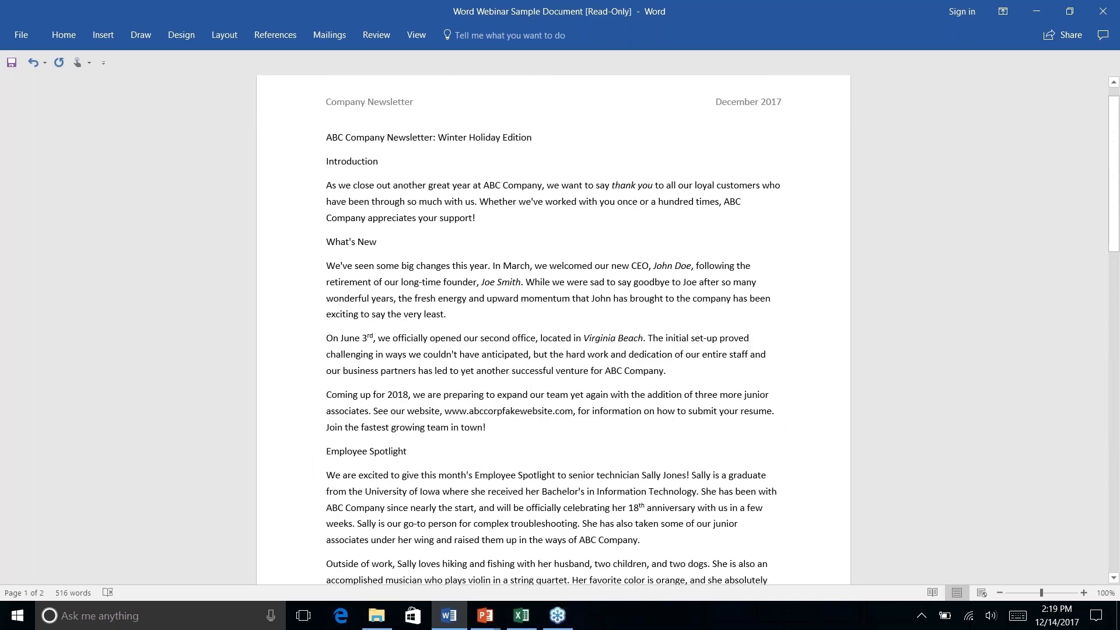
scroll(564, 483, "down", 8)
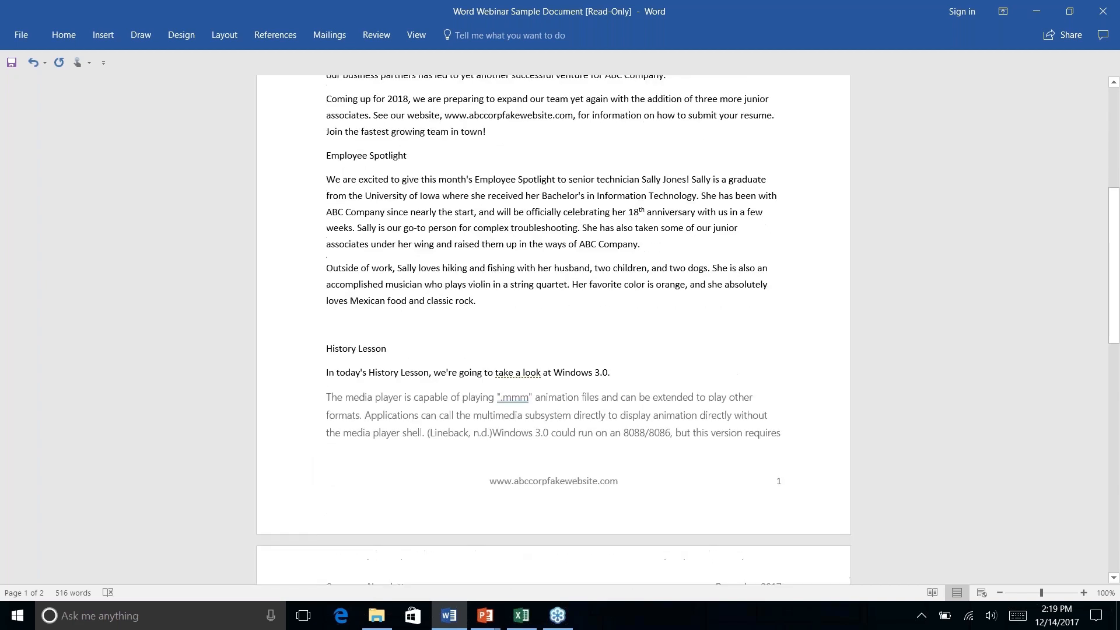
scroll(553, 327, "down", 3)
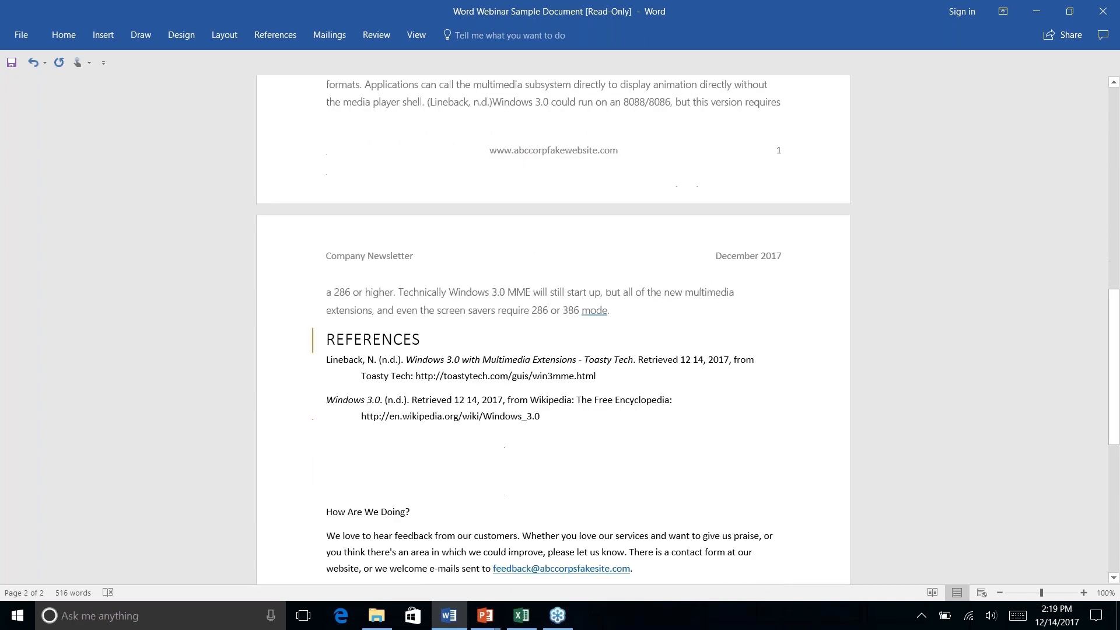
scroll(564, 352, "up", 1)
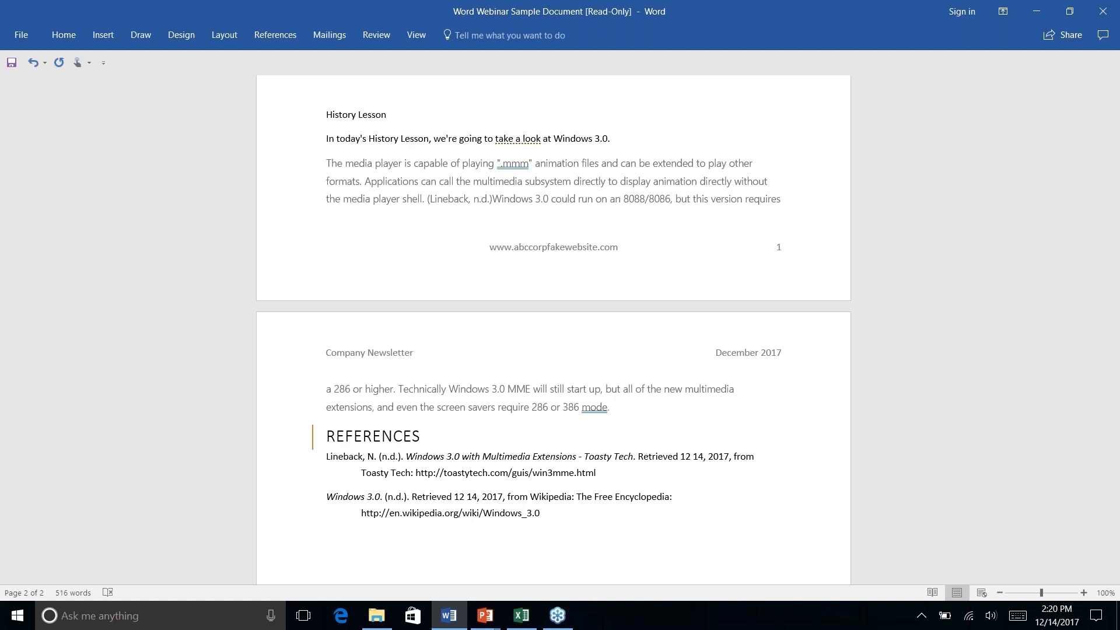
Step: Switch to the PowerPoint slide show, advance it to the Quick Parts title slide, and return to the Word document
key("alt+Tab")
key("Right")
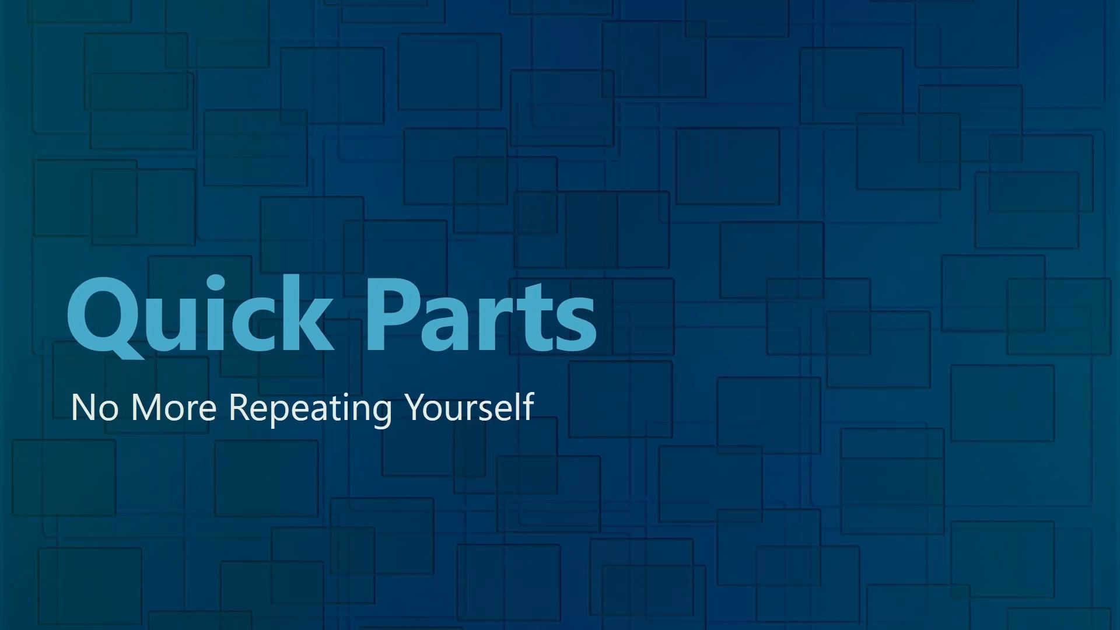
key("alt+Tab")
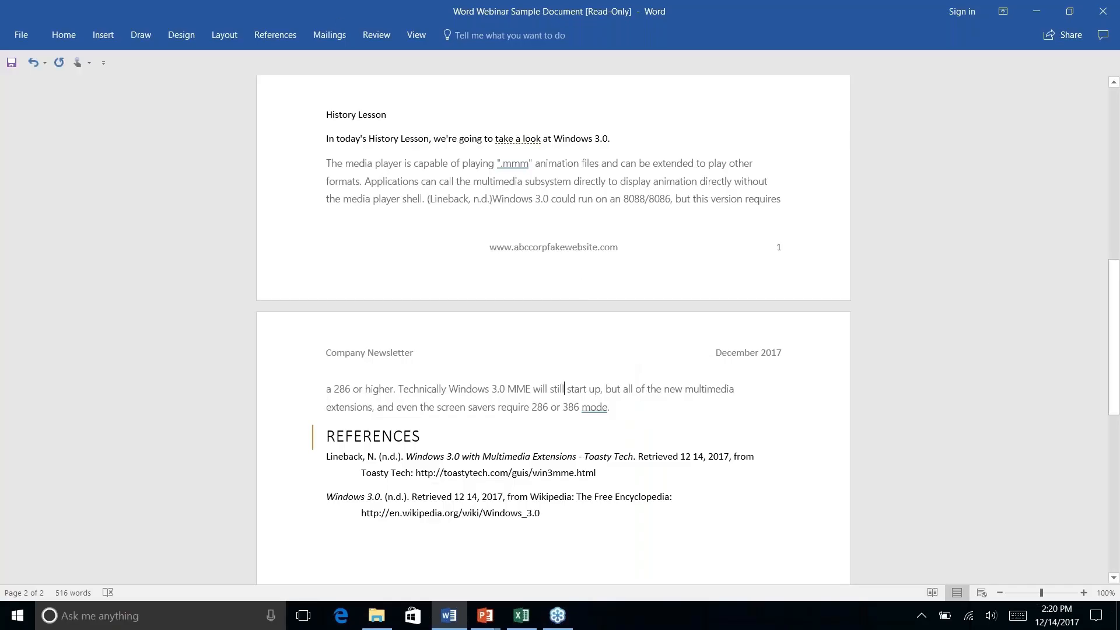
Step: Center the three-line company name and address block at the end of the newsletter
scroll(553, 326, "down", 1)
scroll(552, 327, "up", 4)
scroll(553, 327, "down", 10)
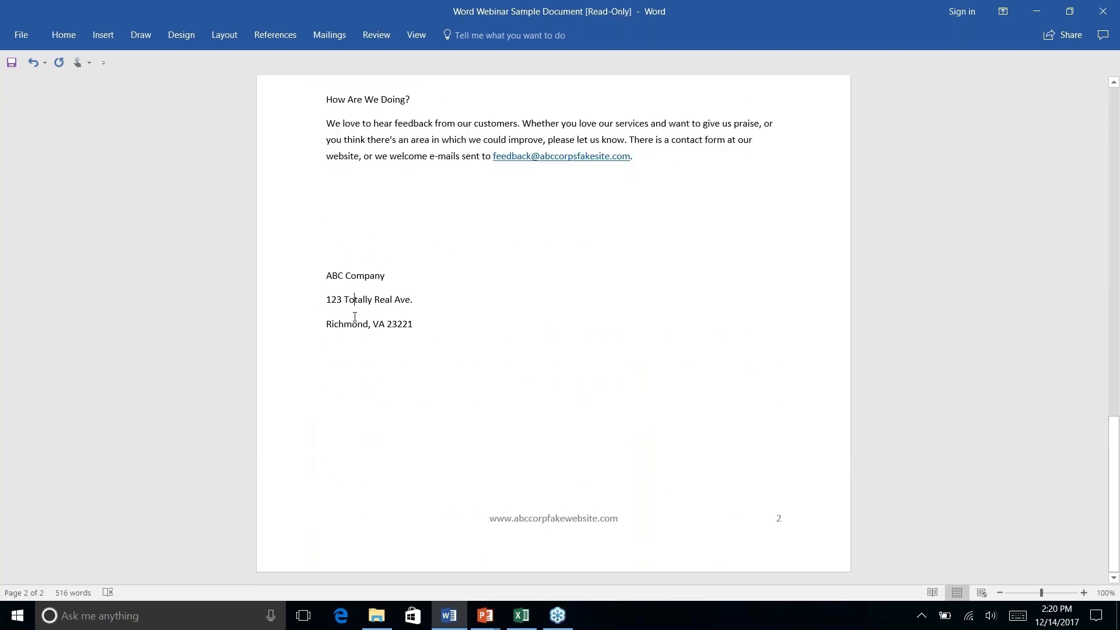
left_click_drag(412, 324, 286, 275)
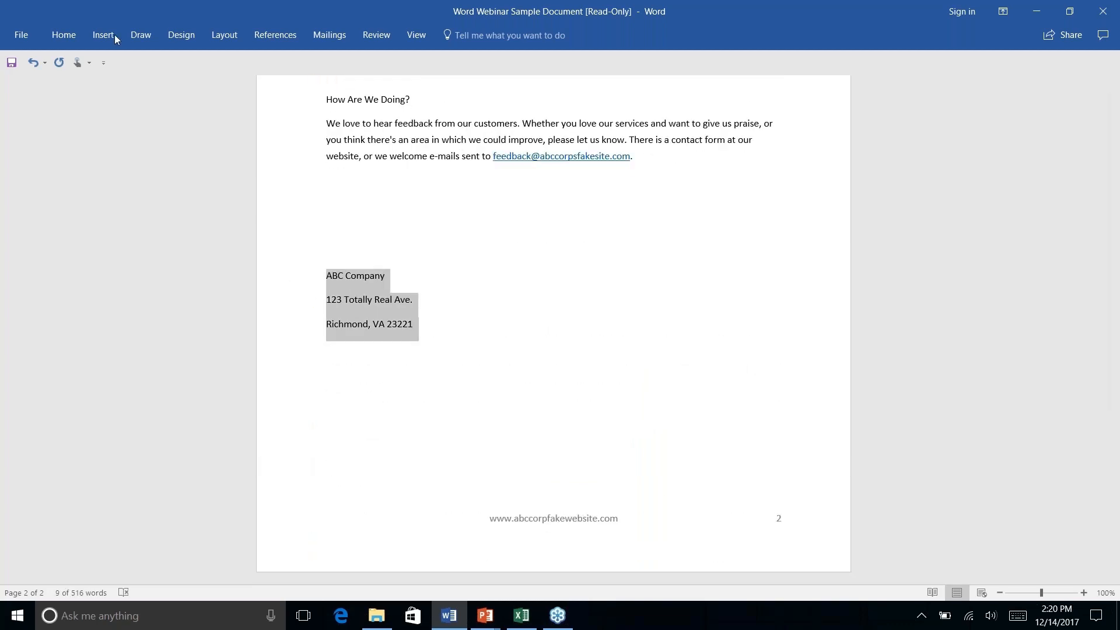
left_click(63, 34)
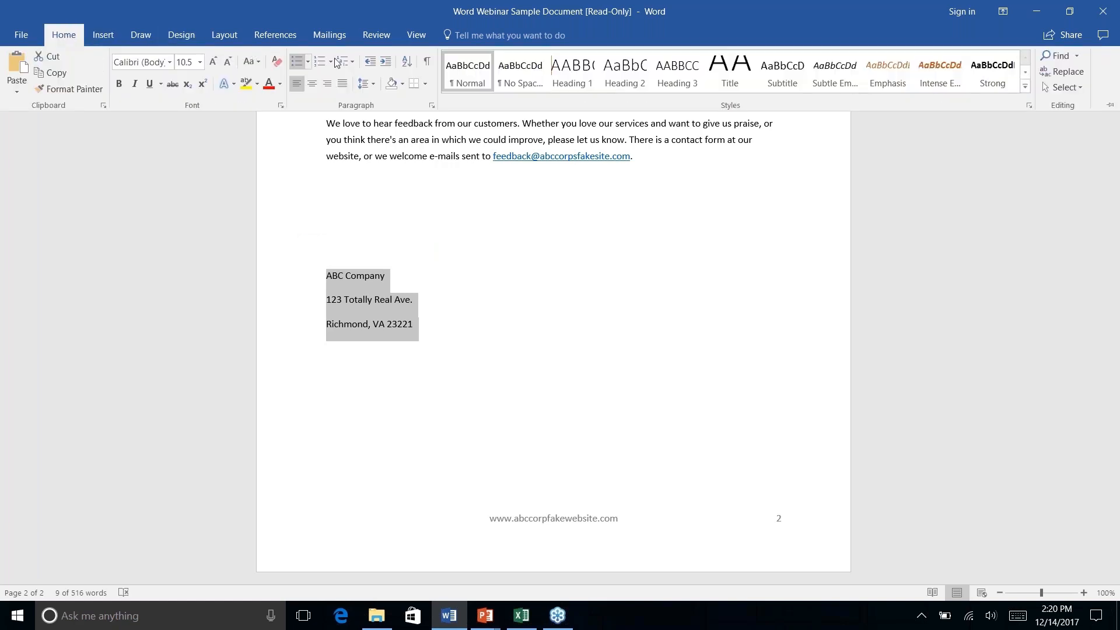
left_click(313, 84)
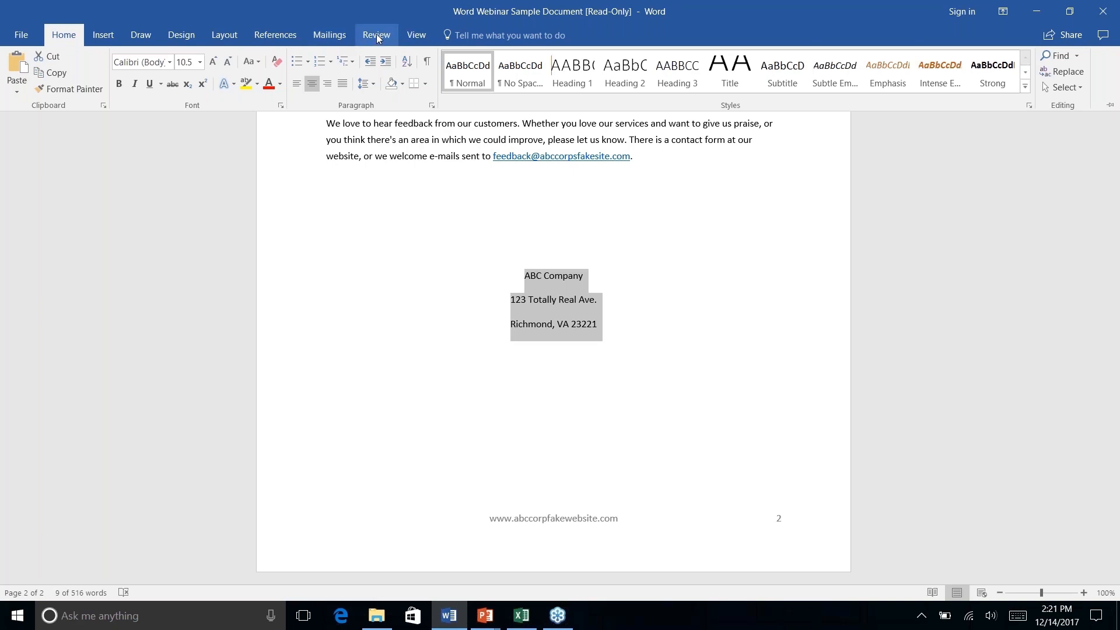
Step: Save the selected company name and address block to the AutoText gallery as a building block named Company Address
left_click(217, 38)
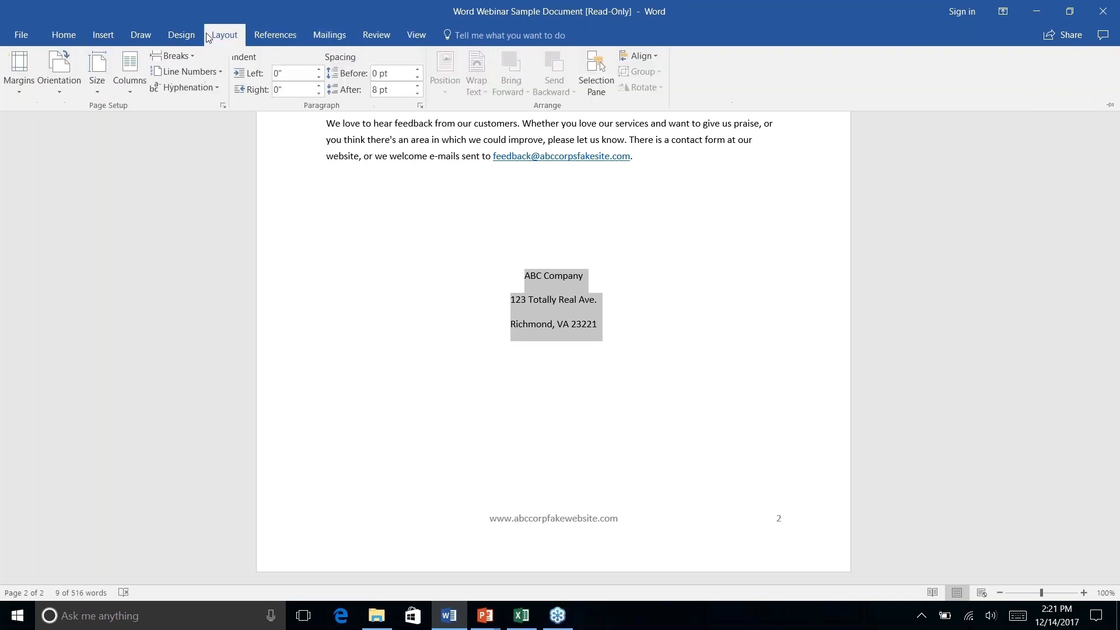
left_click(187, 37)
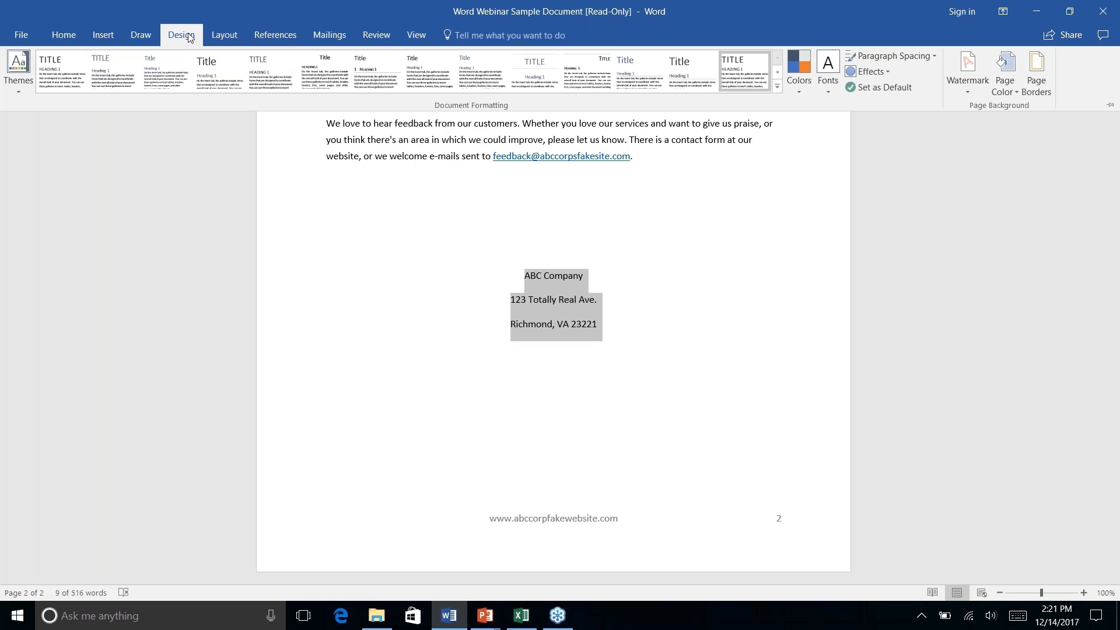
left_click(99, 37)
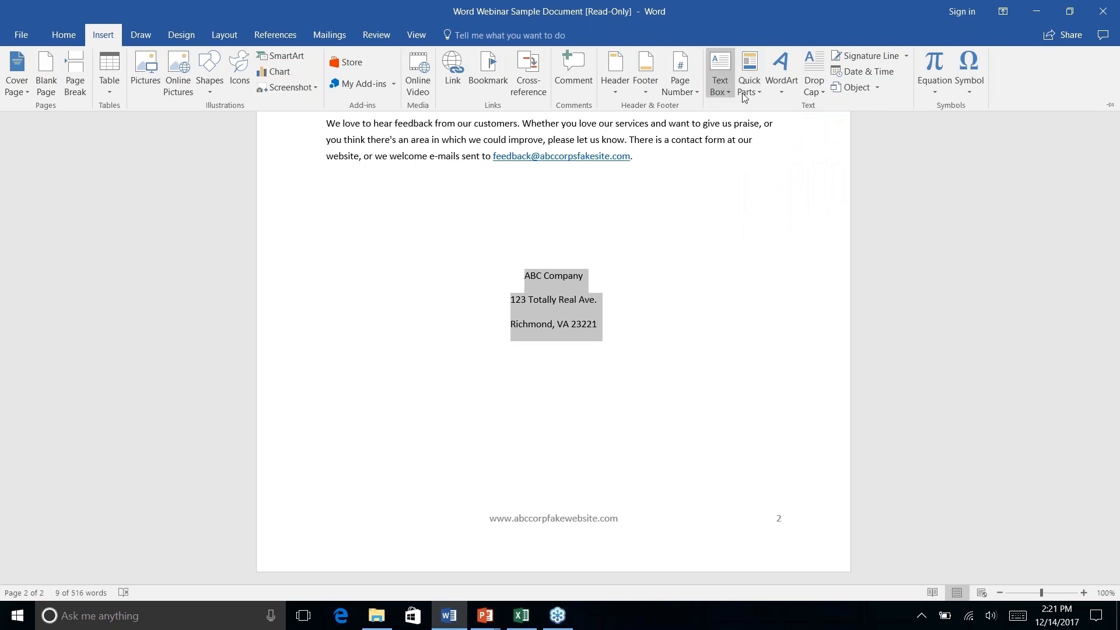
double_click(104, 26)
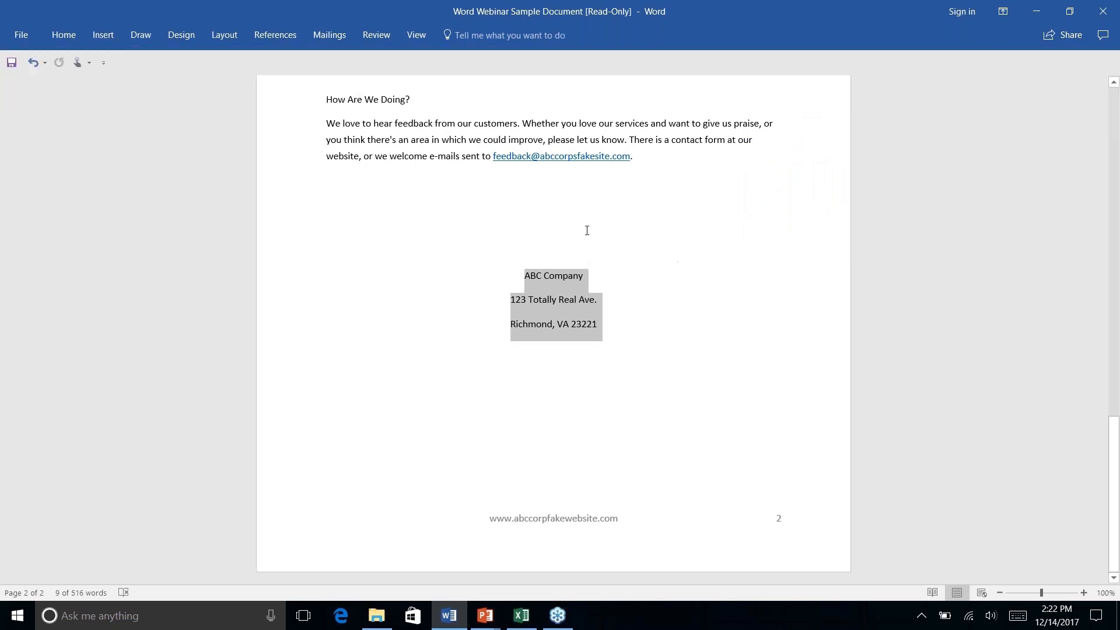
left_click(104, 35)
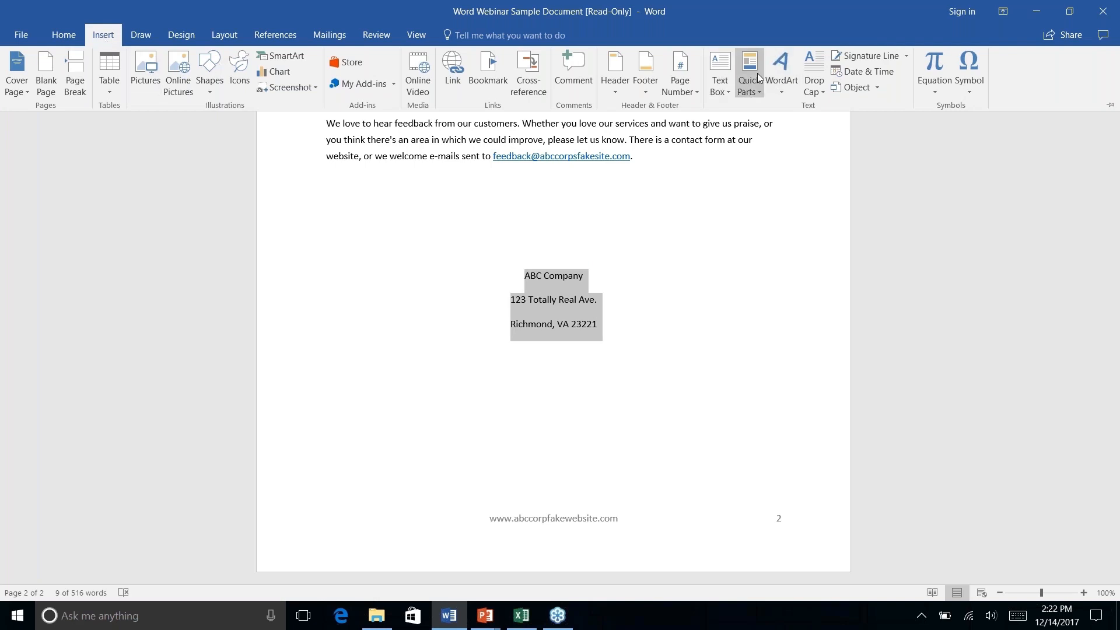
left_click(758, 94)
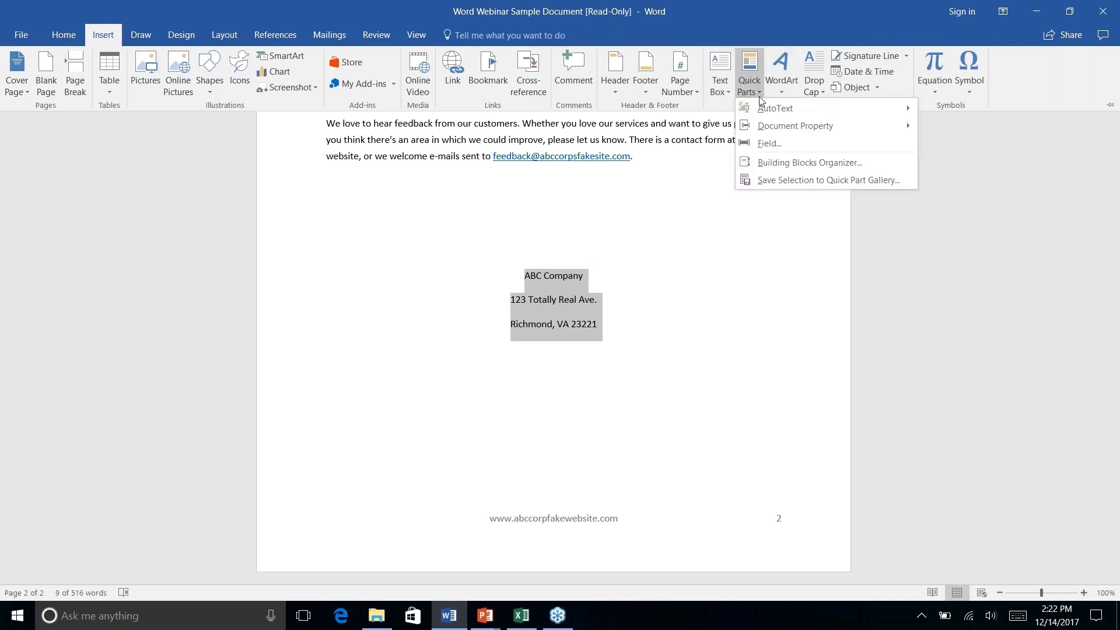
mouse_move(775, 114)
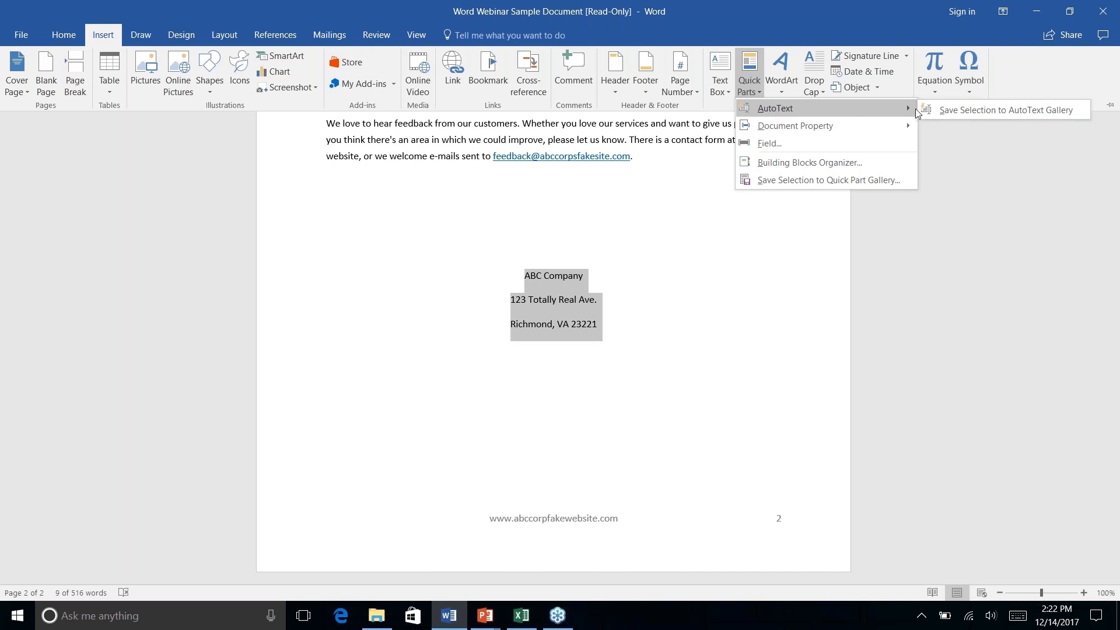
right_click(985, 113)
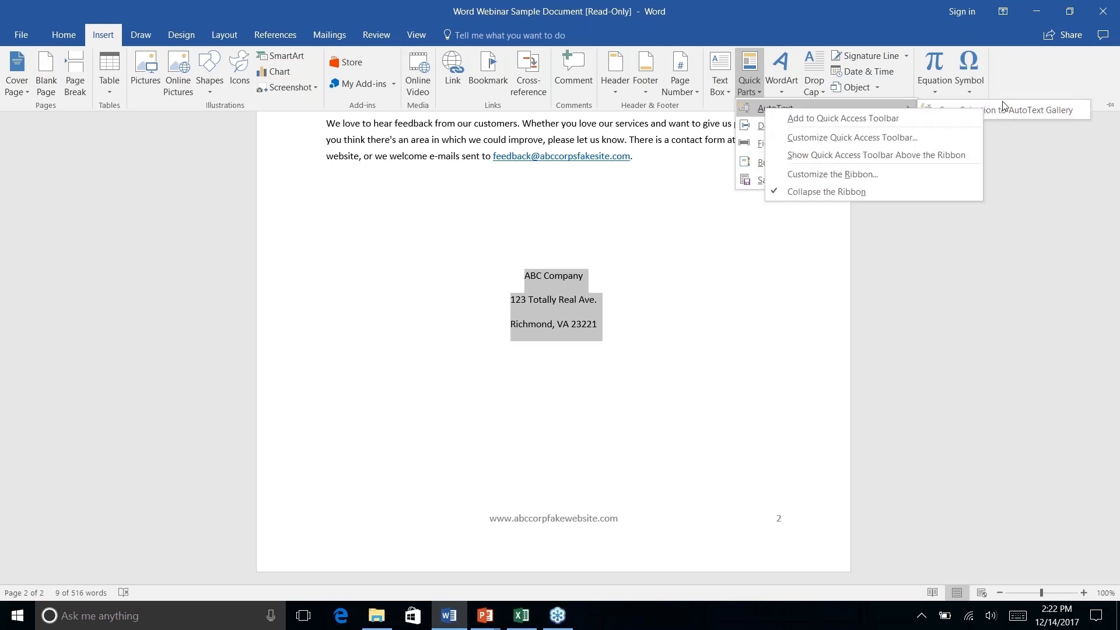
left_click(1000, 96)
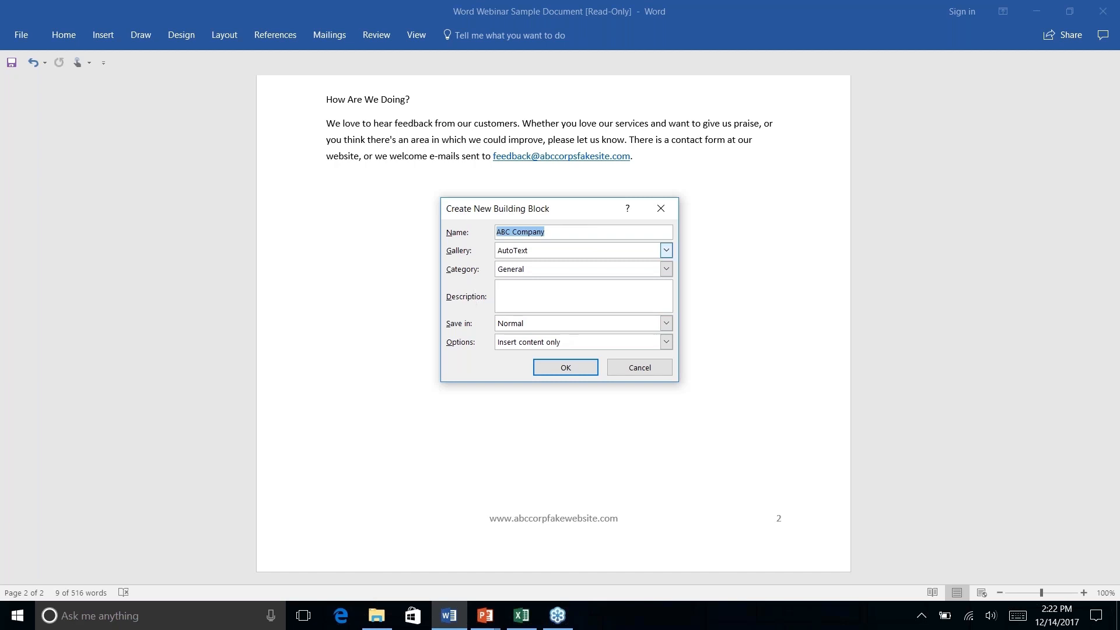
type("Company Address")
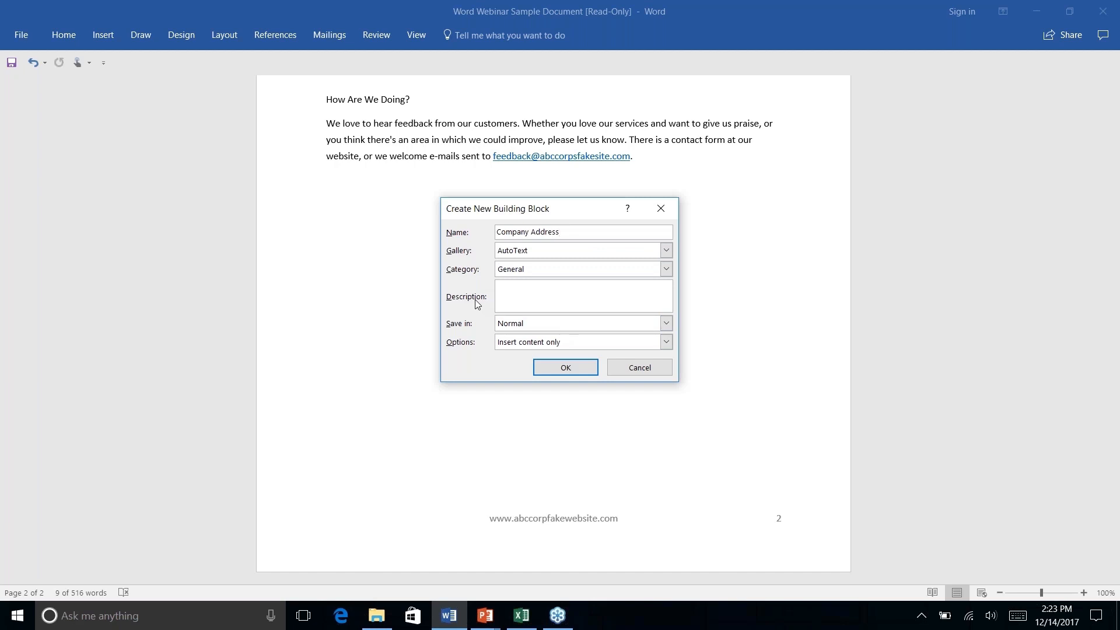
left_click(564, 369)
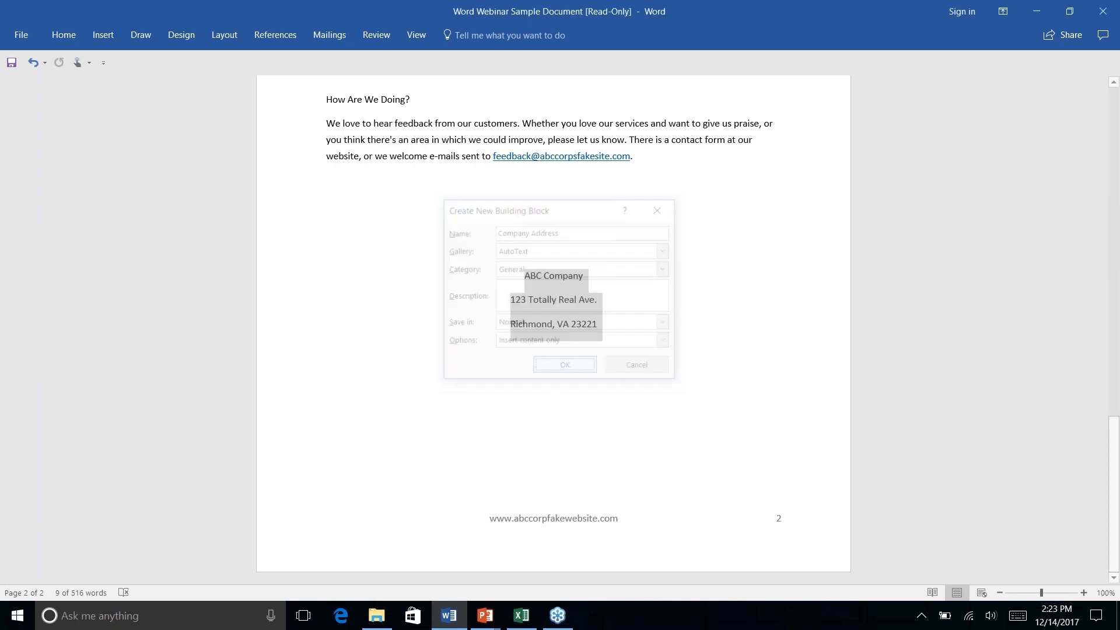
Step: Delete the centered three-line company name and address block at the end of the newsletter
left_click(559, 300)
left_click_drag(602, 325, 525, 274)
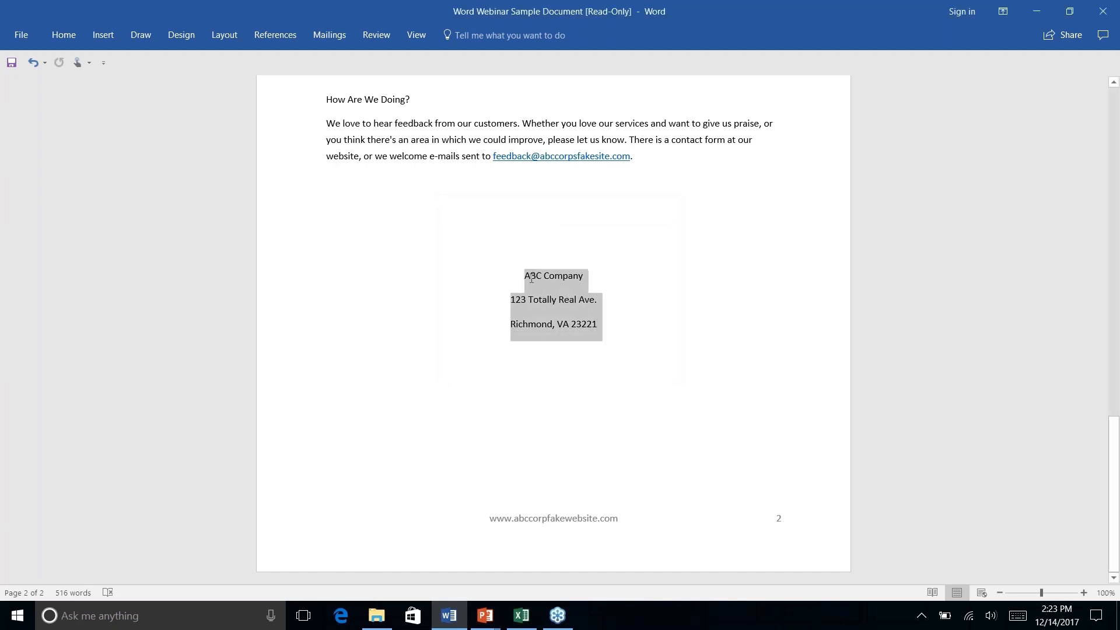
key("Delete")
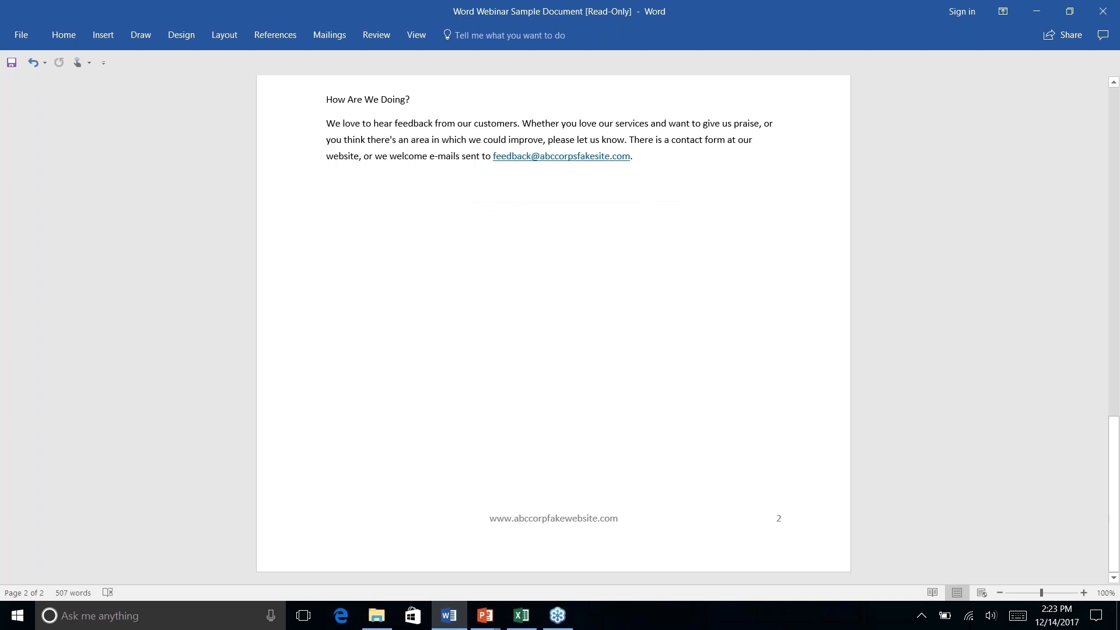
Step: Insert the Company Address AutoText entry from Quick Parts at the end of the newsletter
left_click(95, 40)
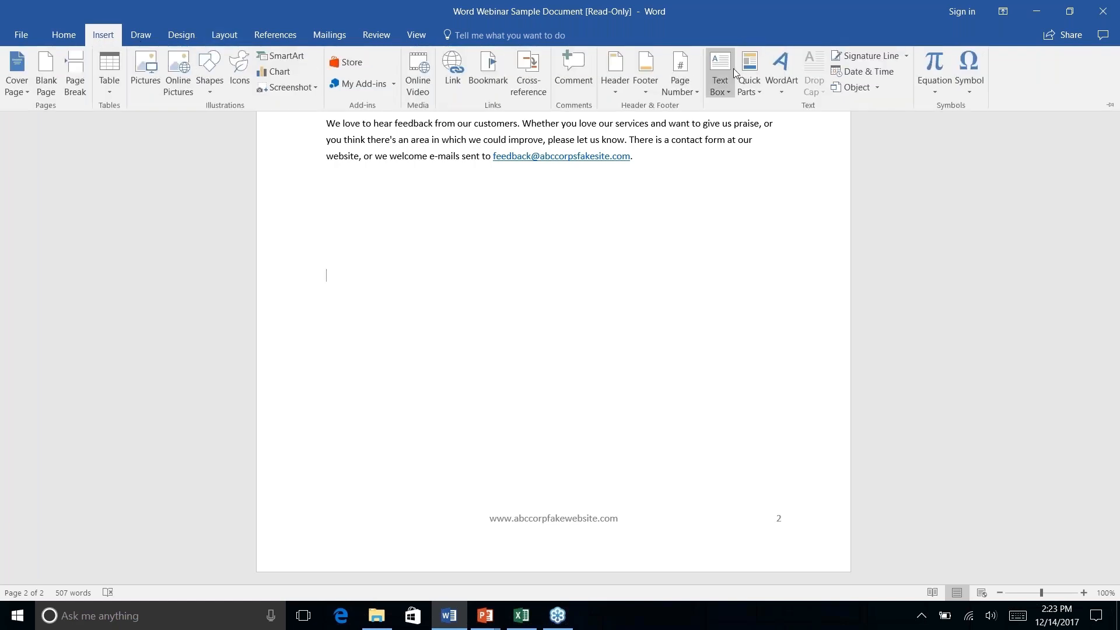
right_click(758, 93)
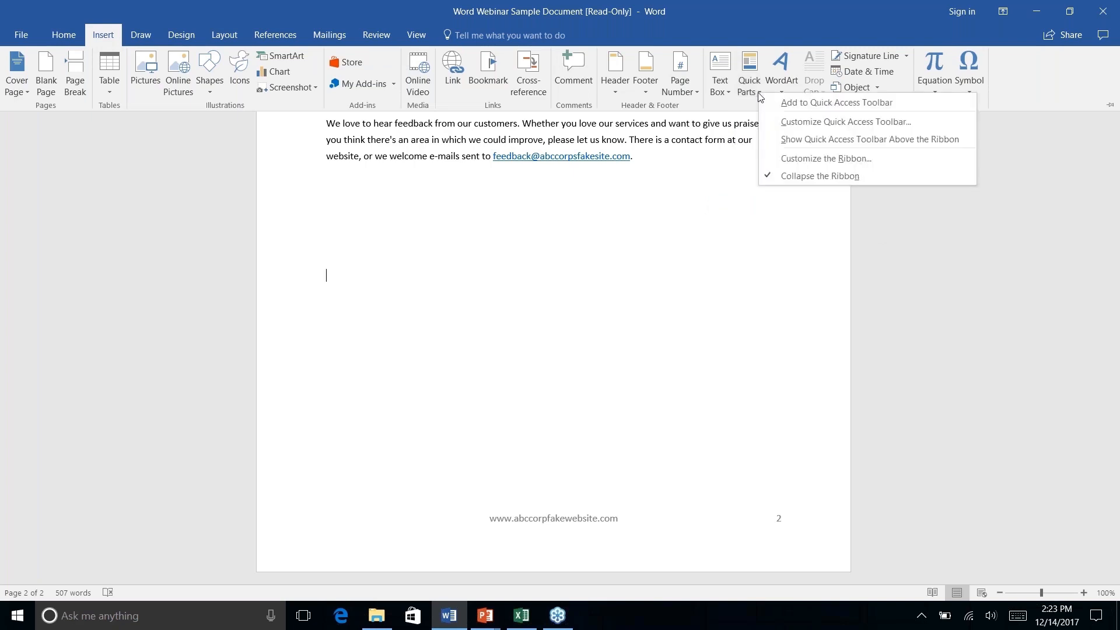
left_click(743, 90)
left_click(749, 87)
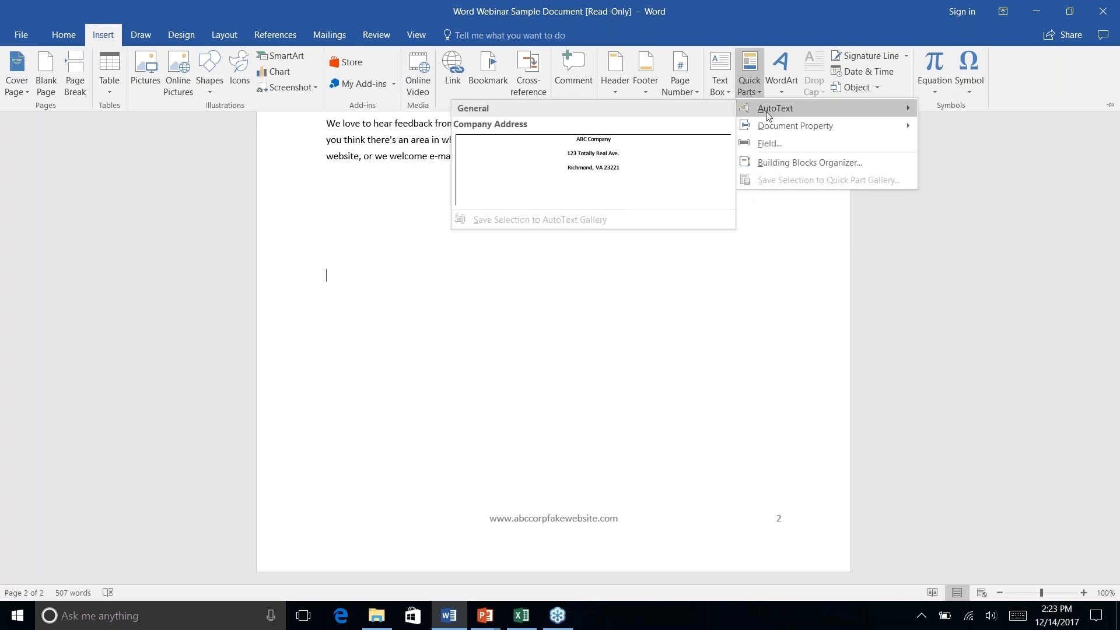
mouse_move(769, 111)
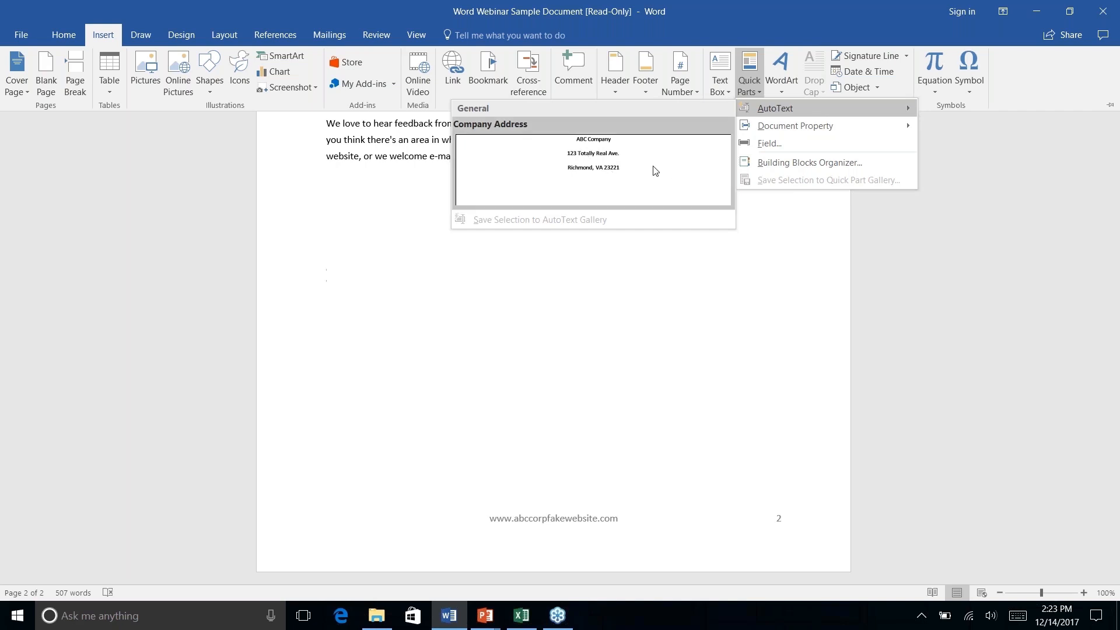
left_click(595, 165)
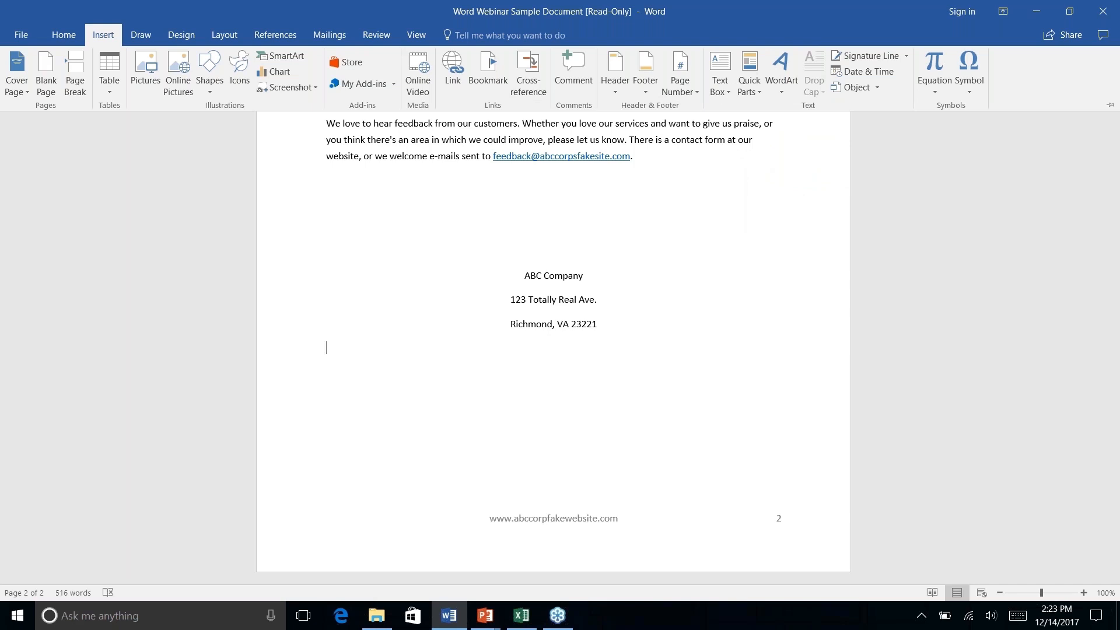
Step: Open the Building Blocks Organizer and sort its entries by name, then by gallery
left_click(758, 93)
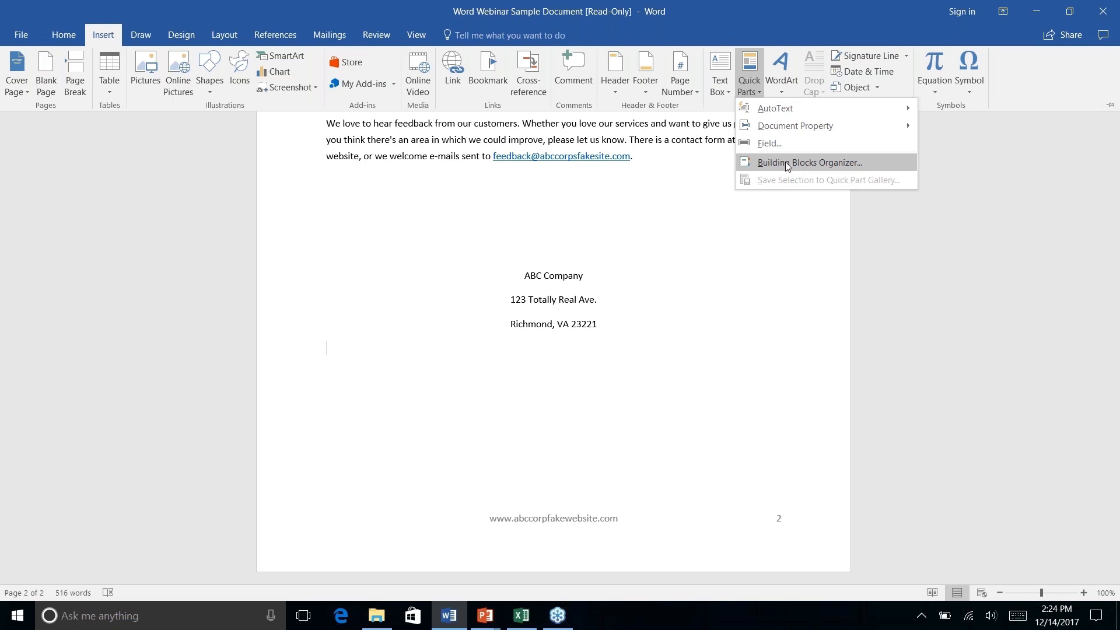
left_click(788, 164)
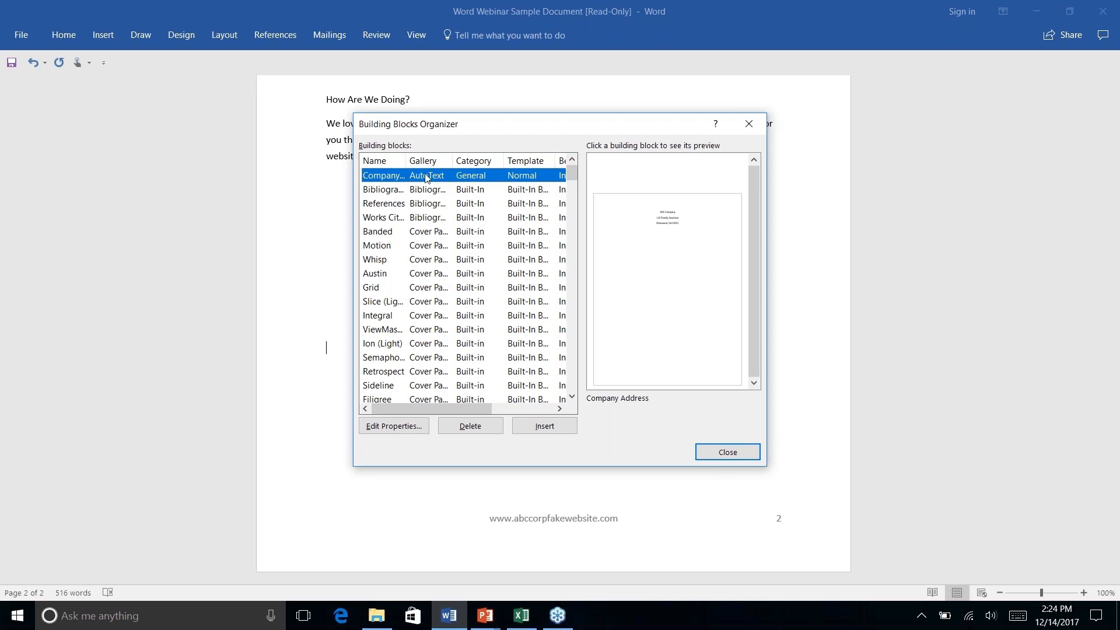
left_click(377, 165)
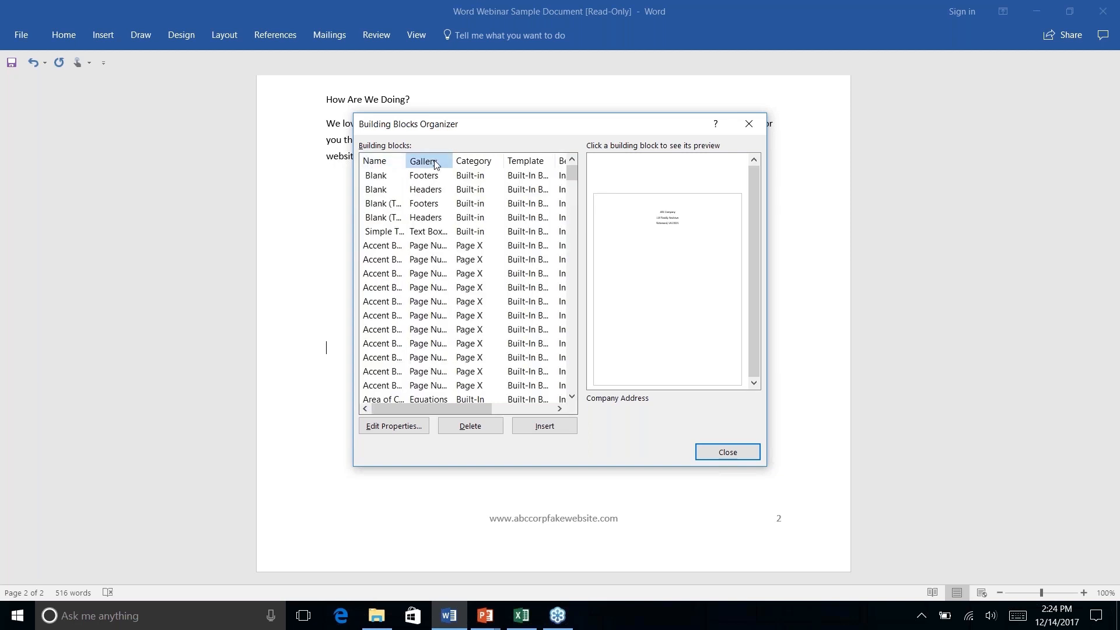
left_click(413, 161)
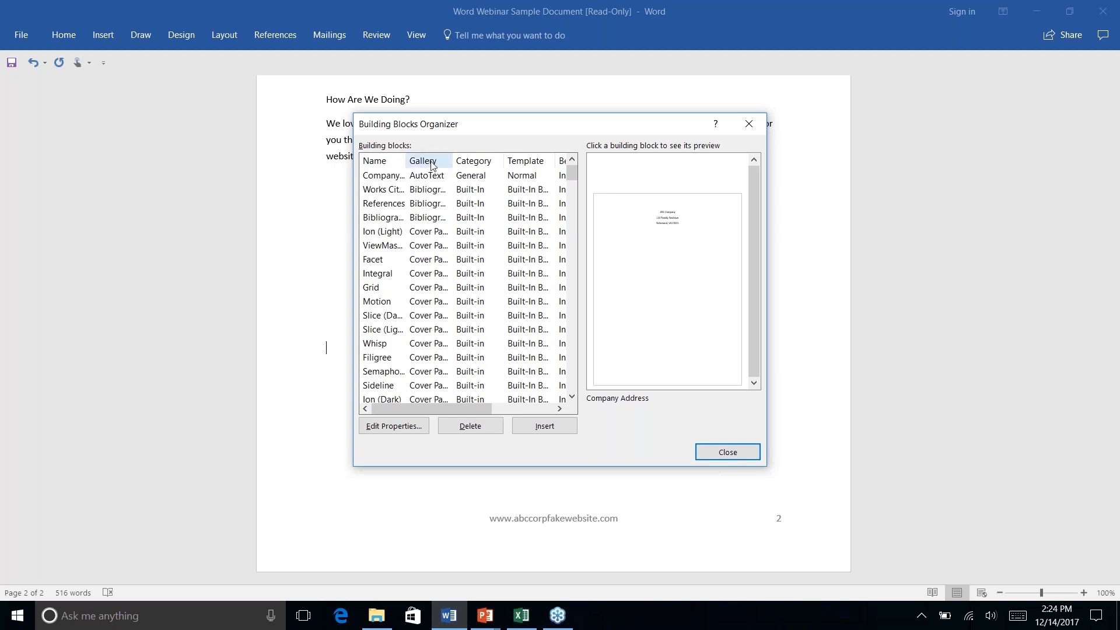
Step: View the editable properties of the Company Address building block and close them without making changes
left_click(384, 180)
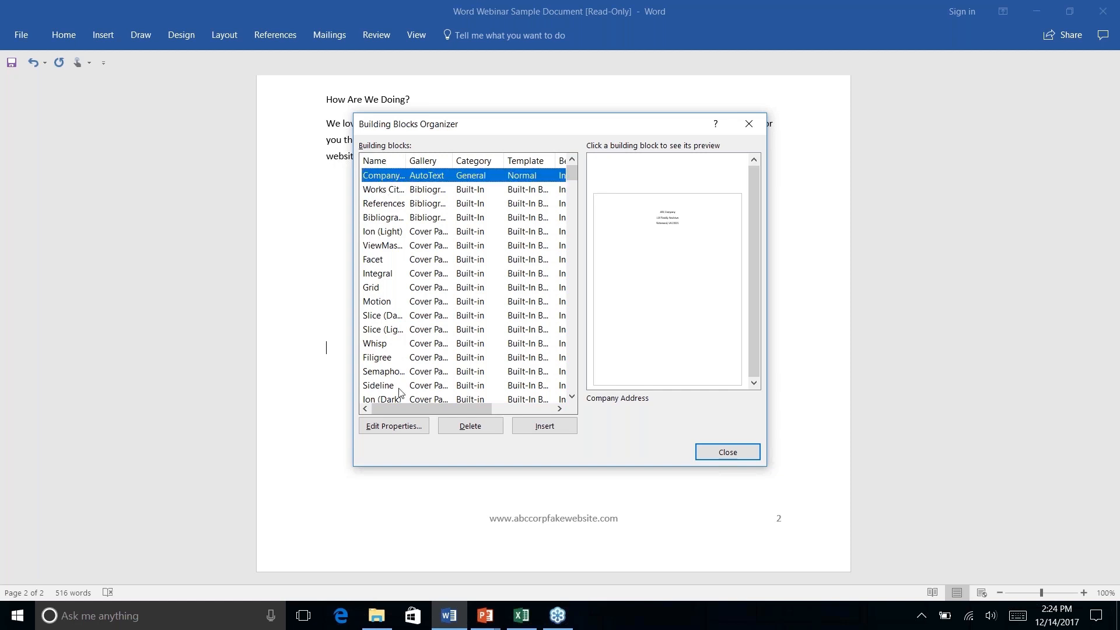
left_click(396, 429)
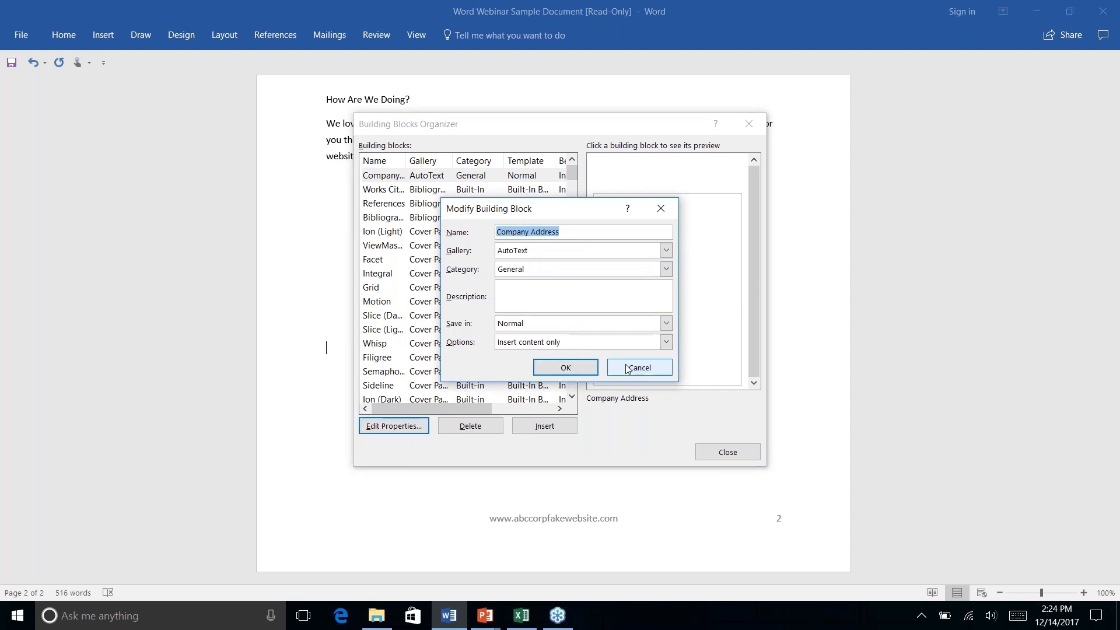
left_click(652, 366)
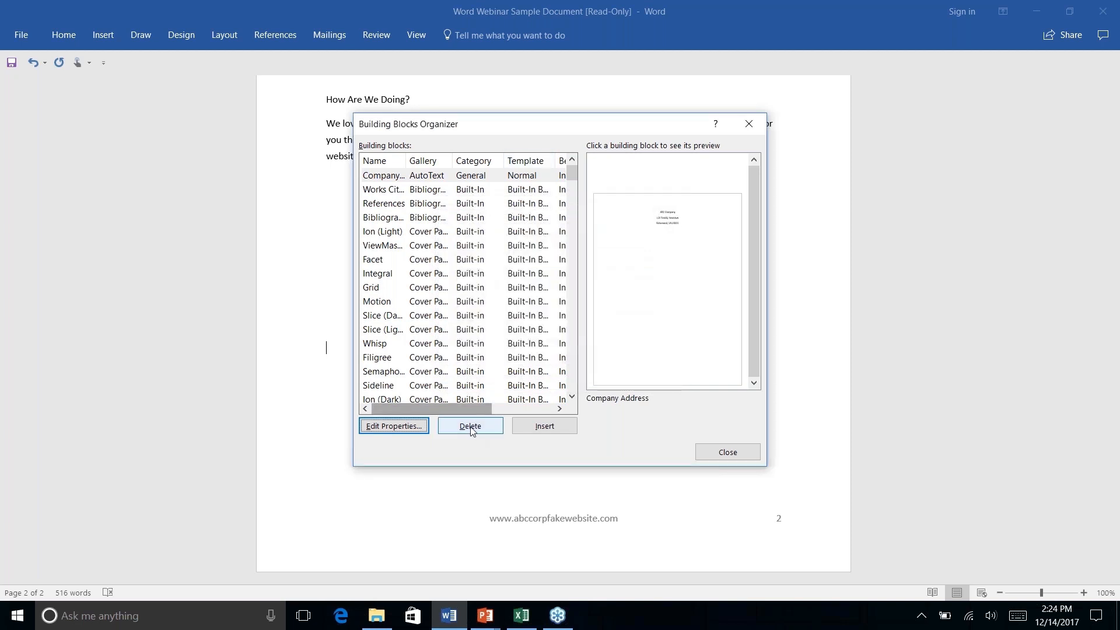
Step: Delete the Company Address building block from the organizer
left_click(432, 178)
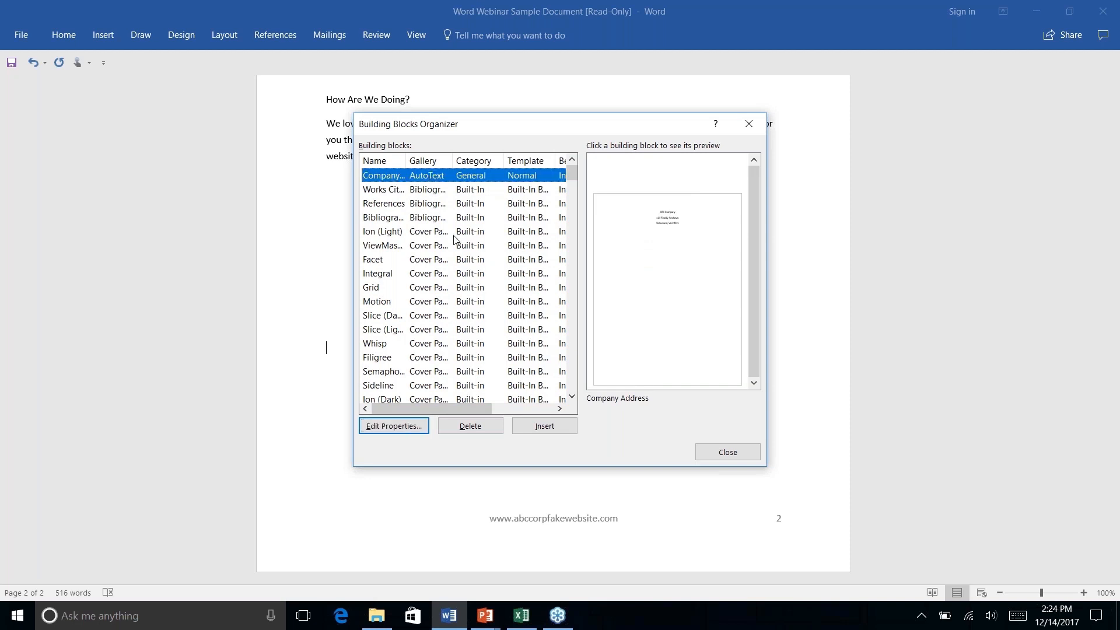
left_click(471, 431)
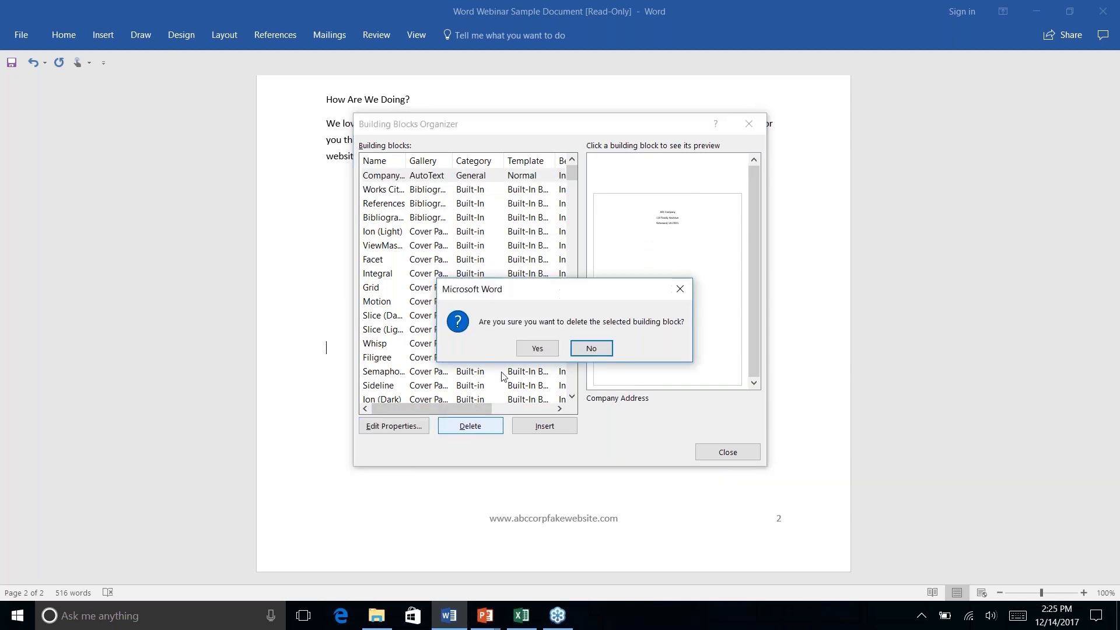
left_click(537, 348)
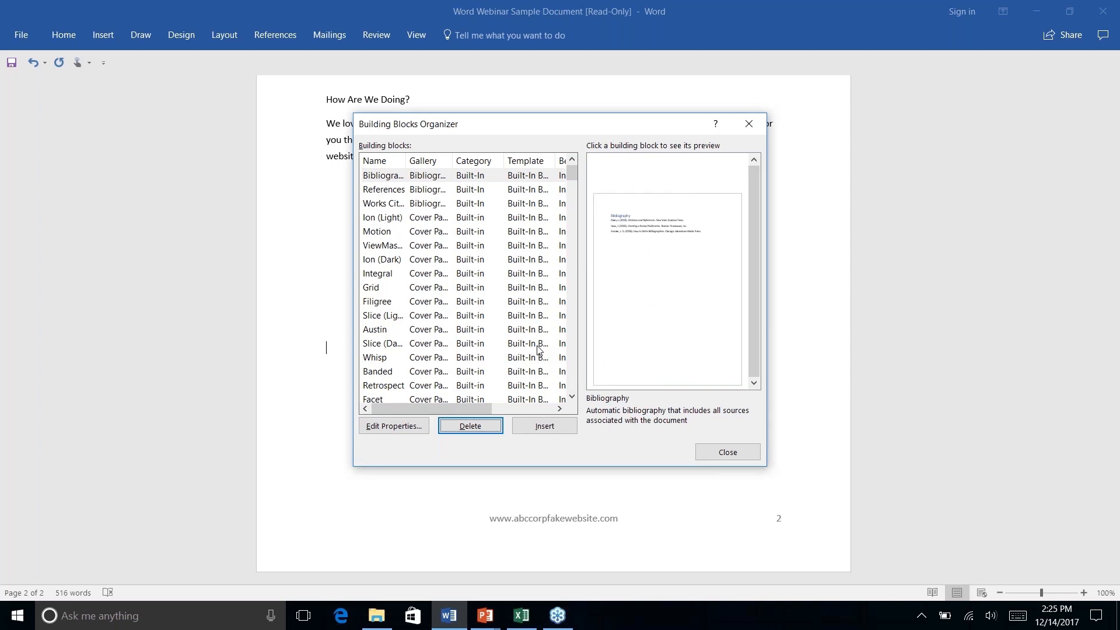
Step: Examine the built-in building blocks in the organizer, including their behavior and description details and the different galleries they belong to
scroll(406, 244, "right", 5)
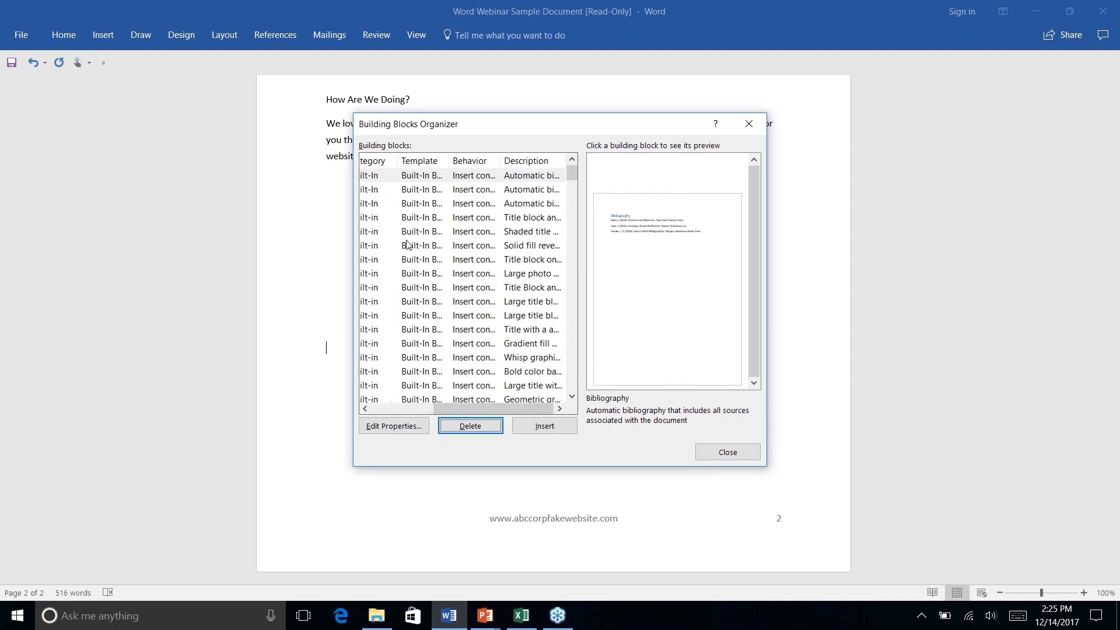
scroll(406, 244, "left", 5)
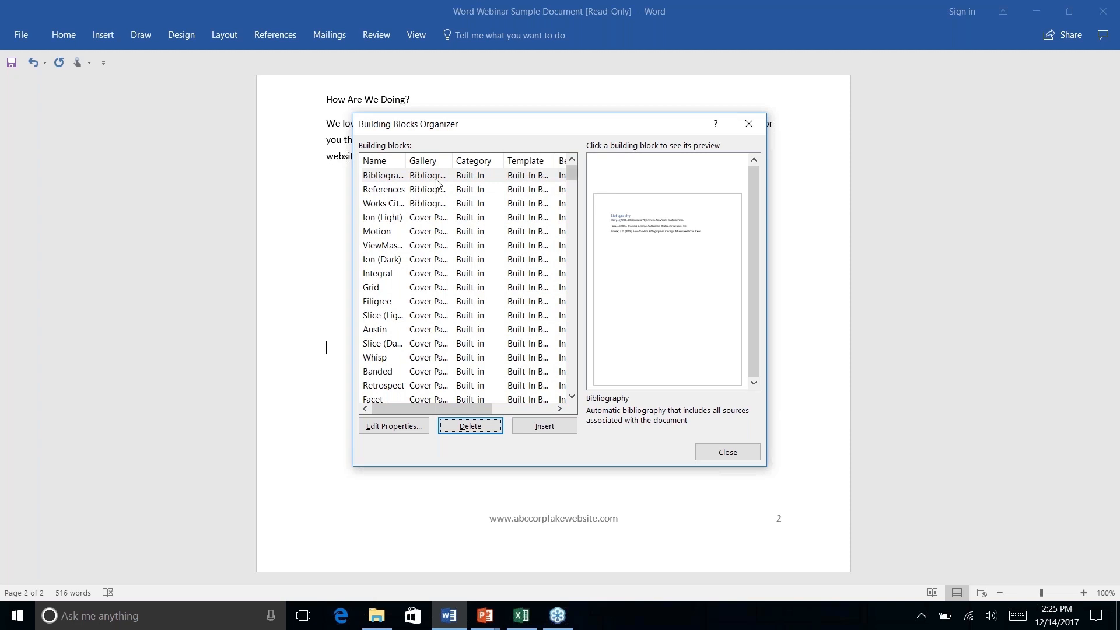
scroll(531, 266, "down", 15)
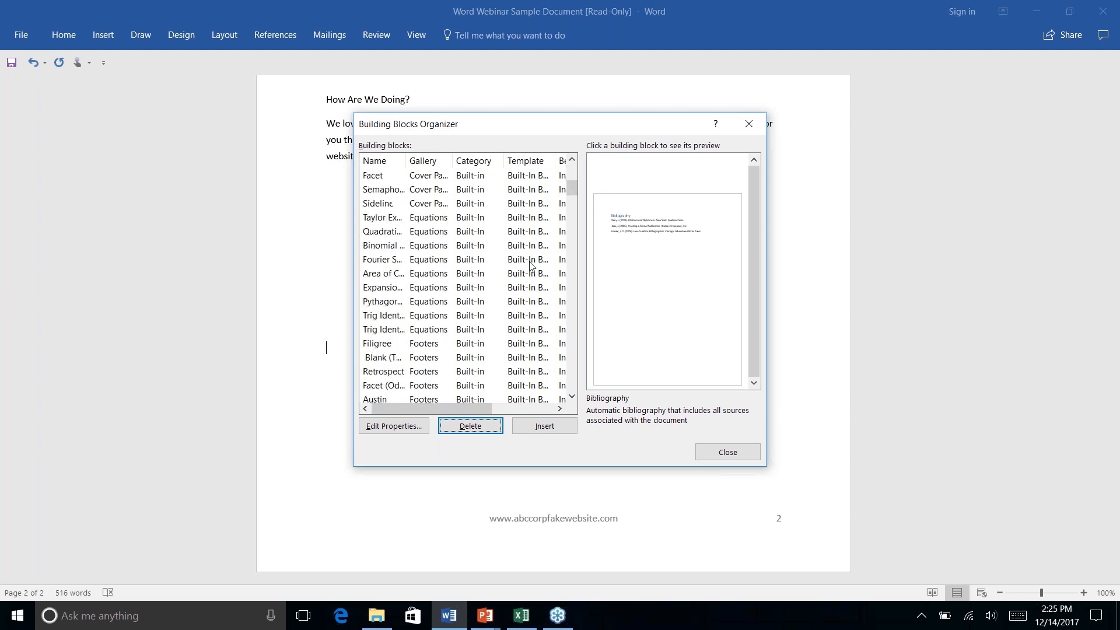
scroll(531, 265, "down", 15)
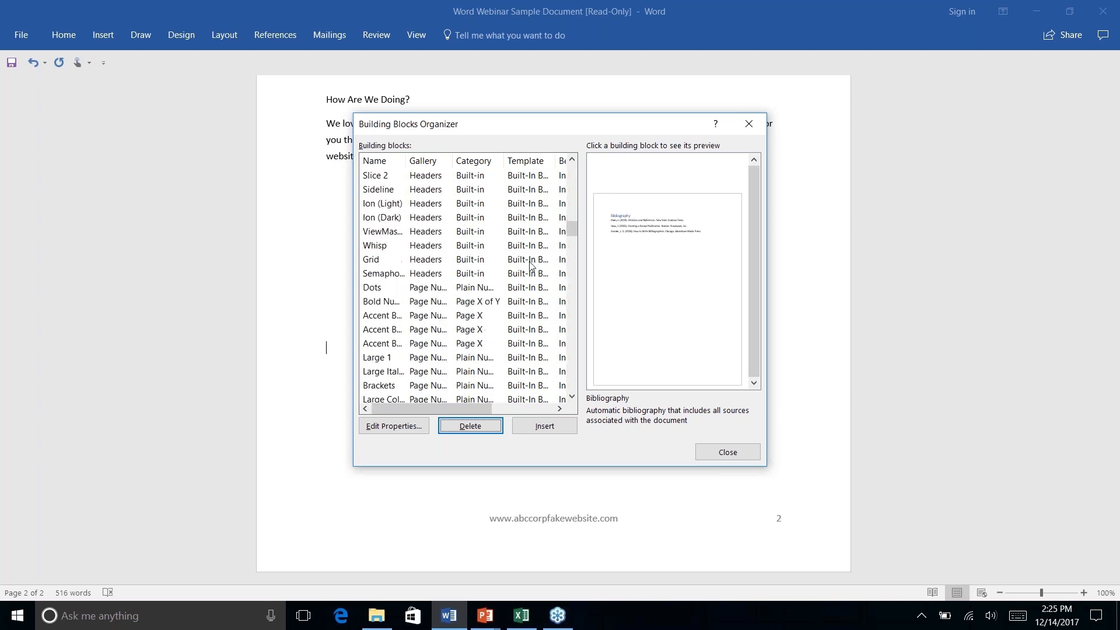
scroll(531, 266, "down", 1)
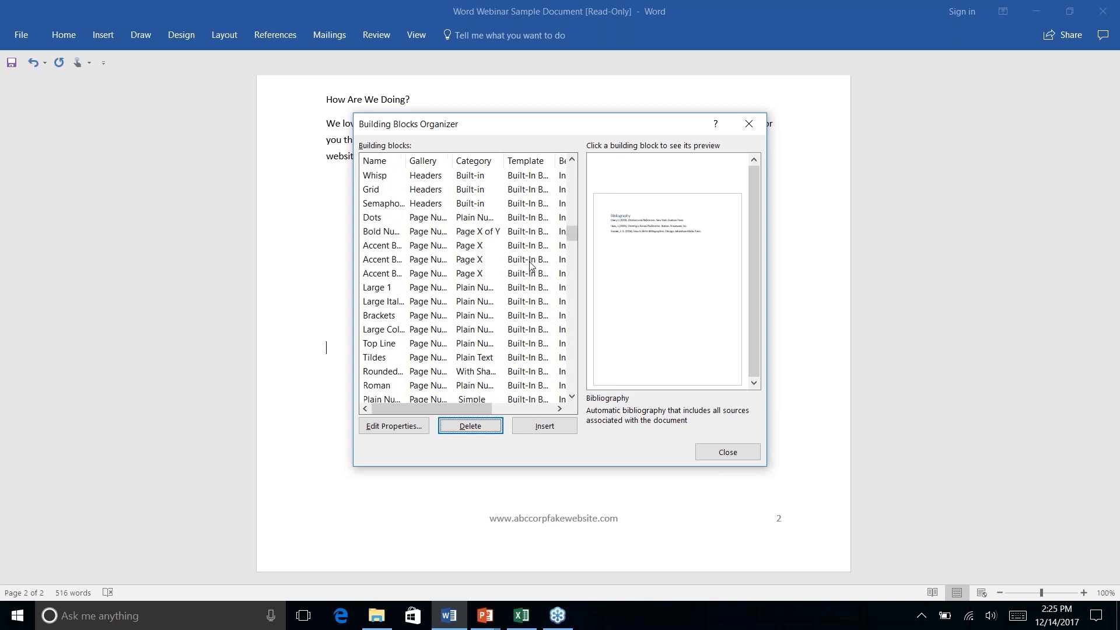
scroll(531, 265, "down", 7)
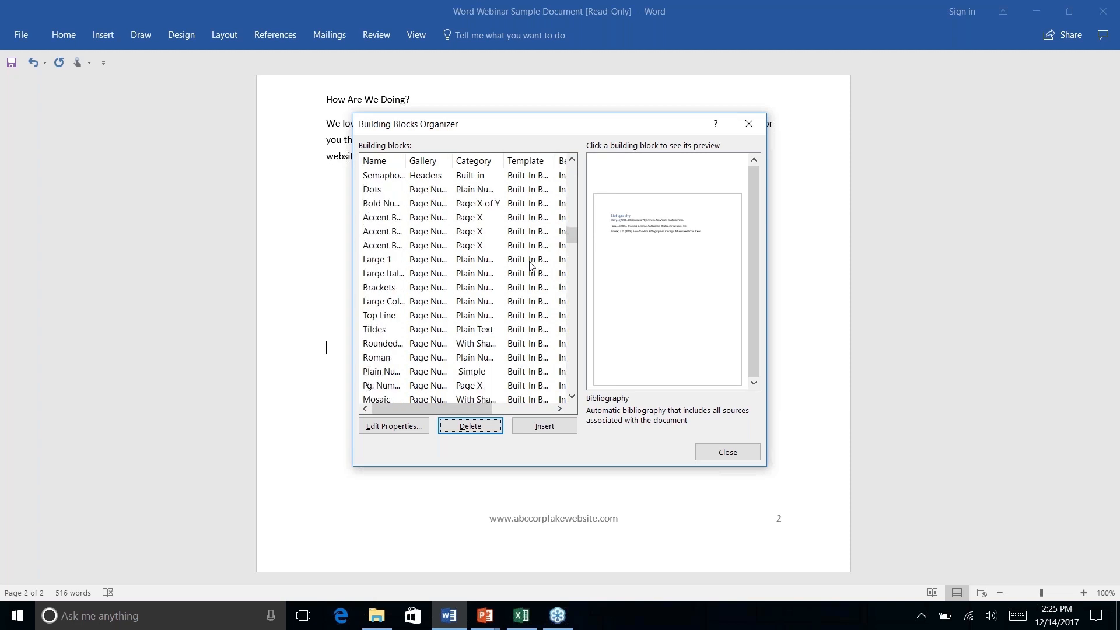
scroll(532, 265, "down", 6)
scroll(531, 264, "down", 3)
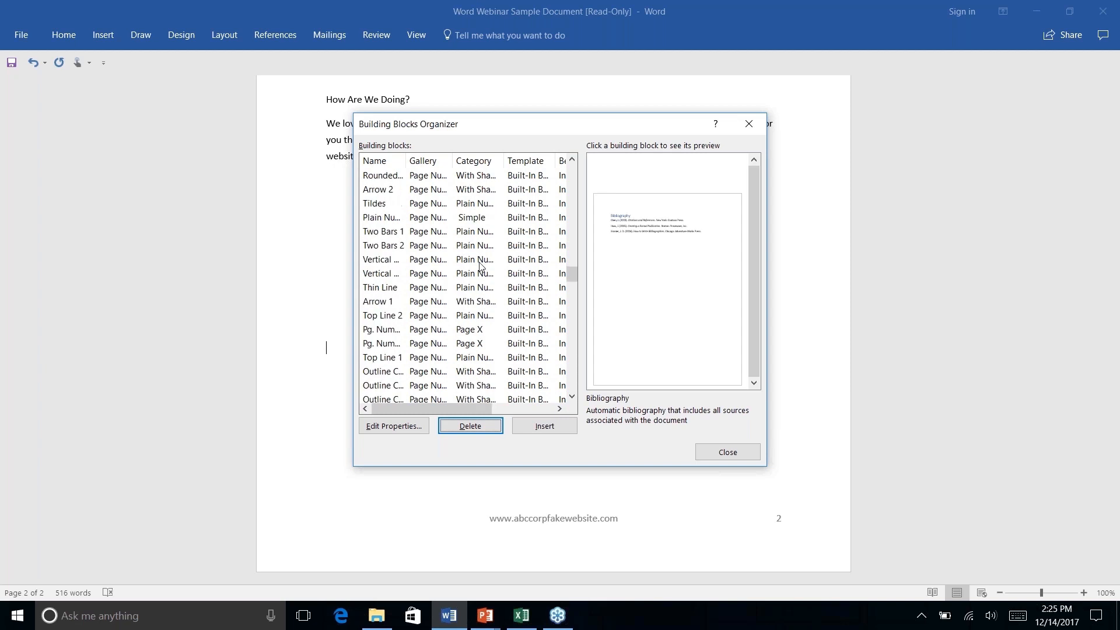
Step: Close the Building Blocks Organizer and return to the beginning of the newsletter in Word
left_click(748, 126)
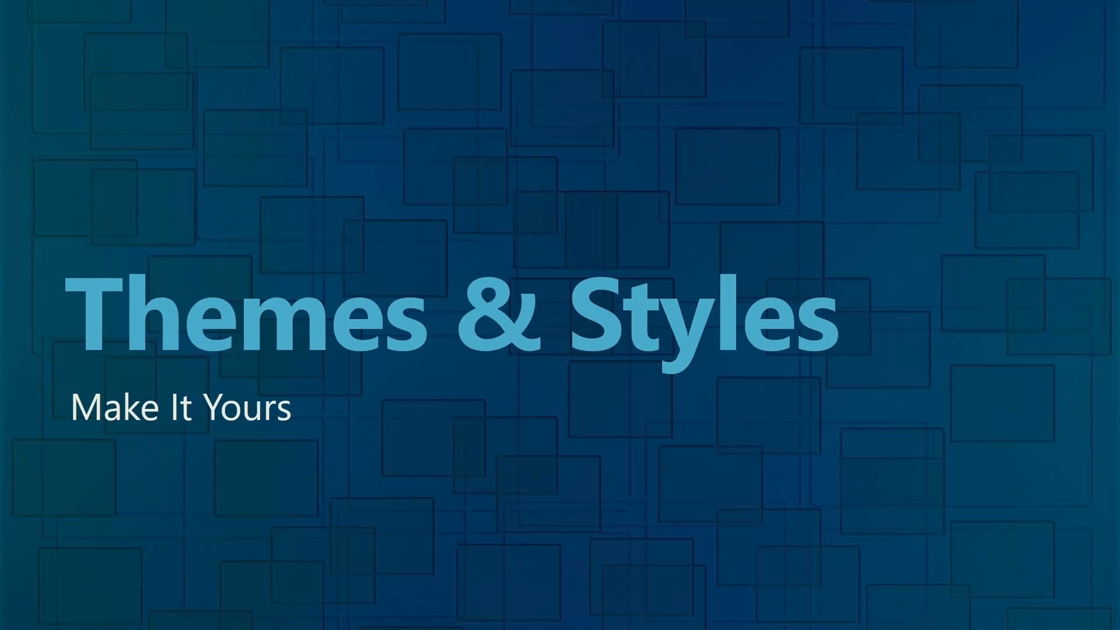
key("alt+Tab")
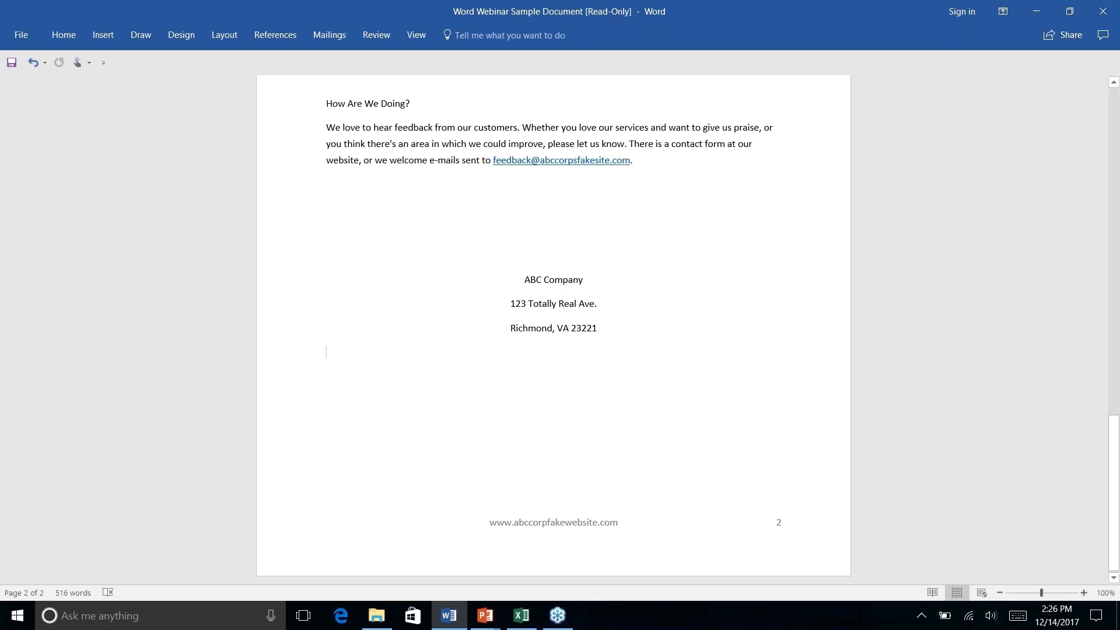
scroll(553, 326, "up", 20)
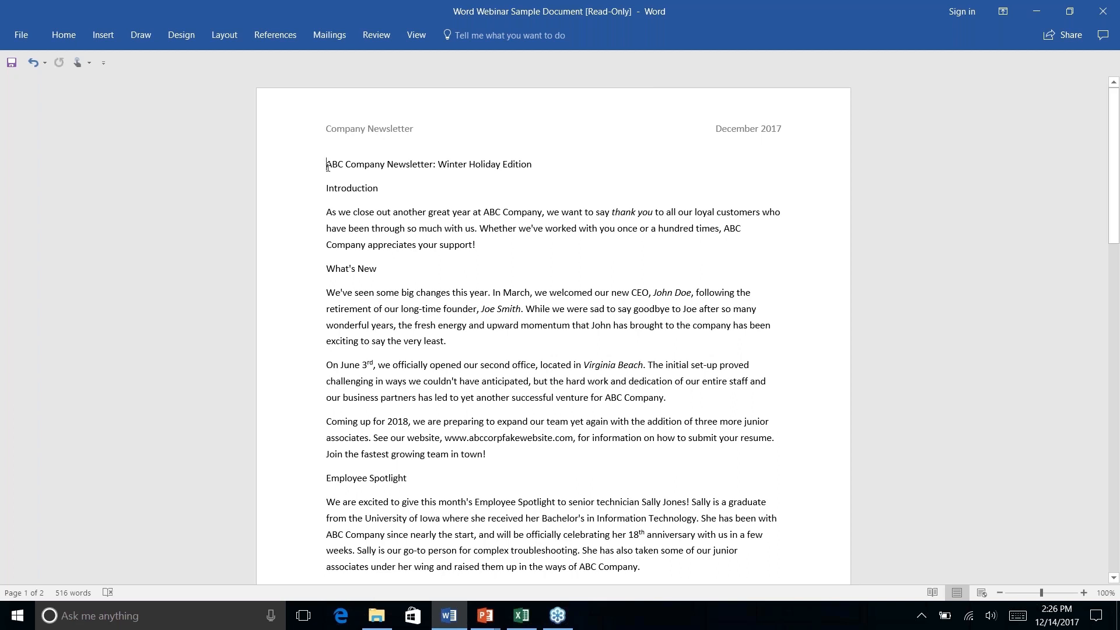
Step: Apply the Wisp theme to the newsletter and preview different style sets for the document
left_click(224, 35)
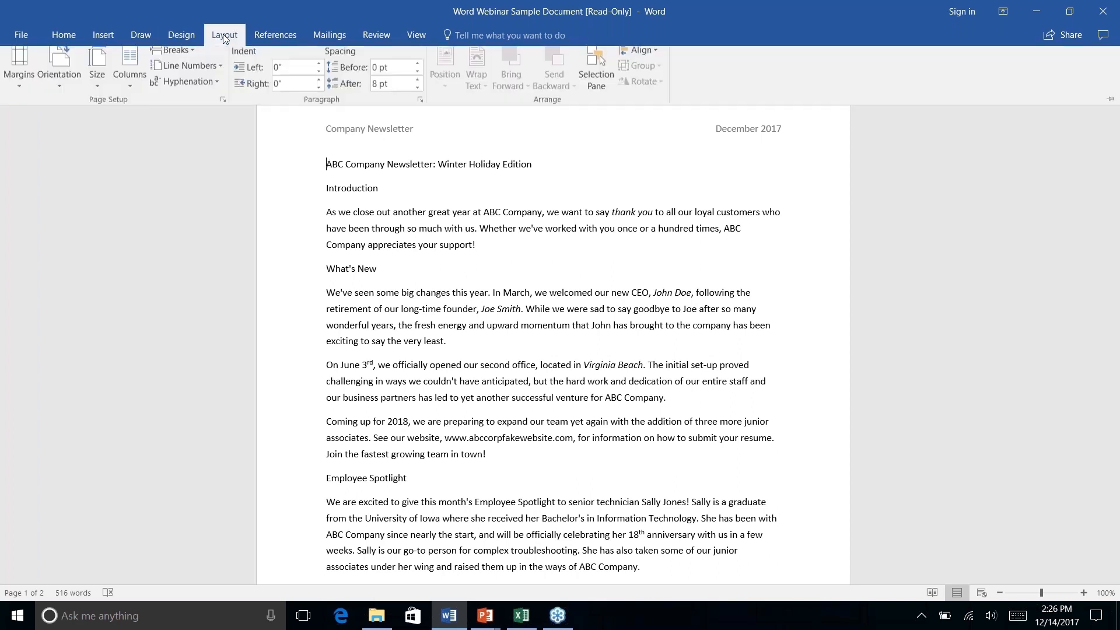
left_click(182, 36)
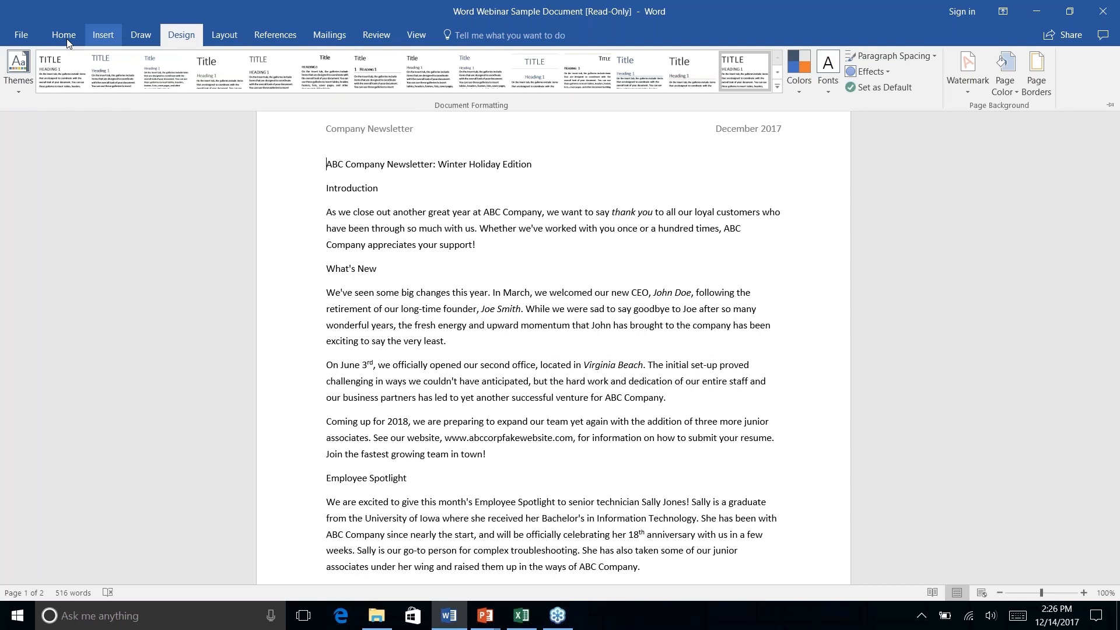
left_click(21, 89)
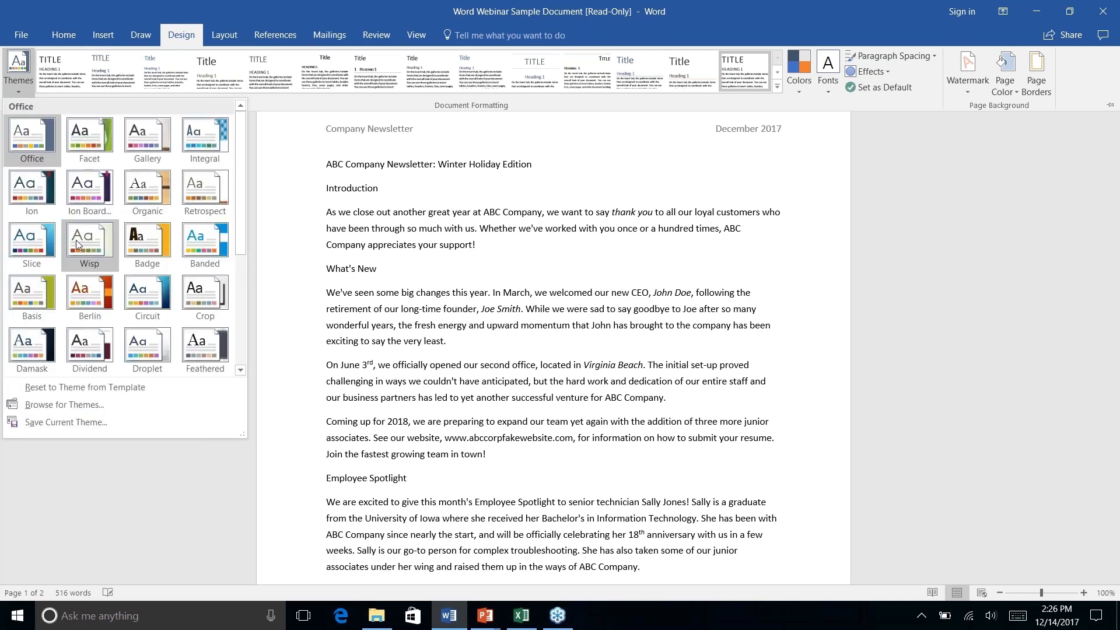
left_click(77, 244)
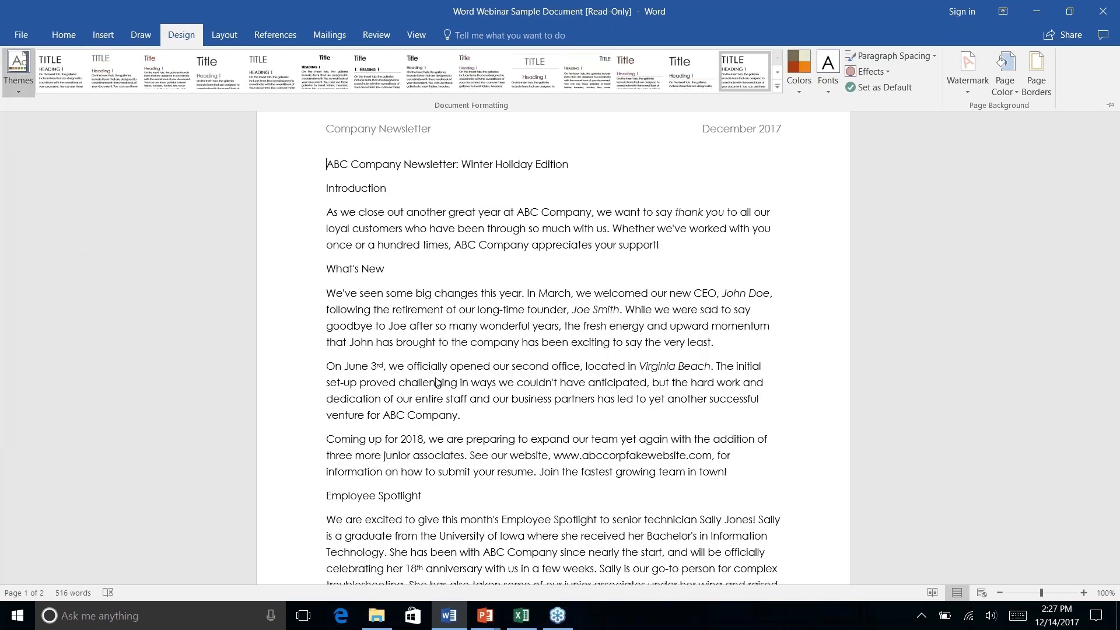
left_click(228, 75)
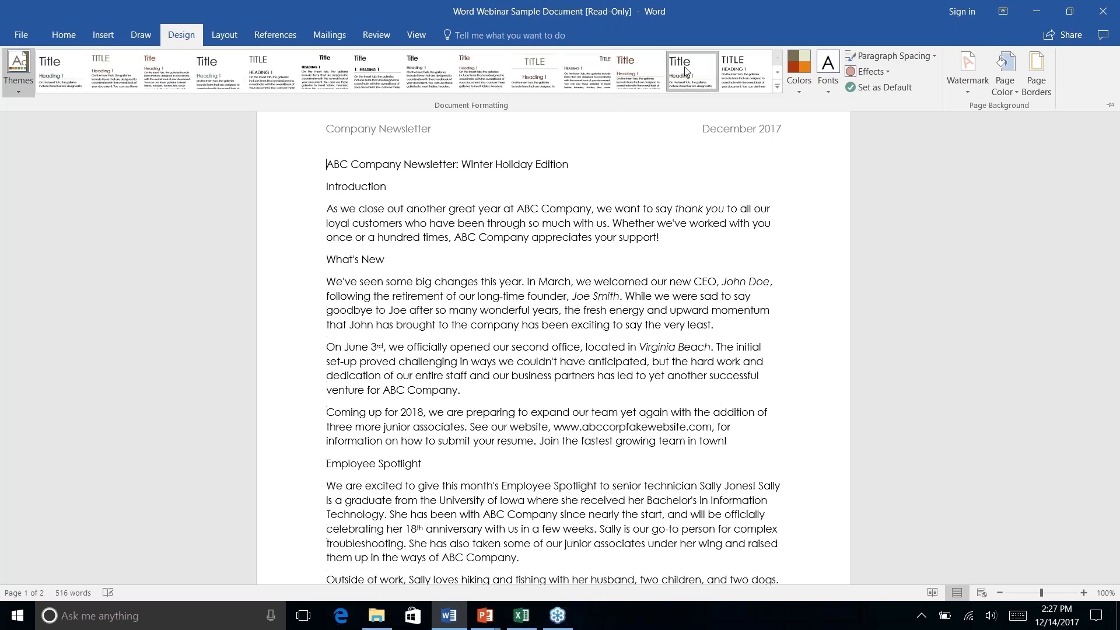
left_click(734, 78)
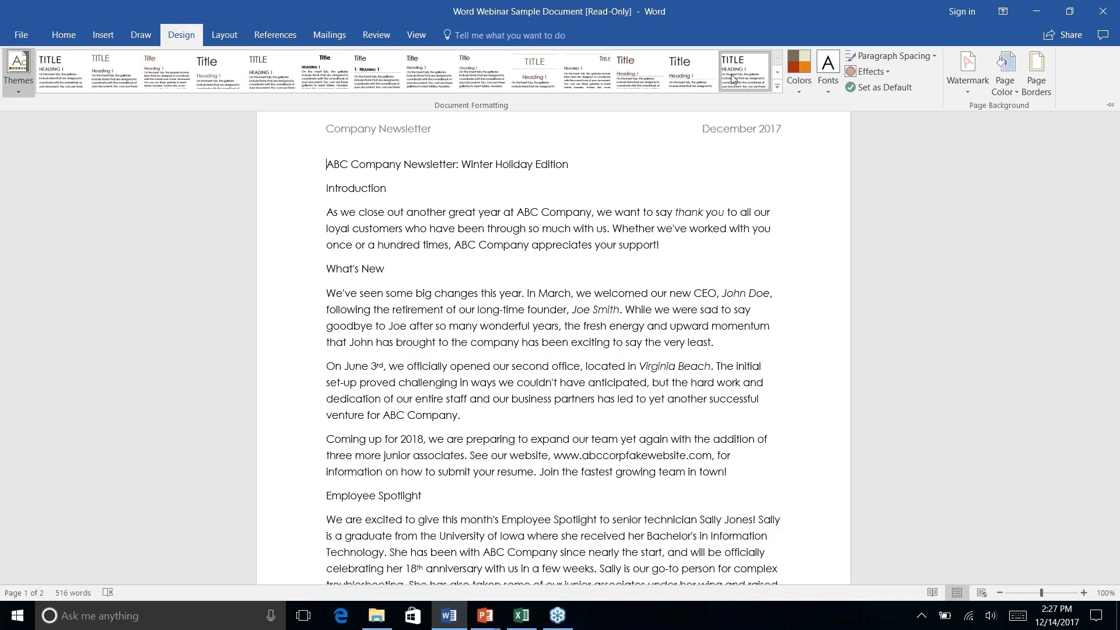
Step: Review the theme color sets and the options for creating custom theme colors, then close without saving
left_click(795, 91)
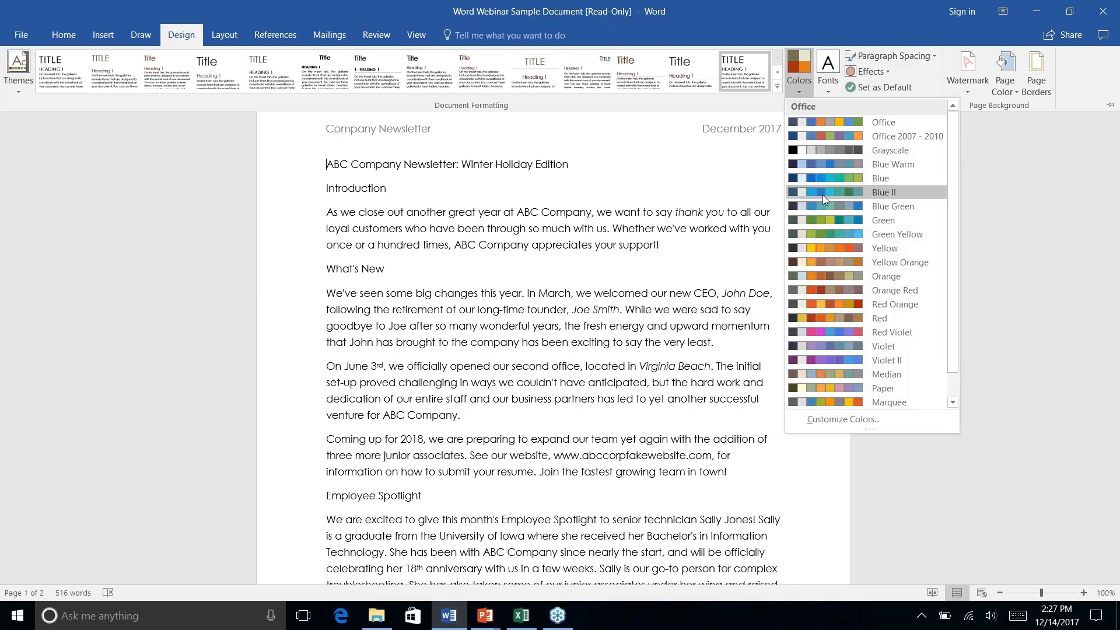
scroll(822, 195, "down", 2)
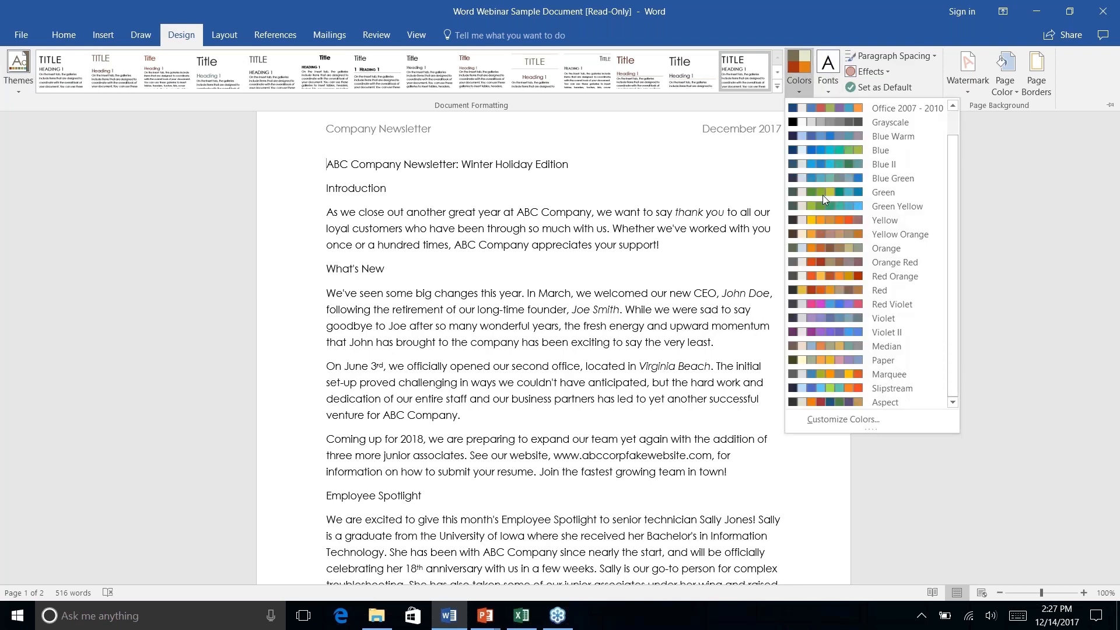
scroll(822, 195, "up", 2)
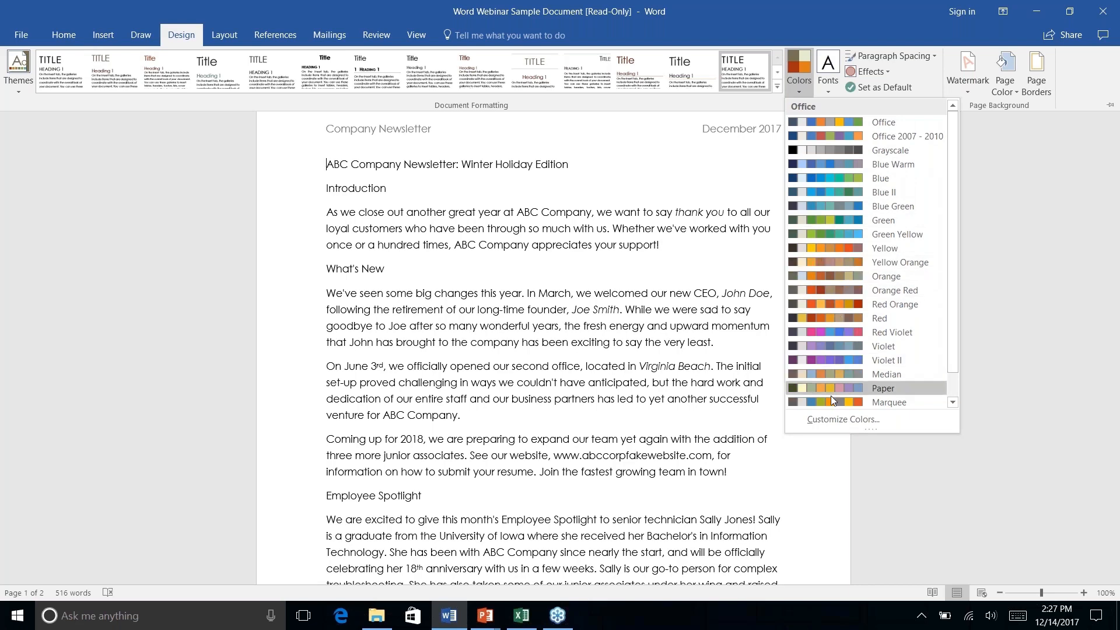
right_click(837, 423)
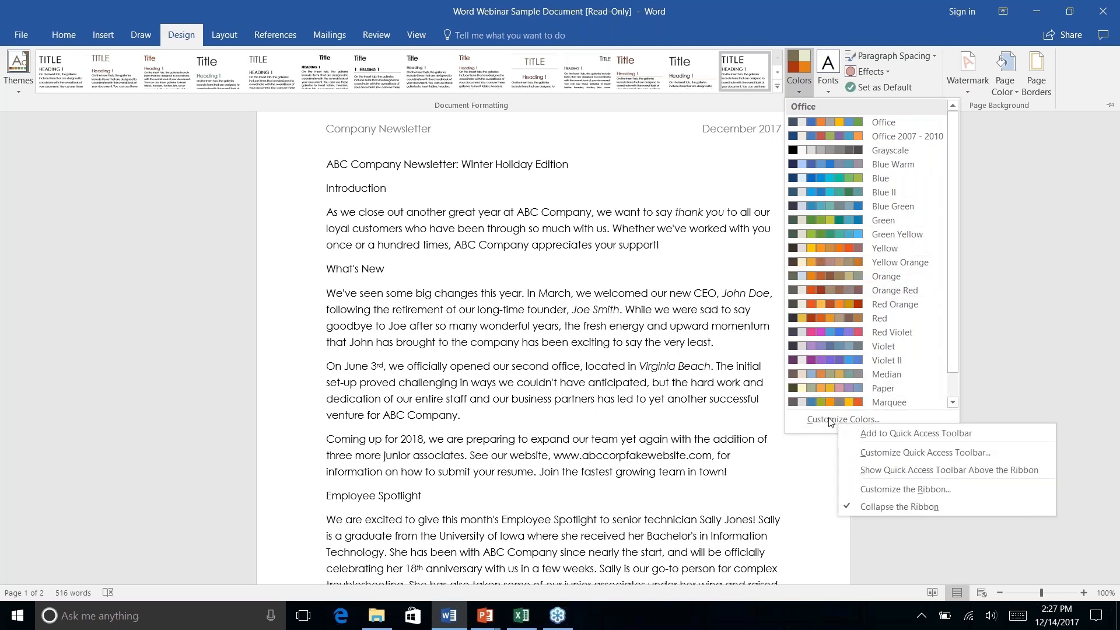
left_click(835, 420)
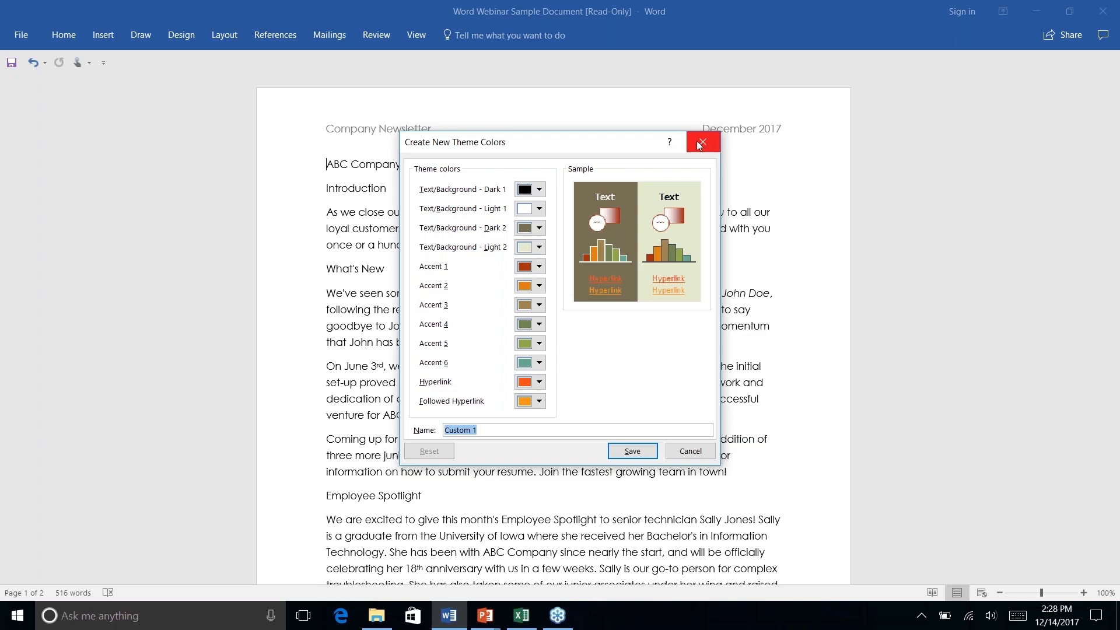
left_click(687, 453)
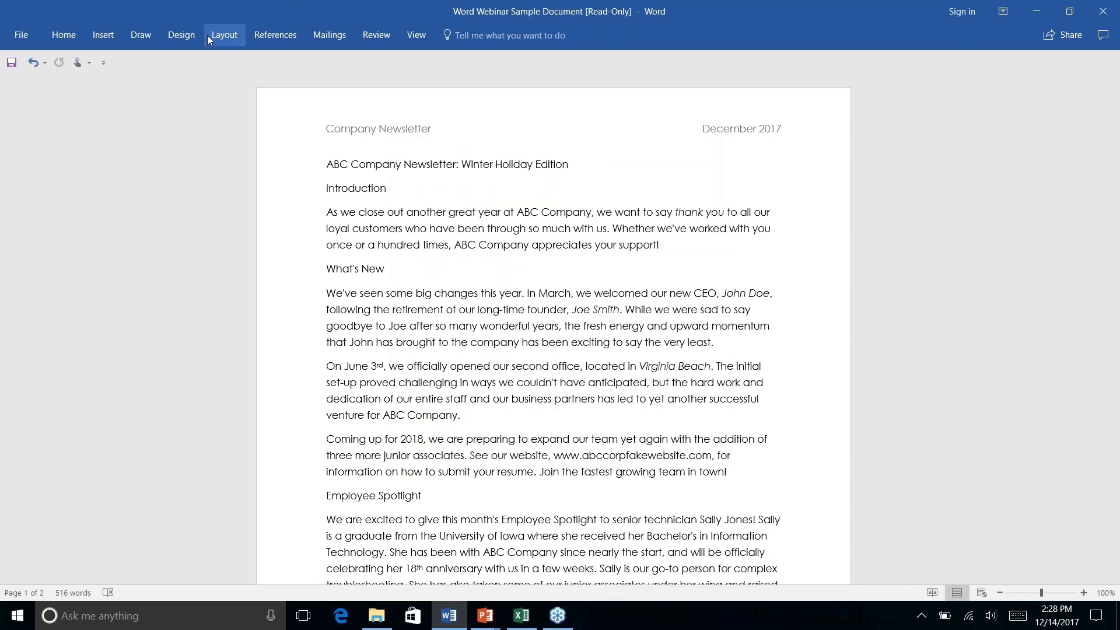
Step: Preview the built-in style sets and apply the Feathered theme to the newsletter
left_click(208, 35)
left_click(188, 35)
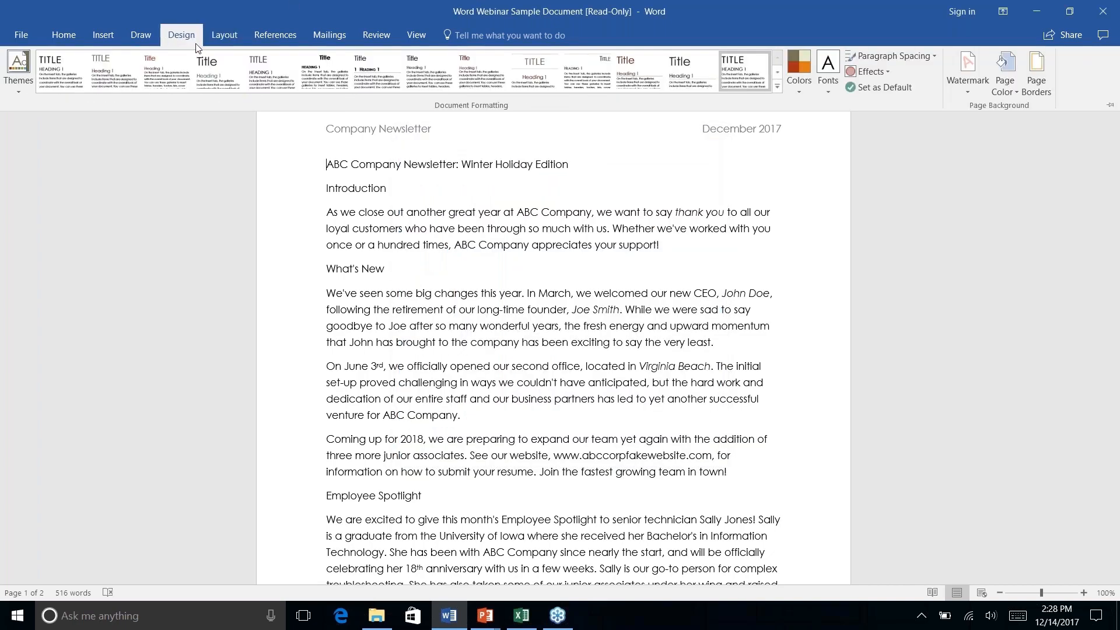
left_click(782, 90)
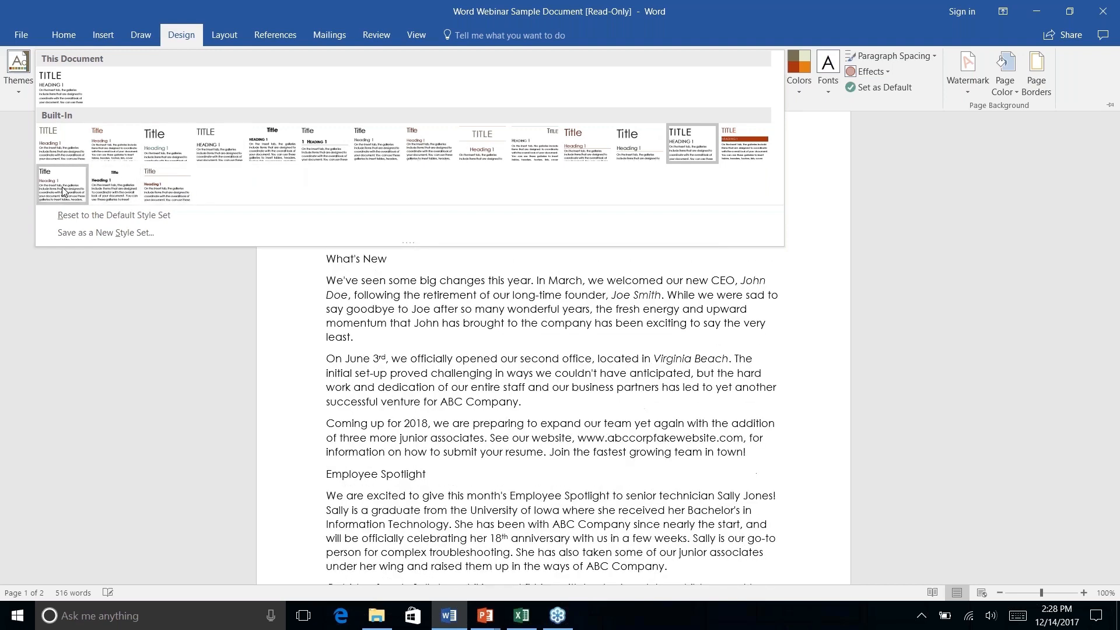
left_click(18, 70)
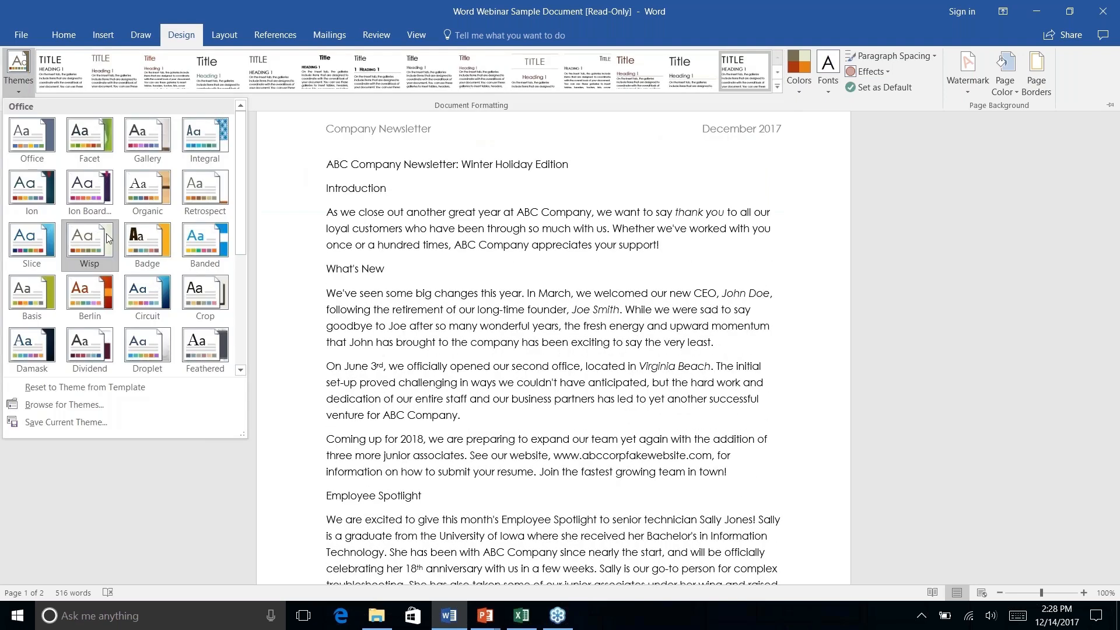
right_click(199, 347)
left_click(187, 344)
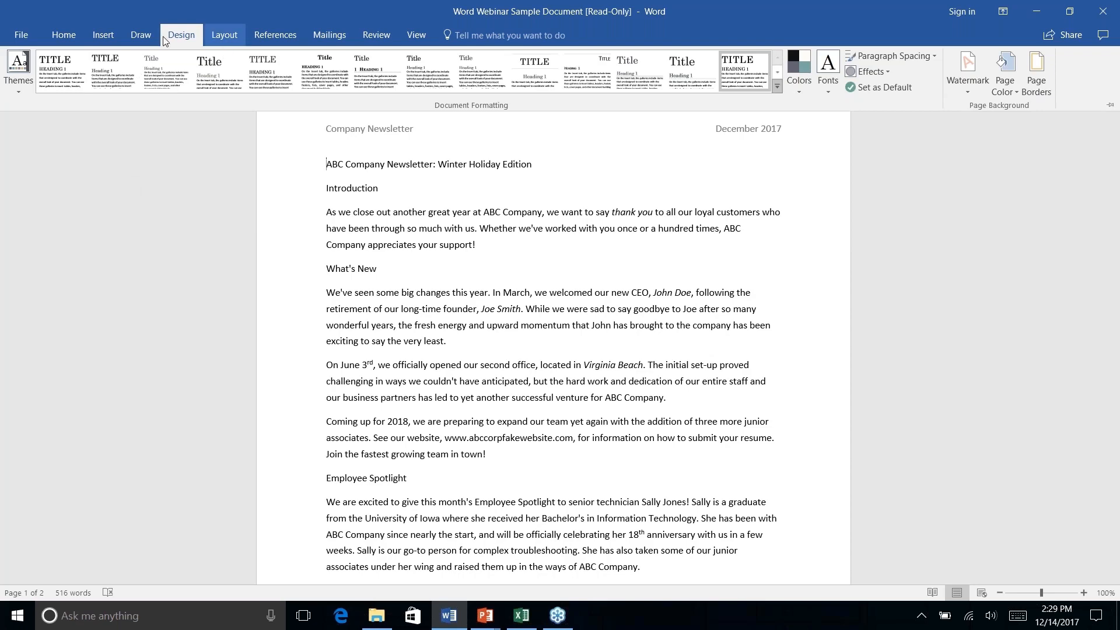
Step: Examine the available text styles and look through the newsletter's section headings and body text
left_click(105, 34)
left_click(141, 34)
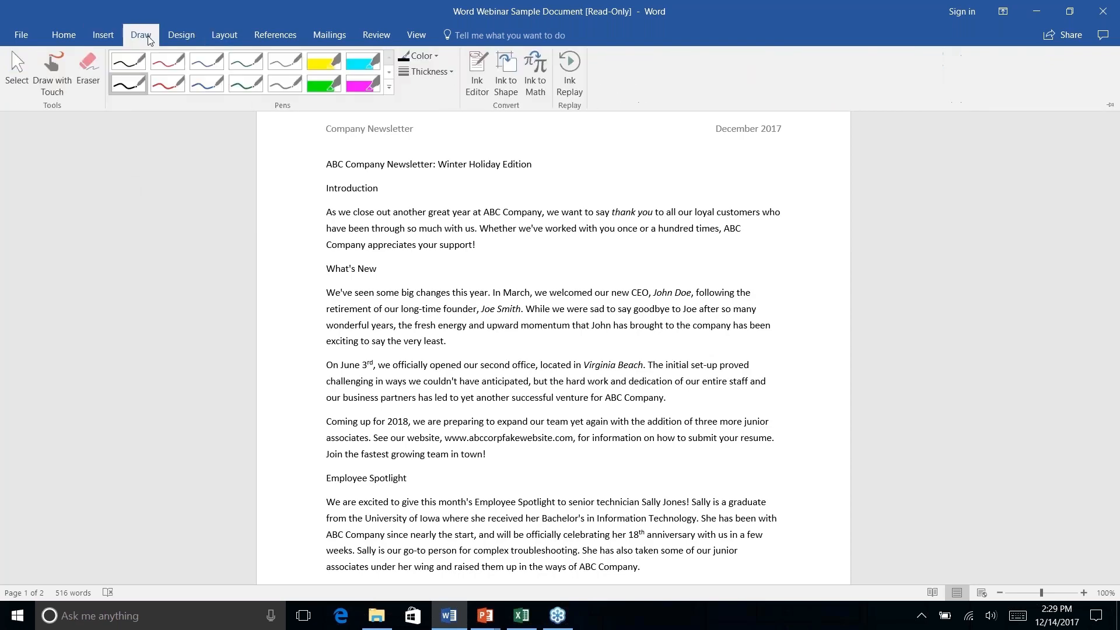
left_click(73, 36)
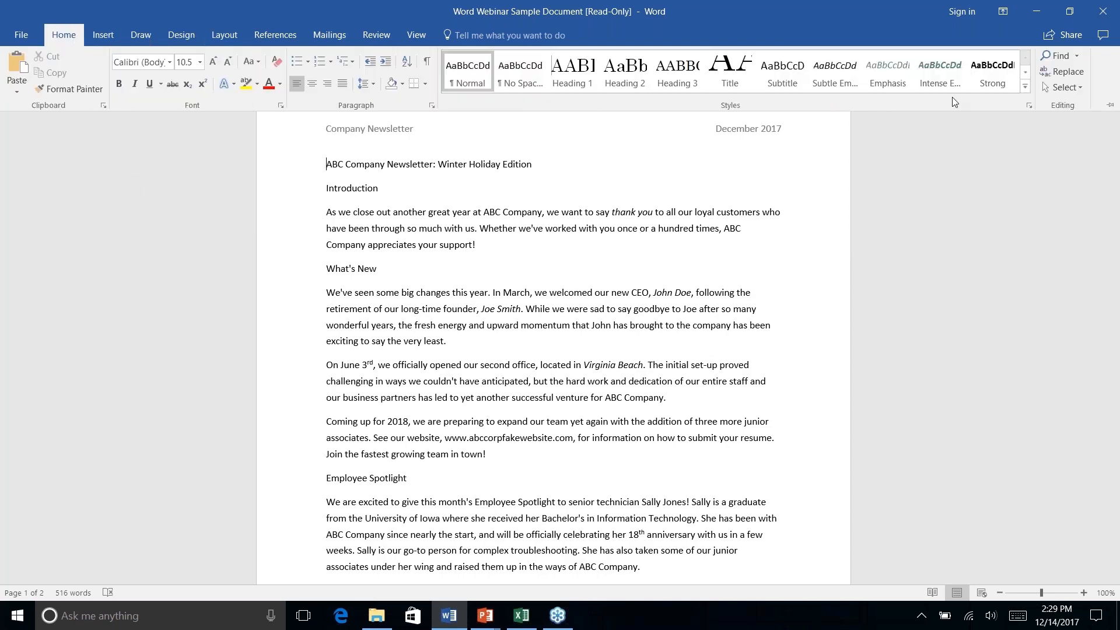
left_click(652, 209)
scroll(652, 233, "down", 6)
key("ctrl+Home")
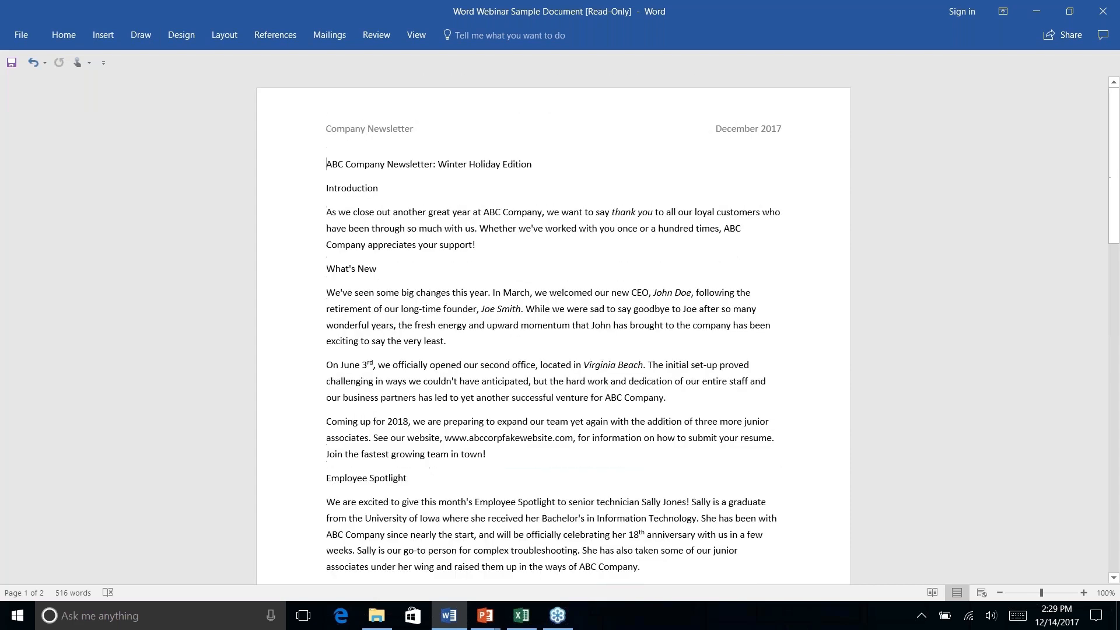
scroll(553, 327, "down", 5)
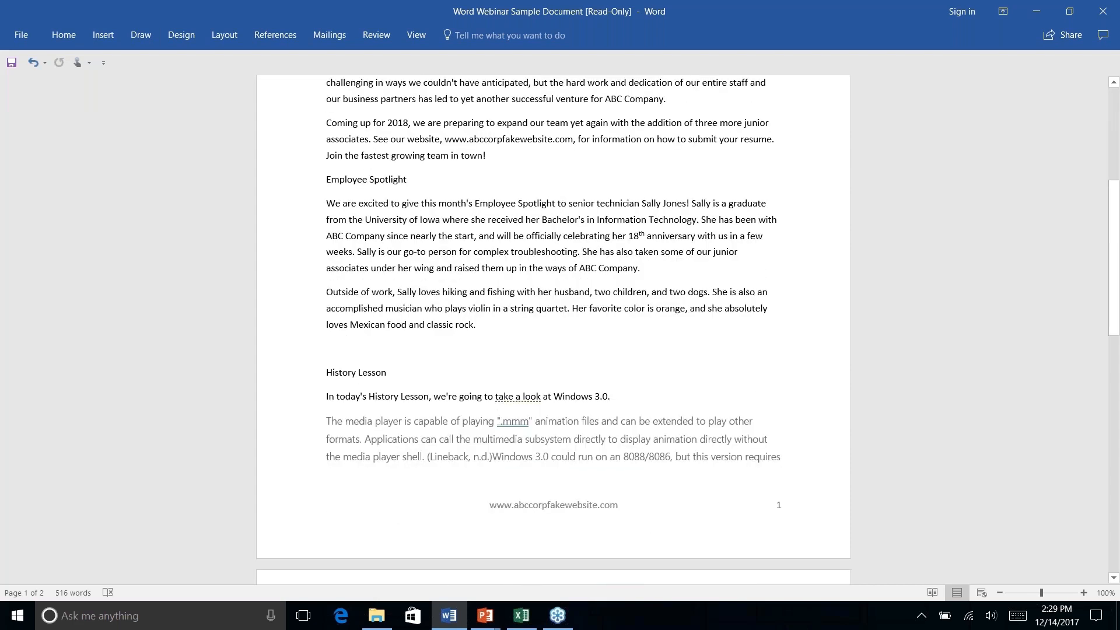
scroll(553, 327, "down", 3)
key("ctrl+Home")
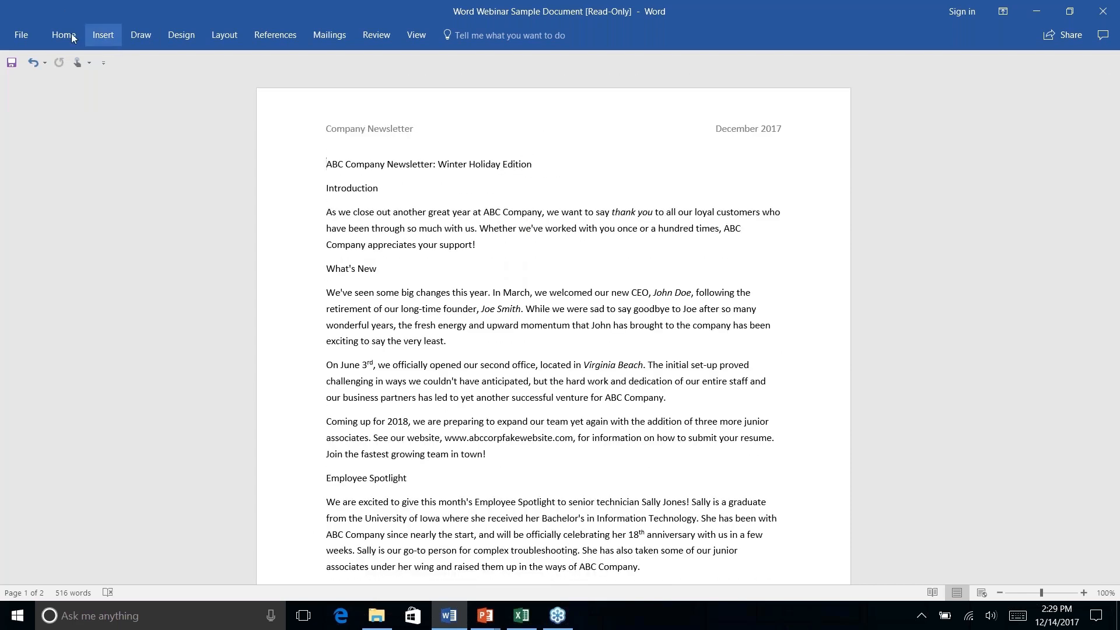
Step: Apply the Title style to the line "ABC Company Newsletter: Winter Holiday Edition"
left_click(69, 36)
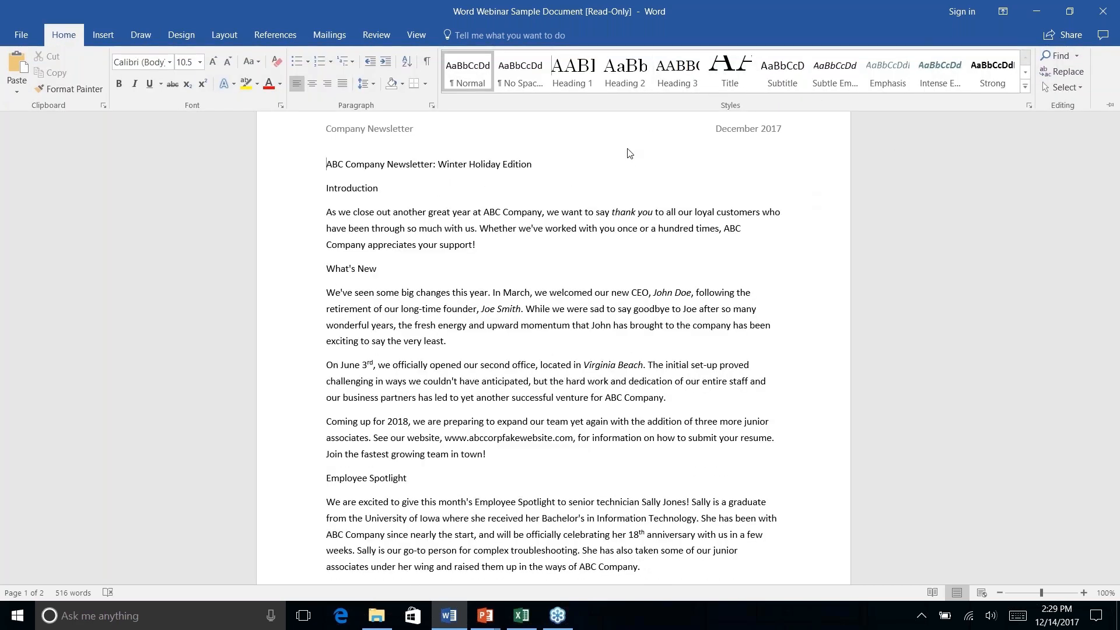
left_click(386, 164)
triple_click(386, 164)
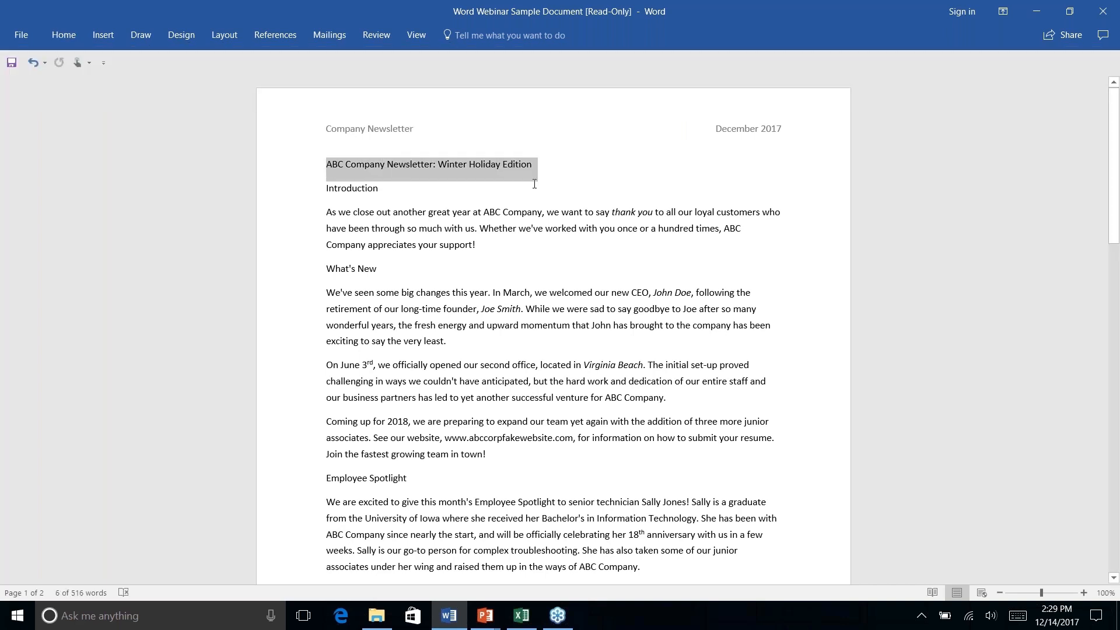
double_click(72, 36)
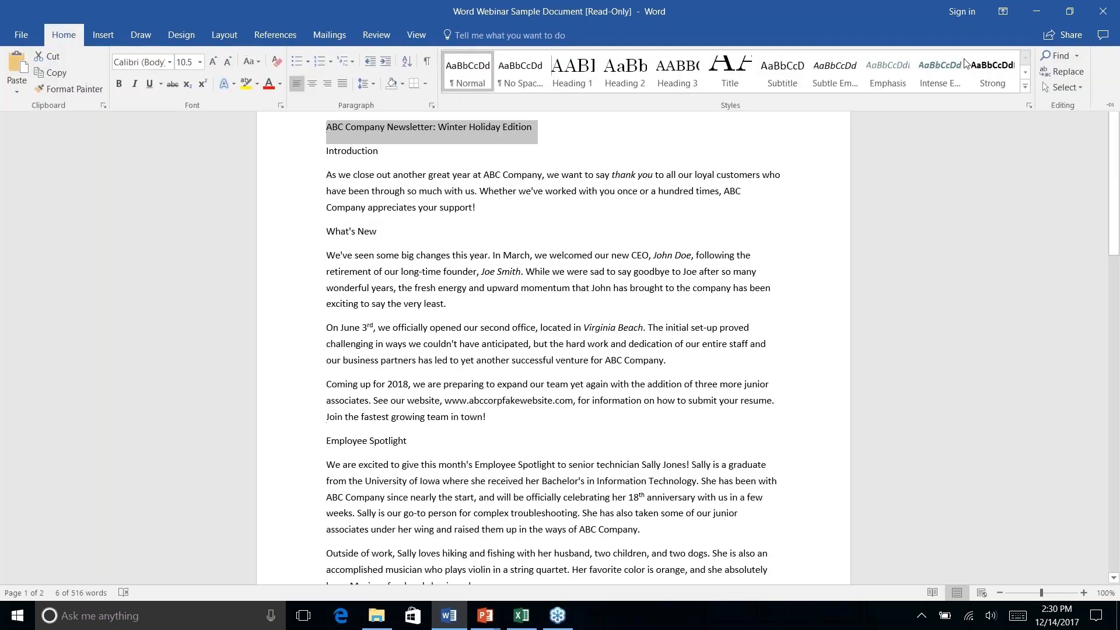
left_click(740, 77)
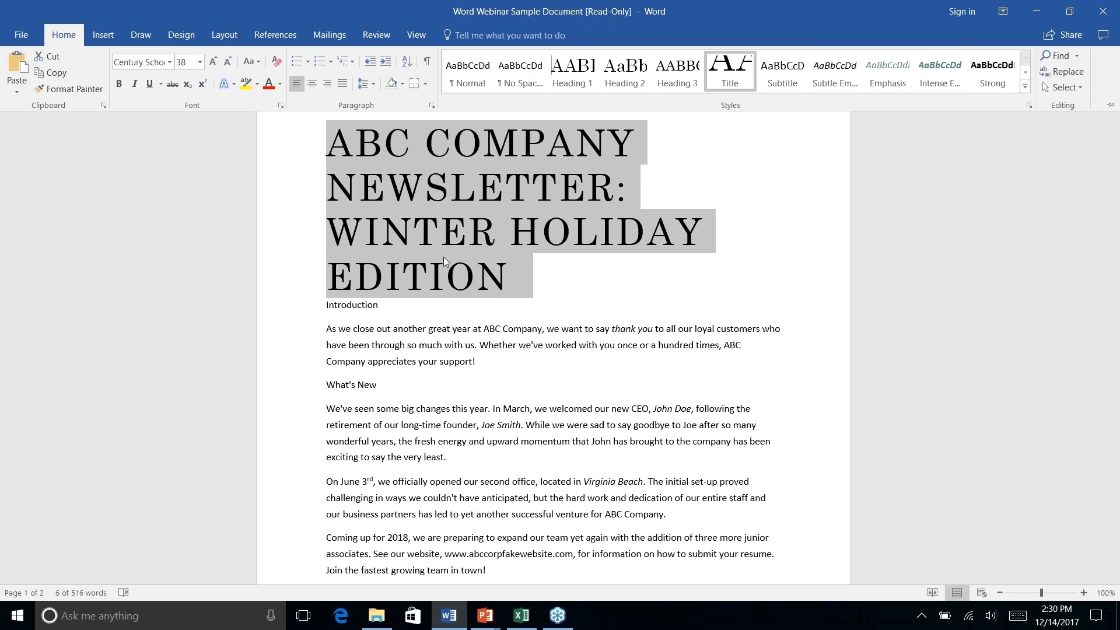
Step: Modify the Title style to a font size of 20 pt, previewing 16 and 18 pt first
key("ctrl+F1")
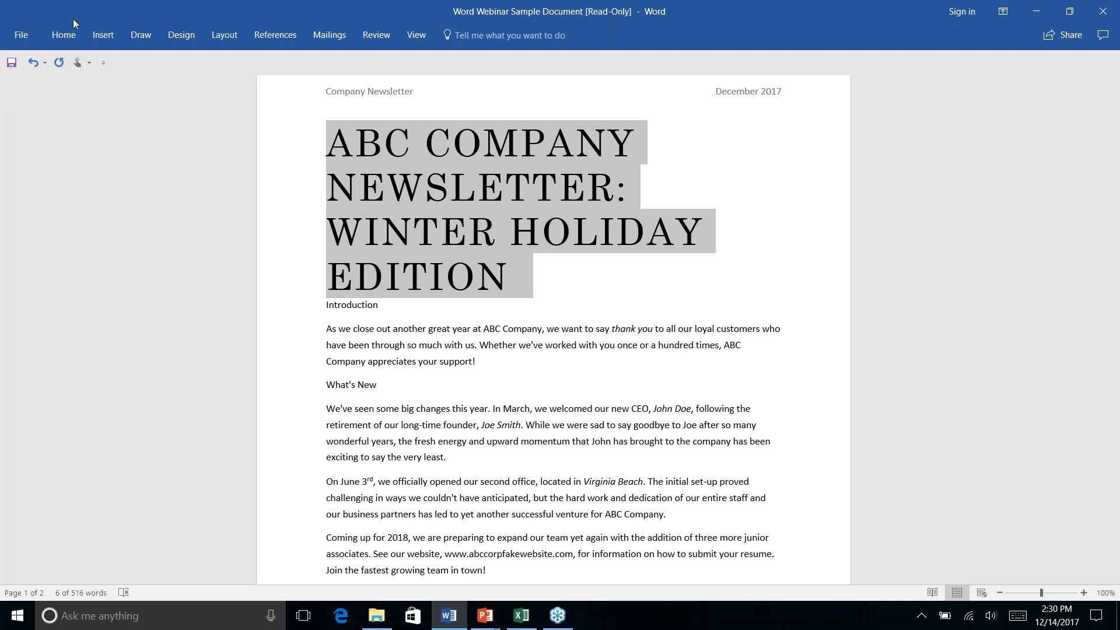
right_click(88, 34)
left_click(277, 171)
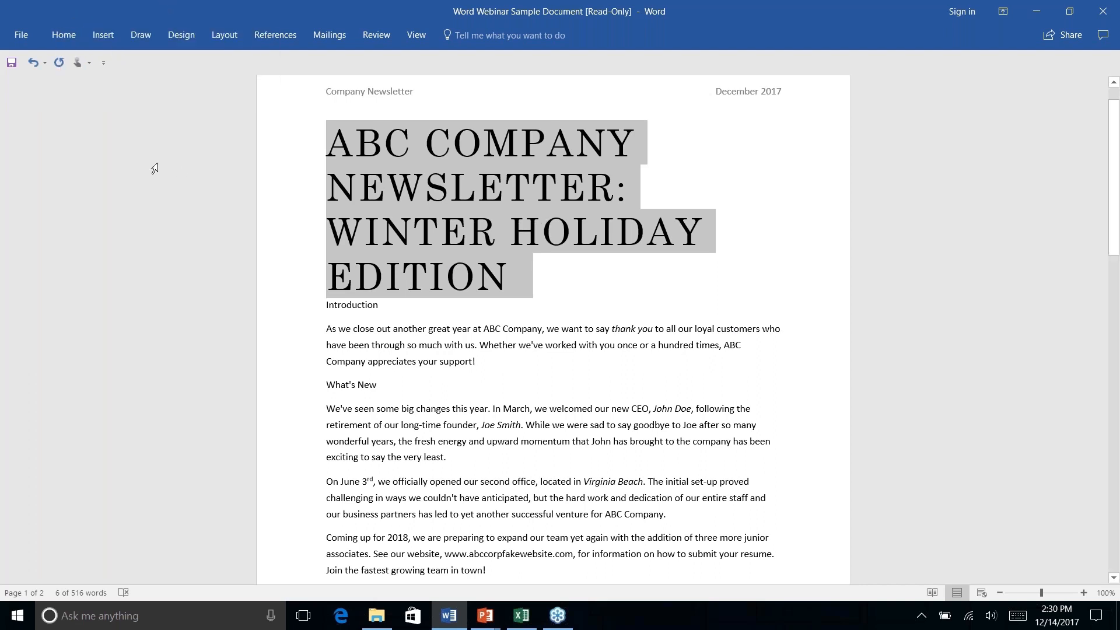
left_click(66, 34)
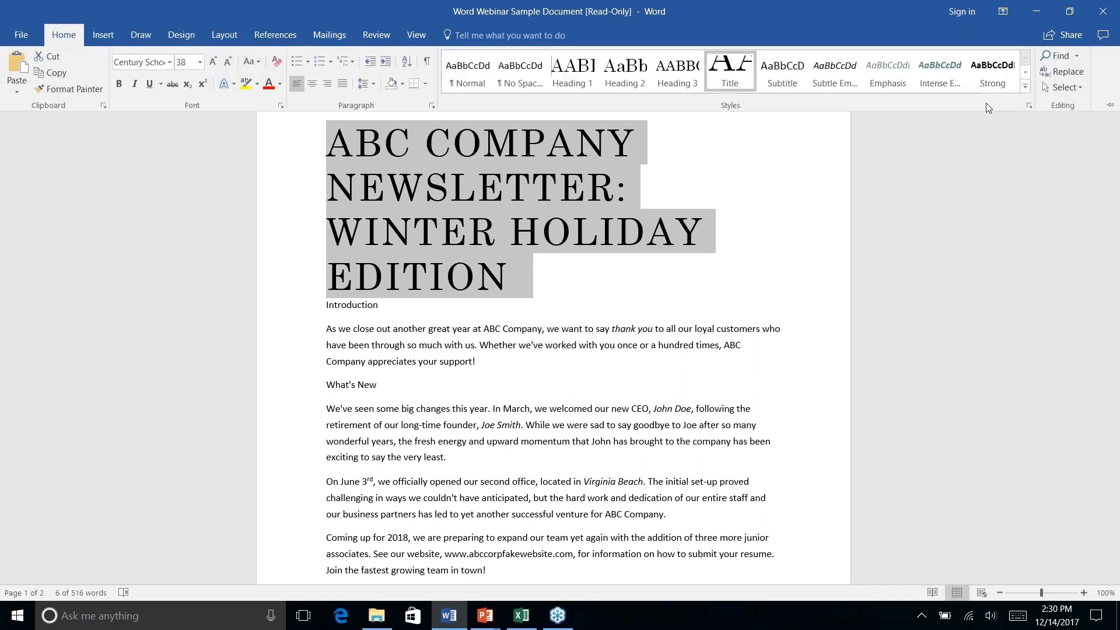
right_click(736, 70)
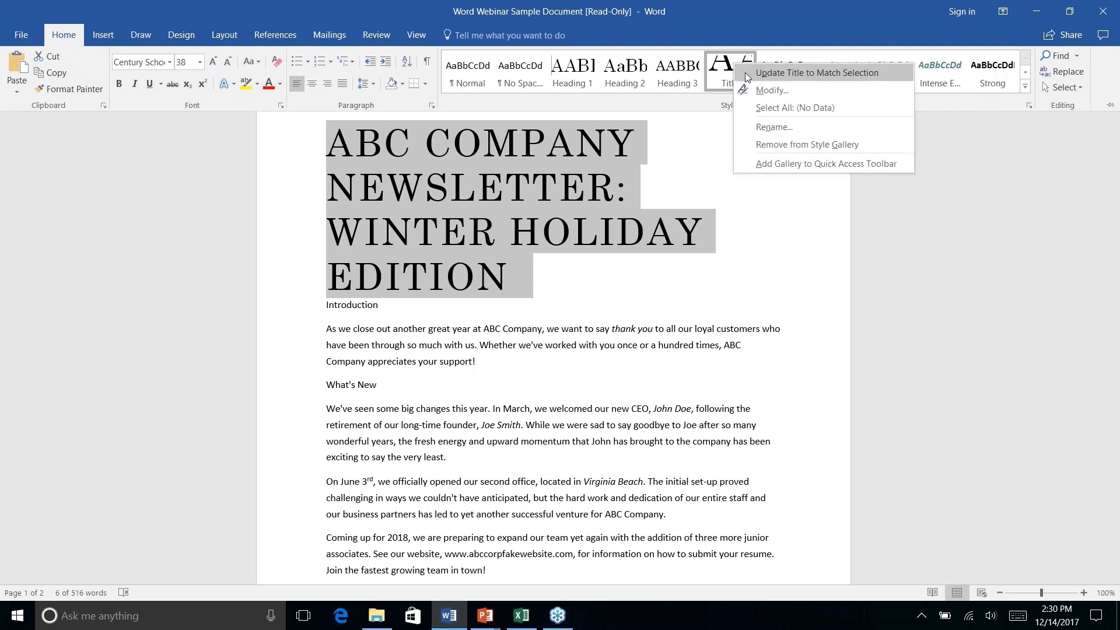
left_click(766, 92)
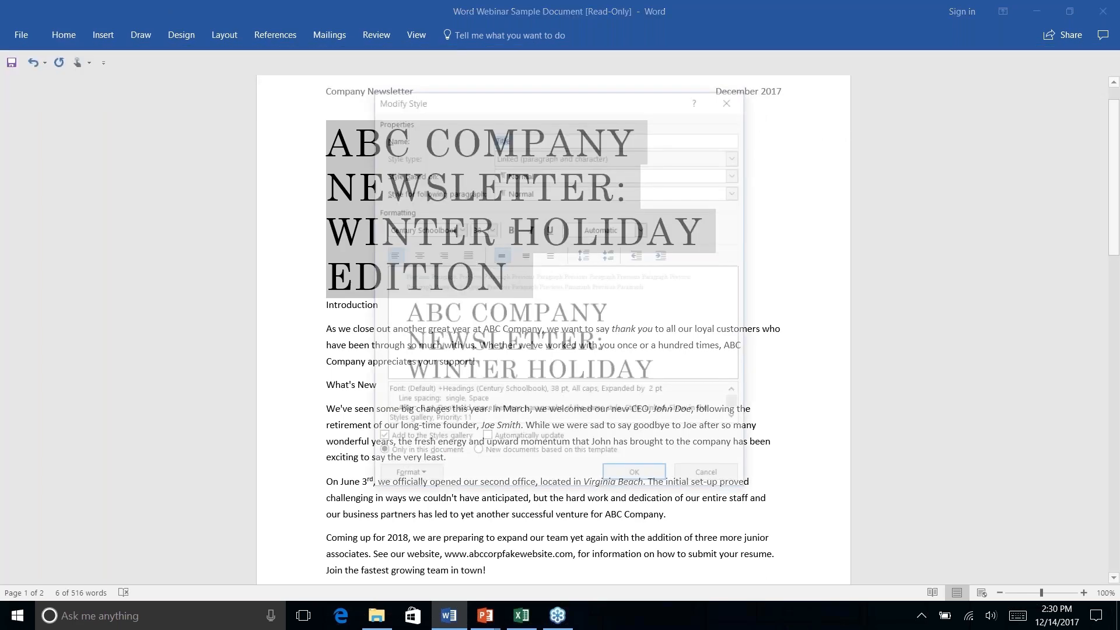
left_click(491, 229)
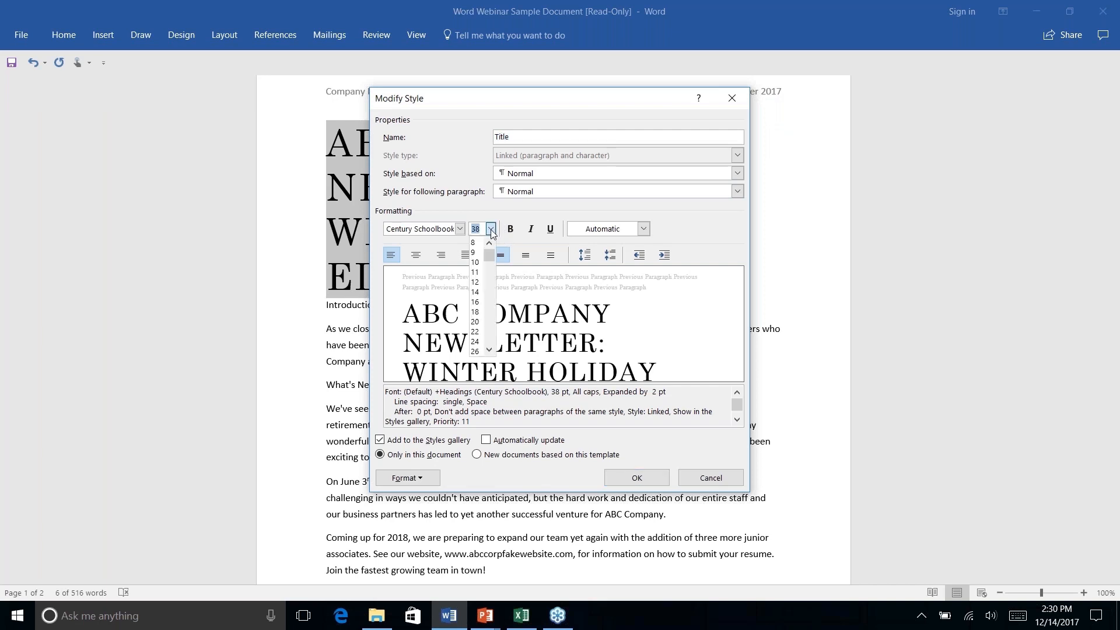
left_click(477, 303)
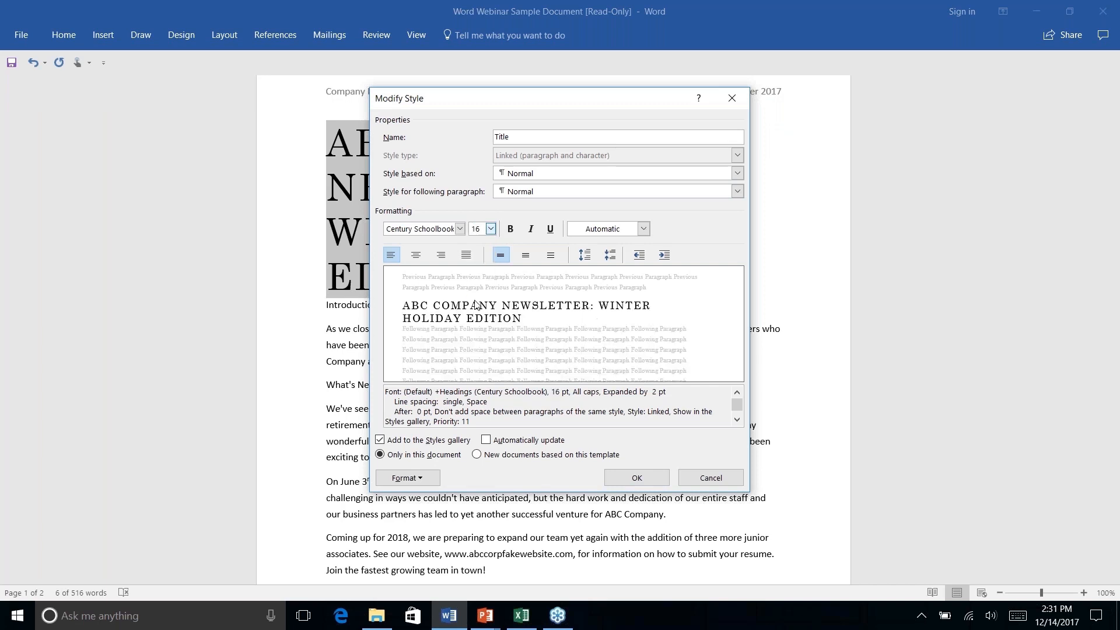
left_click(490, 228)
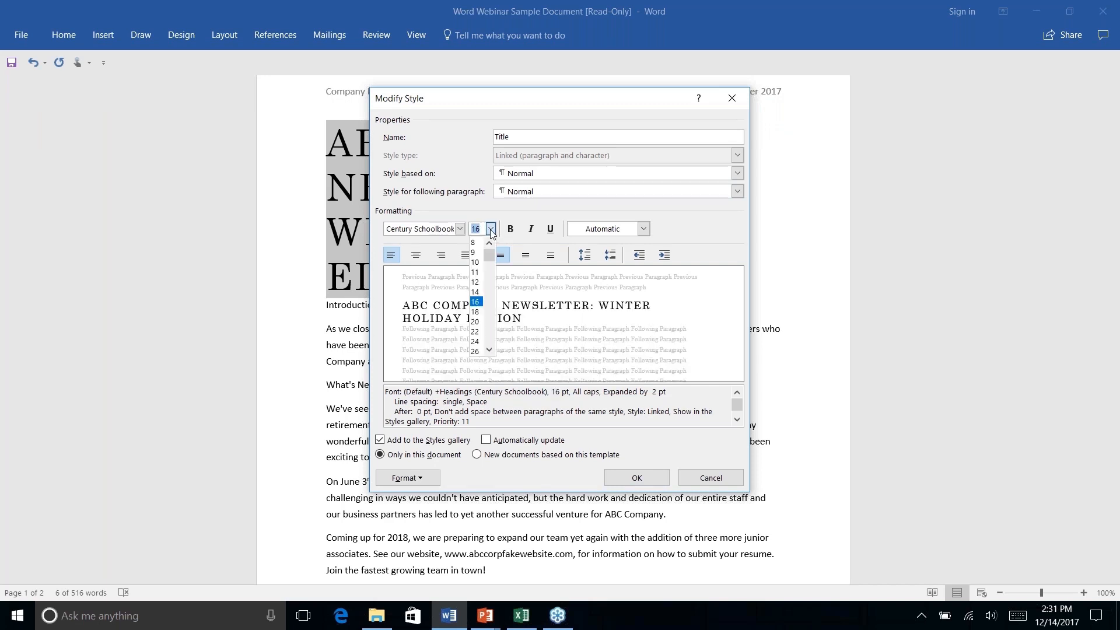
left_click(476, 312)
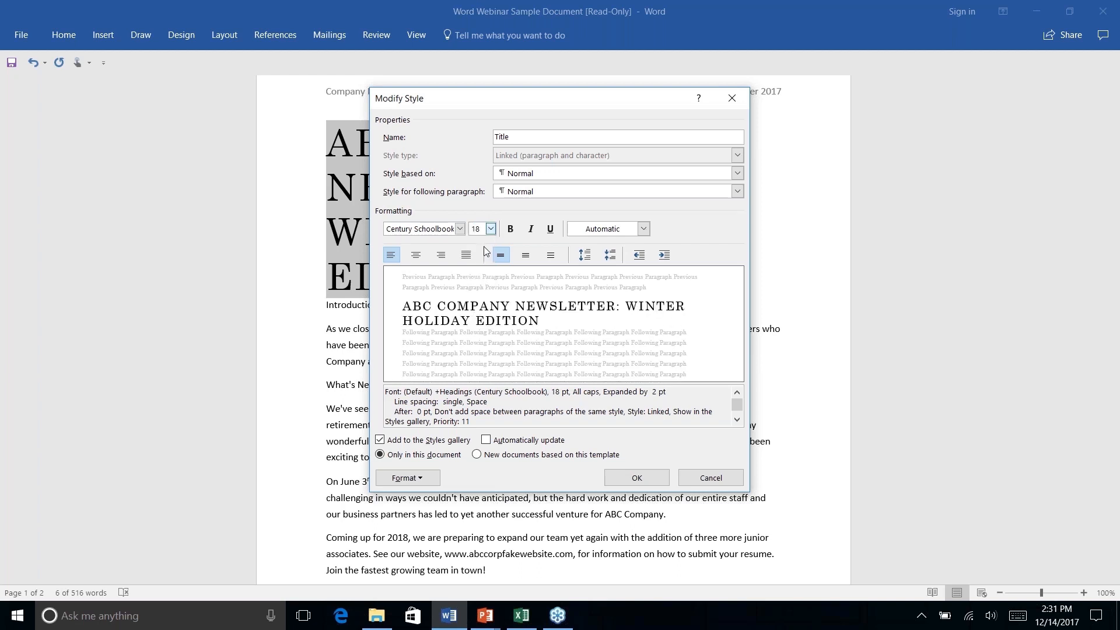
left_click(490, 230)
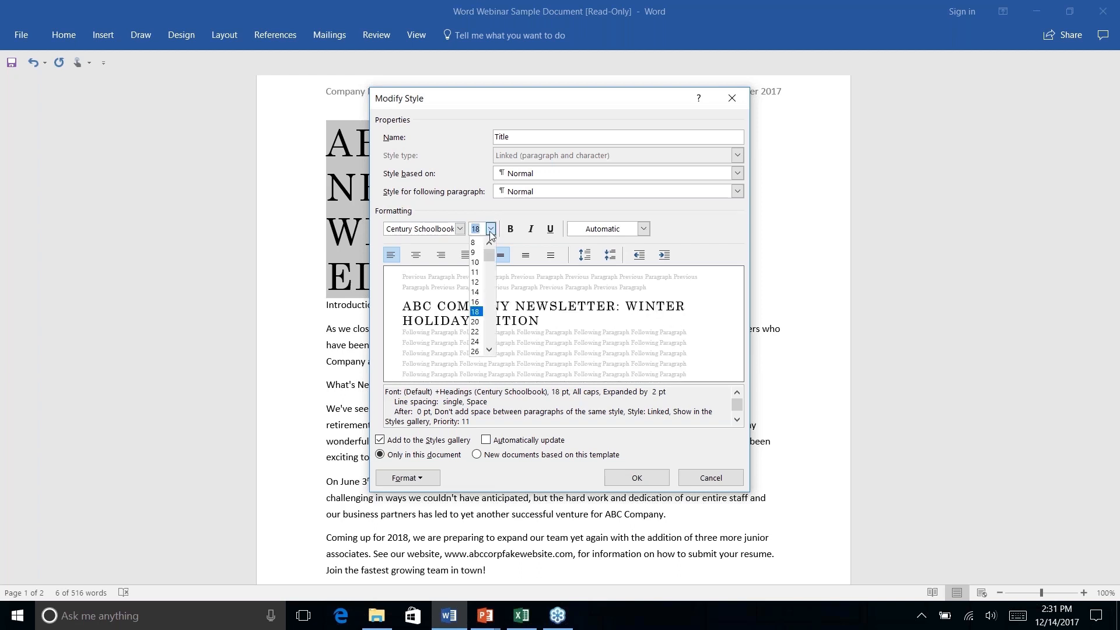
left_click(475, 321)
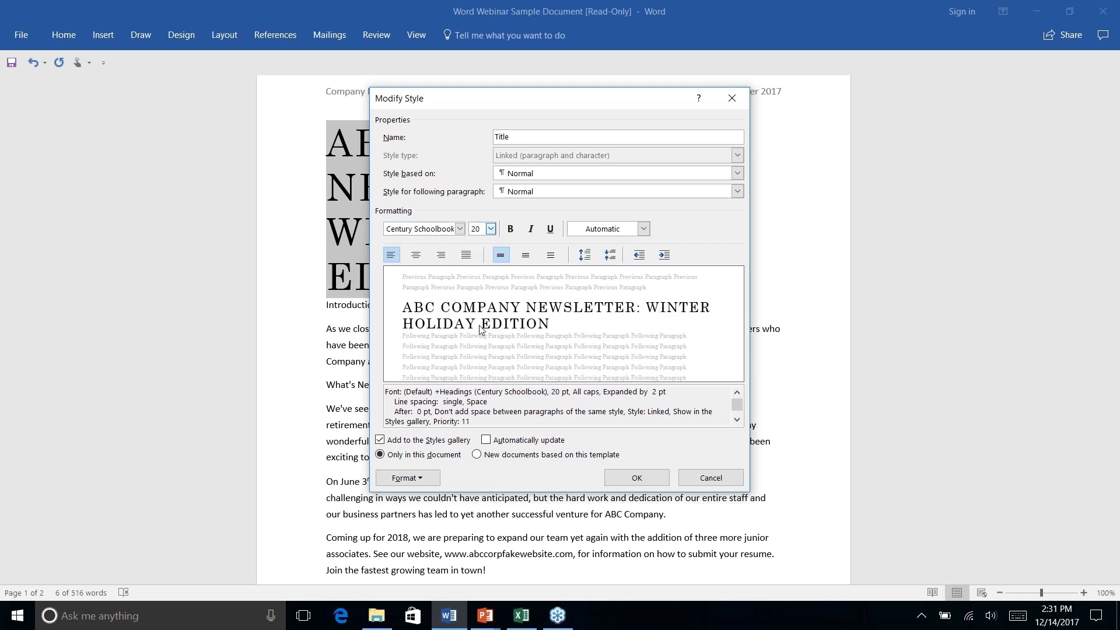
left_click(638, 484)
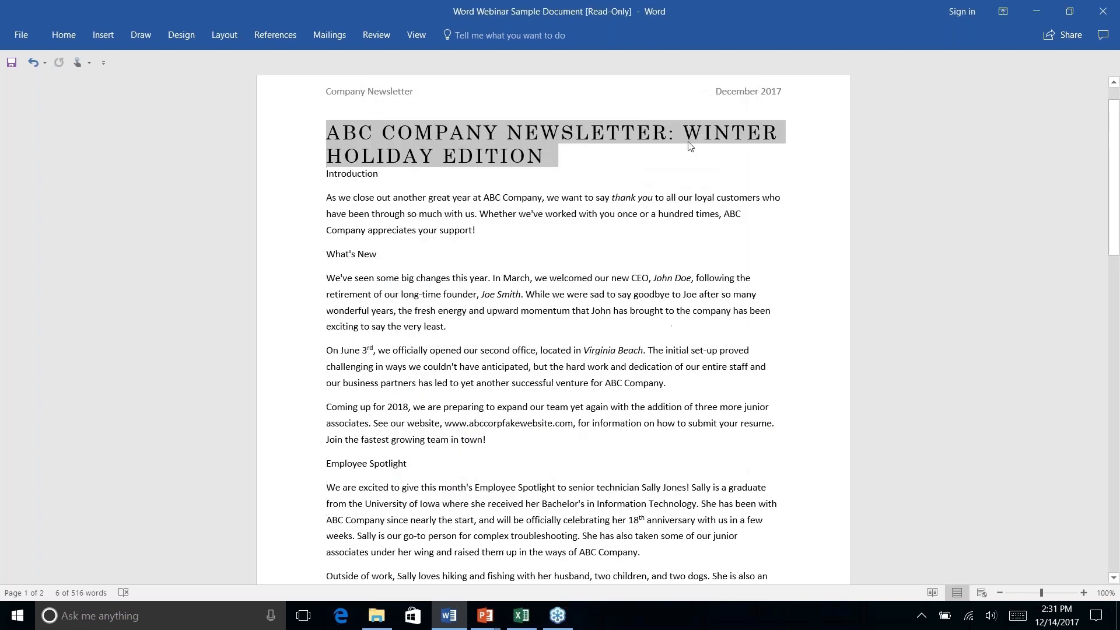
Step: Break the newsletter title after the colon so "Winter Holiday Edition" sits on its own line
left_click(687, 135)
key("Return")
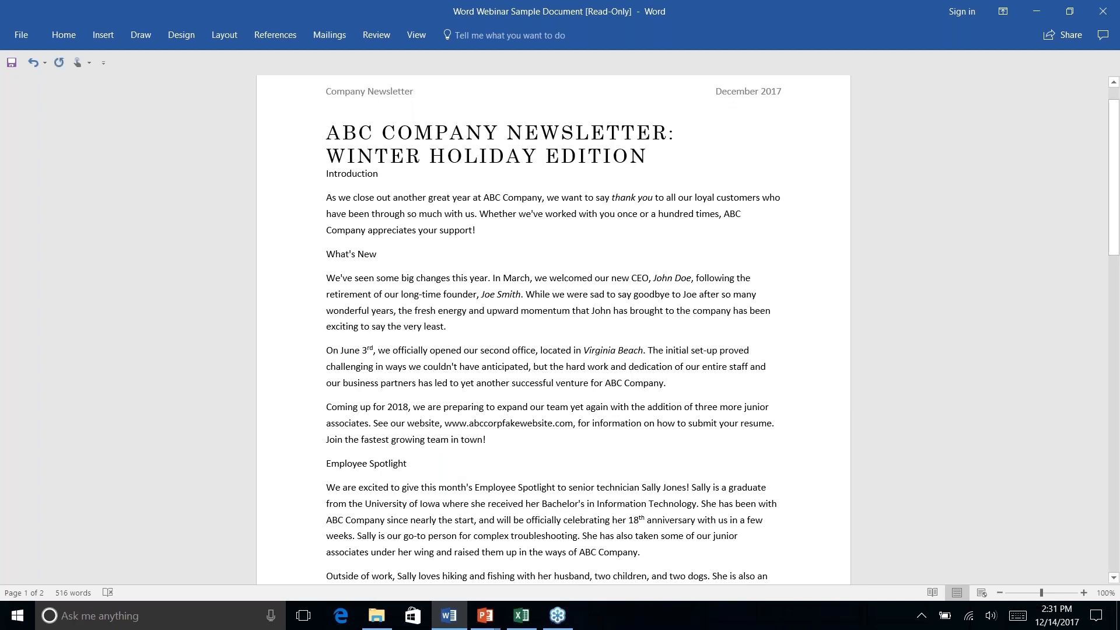
Step: Apply the Heading 1 style to the "Introduction" line
triple_click(333, 175)
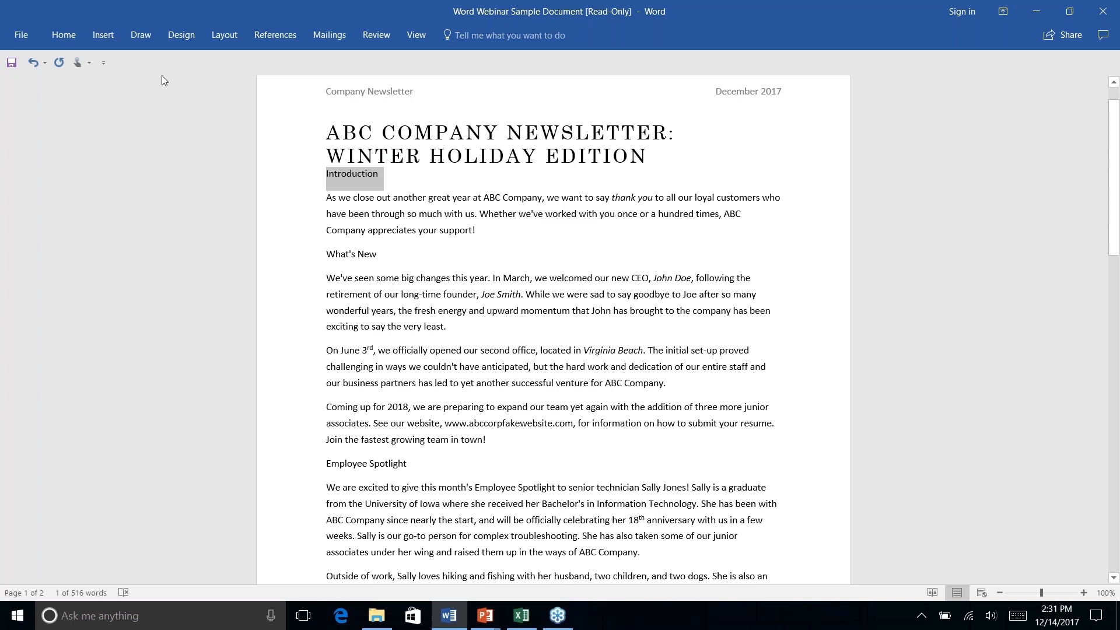
left_click(65, 34)
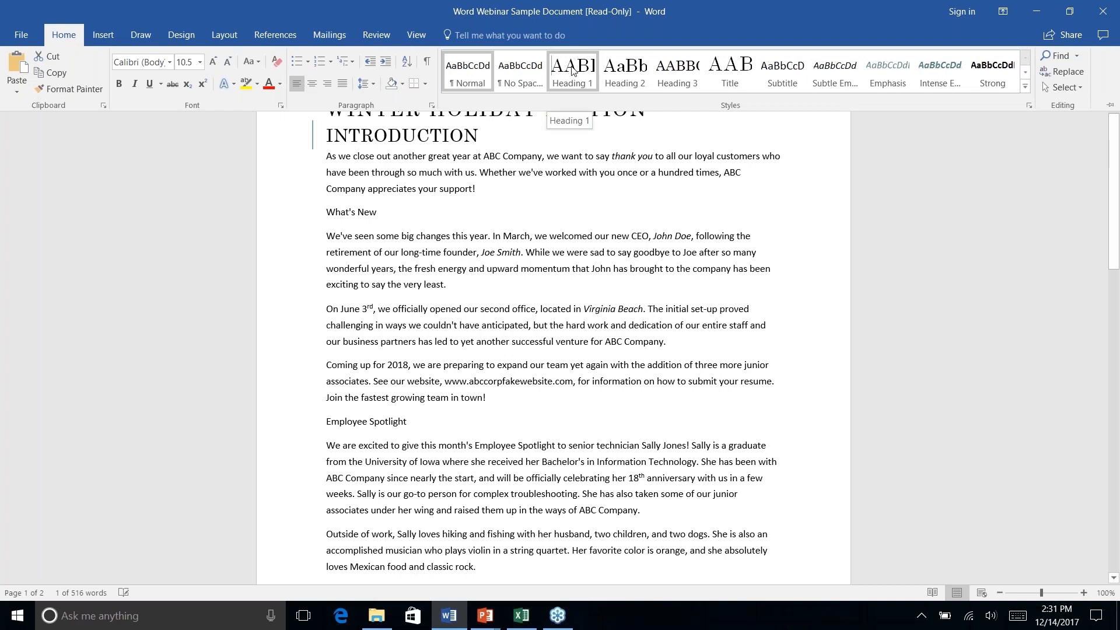
left_click(580, 75)
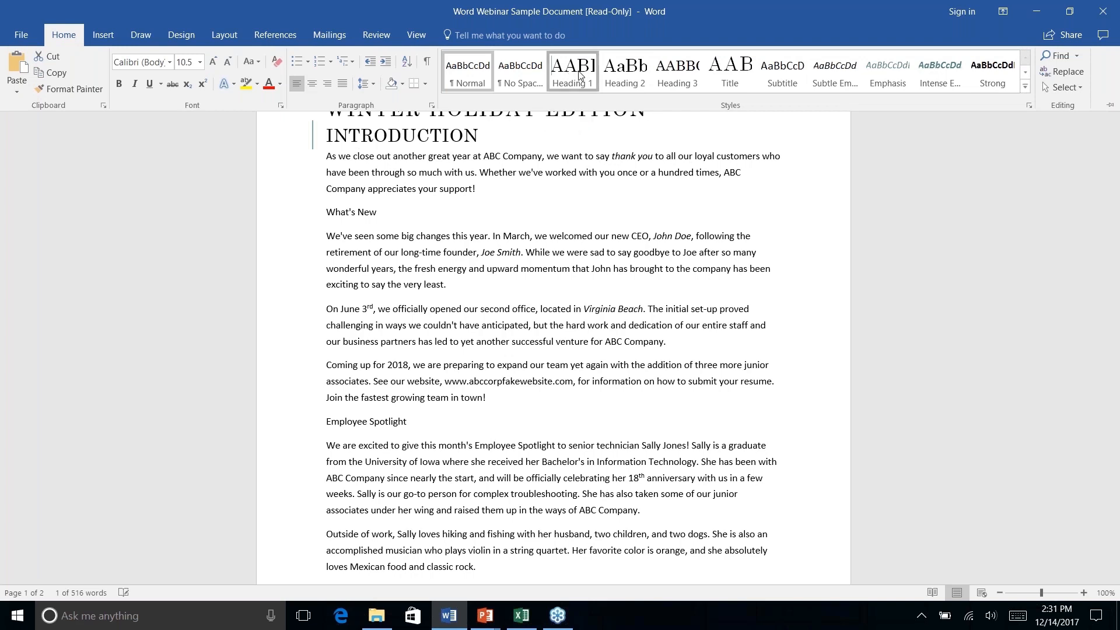
Step: Apply the Heading 2 style to the "What's New" line
left_click(348, 216)
double_click(358, 212)
left_click(377, 214)
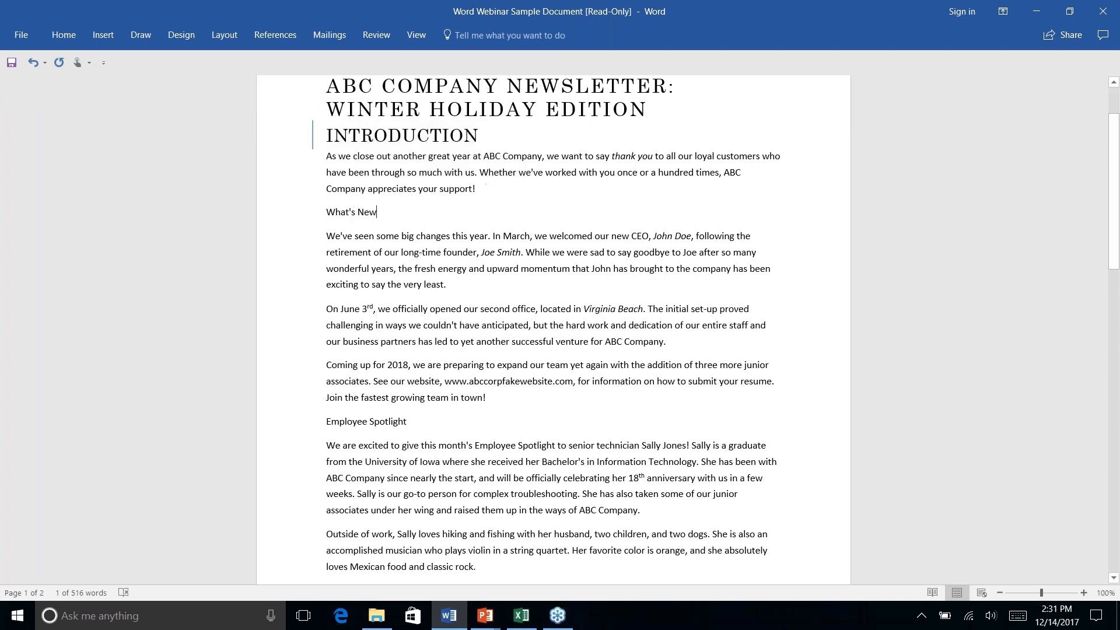
triple_click(377, 214)
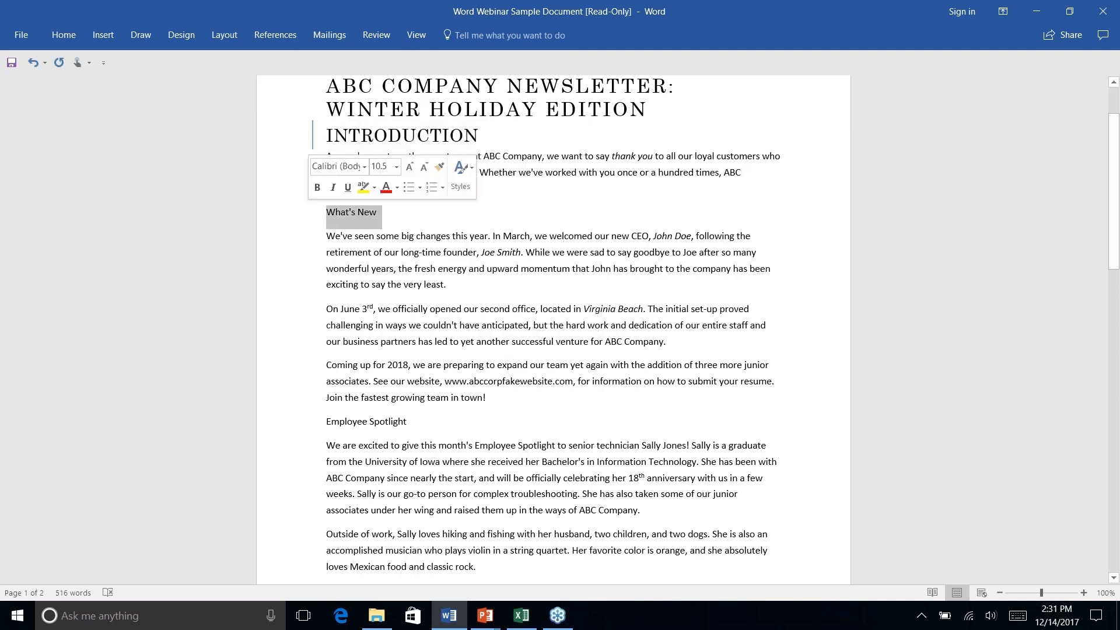
left_click(66, 36)
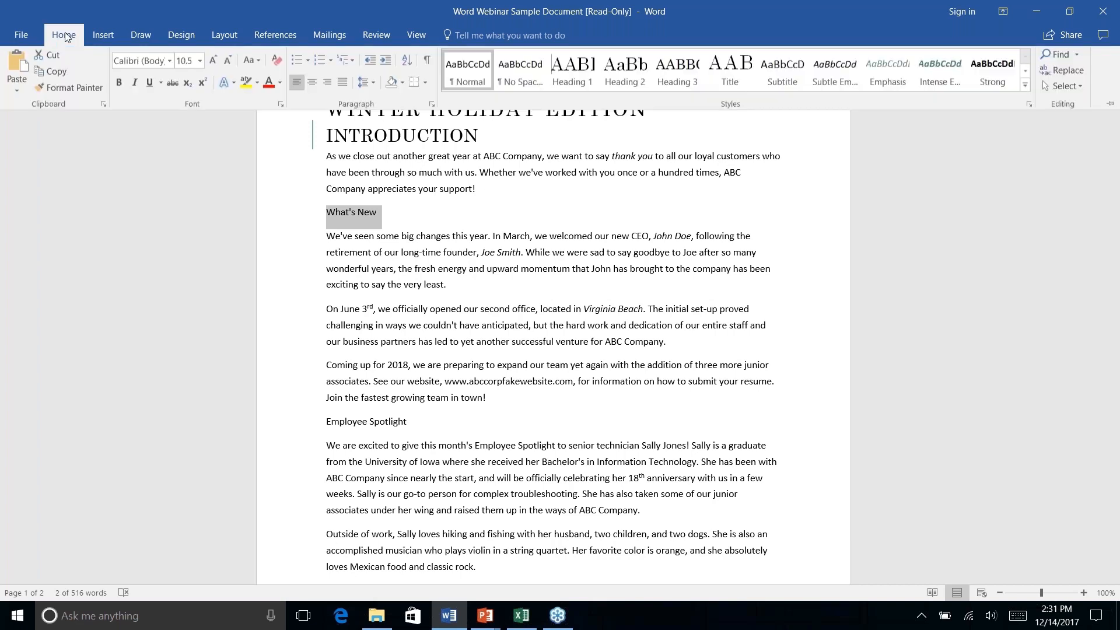
left_click(624, 69)
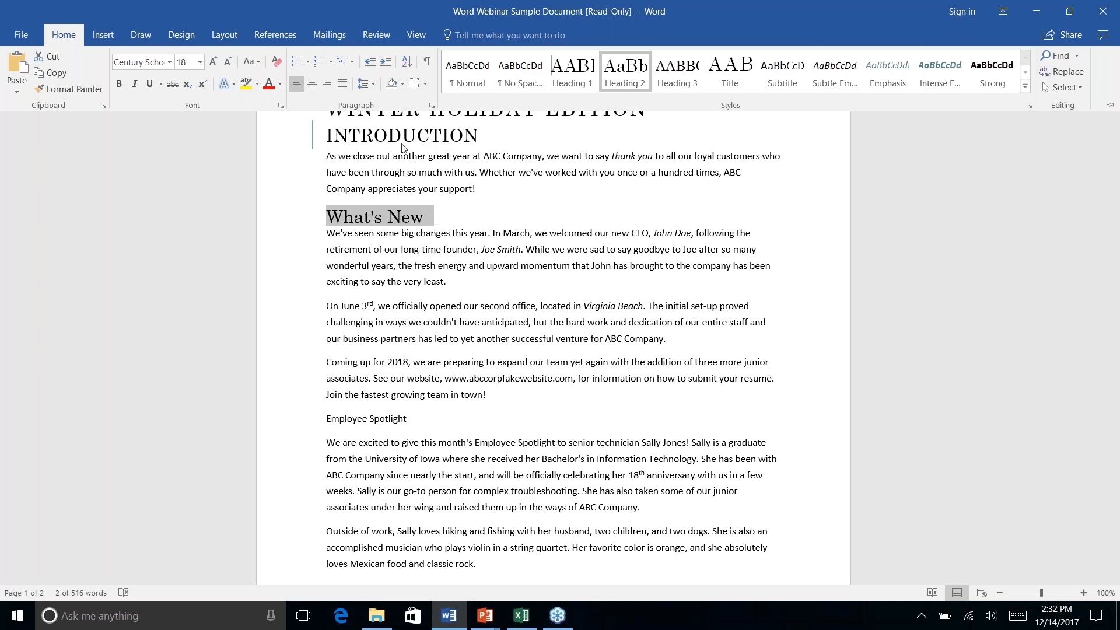
Step: Apply the Heading 1 style to the "Employee Spotlight" line
left_click(358, 416)
right_click(365, 420)
left_click(366, 420)
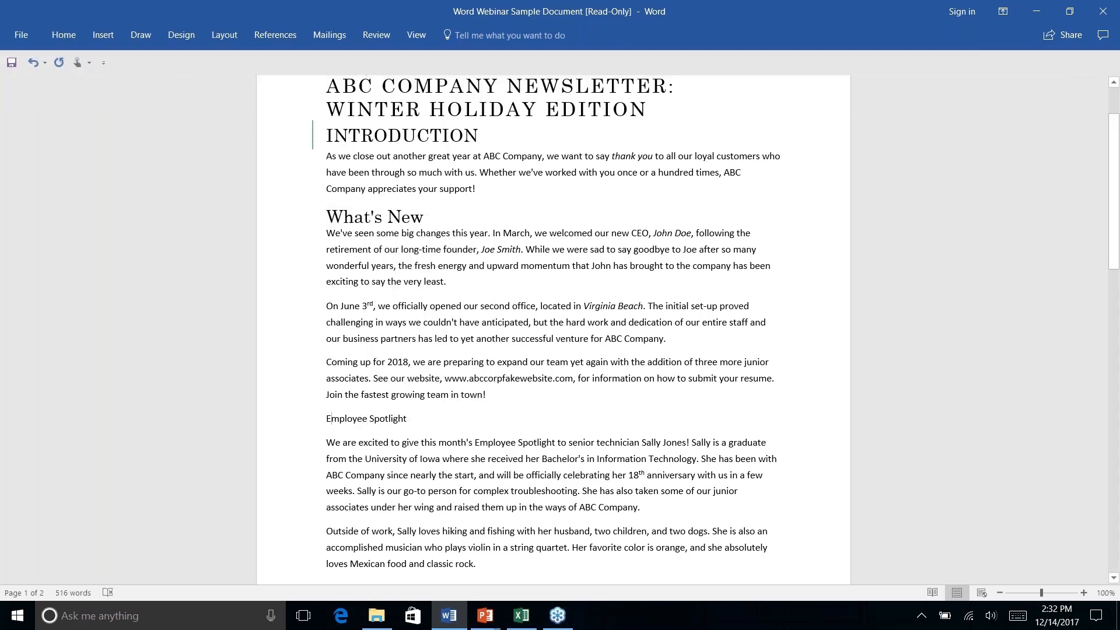
left_click_drag(331, 418, 411, 421)
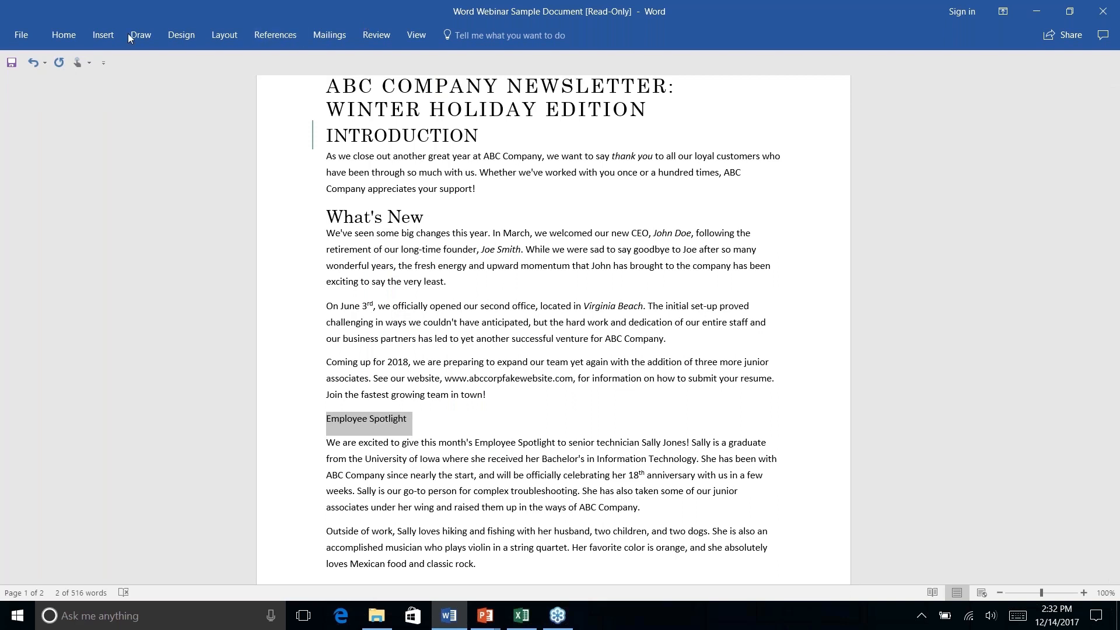
left_click(64, 34)
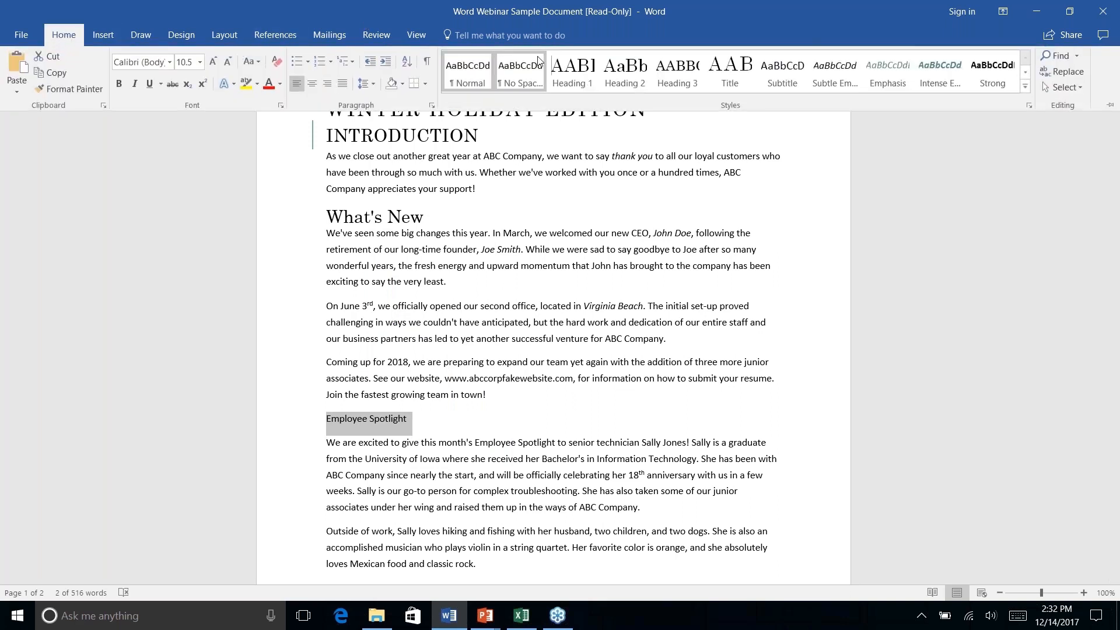
left_click(564, 70)
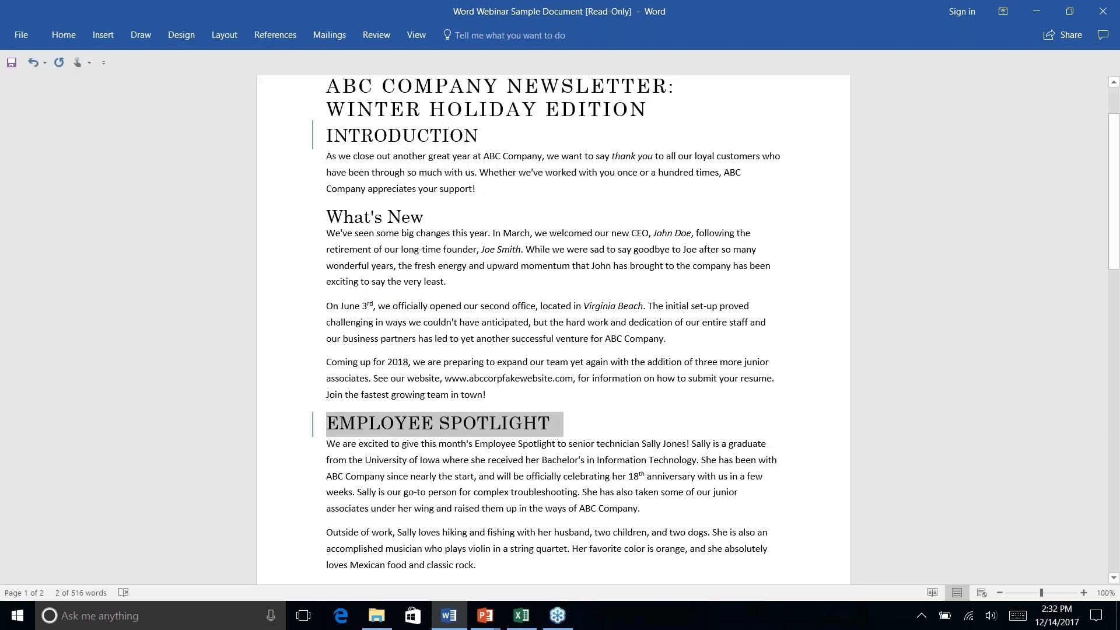
Step: Apply the Heading 1 style to the "History Lesson" line
scroll(554, 330, "down", 4)
triple_click(344, 356)
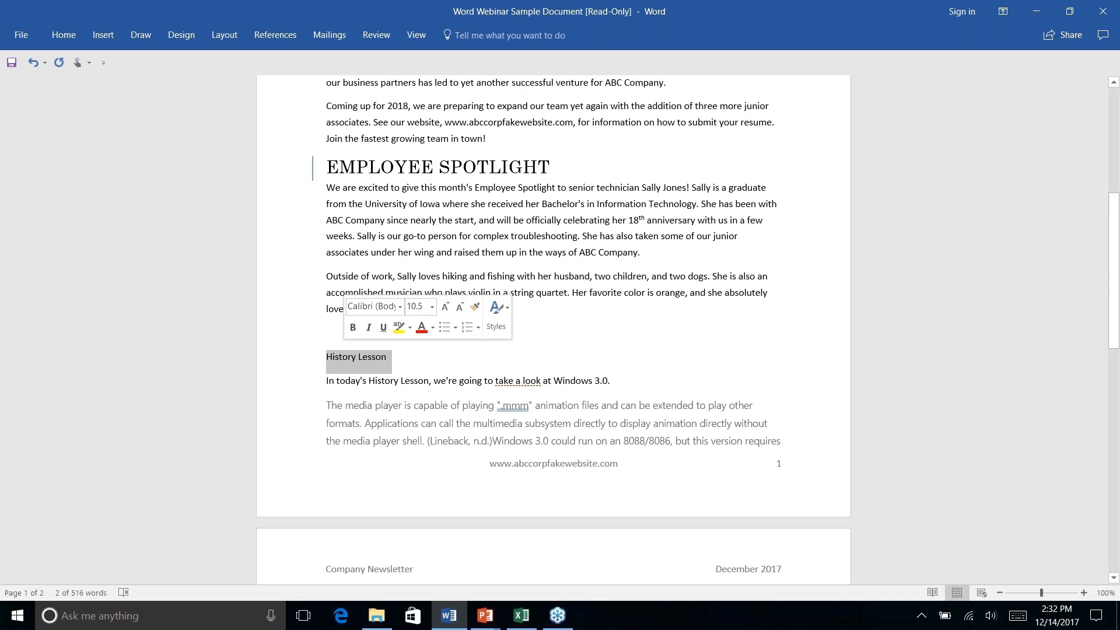
left_click(64, 34)
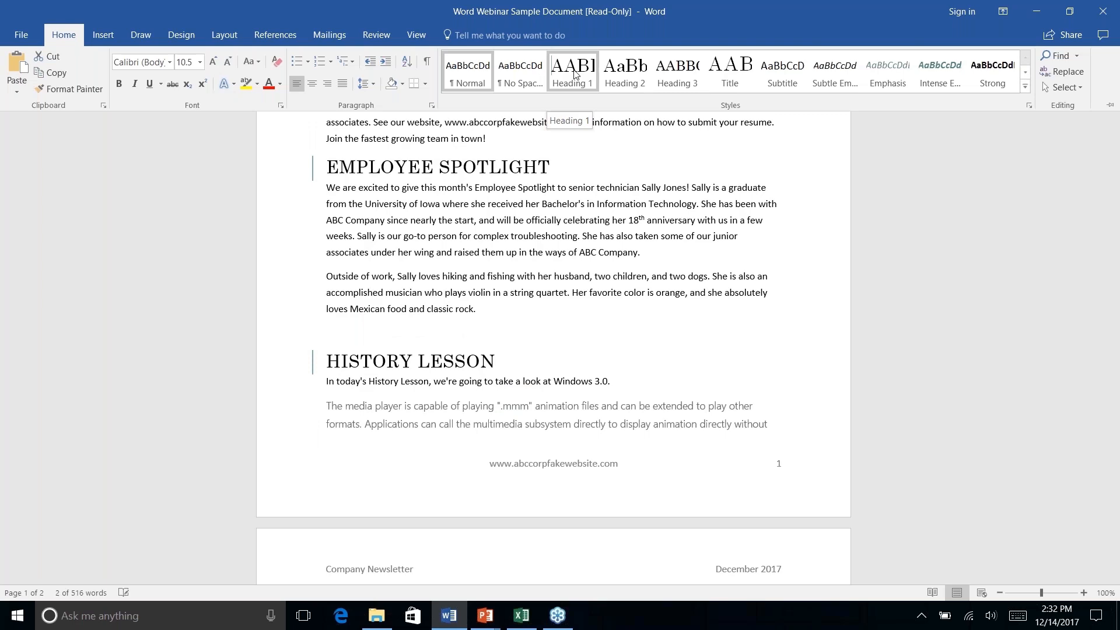
left_click(574, 75)
Step: Remove the blank line beneath the bibliography entries in the References section on page 2
scroll(385, 252, "down", 8)
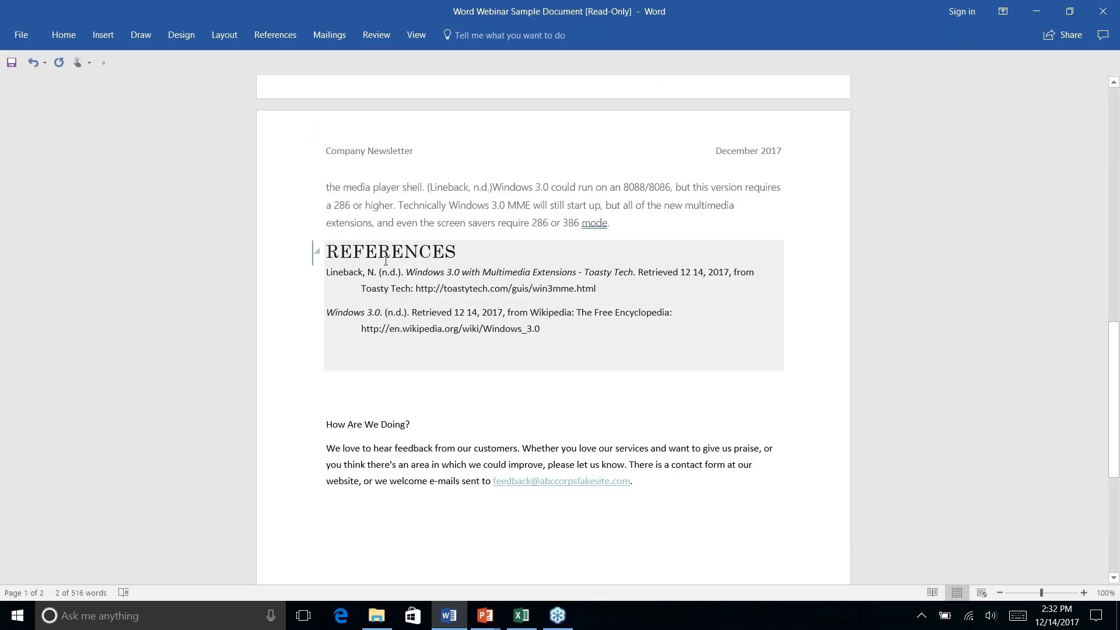
left_click(385, 252)
scroll(530, 251, "up", 1)
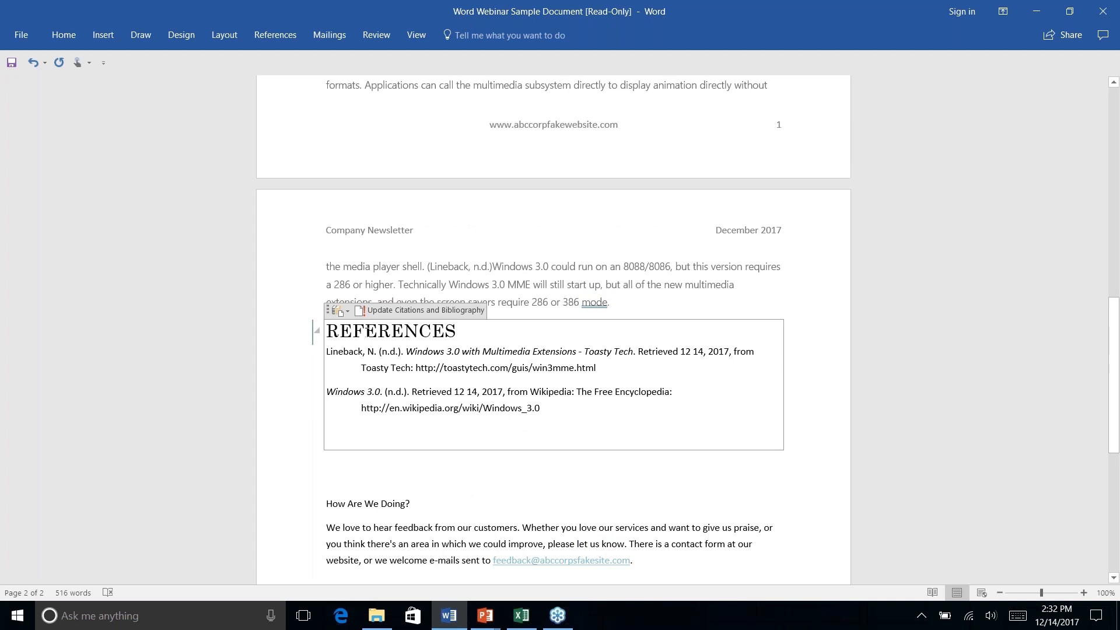
left_click(63, 34)
left_click(418, 367)
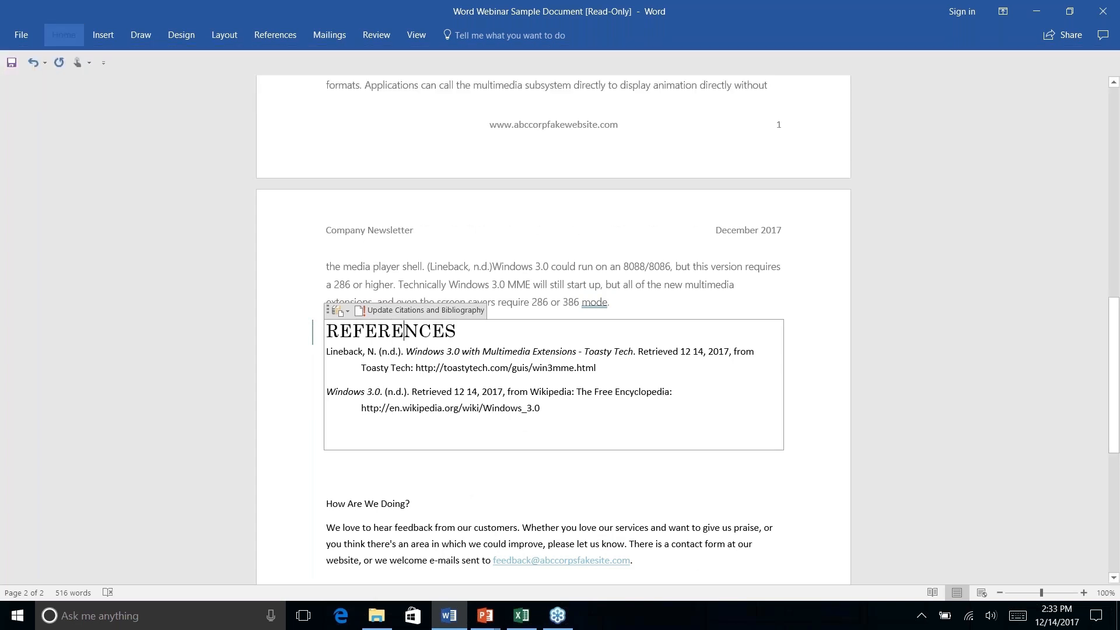
right_click(563, 397)
left_click(513, 454)
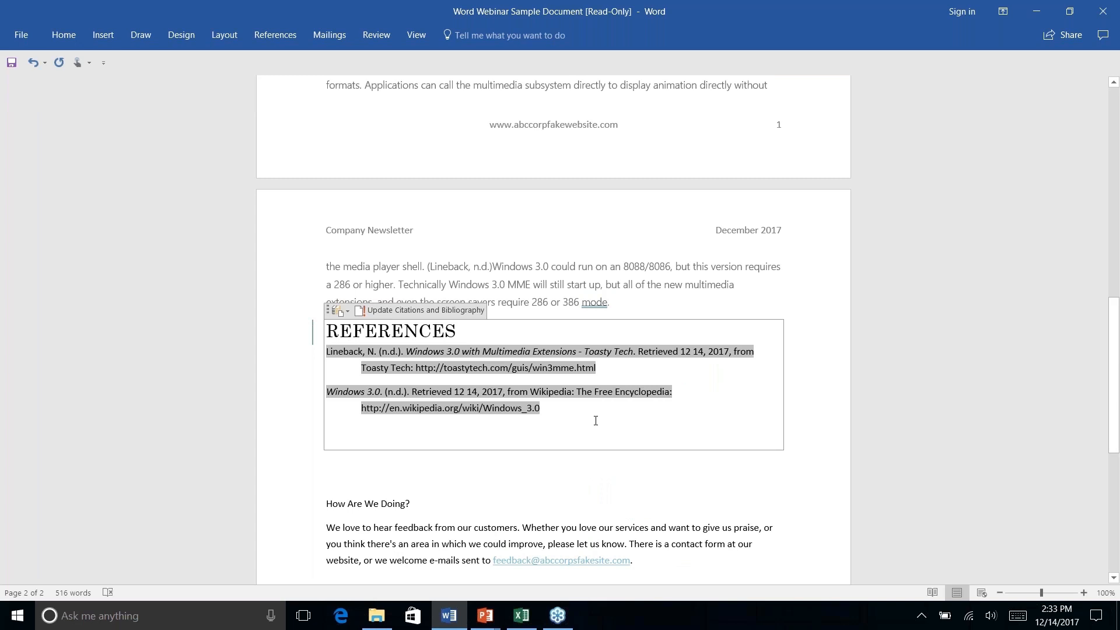
key("Delete")
right_click(674, 463)
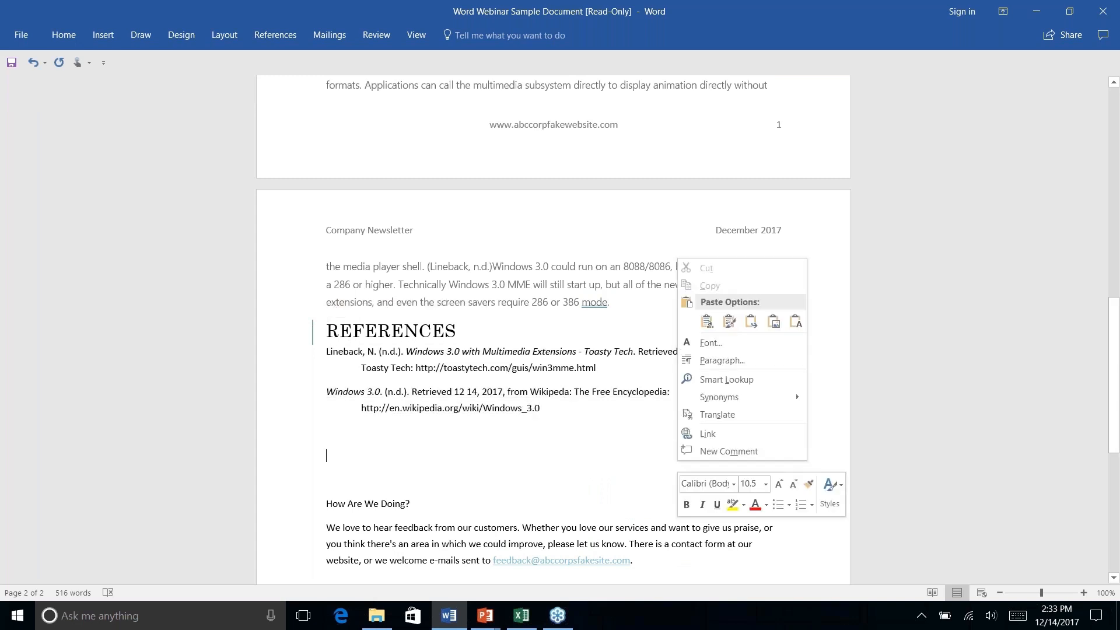
left_click(566, 412)
key("BackSpace")
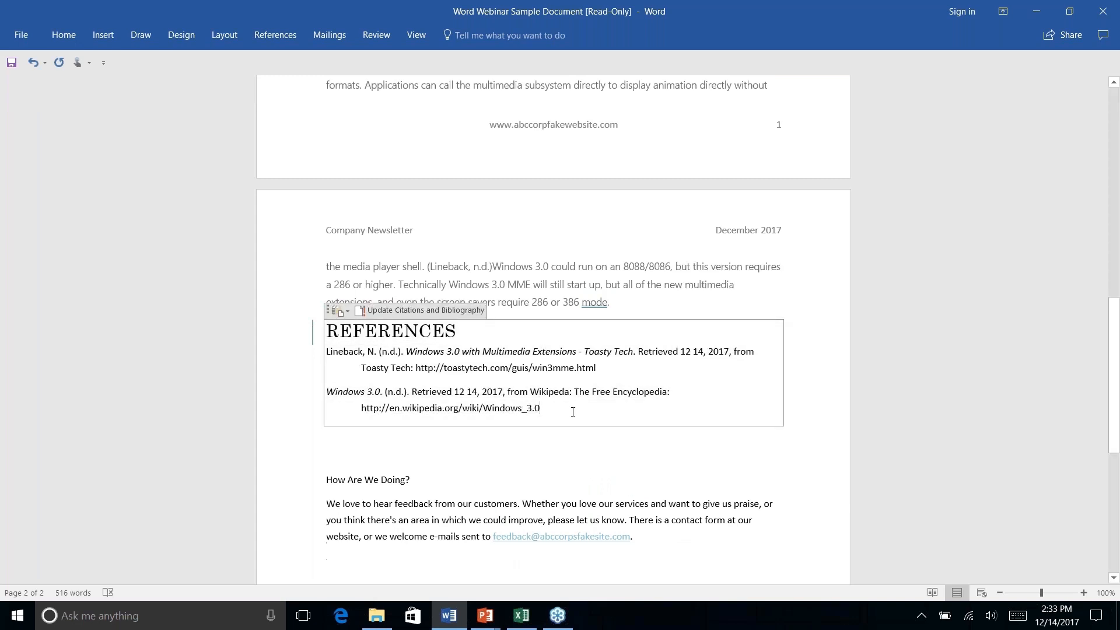
Step: Delete the References heading with its bibliography entries and the leftover heading line on page 2
left_click_drag(540, 408, 324, 330)
key("Delete")
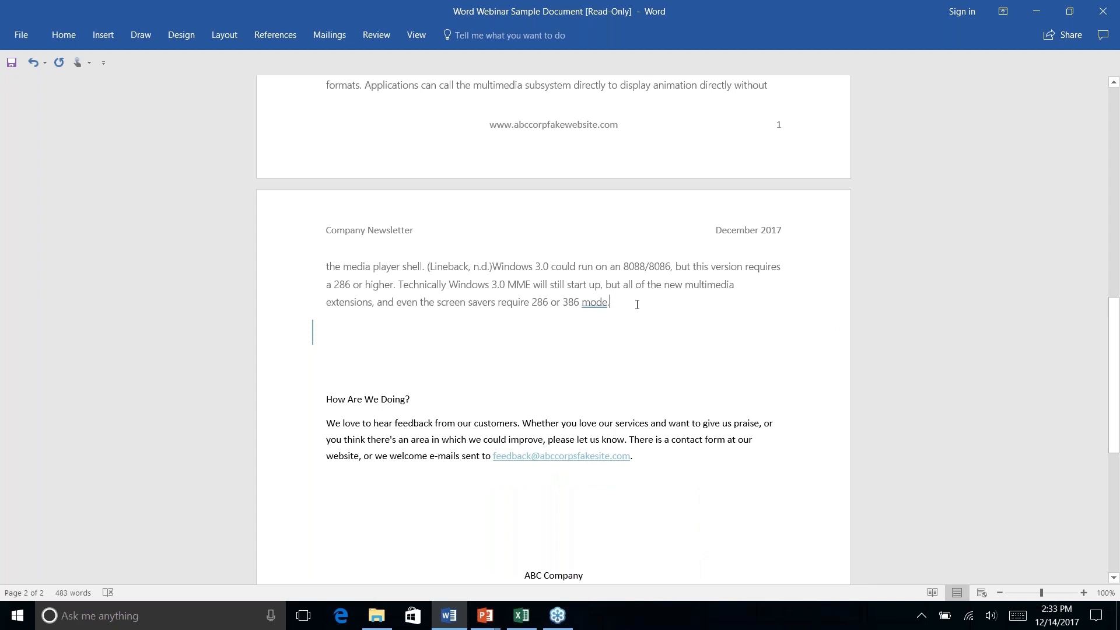
key("Delete")
key("Down")
key("Down")
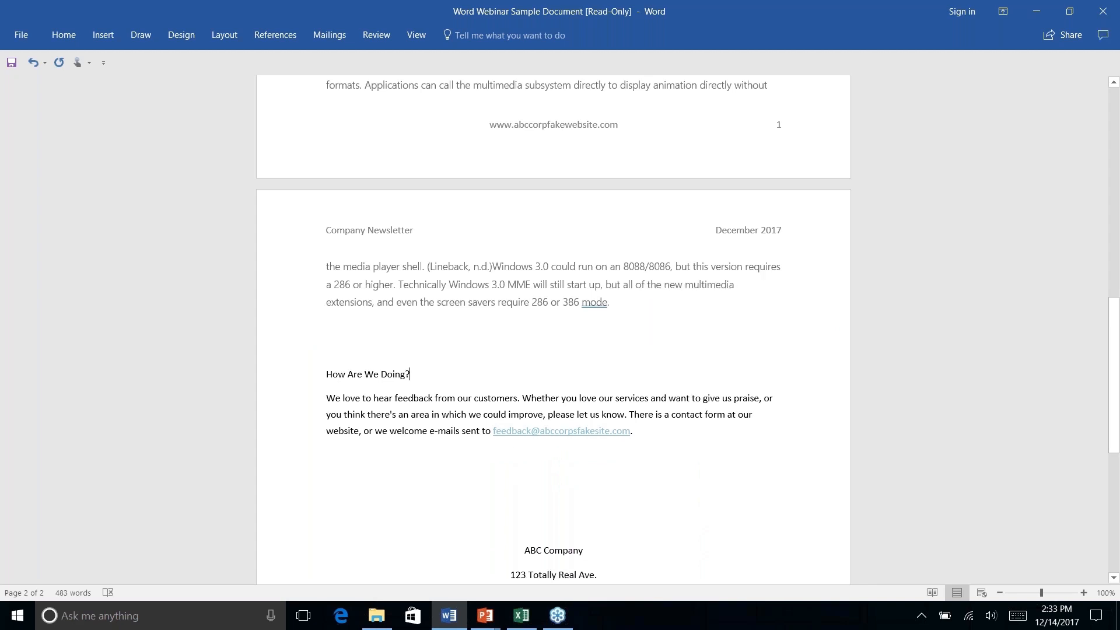
left_click(328, 328)
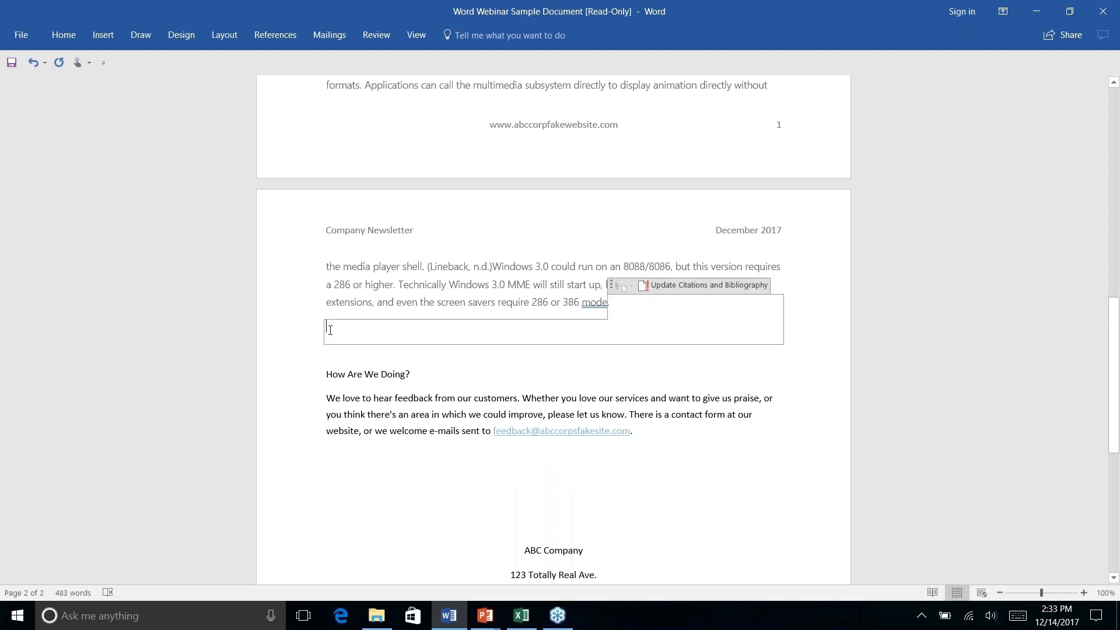
right_click(467, 355)
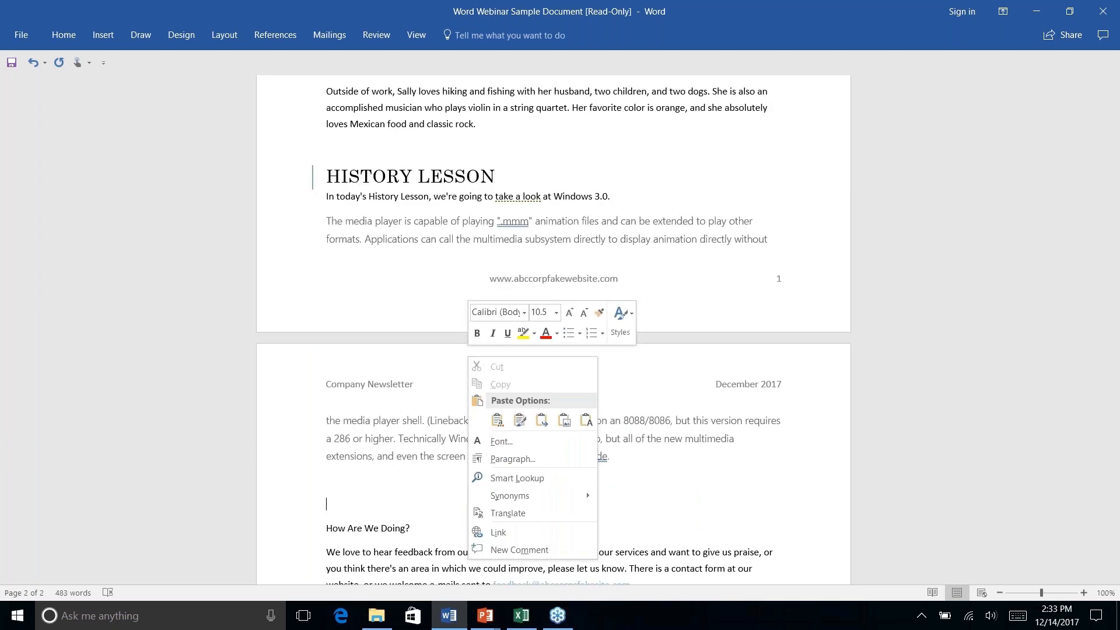
left_click(395, 318)
Step: Select the "How Are We Doing?" line on page 2 and bring up the available text styles
scroll(405, 272, "down", 10)
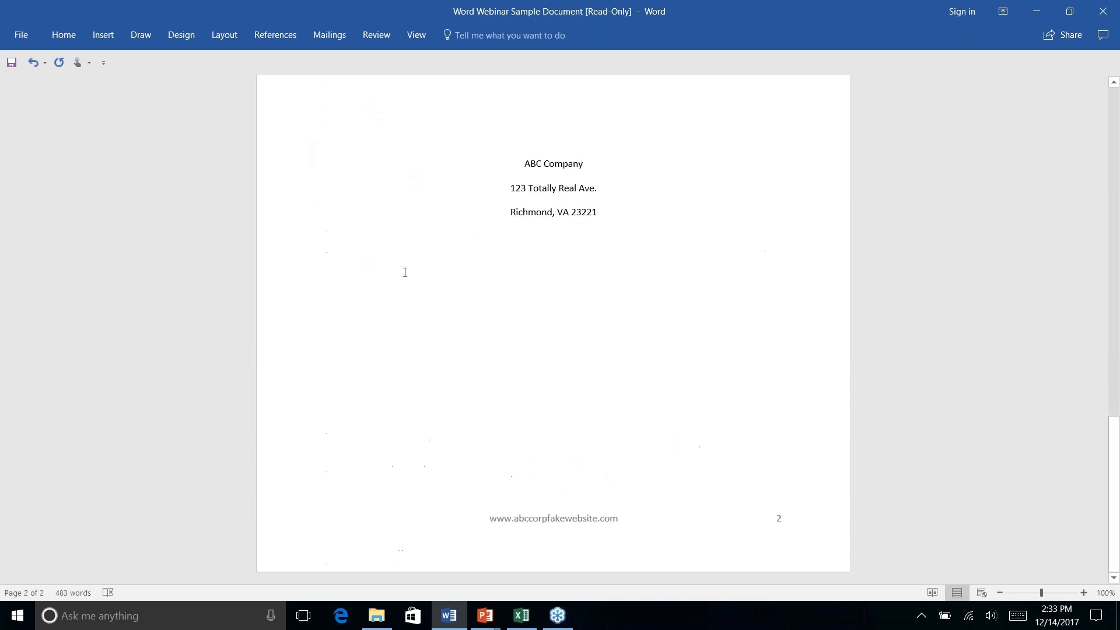
scroll(405, 273, "up", 5)
right_click(405, 272)
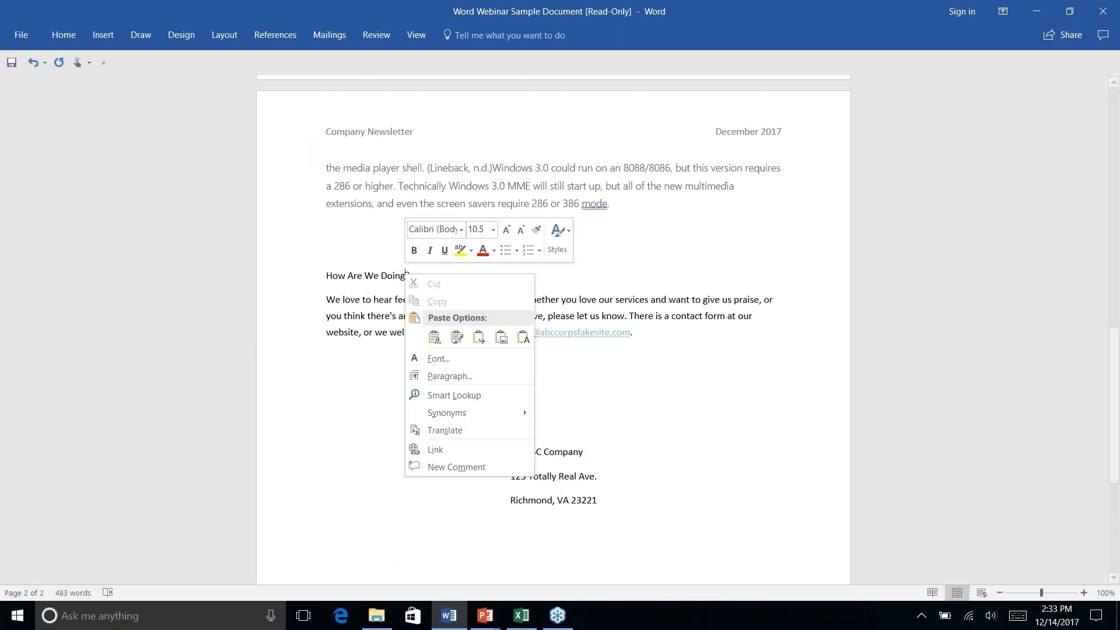
left_click(405, 274)
triple_click(405, 276)
left_click(64, 36)
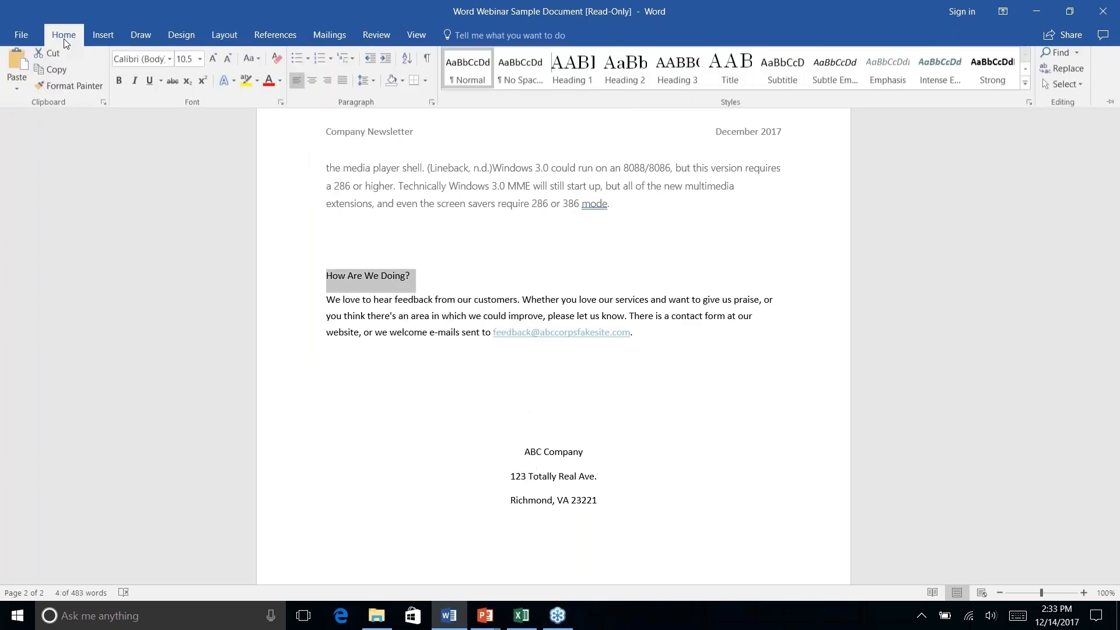
Step: Apply the Heading 1 style to the "How Are We Doing?" line
left_click(582, 77)
scroll(622, 273, "down", 5)
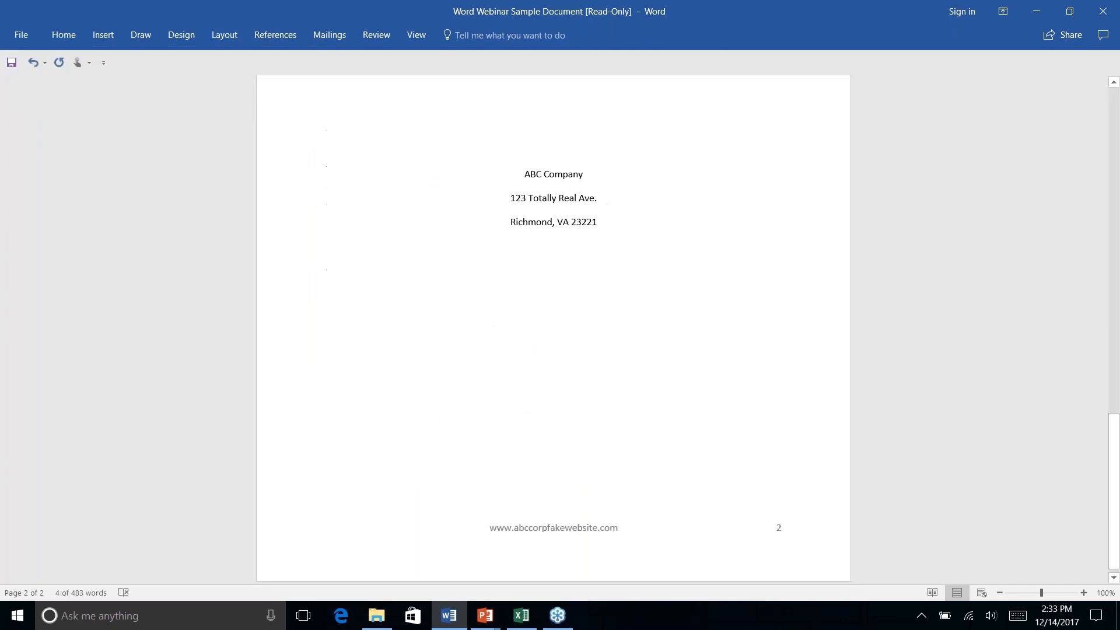
Step: Add a blank line between the newsletter title and the Introduction heading, and place the cursor on it
scroll(471, 293, "up", 15)
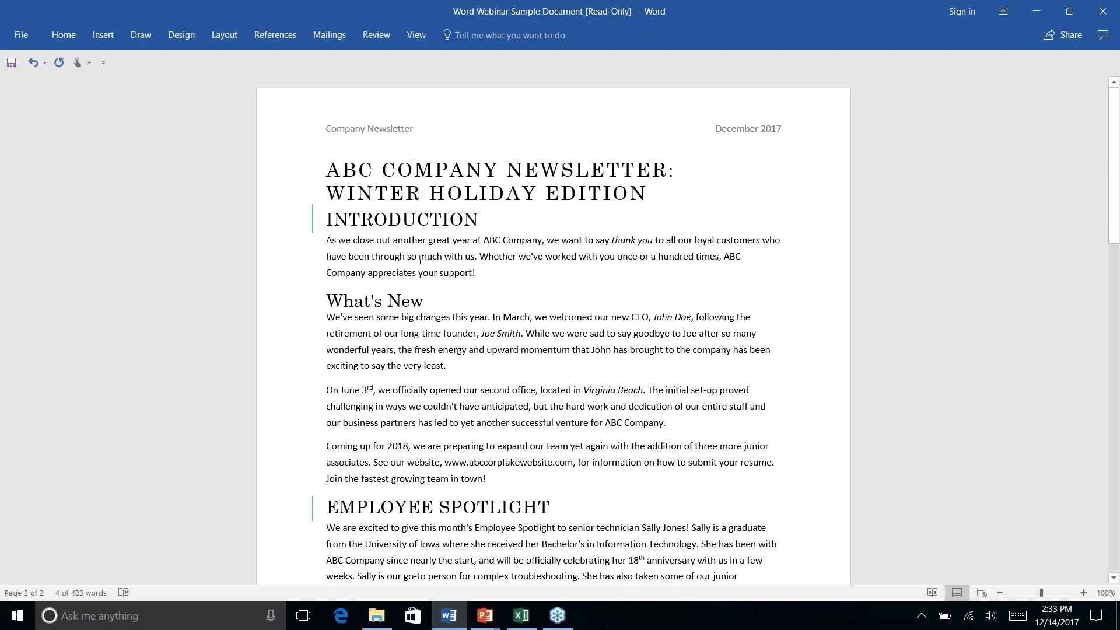
left_click(419, 258)
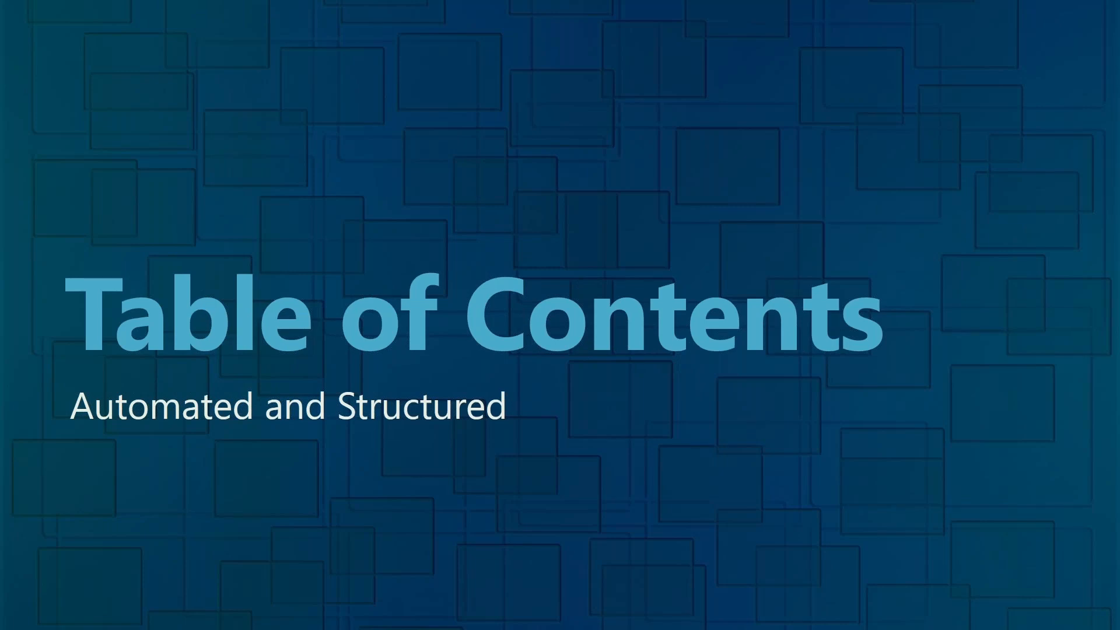
key("alt+Tab")
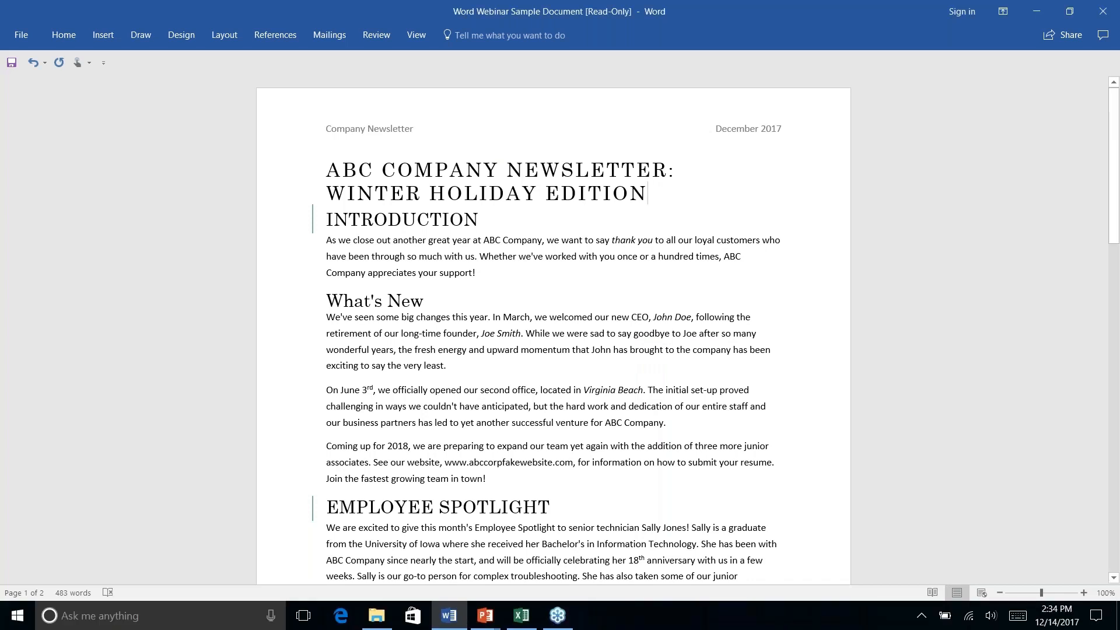
key("Return")
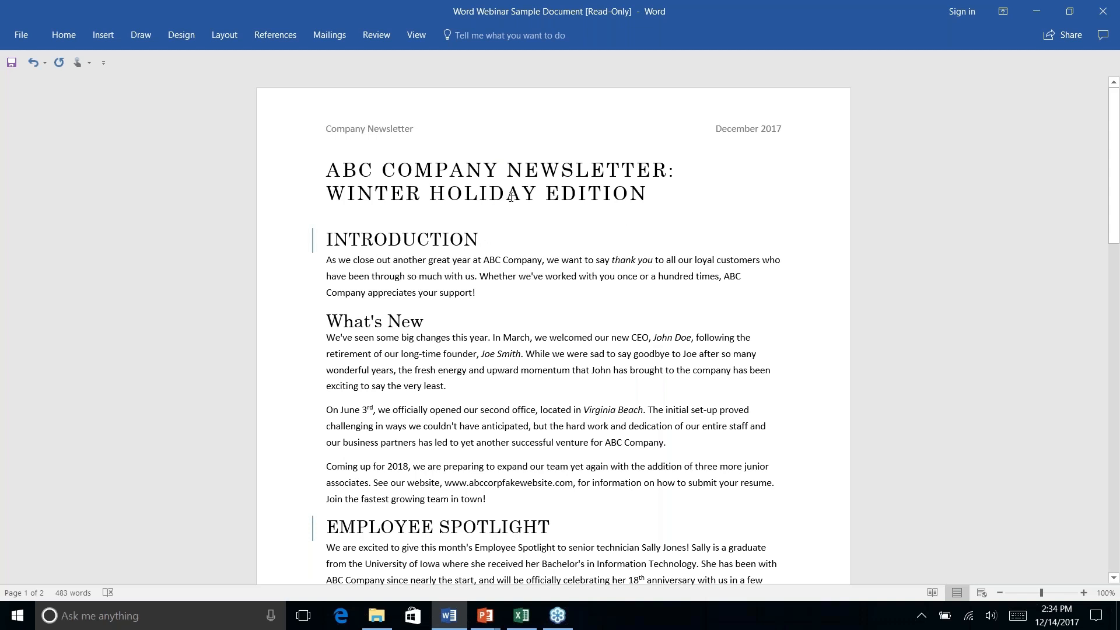
left_click(478, 208)
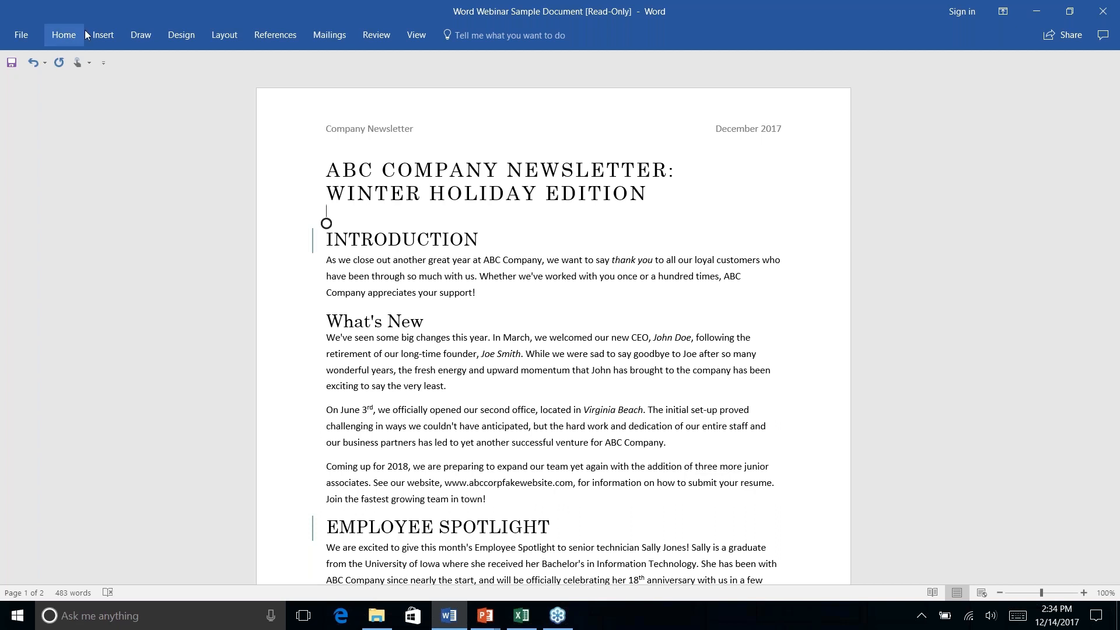
Step: Insert the built-in Automatic Table 1 table of contents on the blank line below the title
left_click(275, 34)
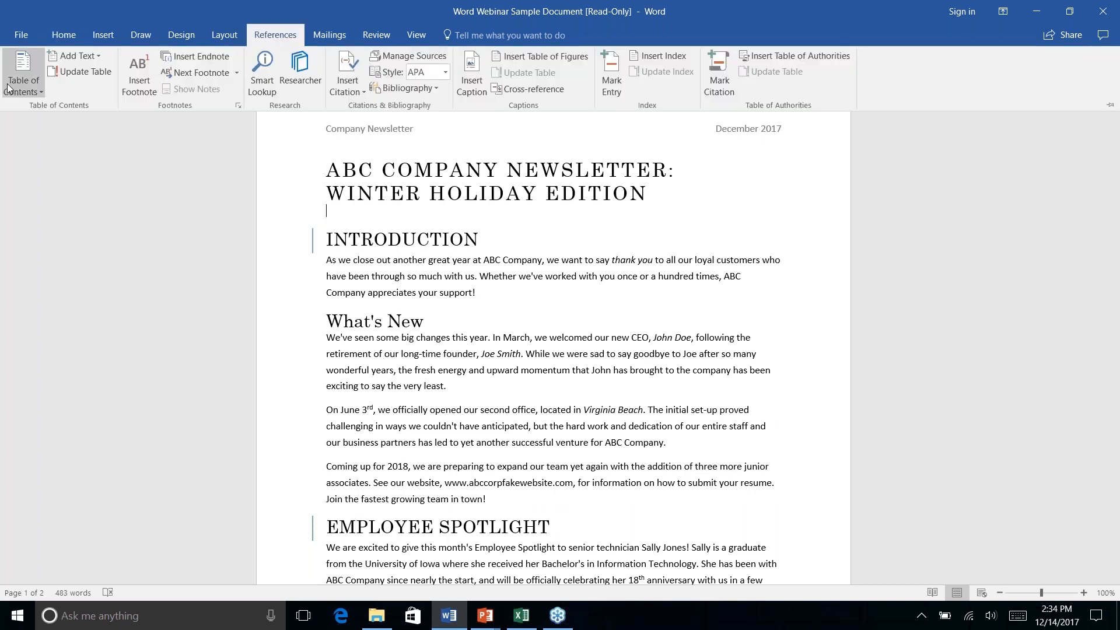
left_click(37, 94)
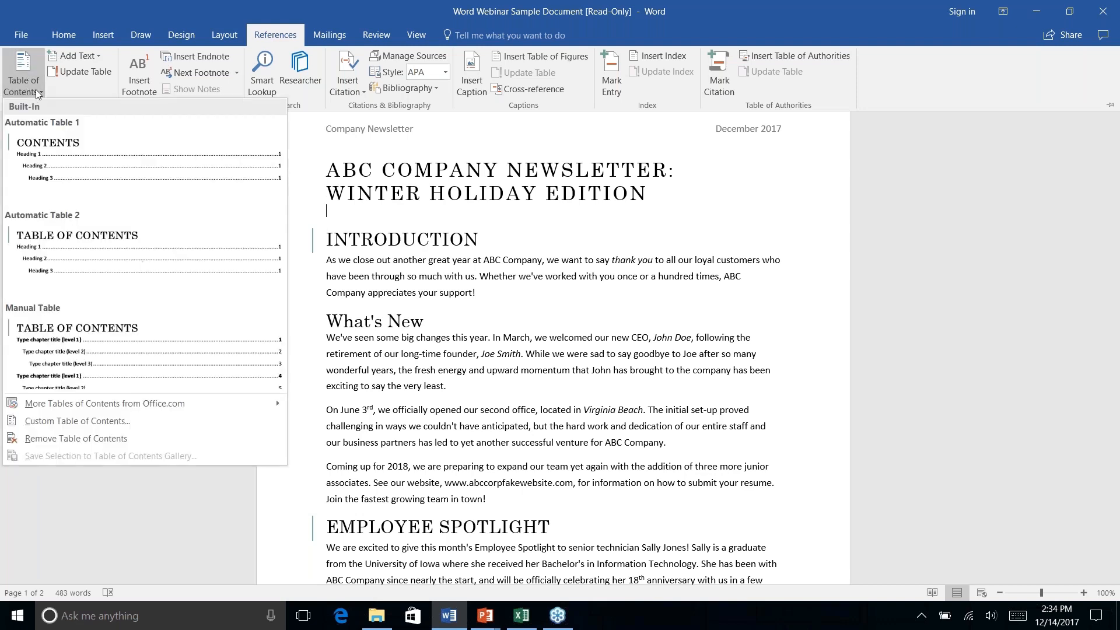
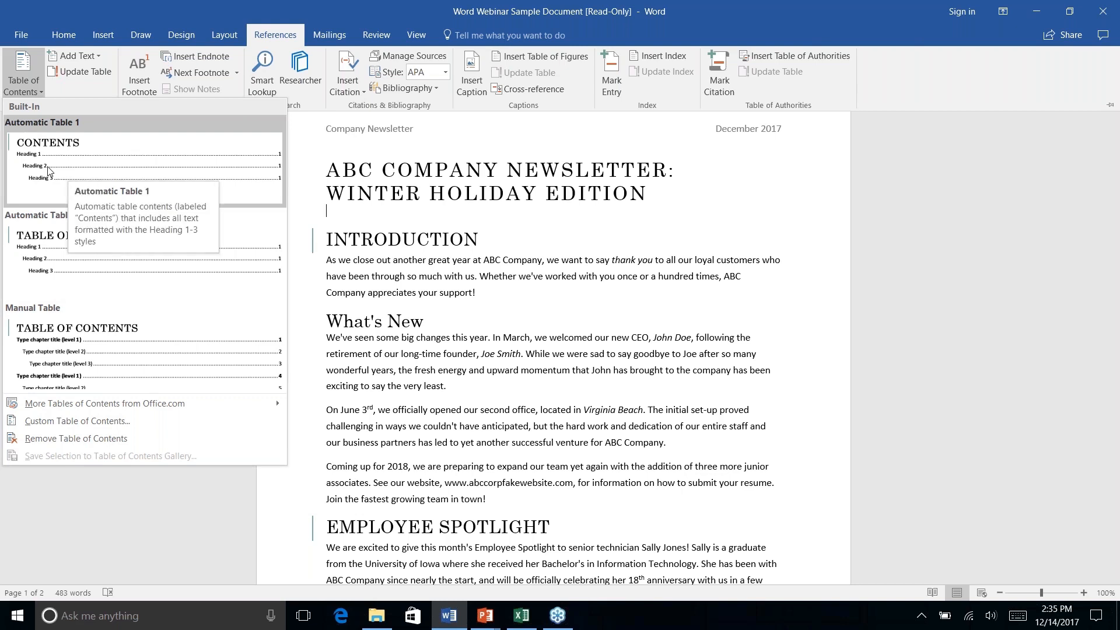
right_click(48, 171)
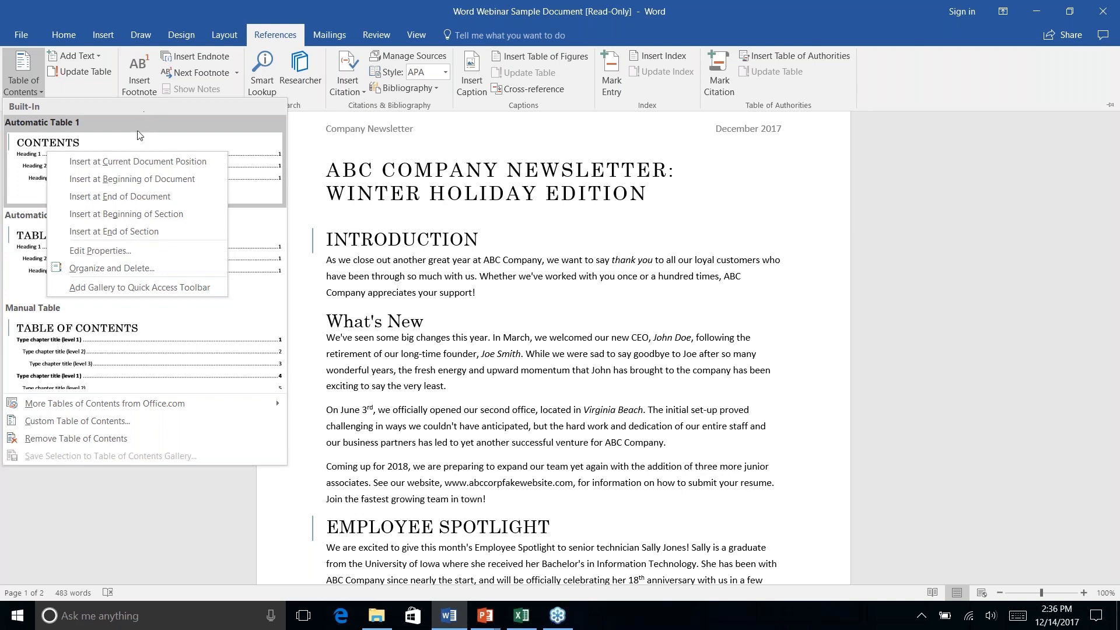
key("Escape")
key("Escape")
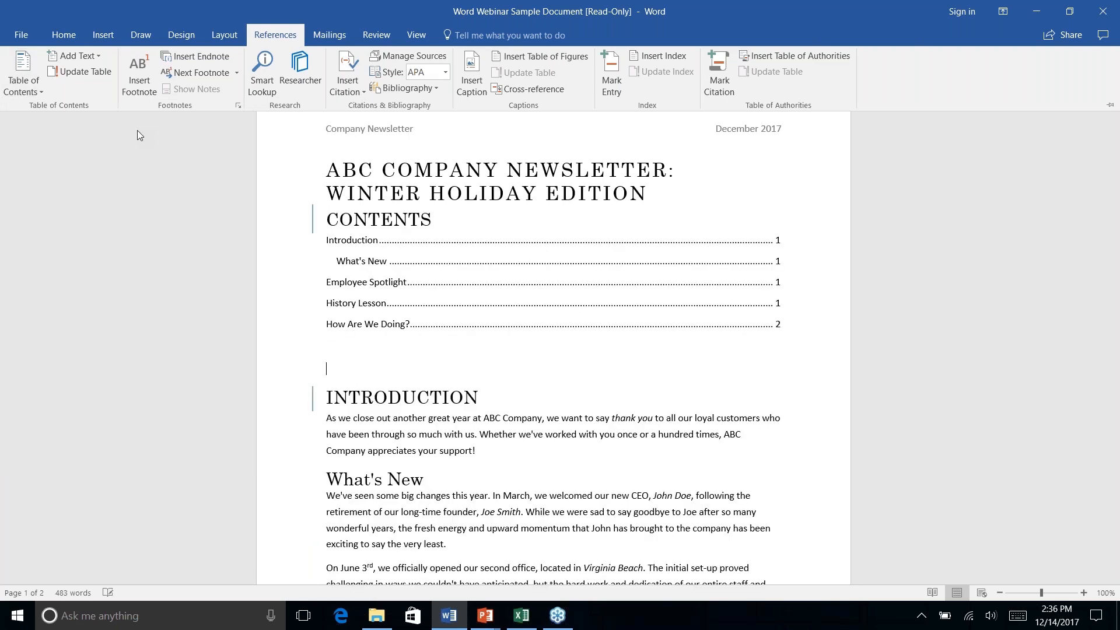
Step: Add a blank line between the newsletter title and the Contents heading
left_click(659, 298)
left_click(648, 194)
key("Return")
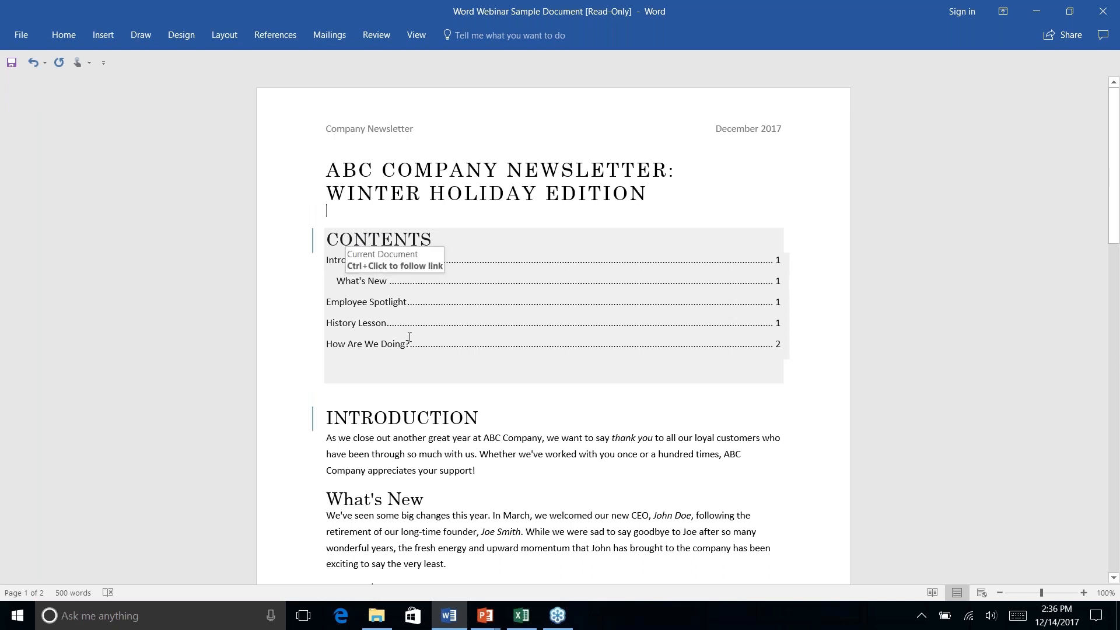
Step: Examine the table of contents against the document's headings and look at the option for updating it
left_click(330, 497)
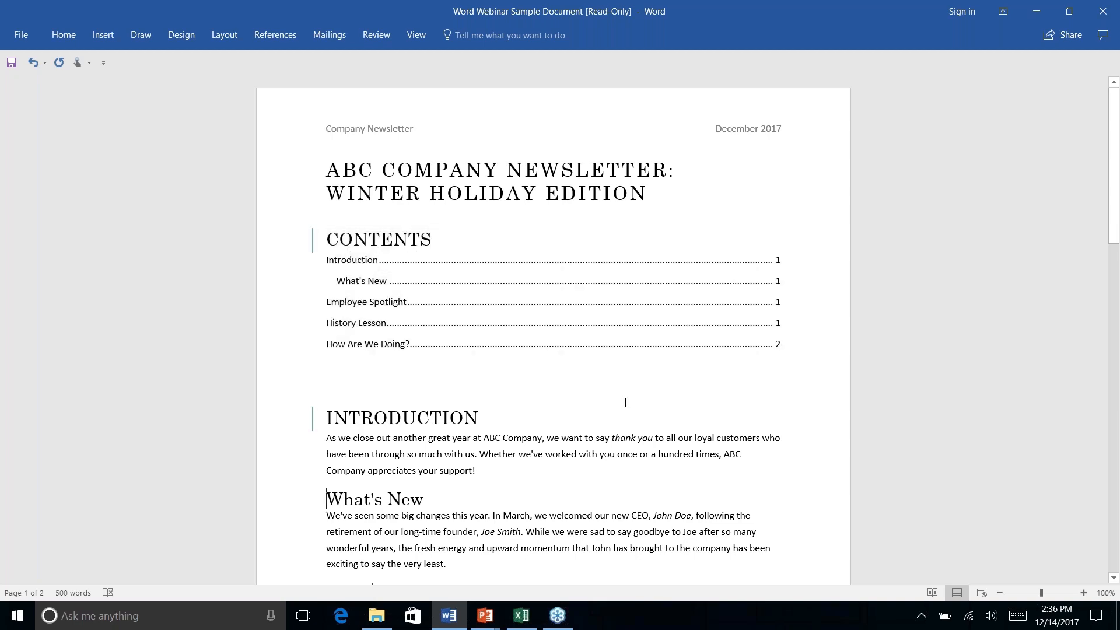
scroll(626, 401, "down", 5)
scroll(619, 385, "up", 5)
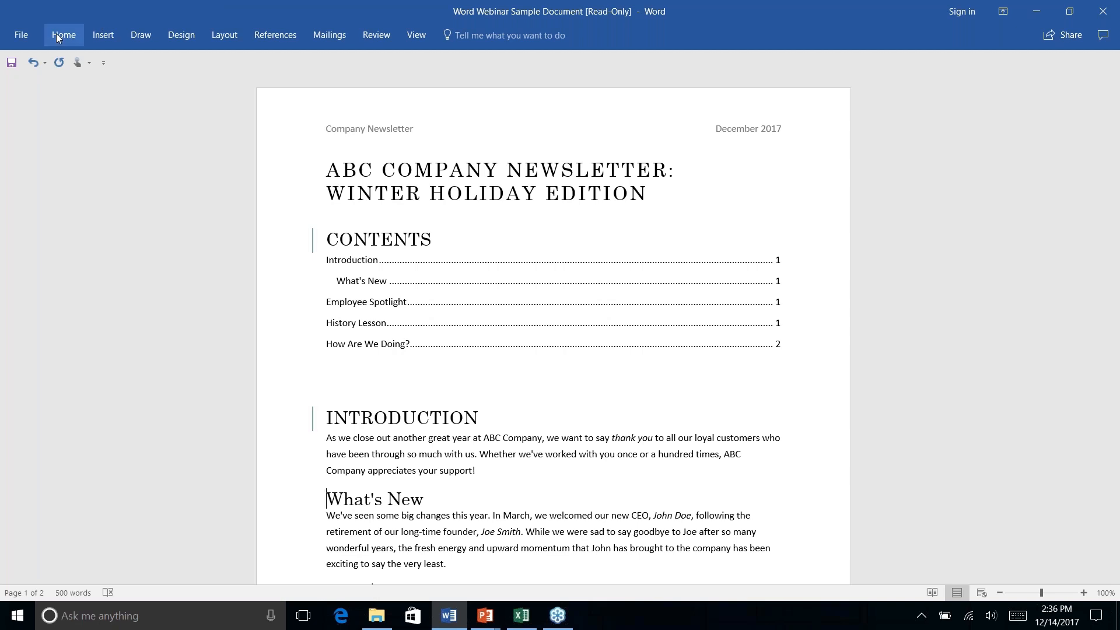
left_click(277, 36)
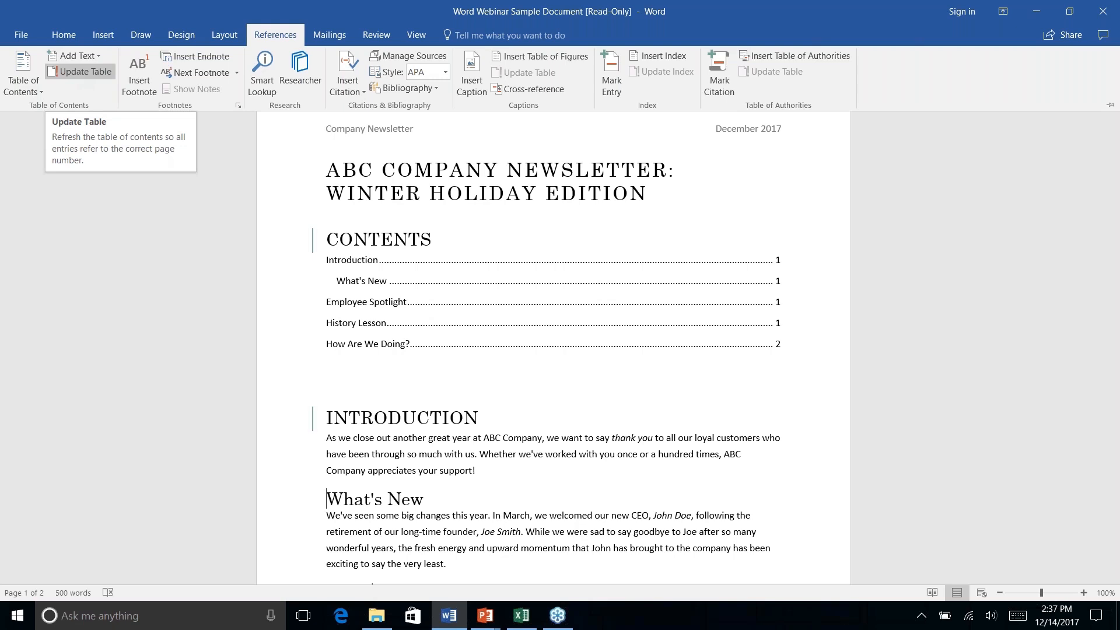
left_click(635, 374)
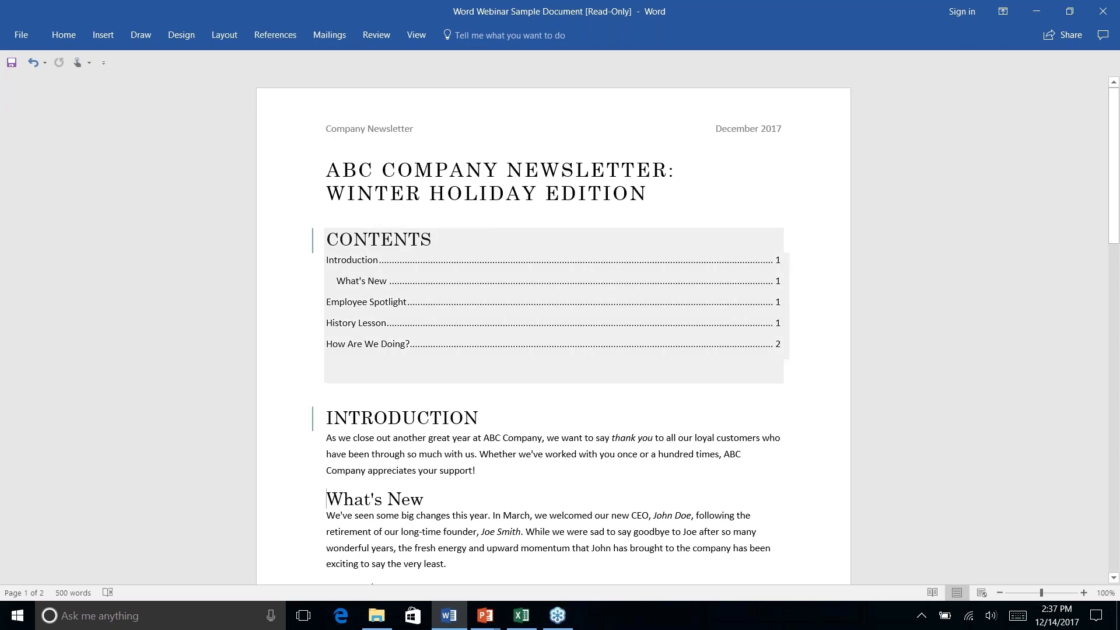
left_click(572, 353)
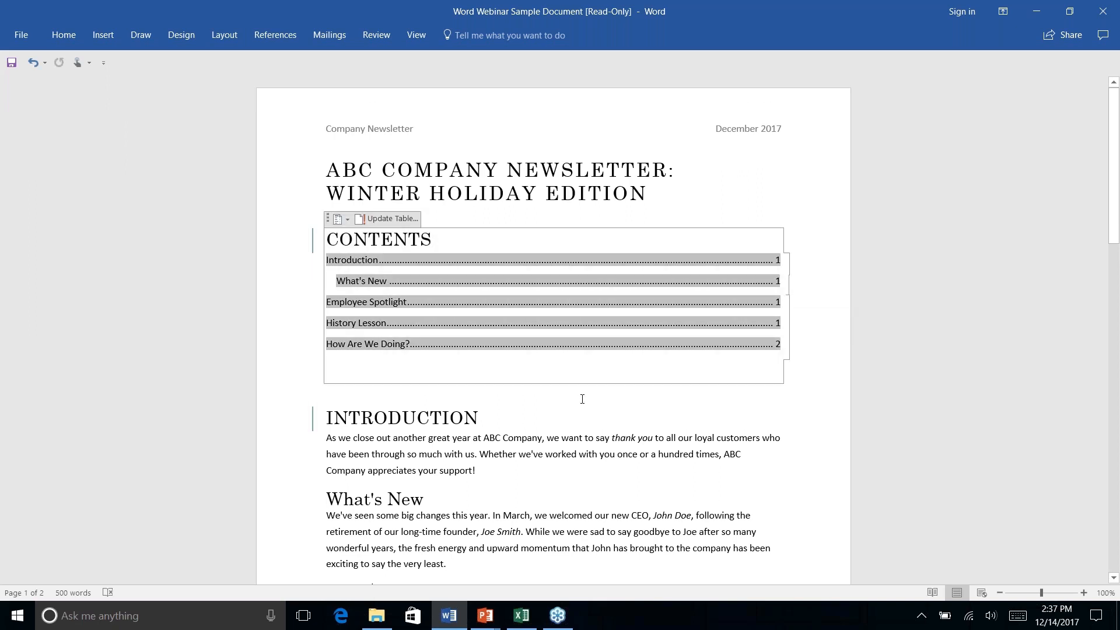
left_click(582, 398)
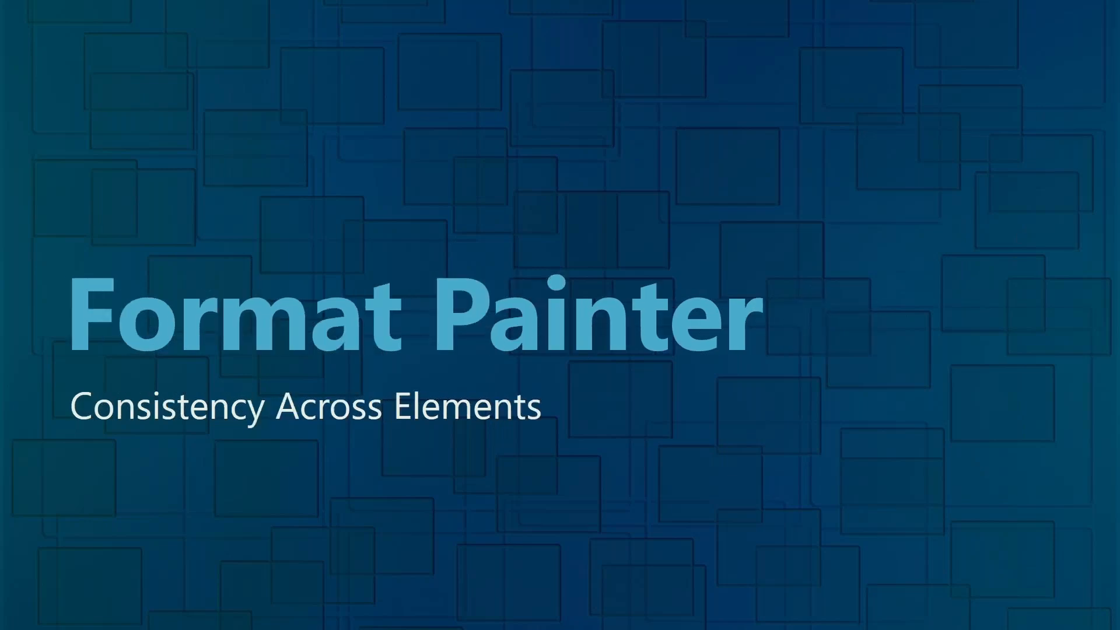
Step: Return to the newsletter document and place the cursor before "ABC Company" in the closing address block
key("alt+Tab")
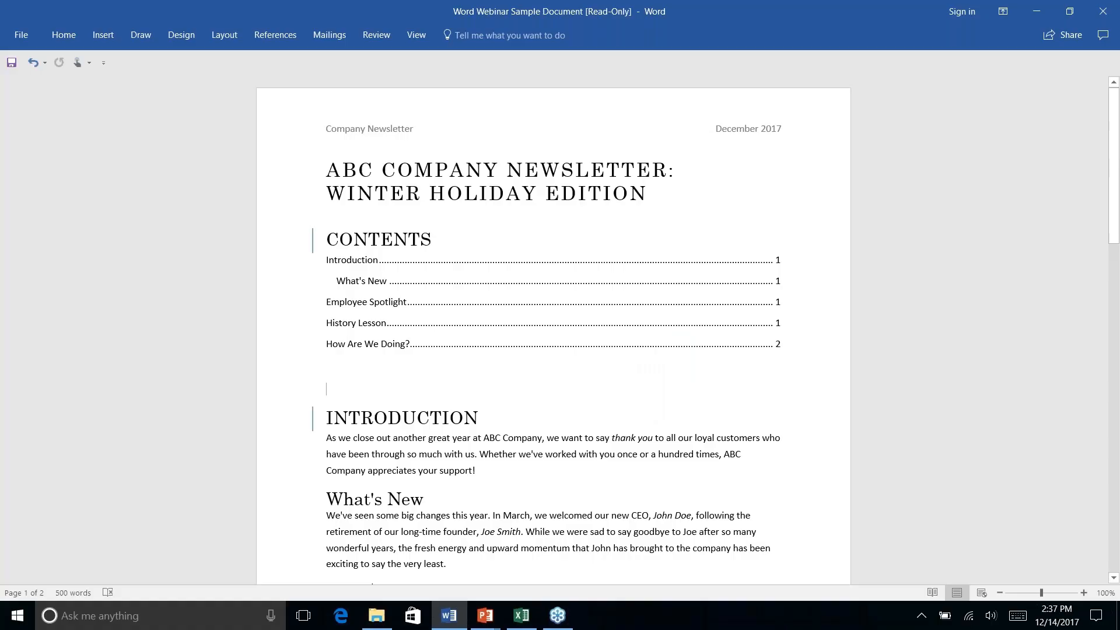
scroll(568, 432, "down", 1)
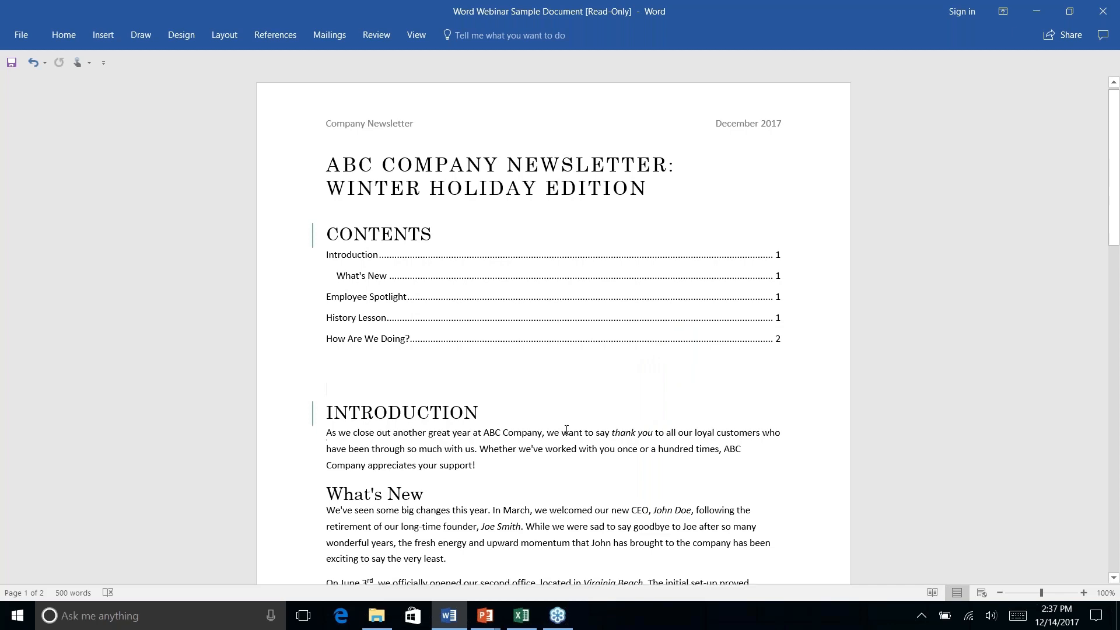
scroll(631, 305, "up", 1)
left_click(630, 305, "ctrl")
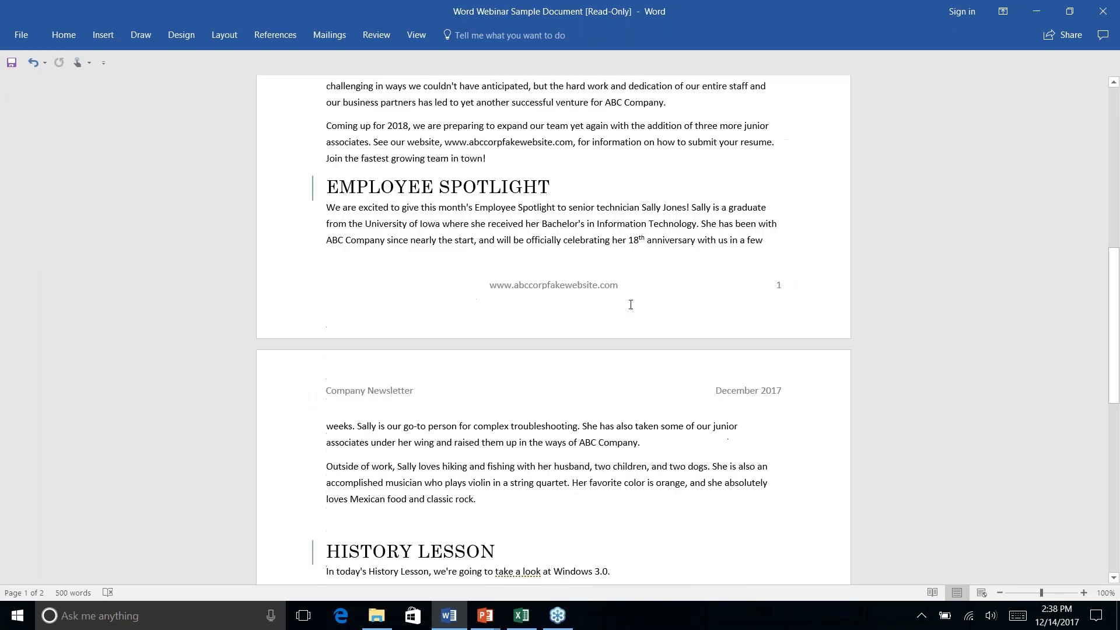
scroll(630, 304, "down", 10)
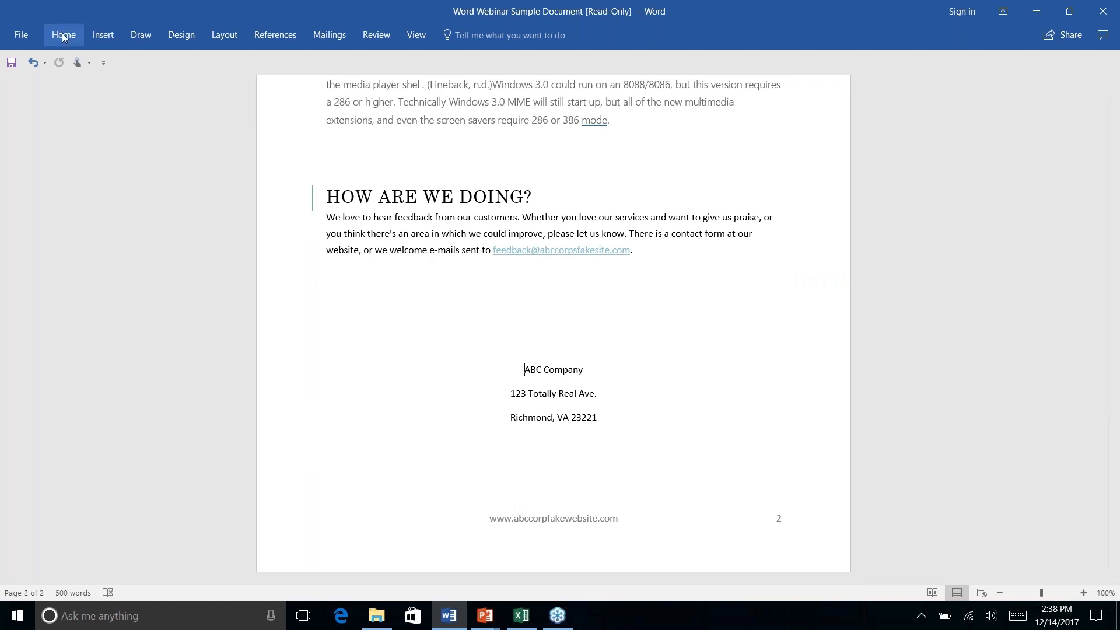
left_click(105, 36)
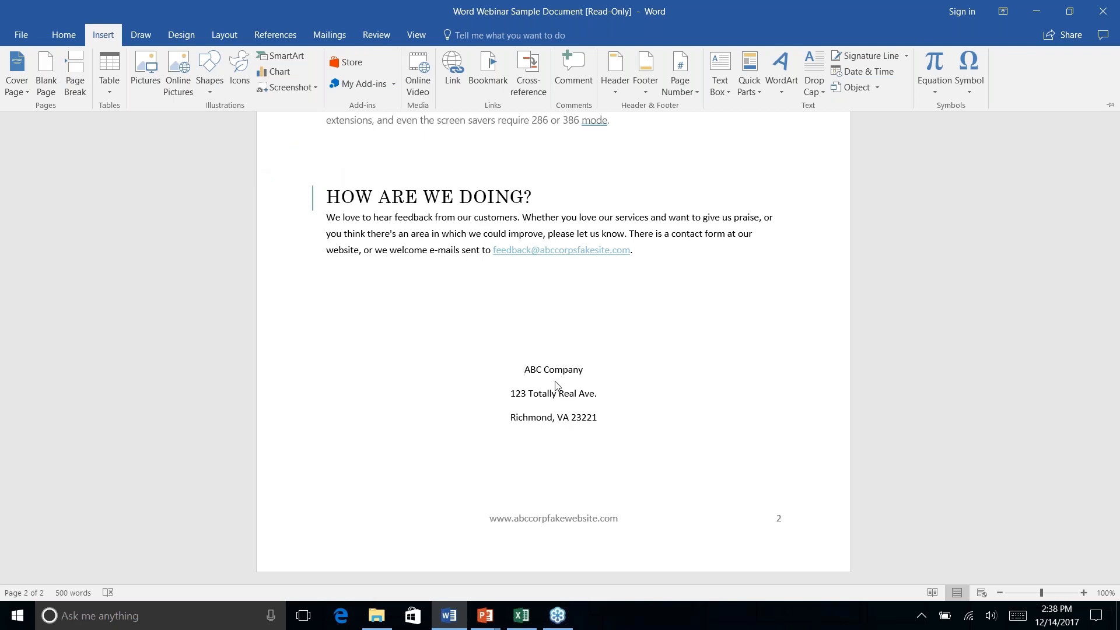
right_click(210, 92)
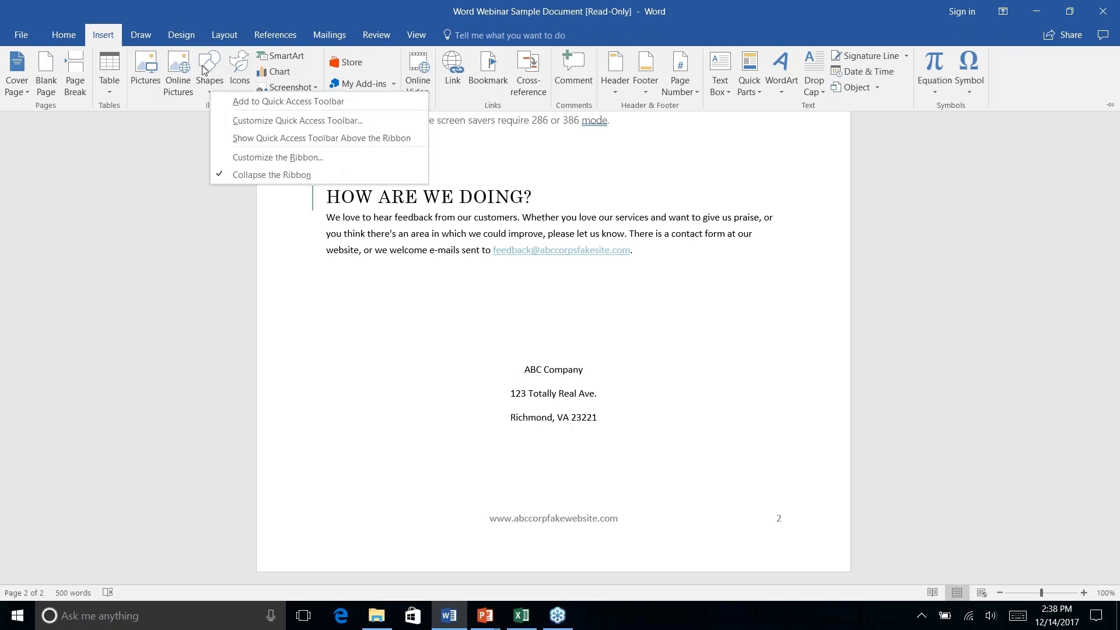
left_click(208, 66)
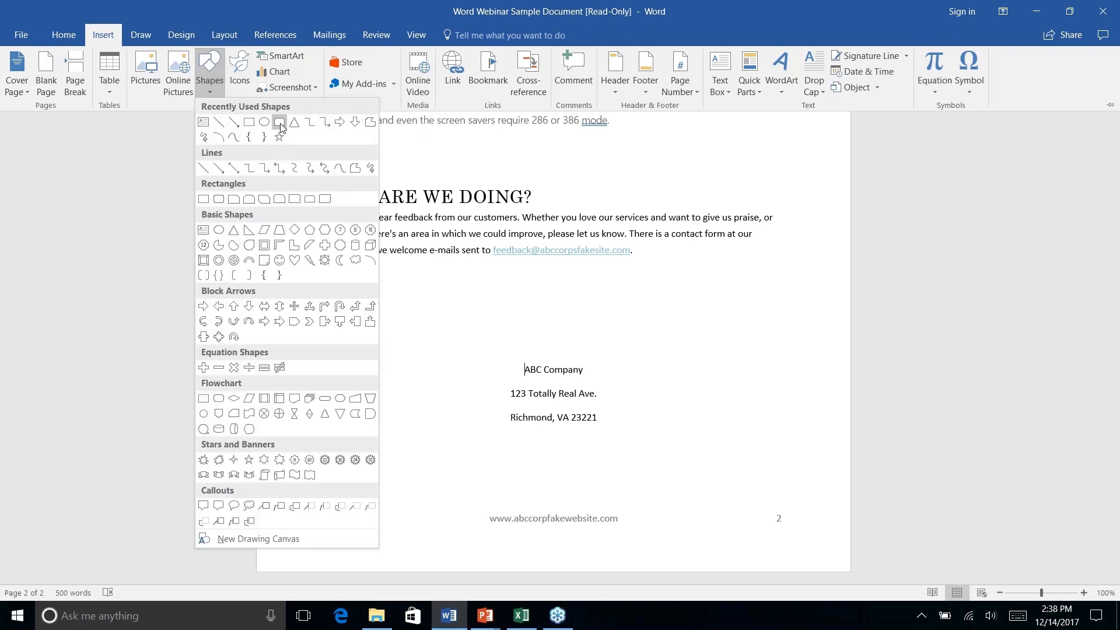
left_click(281, 122)
key("Escape")
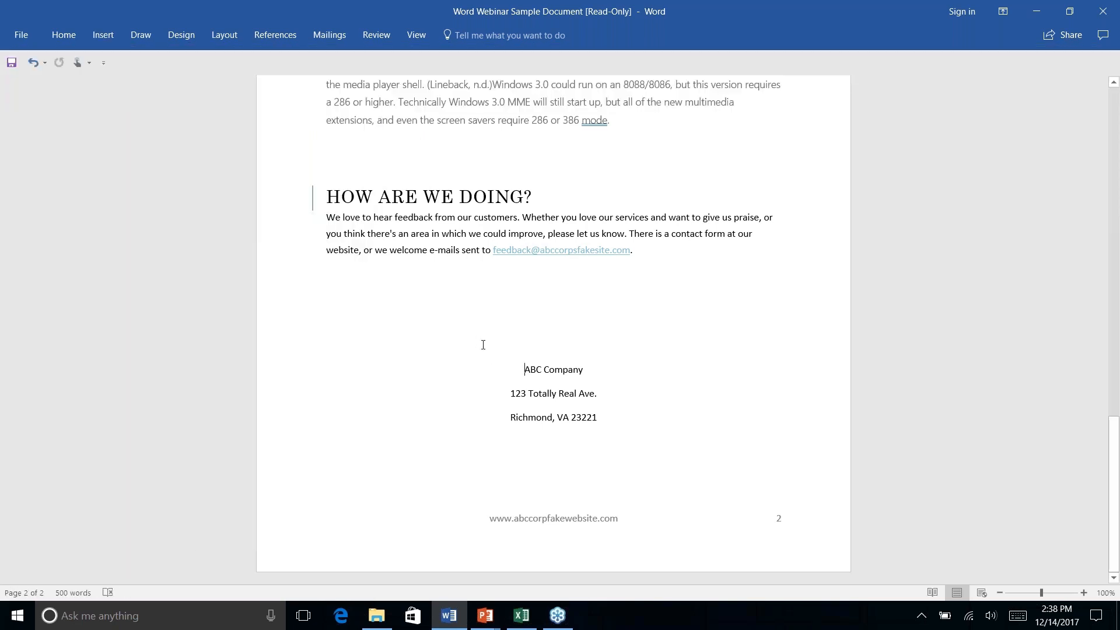
Step: Draw a rounded rectangle about 1.37" high and 1.77" wide over the company address block at the end of the document
left_click(133, 35)
left_click(103, 35)
left_click(217, 89)
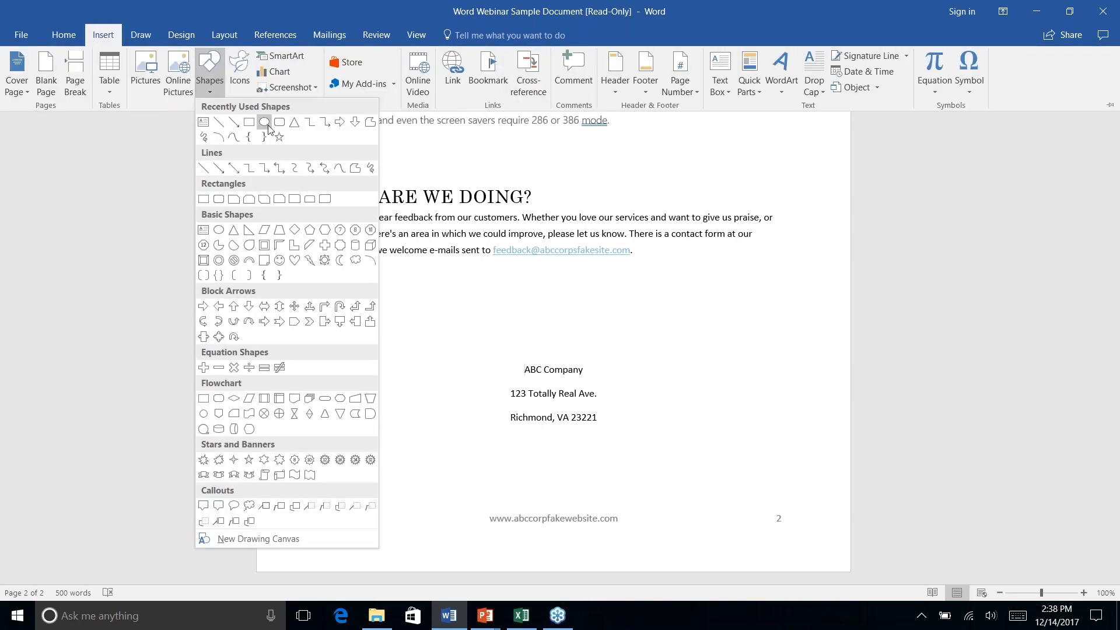
left_click(279, 122)
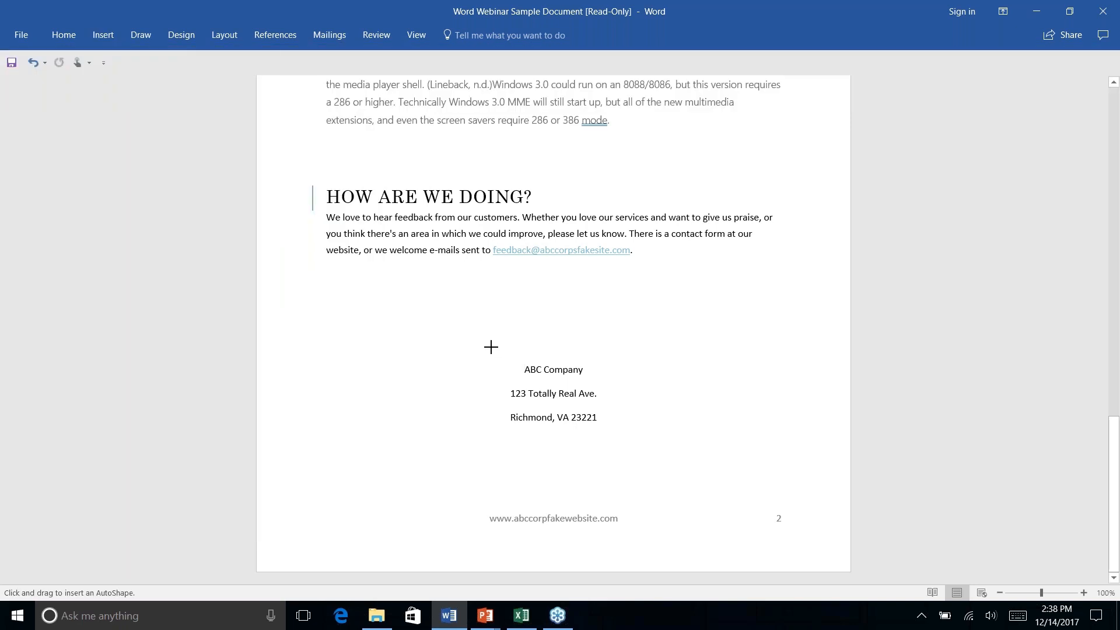
left_click_drag(490, 347, 615, 444)
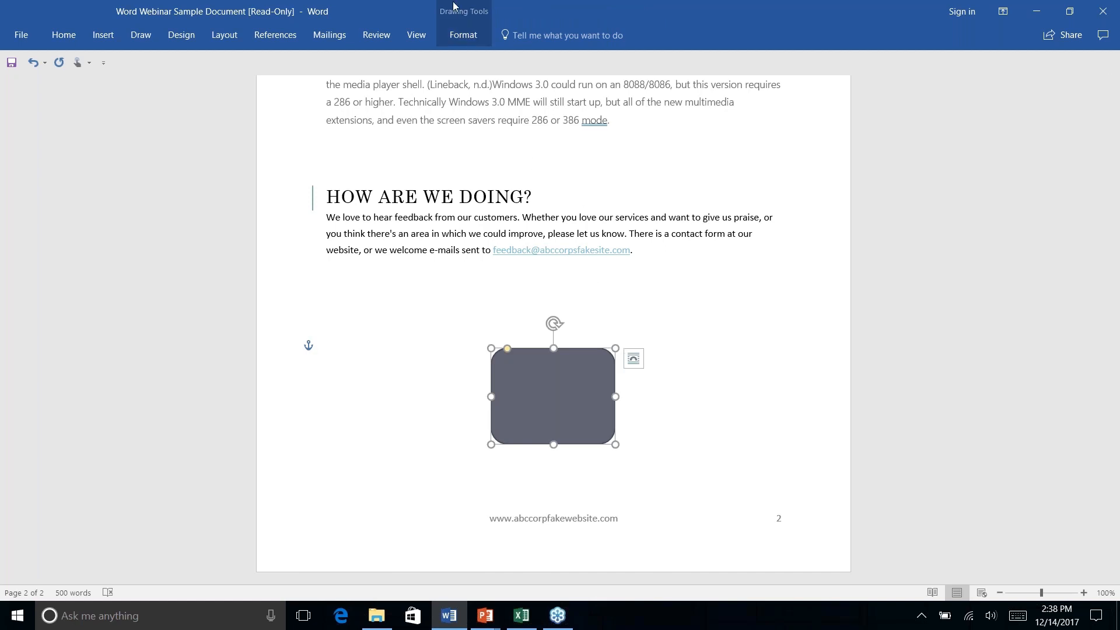
Step: Send the rounded rectangle behind the company address text and deselect it
left_click(464, 36)
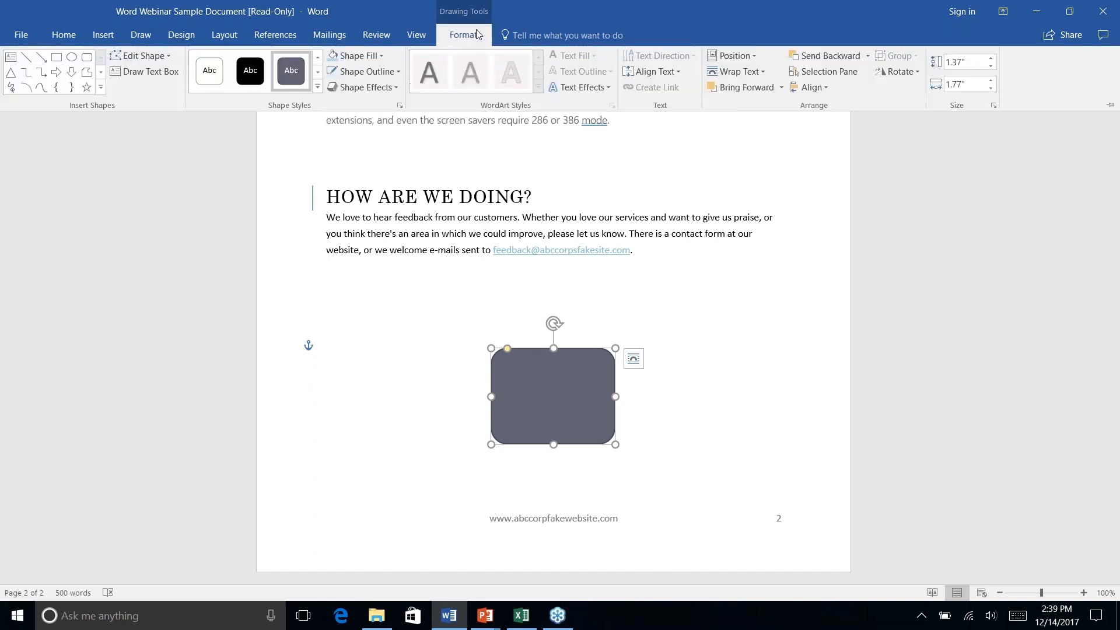
left_click(866, 56)
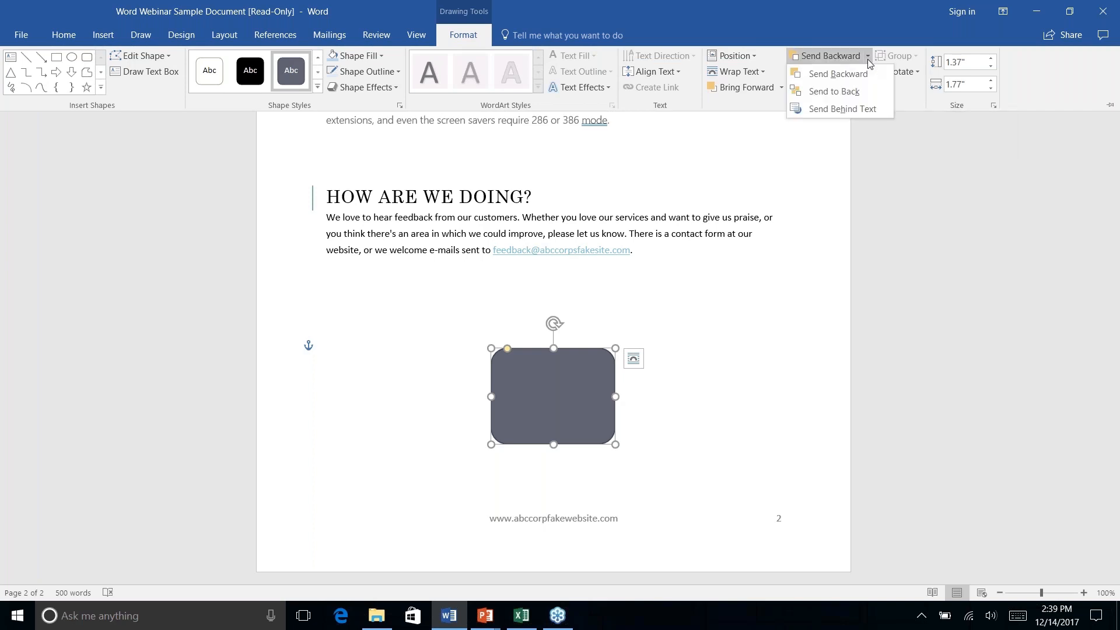
right_click(838, 111)
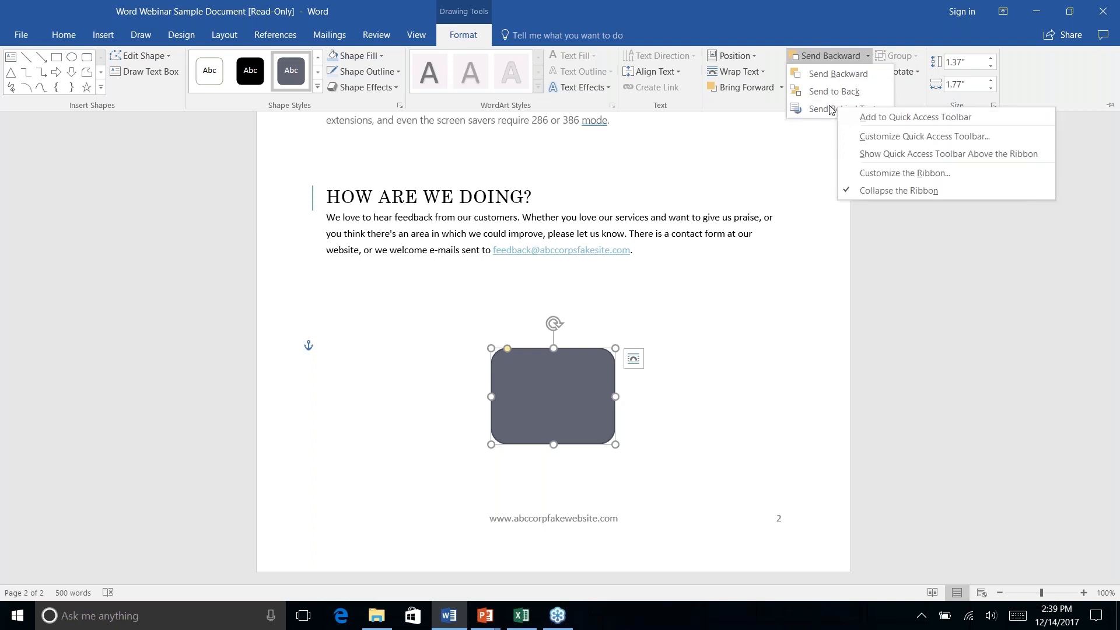
left_click(828, 110)
right_click(671, 416)
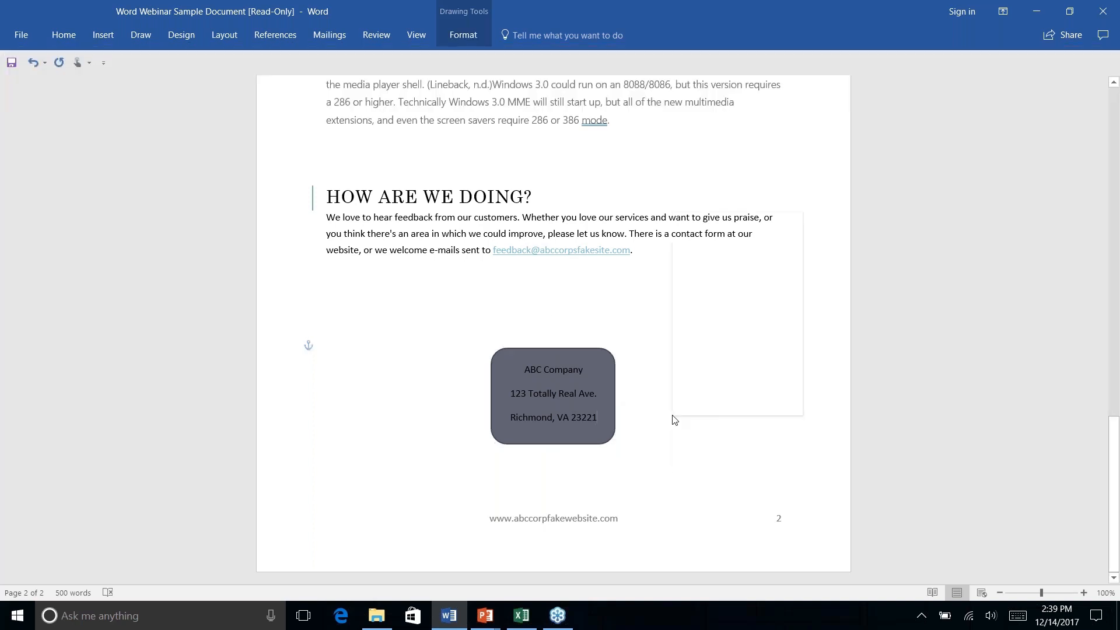
left_click(588, 372)
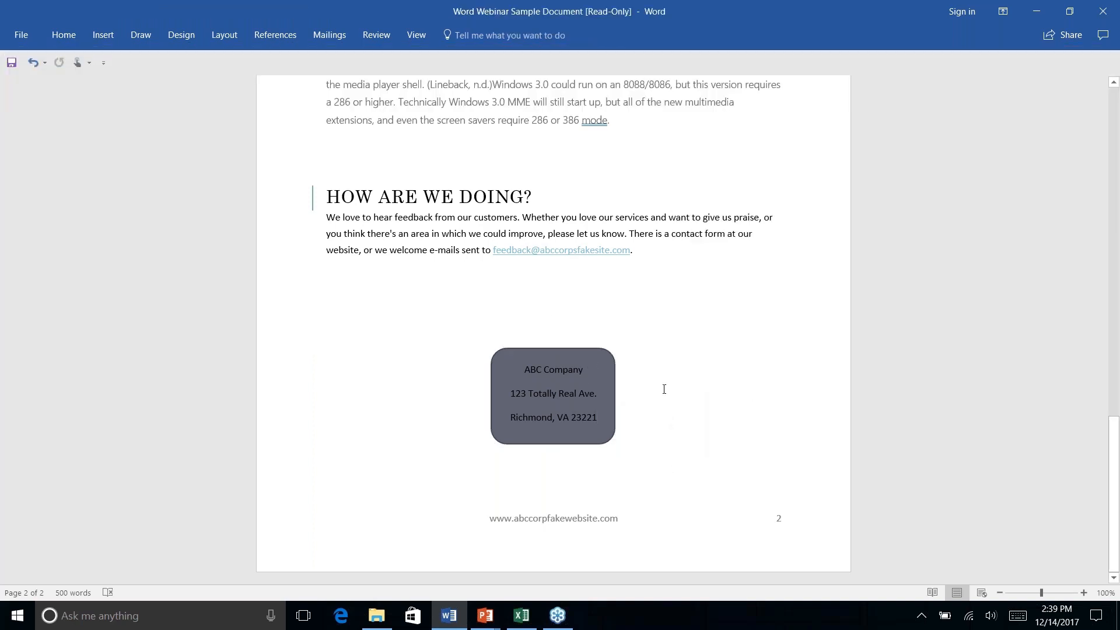
Step: Apply the light teal theme shape style to the rounded rectangle behind the company address and deselect it
left_click(600, 378)
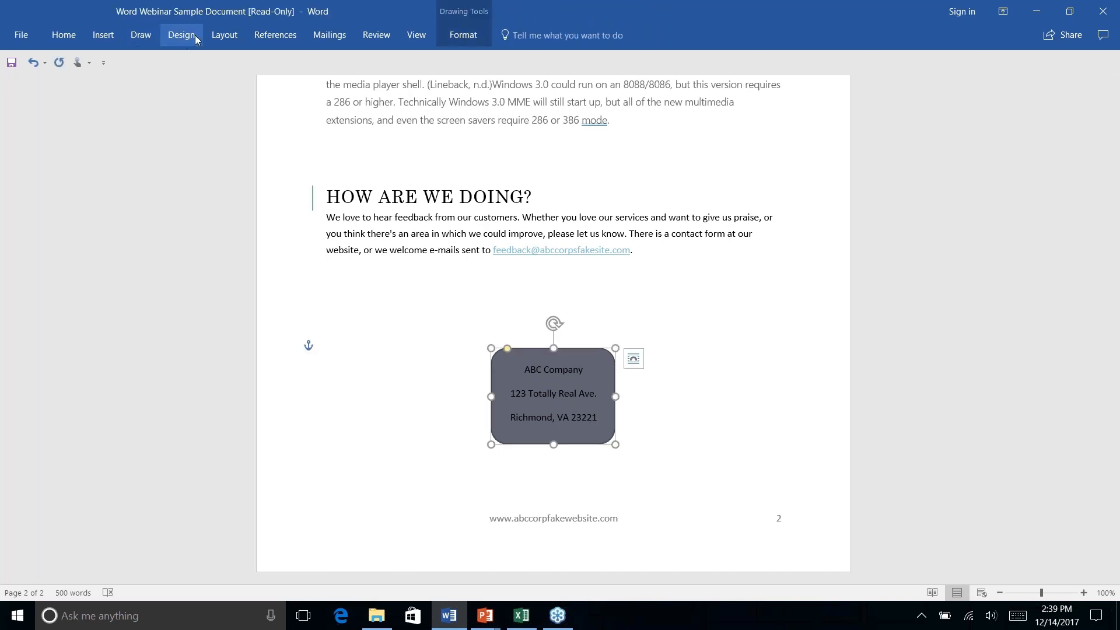
left_click(99, 36)
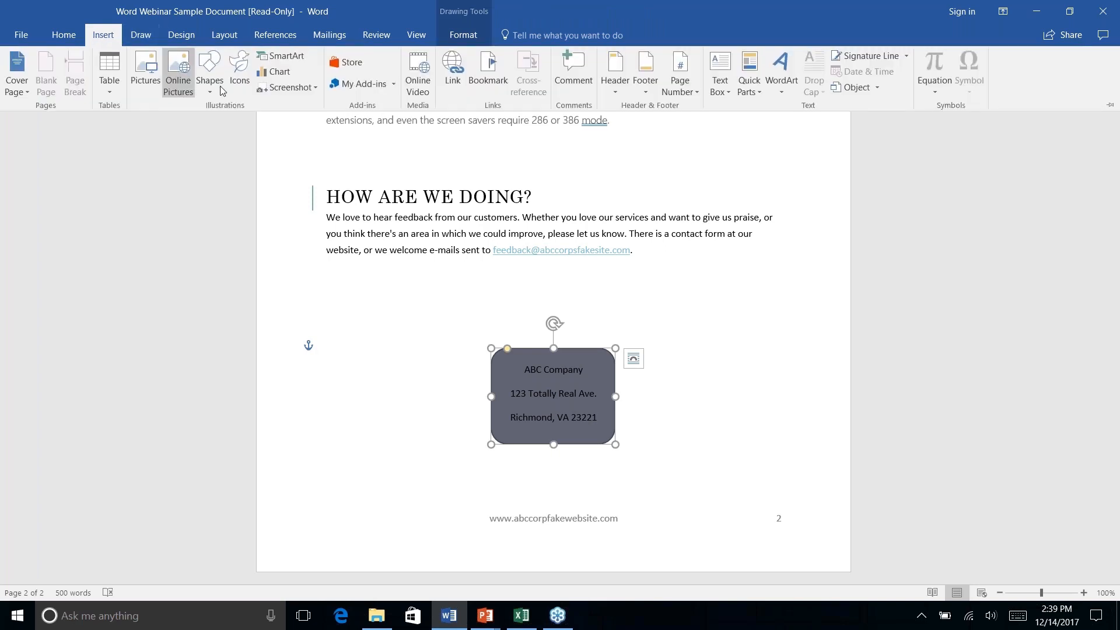
left_click(64, 36)
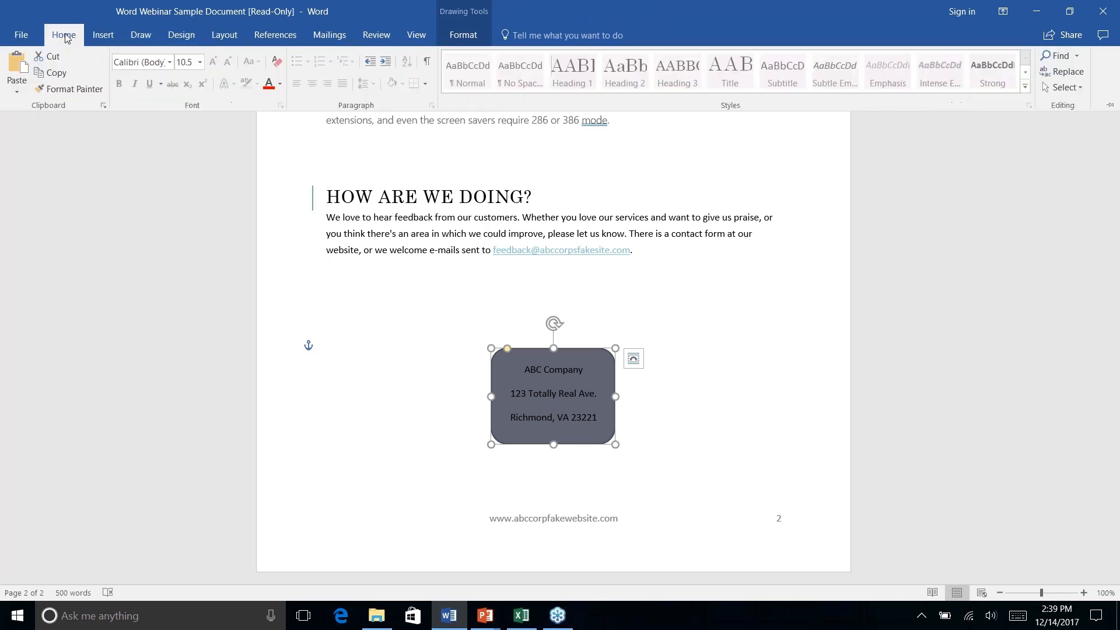
left_click(462, 36)
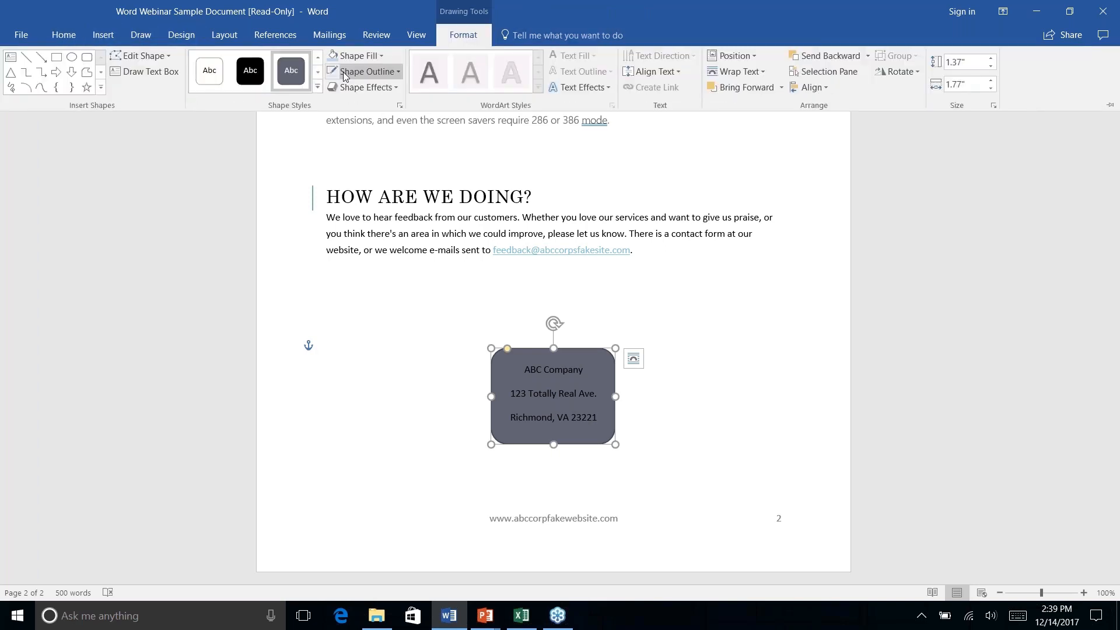
left_click(318, 86)
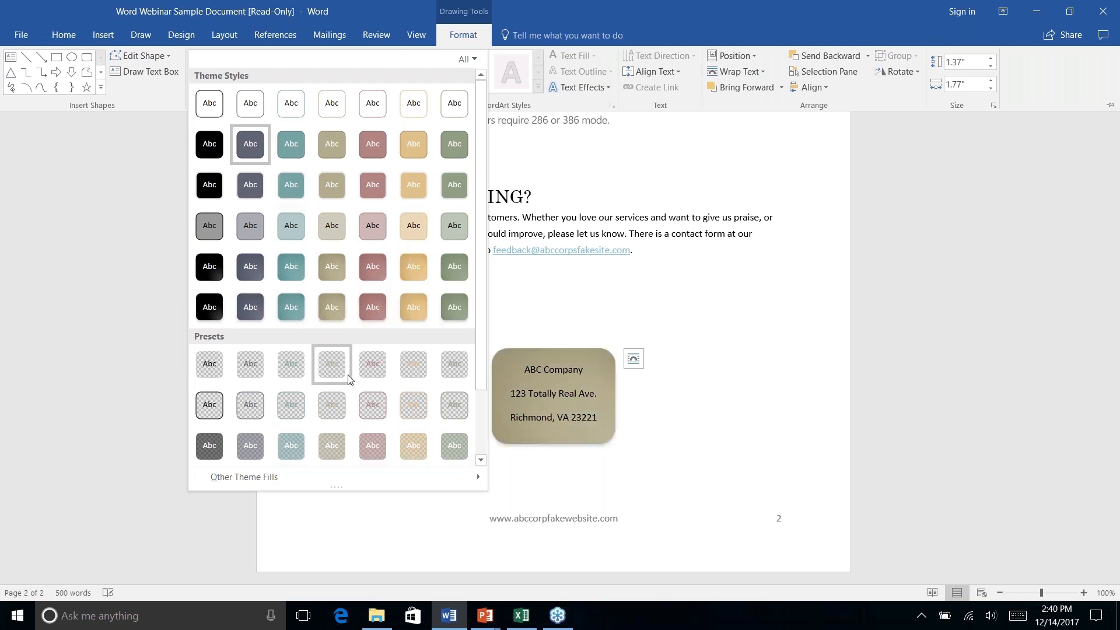
scroll(418, 324, "down", 2)
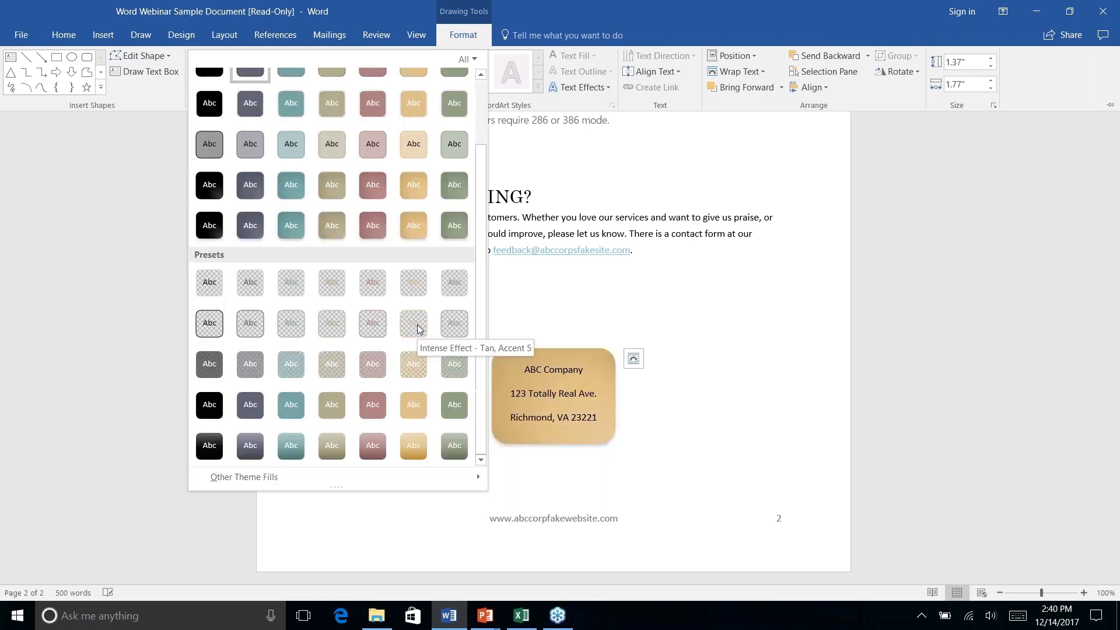
scroll(418, 324, "up", 2)
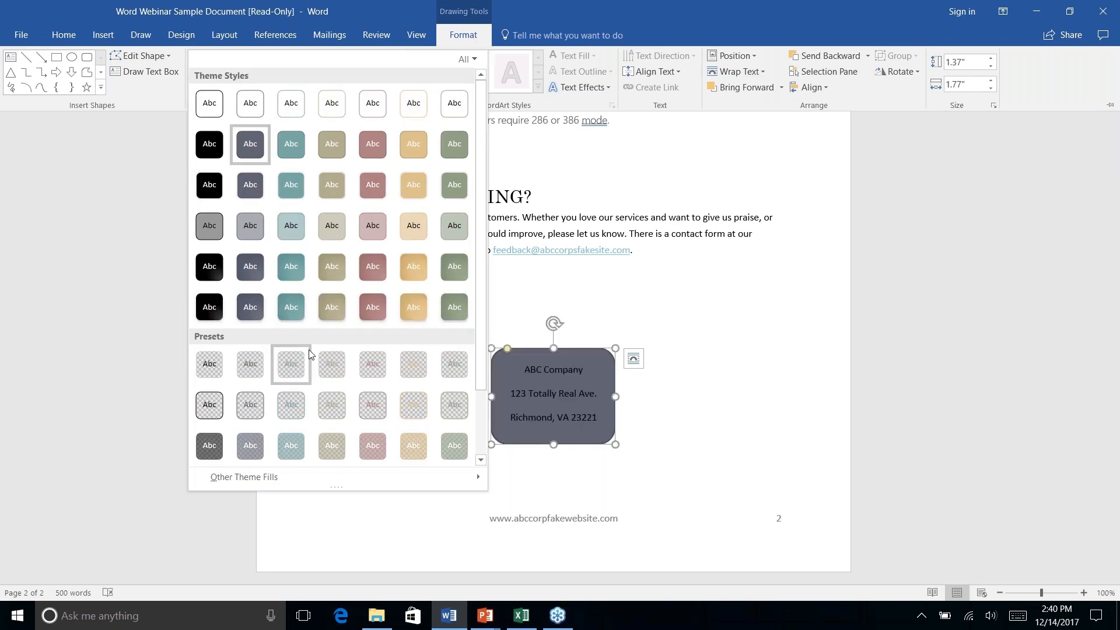
right_click(291, 229)
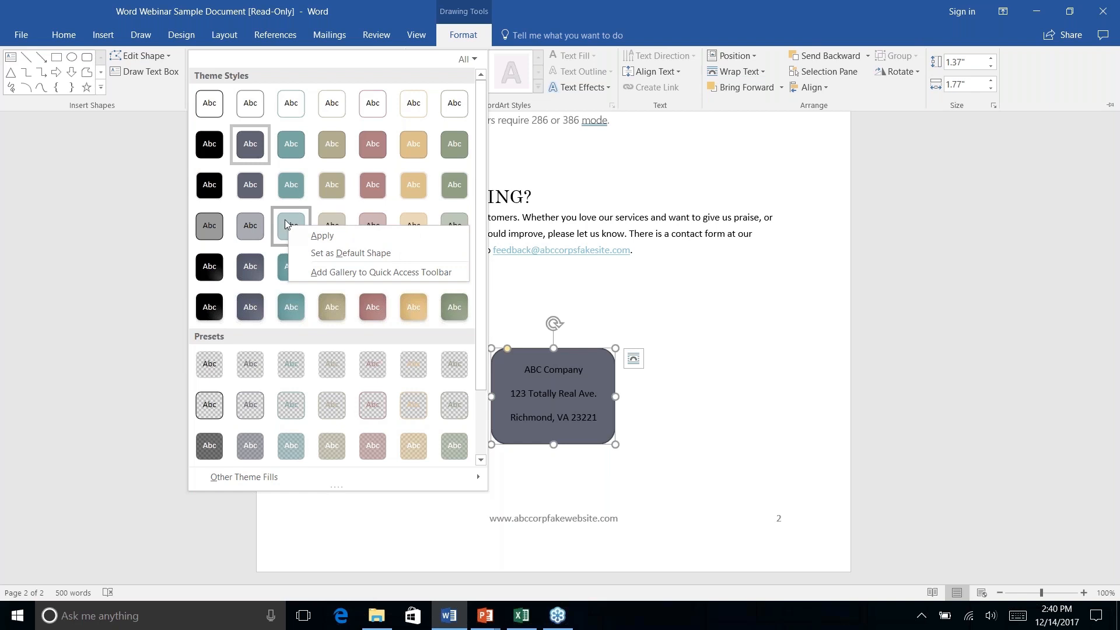
left_click(289, 225)
left_click(288, 225)
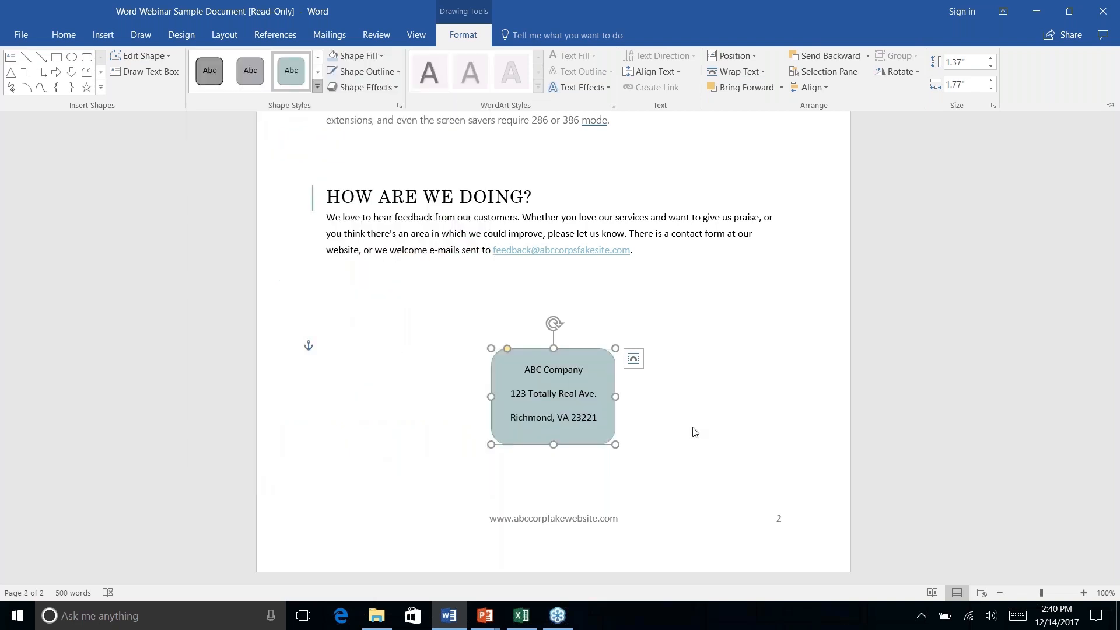
right_click(660, 428)
left_click(653, 421)
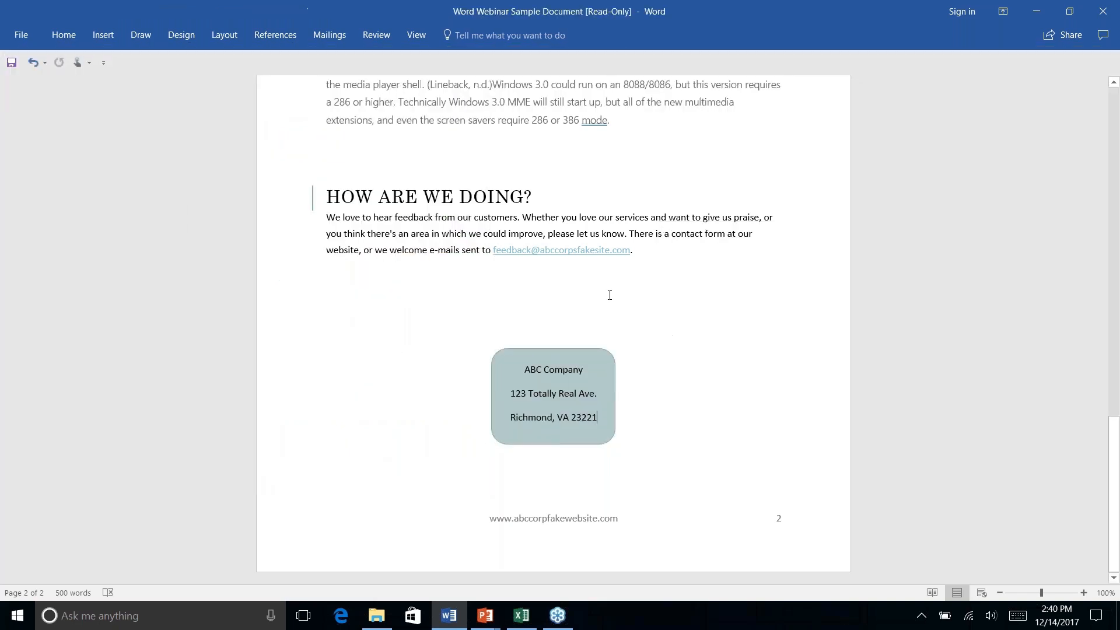
Step: Change the address rectangle's outline to the darkest teal theme color
left_click(596, 364)
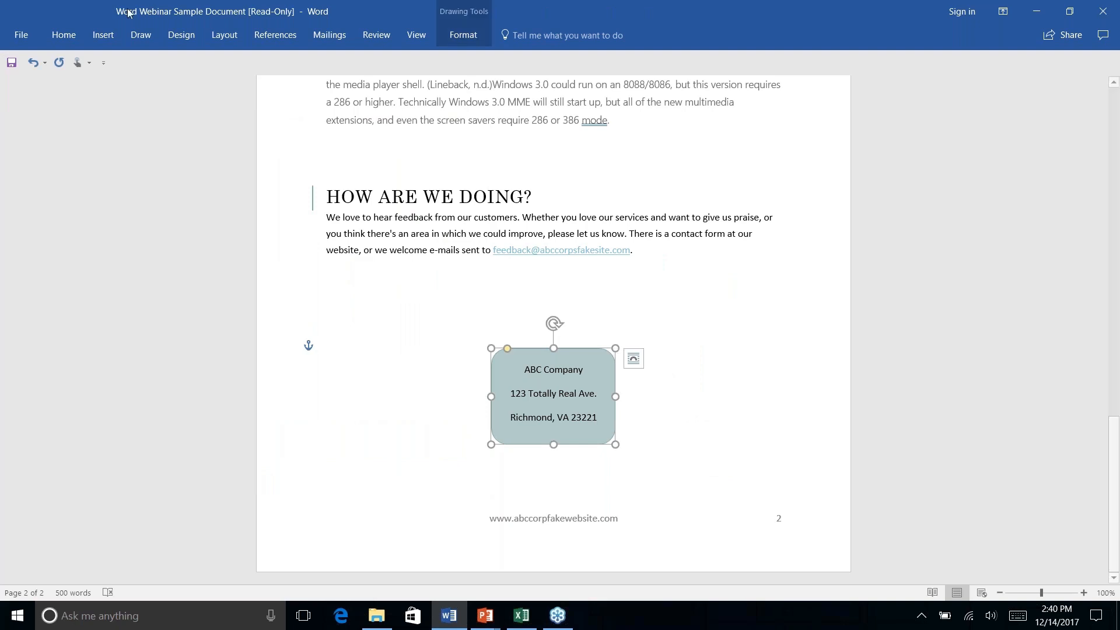
left_click(463, 35)
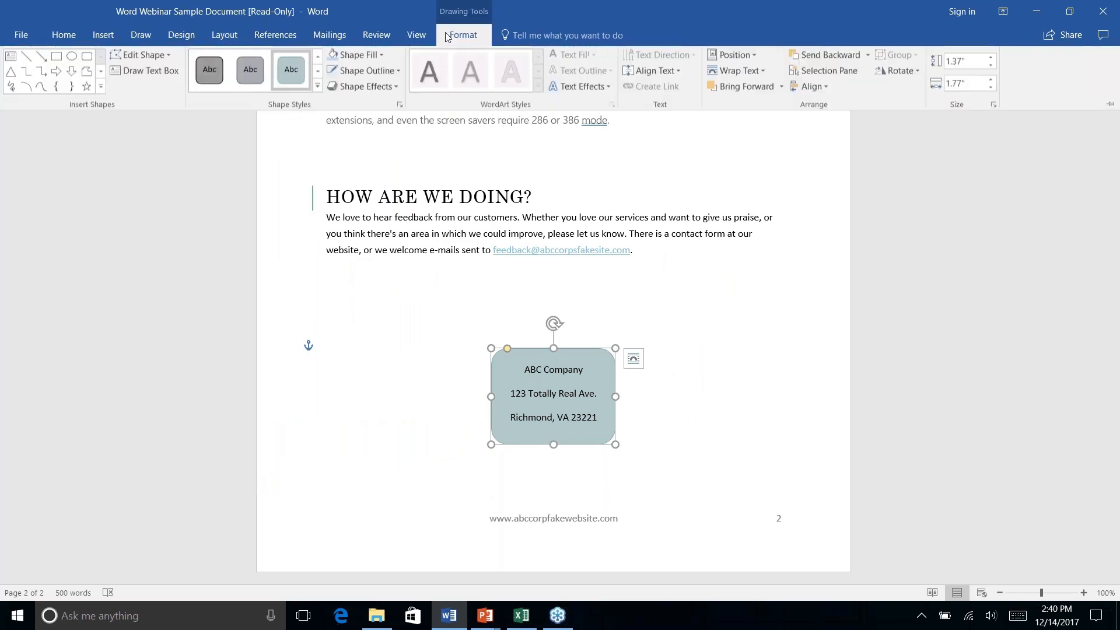
left_click(382, 74)
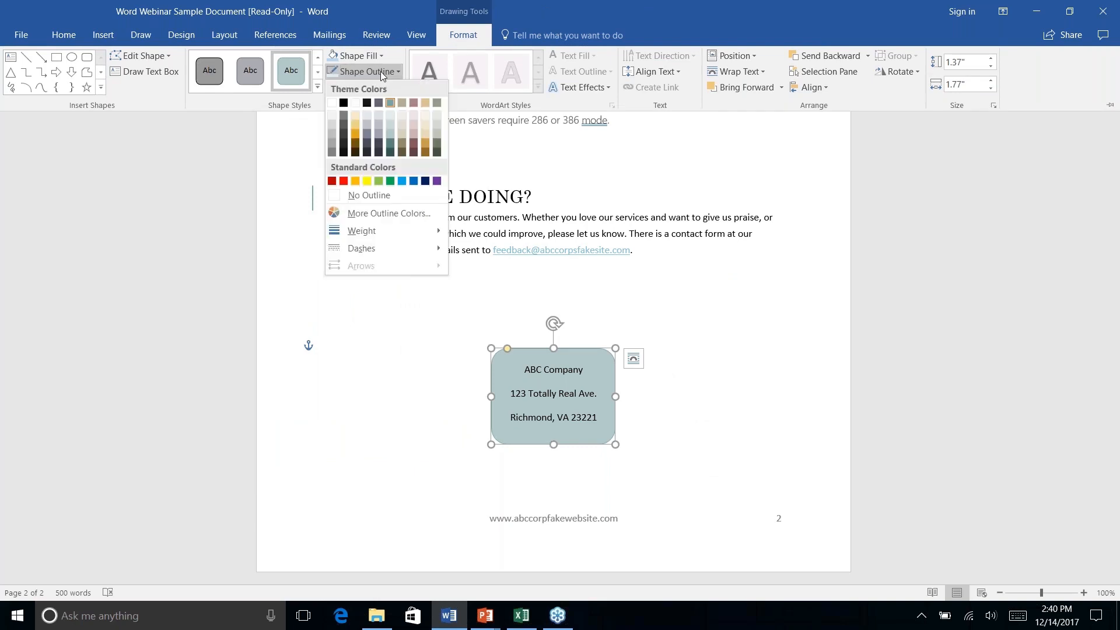
left_click(390, 153)
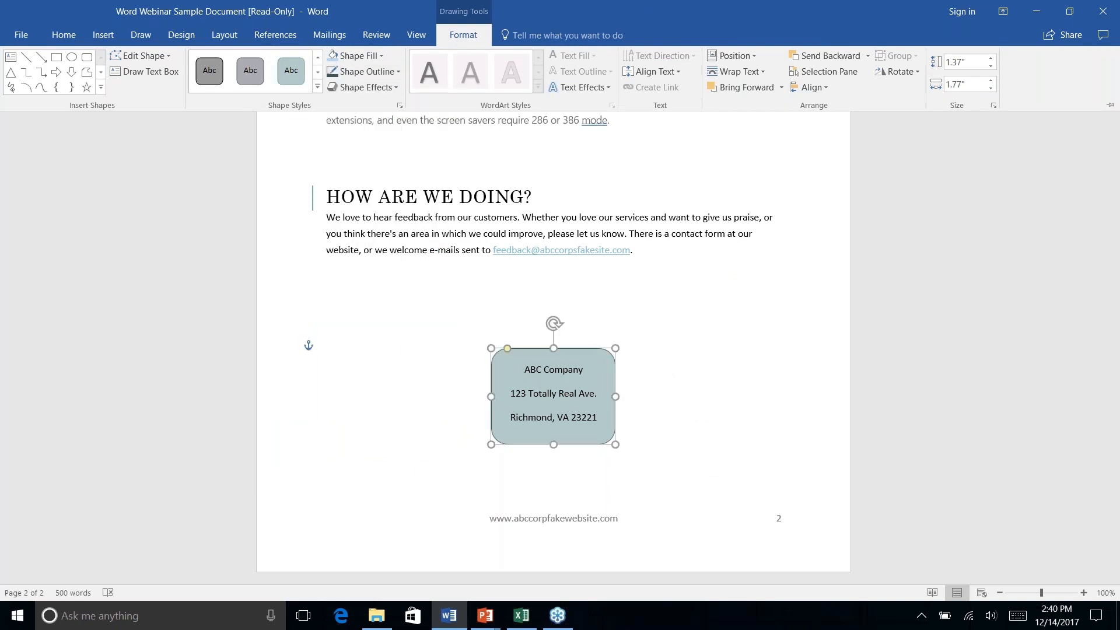
Step: Set the address rectangle's outline weight to 2¼ pt and deselect the shape
left_click(400, 72)
mouse_move(405, 241)
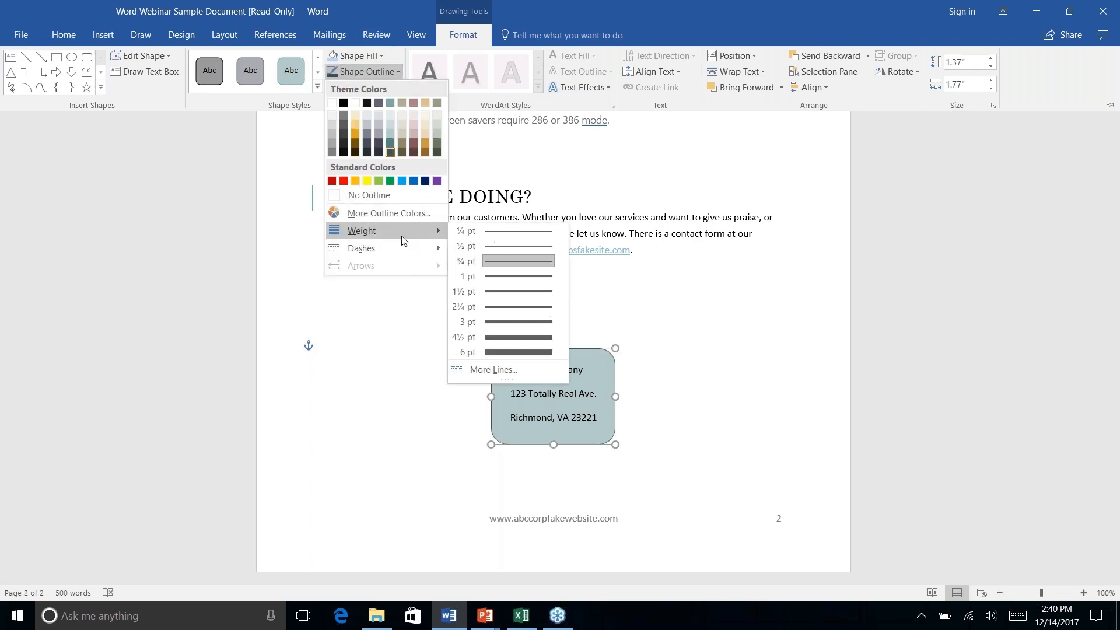
left_click(498, 308)
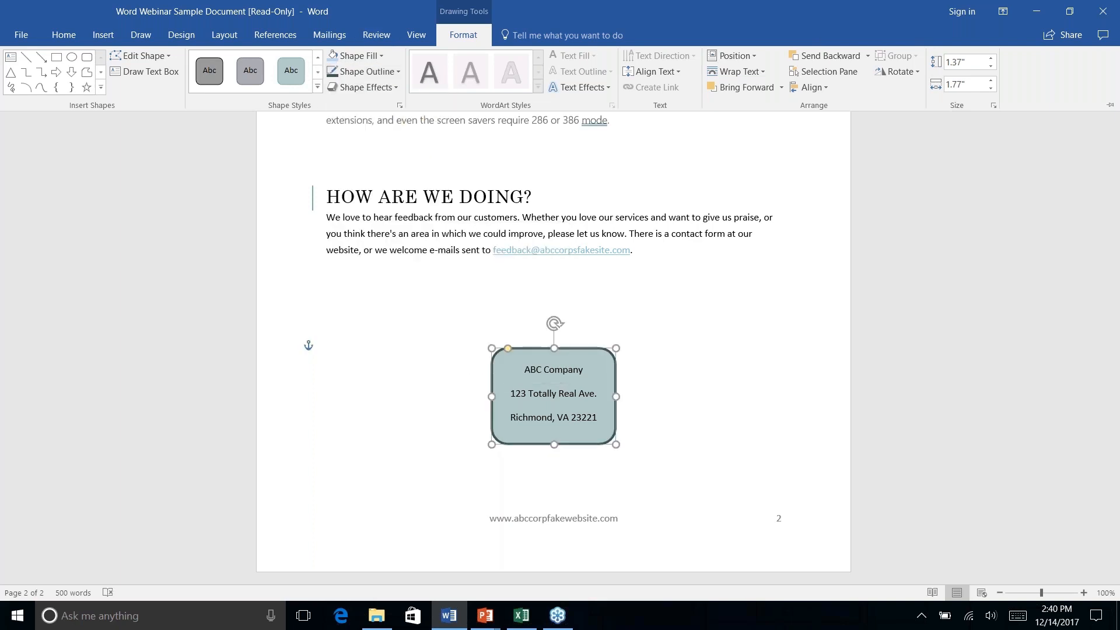
key("ctrl+F1")
left_click(679, 388)
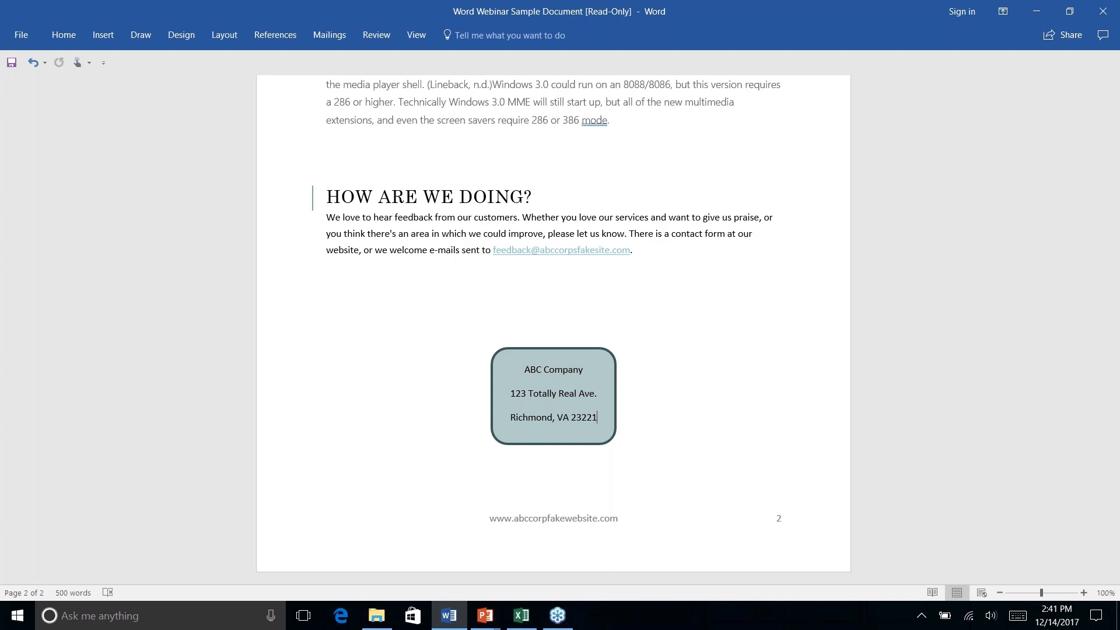
Step: Draw a rounded rectangle about 0.42" high and 3.14" wide over the "History Lesson" heading
scroll(553, 326, "up", 7)
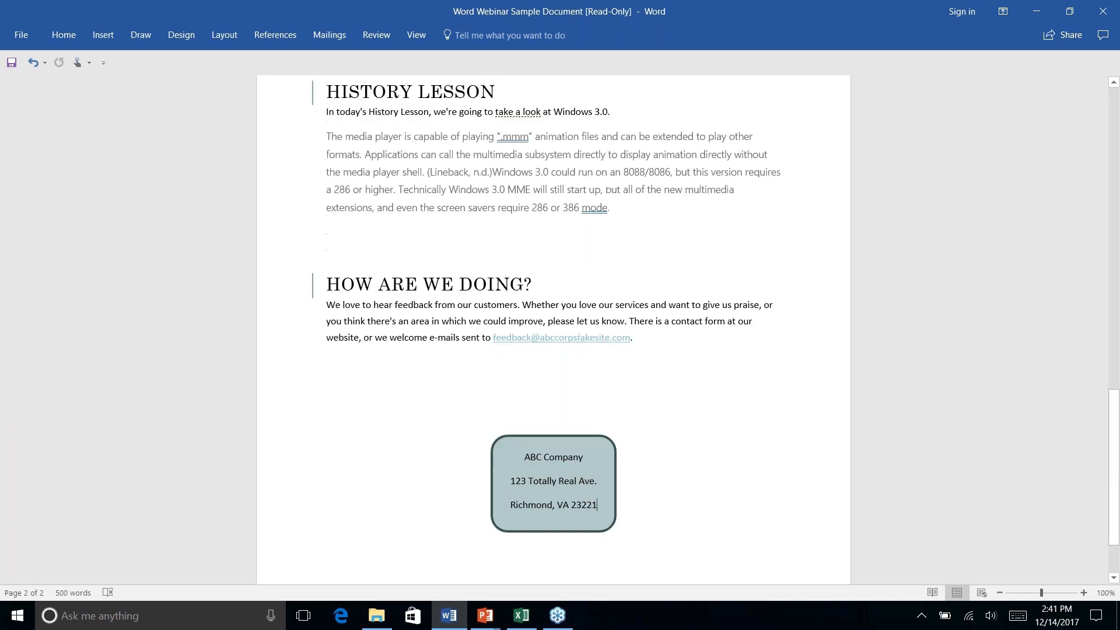
scroll(553, 327, "up", 2)
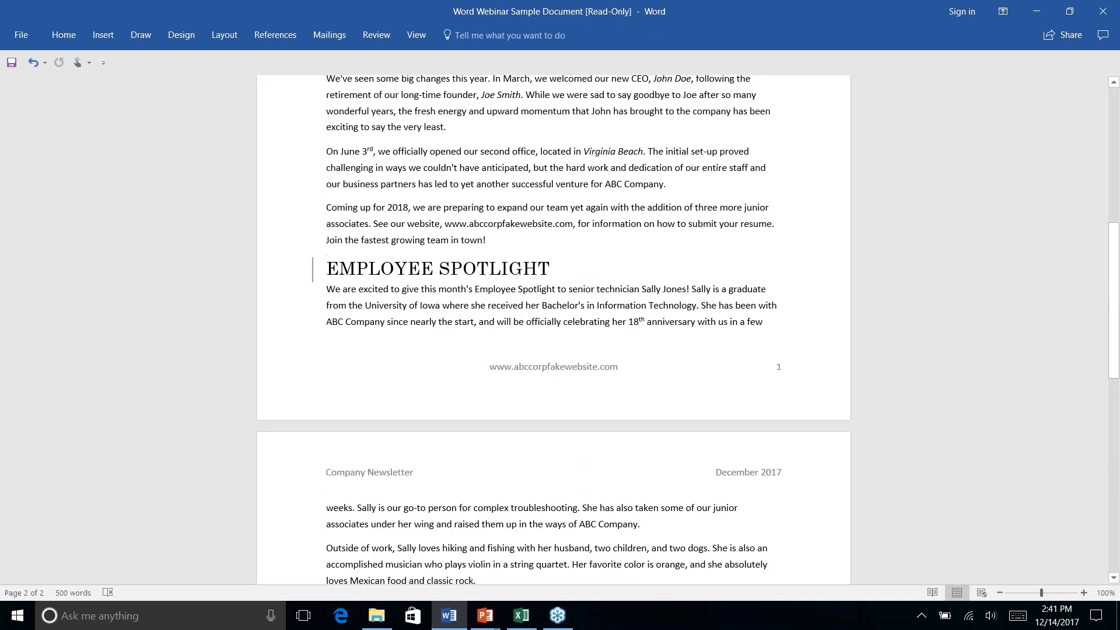
scroll(553, 327, "down", 4)
scroll(373, 240, "down", 2)
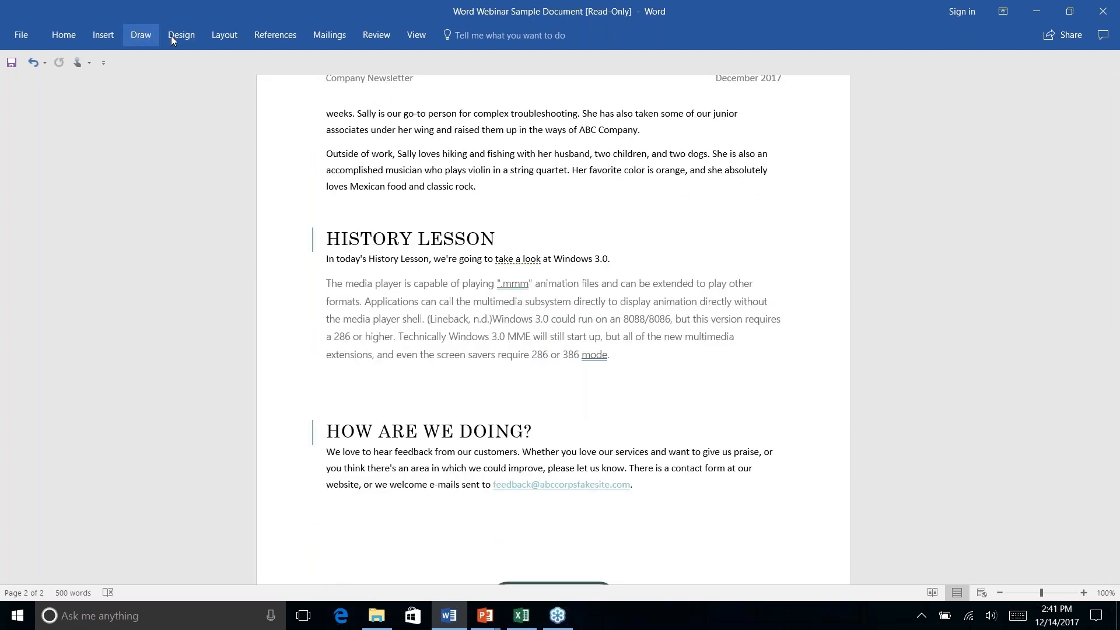
left_click(105, 36)
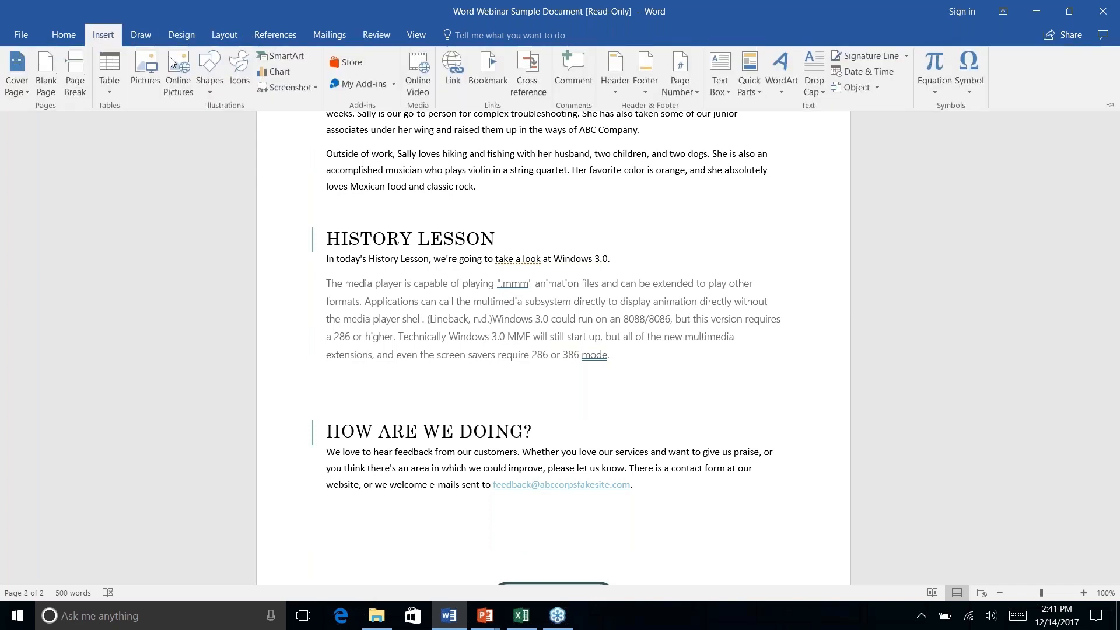
left_click(205, 89)
left_click(281, 123)
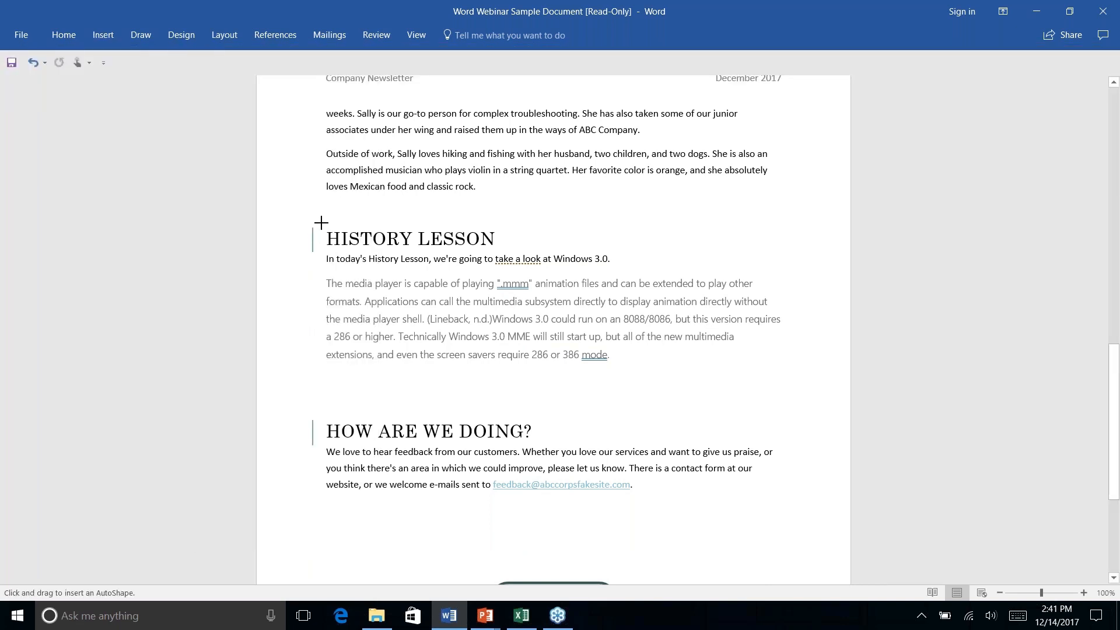
mouse_move(319, 222)
left_mouse_down()
mouse_move(579, 245)
mouse_move(540, 252)
left_mouse_up()
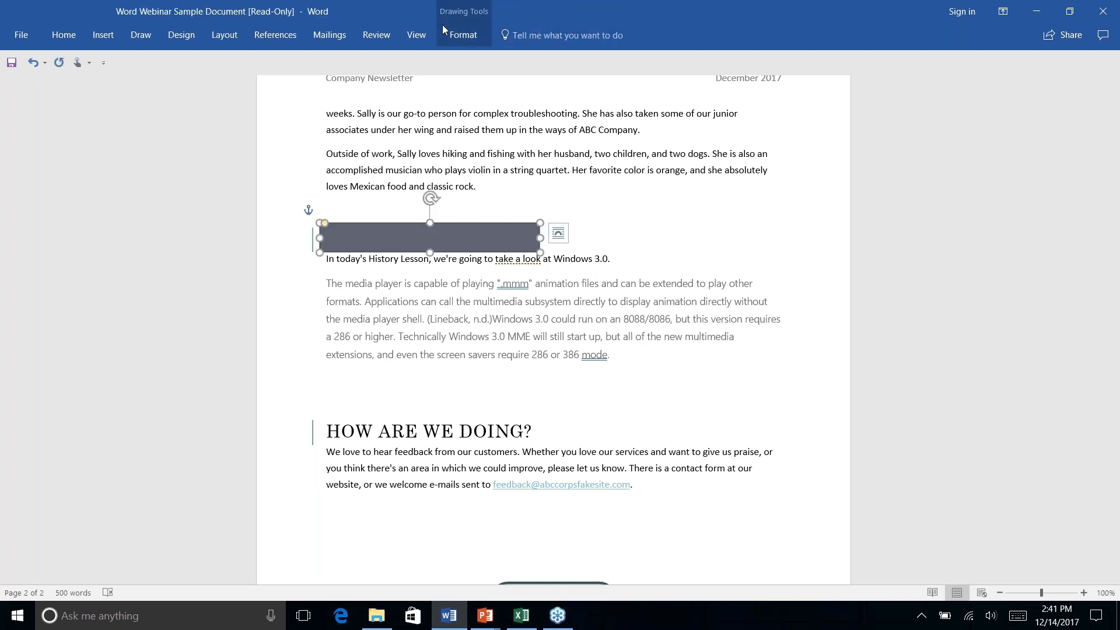
Step: Send the new rounded rectangle behind the "History Lesson" heading text and deselect it
left_click(463, 35)
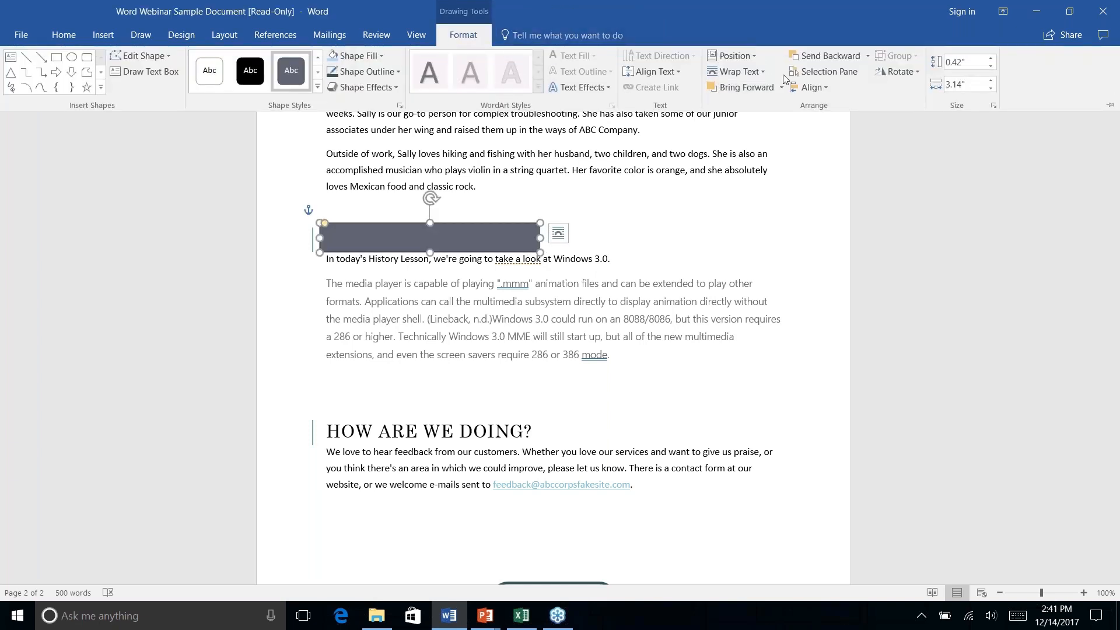
left_click(869, 56)
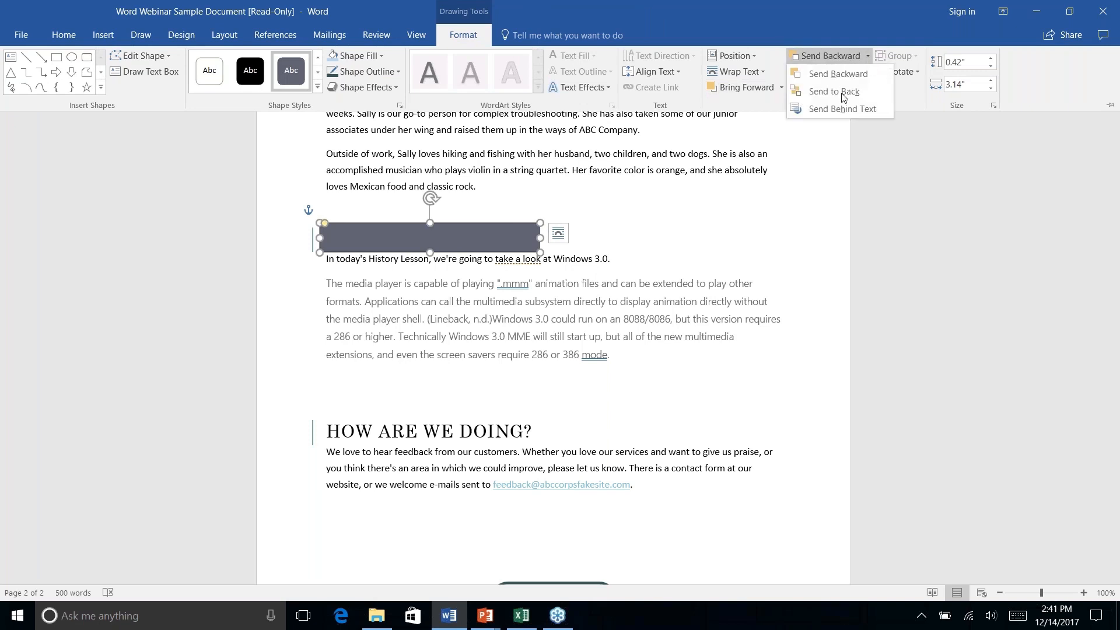
left_click(841, 107)
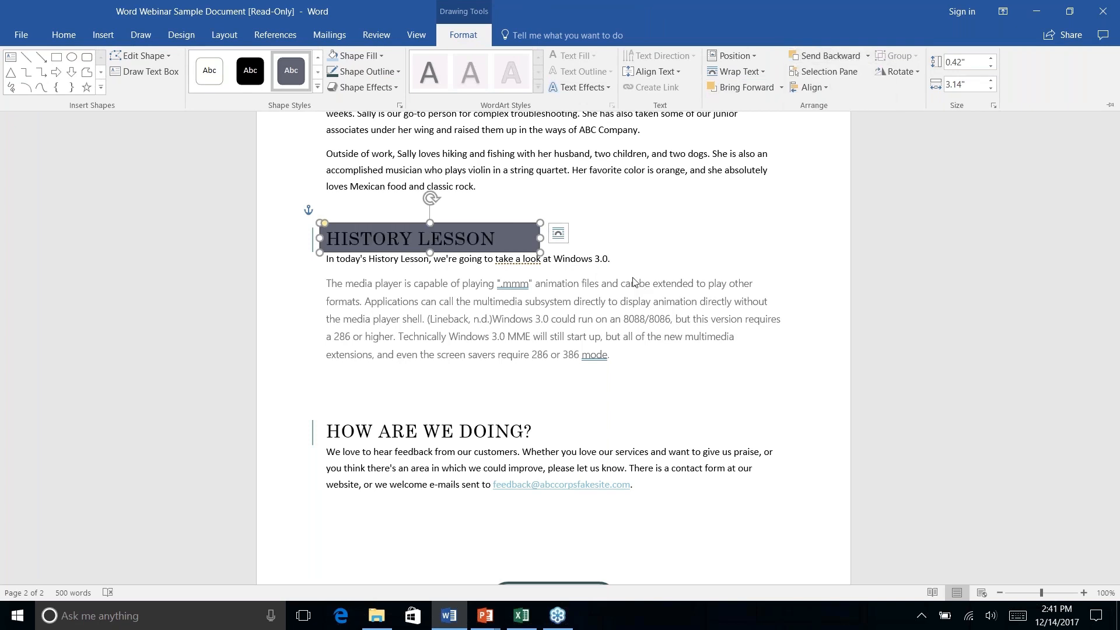
left_click(449, 222)
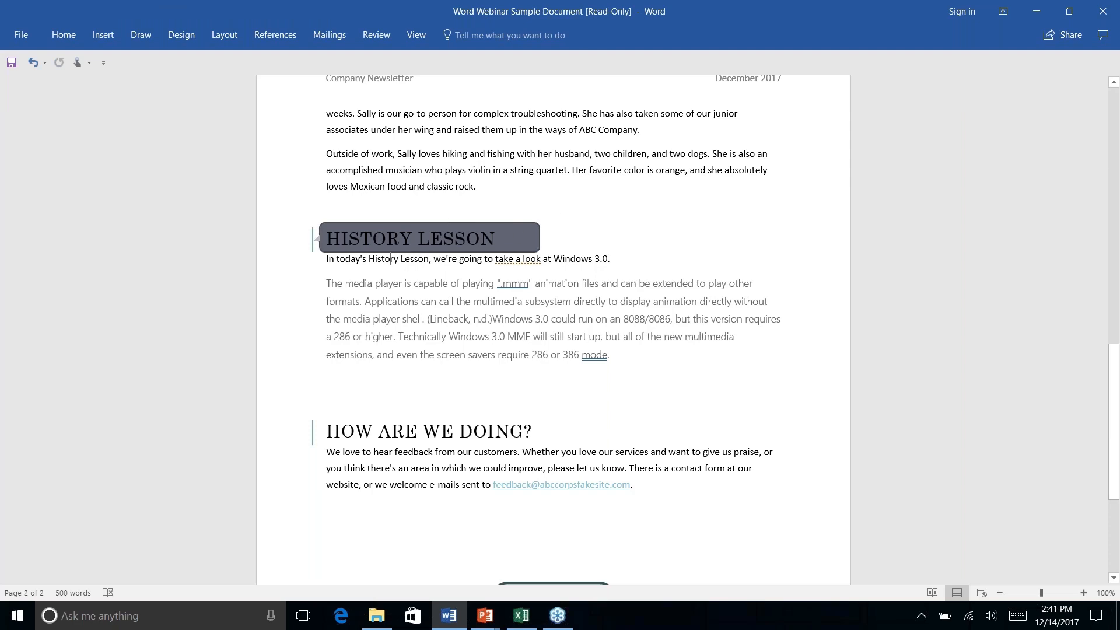
Step: Select the teal rounded rectangle behind the closing company address
scroll(533, 296, "down", 3)
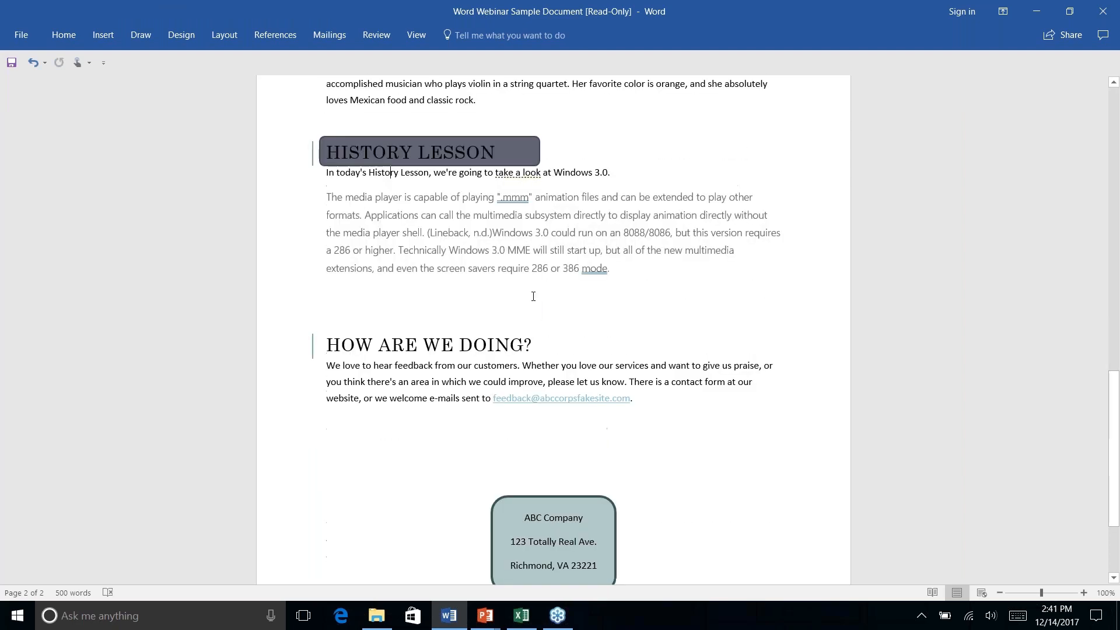
left_click(571, 507)
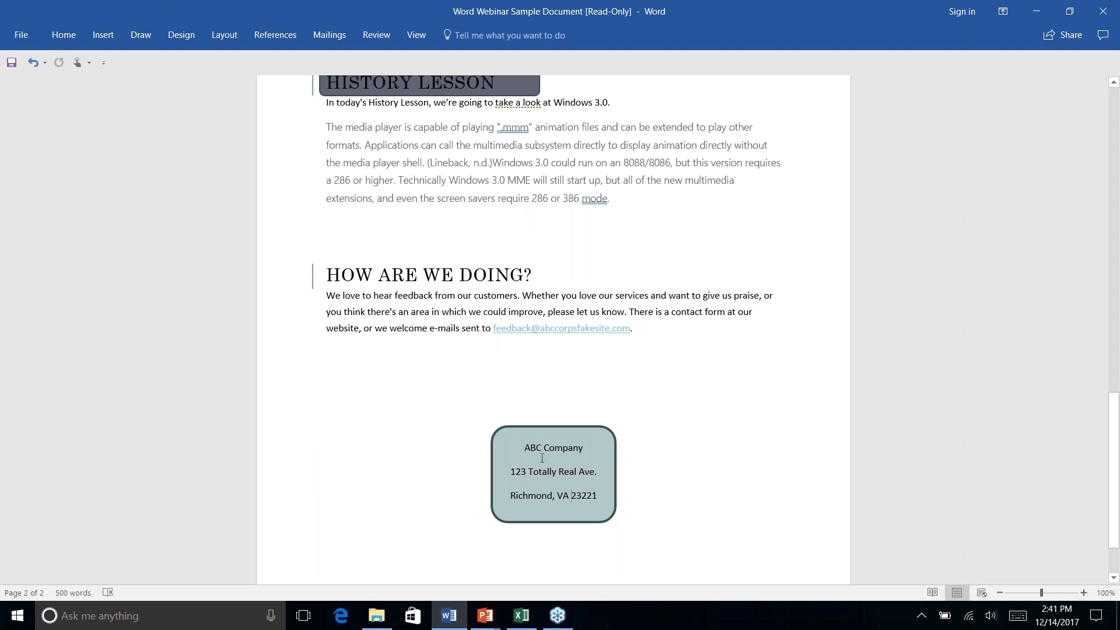
left_click(65, 36)
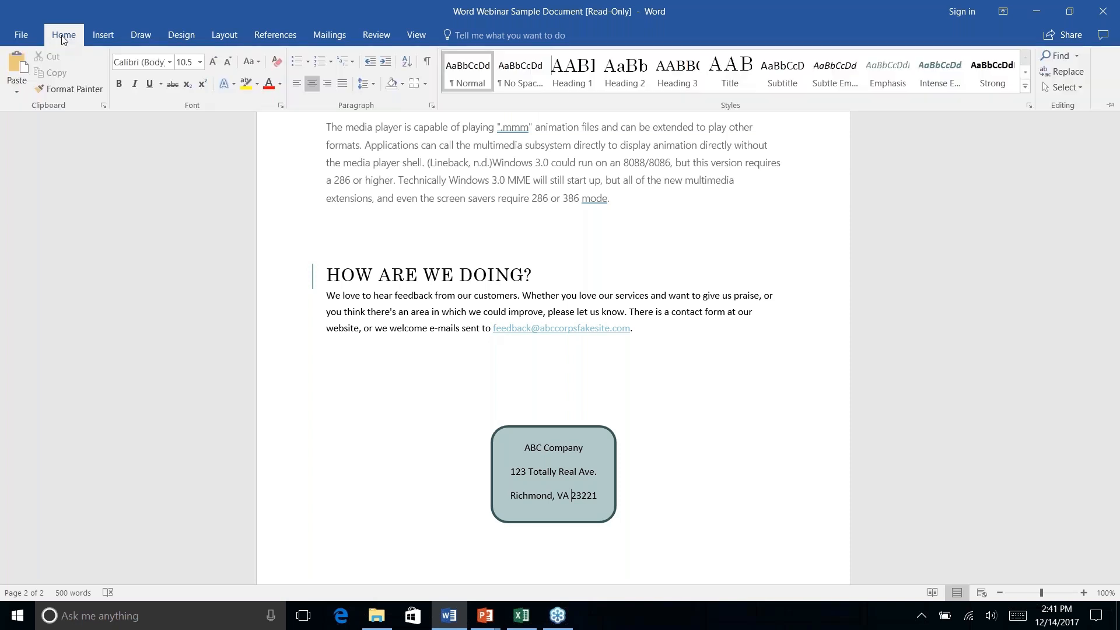
left_click(485, 483)
left_click(488, 440)
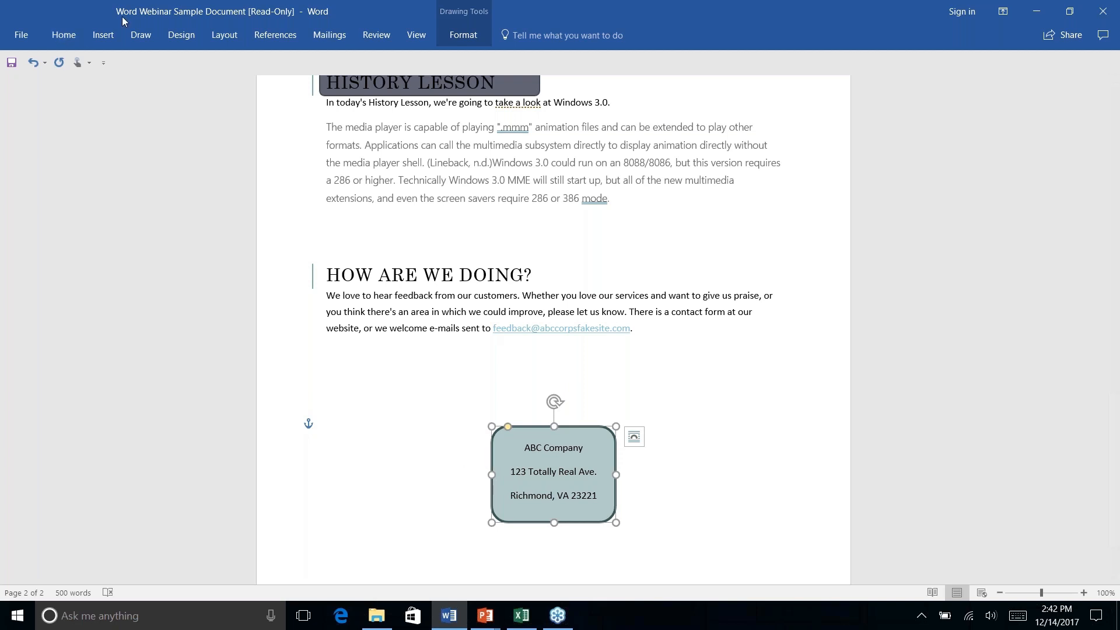
left_click(62, 43)
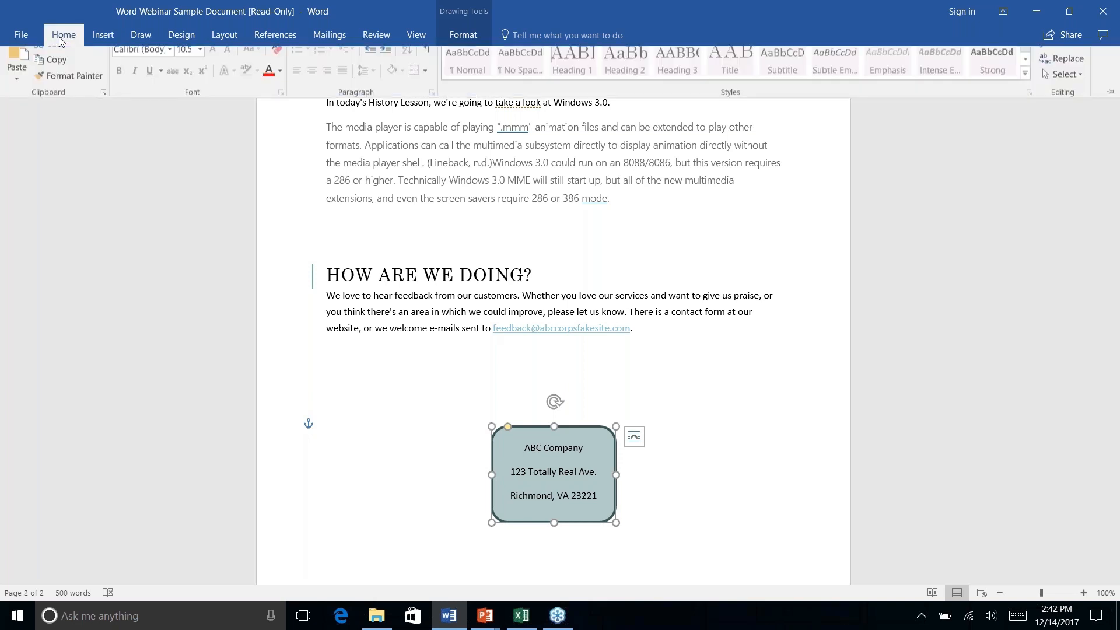
left_click(62, 88)
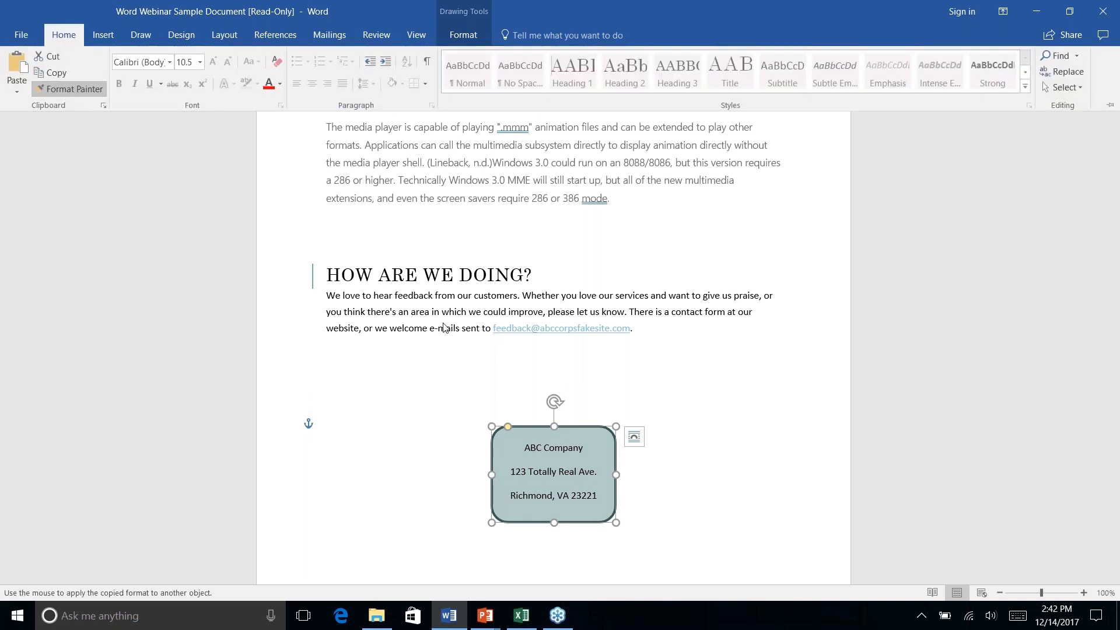
key("Escape")
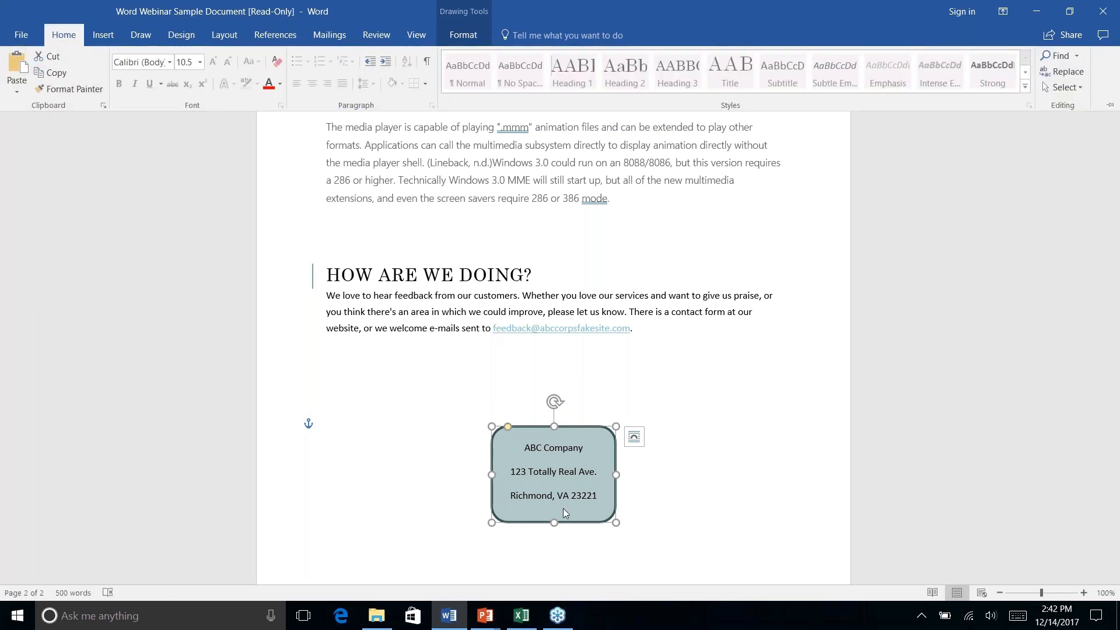
left_click(441, 387)
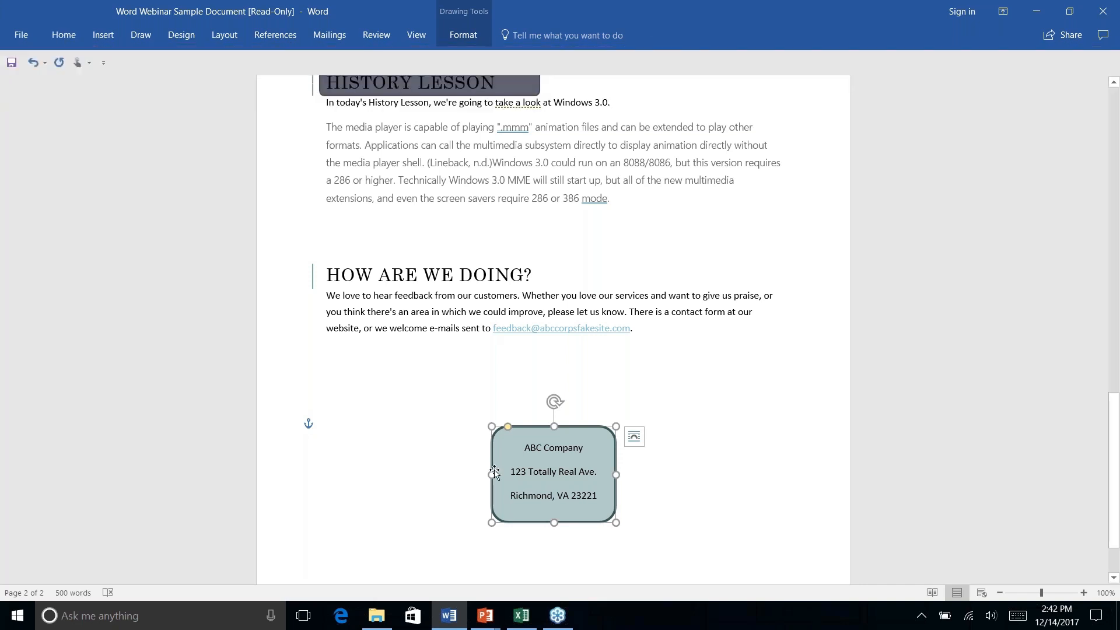
Step: Copy the address rectangle's formatting onto the "History Lesson" rectangle with Format Painter and deselect the shape
left_click(453, 447)
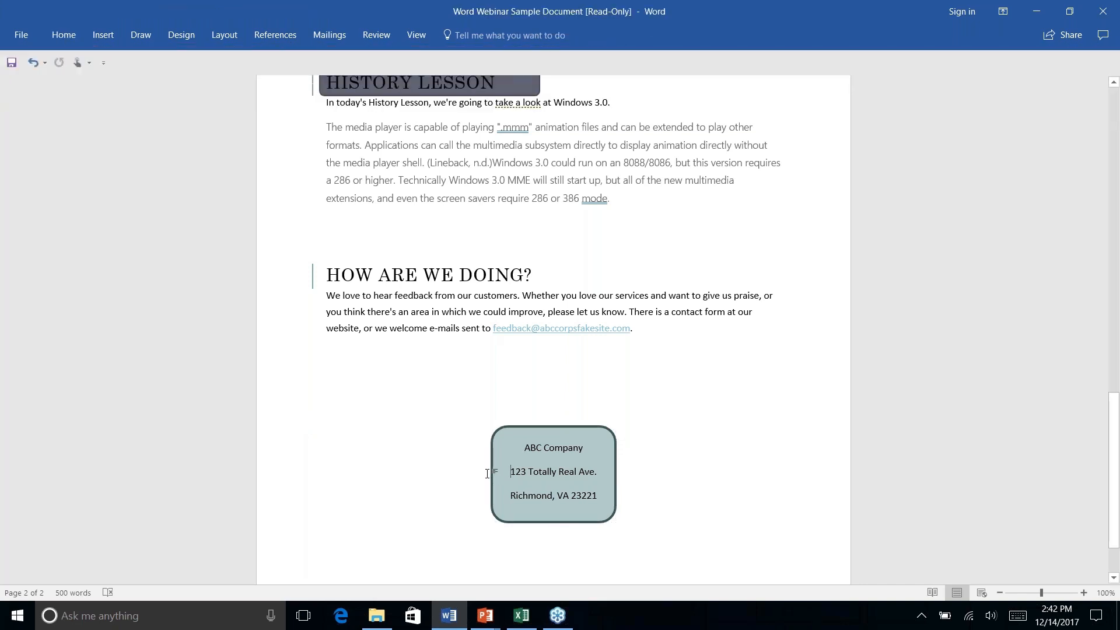
left_click(492, 438)
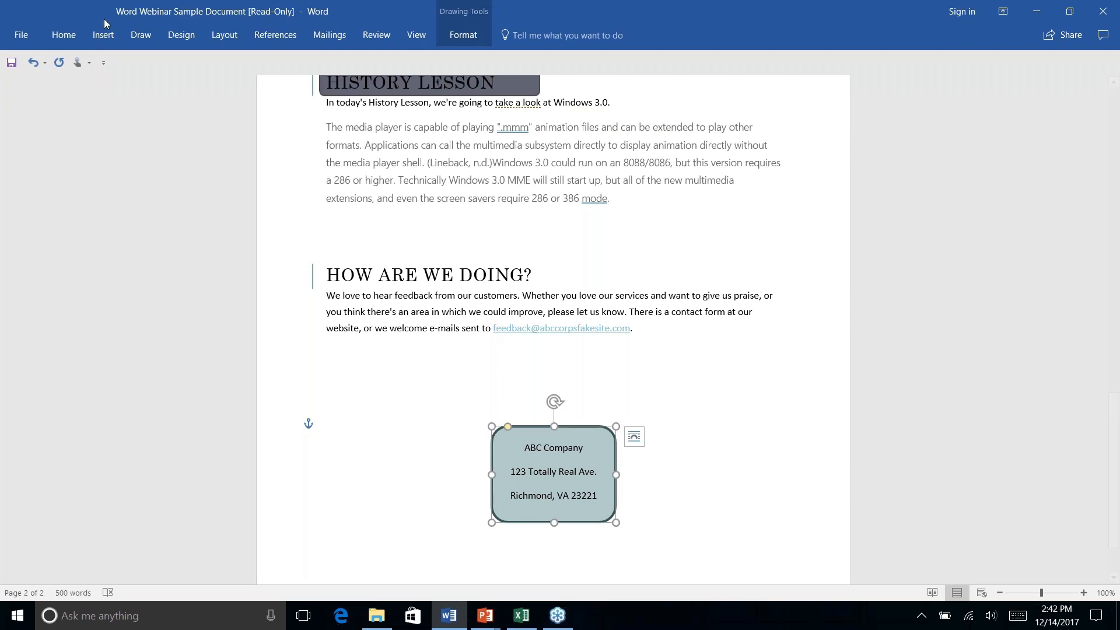
left_click(78, 35)
left_click(61, 89)
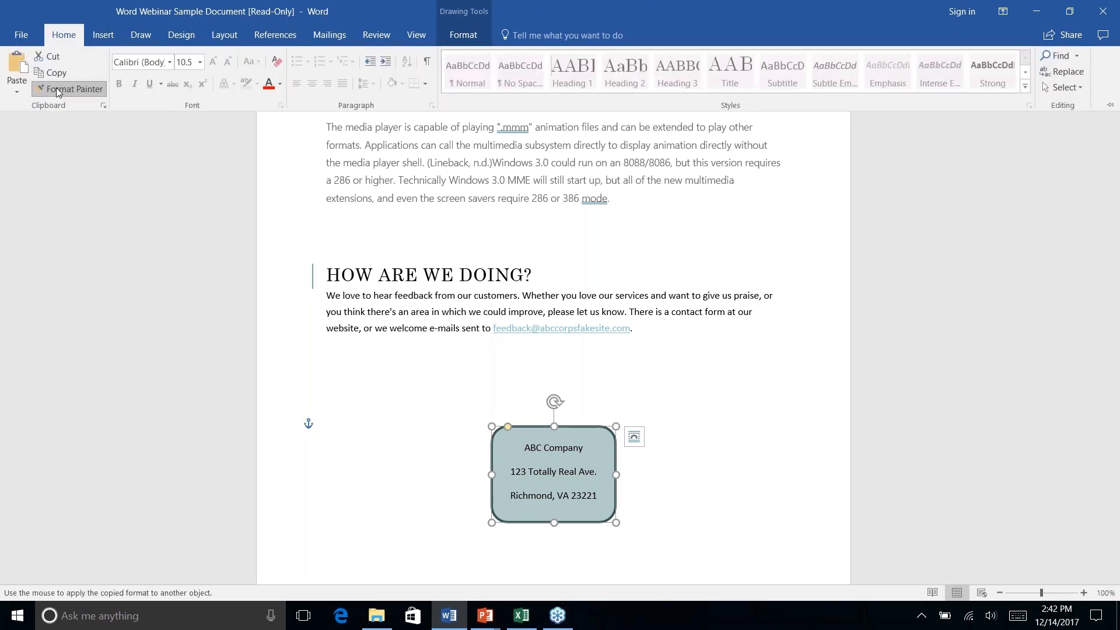
scroll(390, 263, "down", 3)
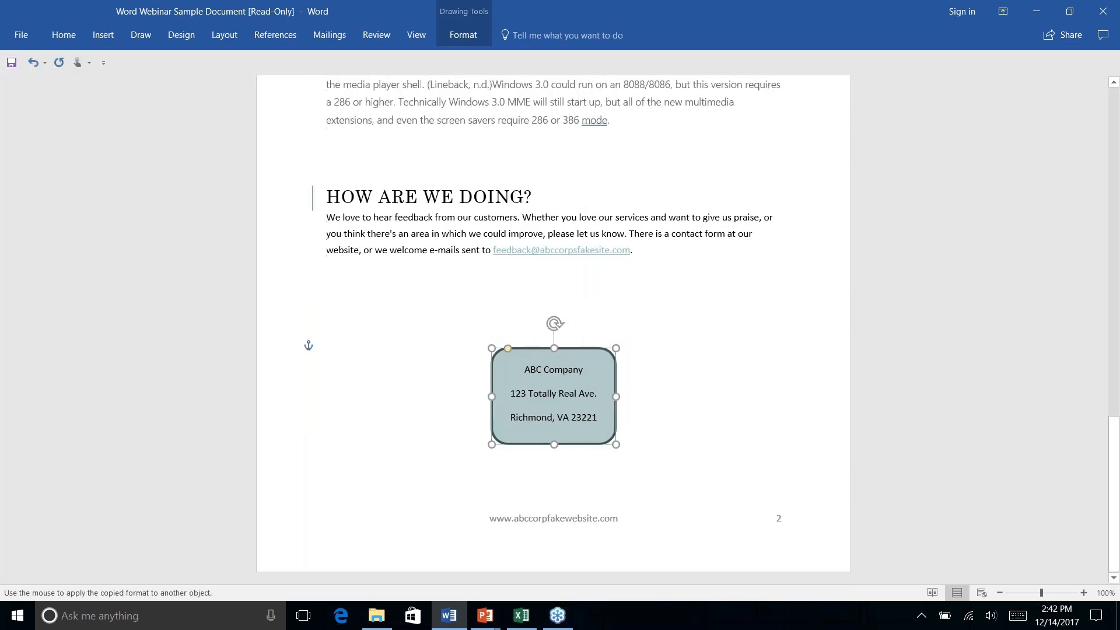
scroll(390, 263, "up", 9)
scroll(408, 252, "down", 1)
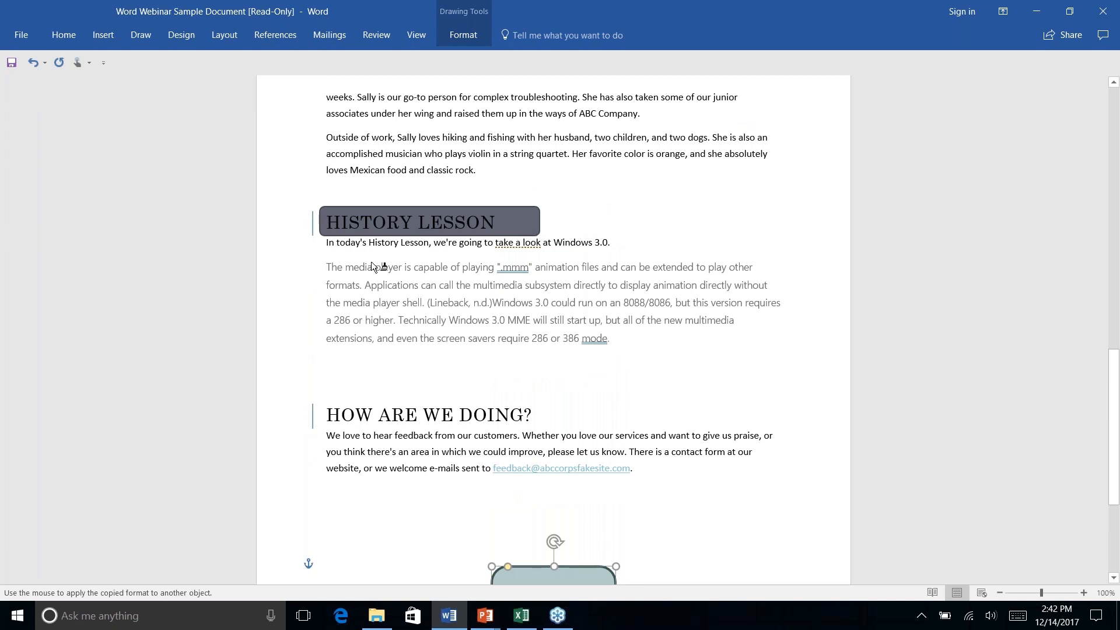
left_click(634, 338)
left_click(530, 218)
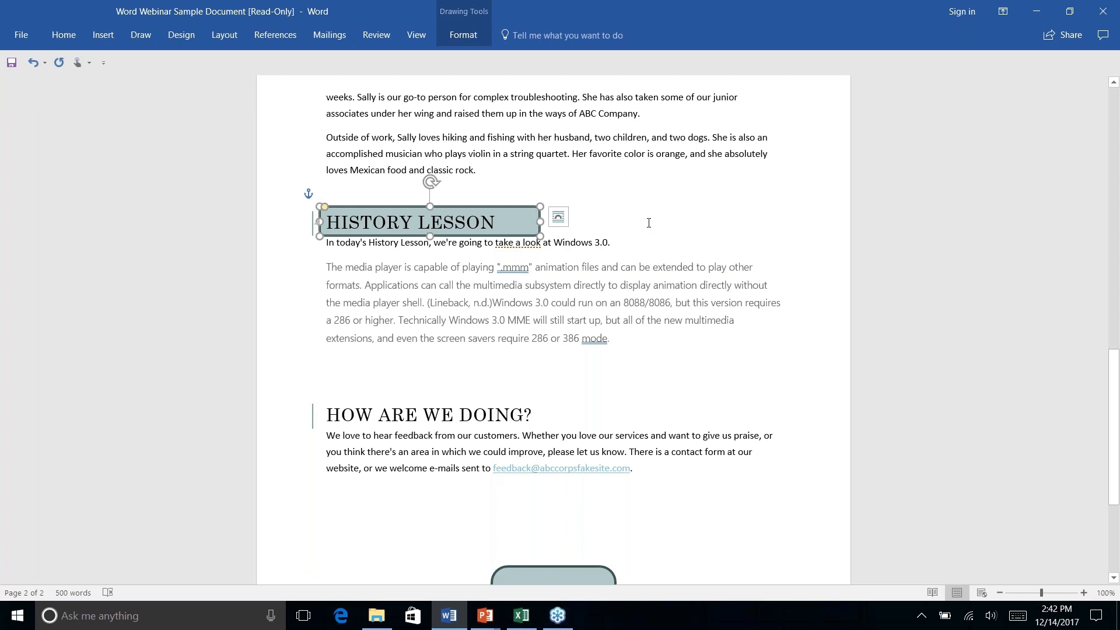
key("Escape")
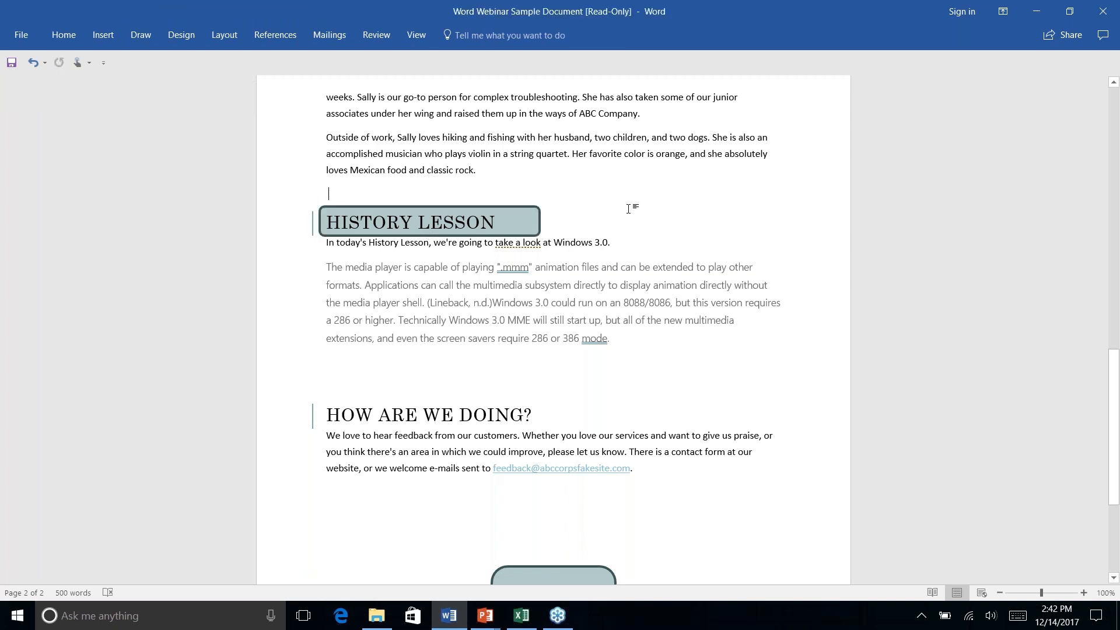
right_click(628, 209)
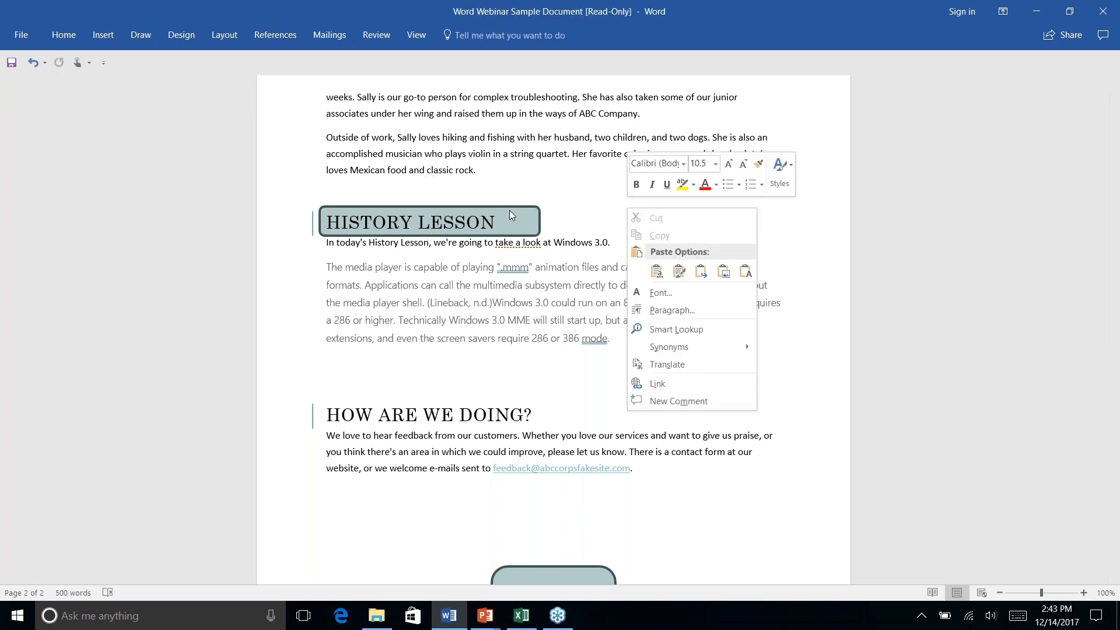
key("Escape")
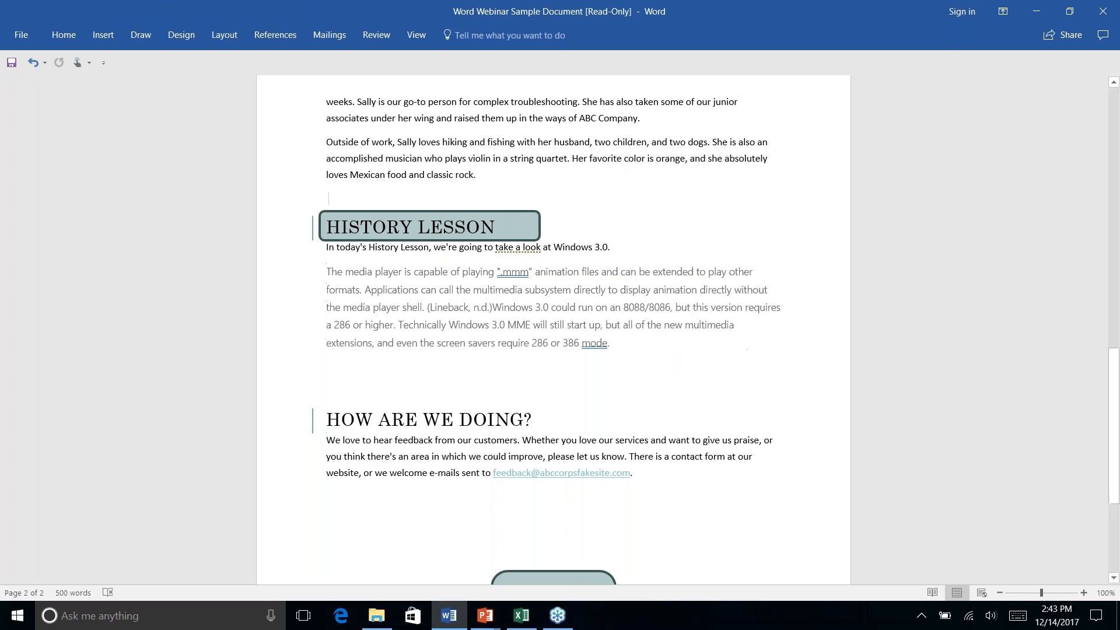
Step: Compare the fill and outline of the "History Lesson" rectangle with those of the rectangle behind the closing address
scroll(553, 330, "up", 1)
scroll(552, 329, "down", 4)
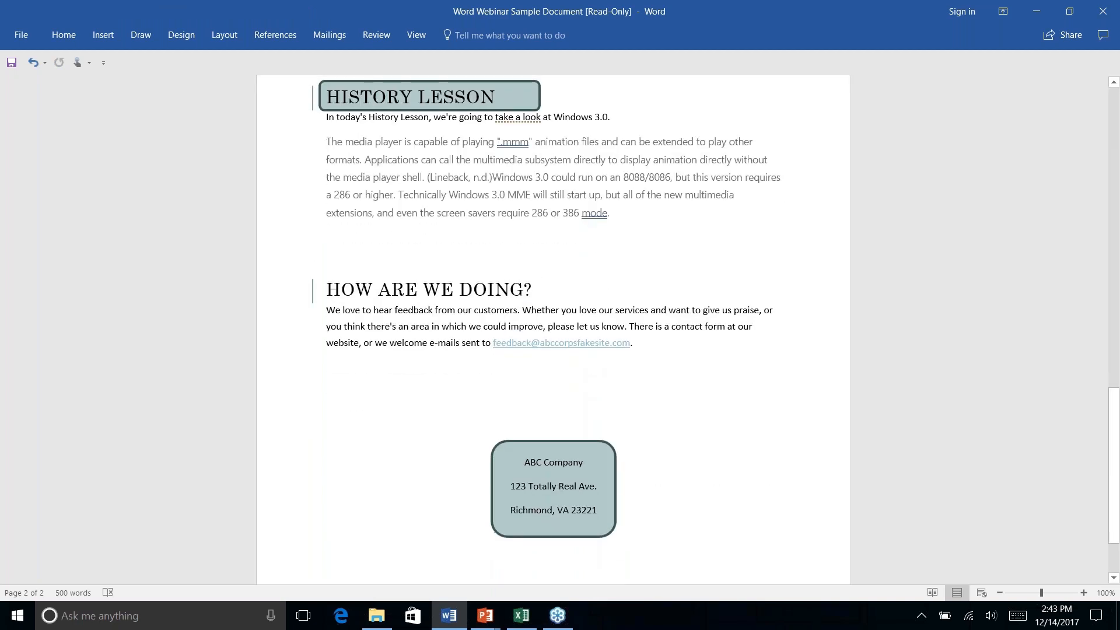
scroll(553, 330, "up", 2)
scroll(553, 329, "down", 4)
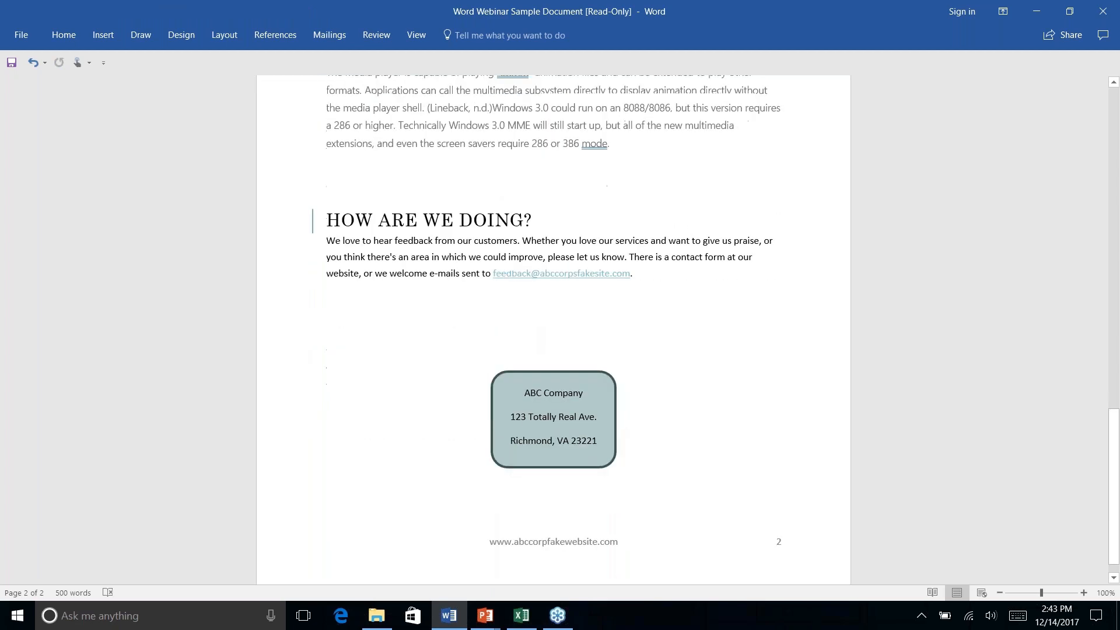
scroll(553, 330, "down", 1)
scroll(553, 329, "up", 1)
scroll(590, 432, "up", 7)
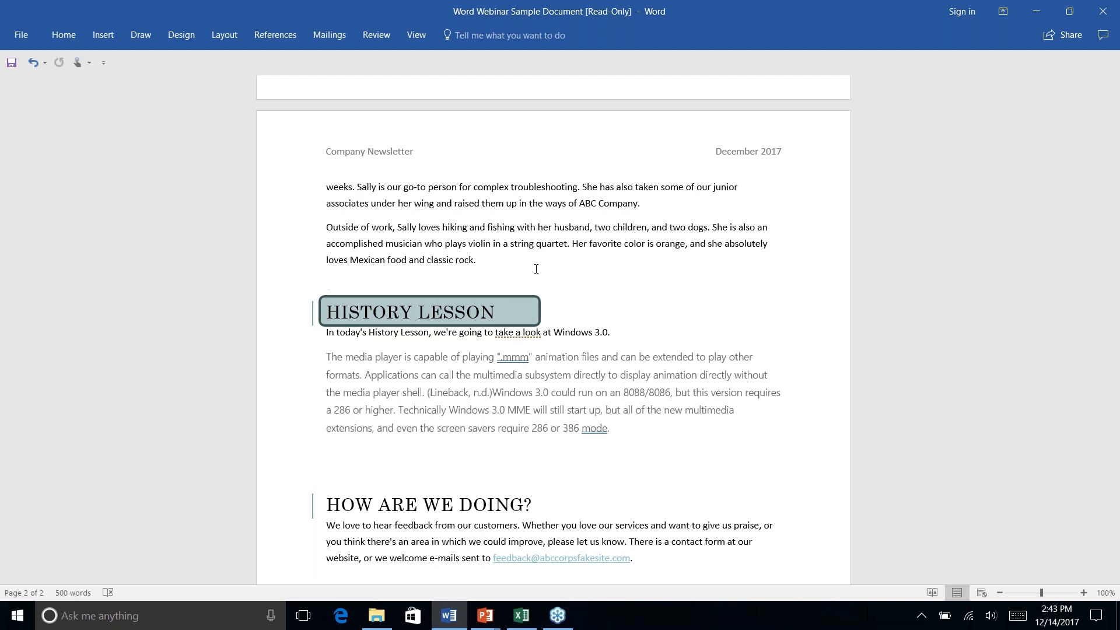
Step: Switch to the PowerPoint slide show, advance it to the "Find & Replace 2.0" slide, and return to the Word document
key("alt+Tab")
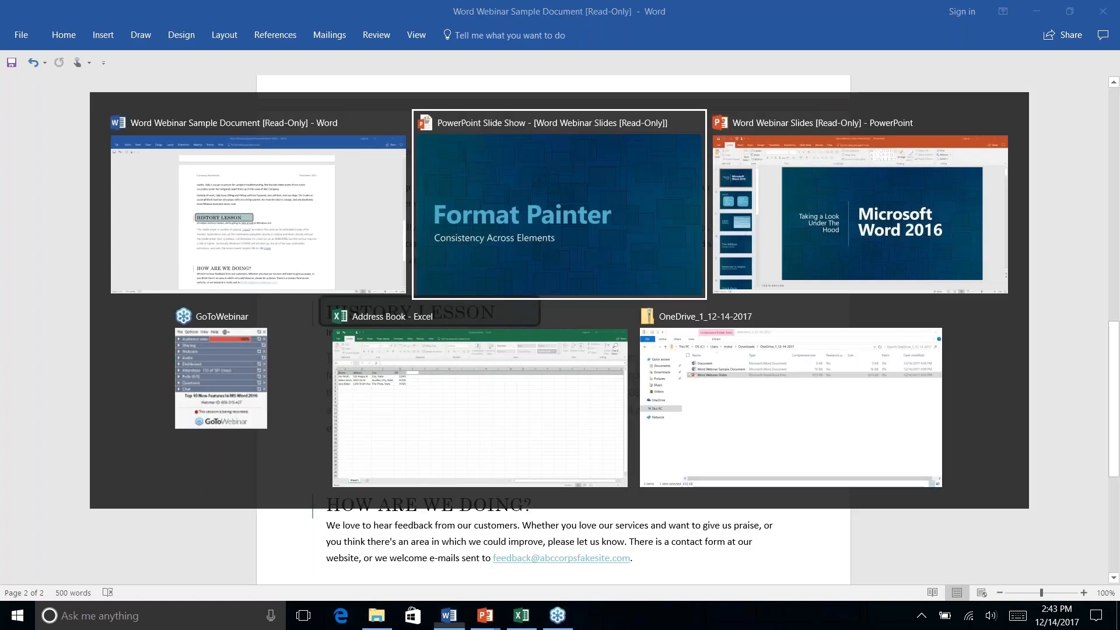
key("Right")
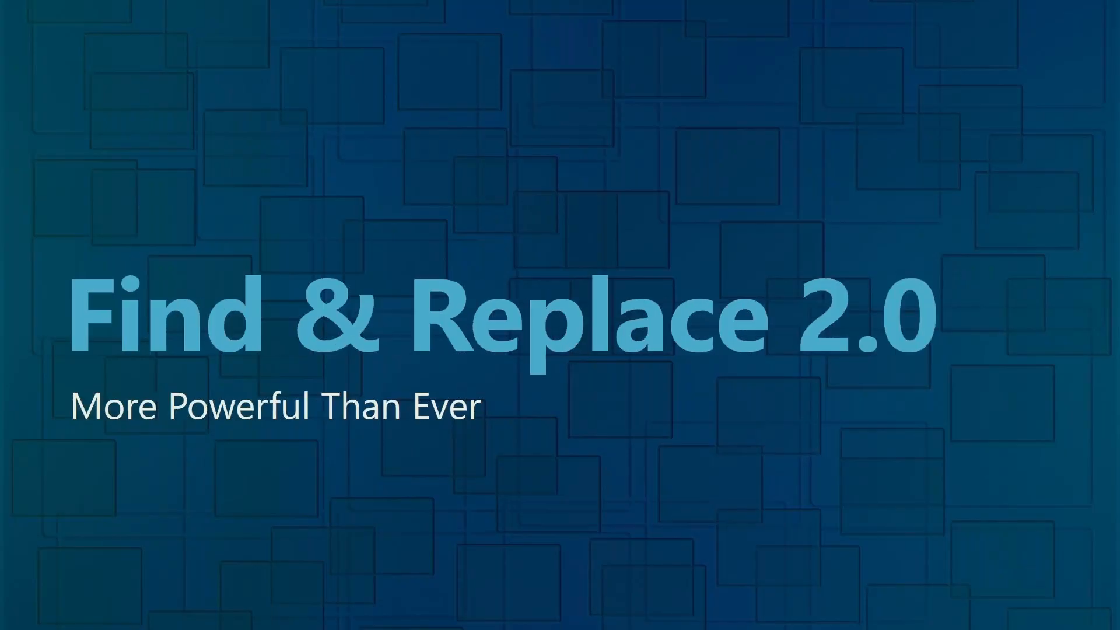
key("alt+Tab")
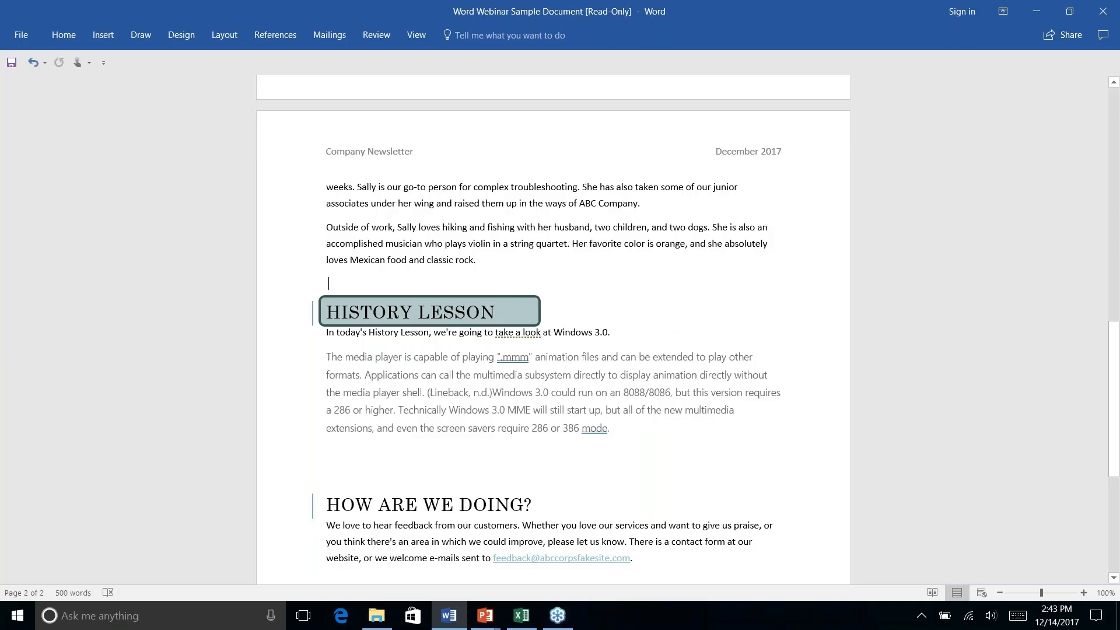
Step: Open Find and Replace and set the replacement search to match italic font formatting without any search text
scroll(687, 269, "down", 5)
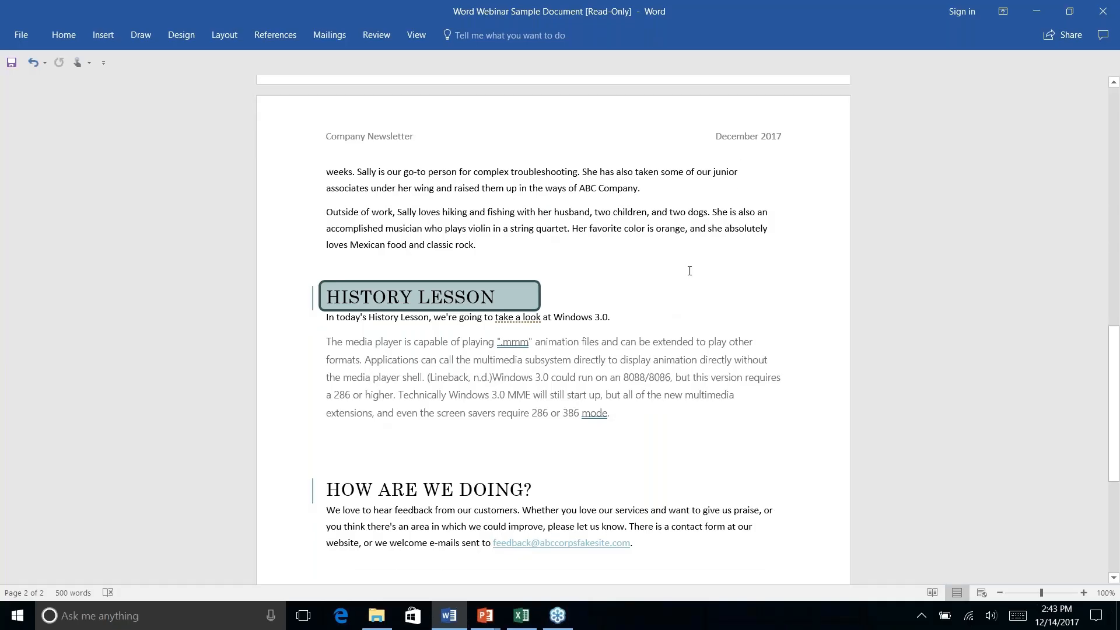
scroll(687, 269, "up", 18)
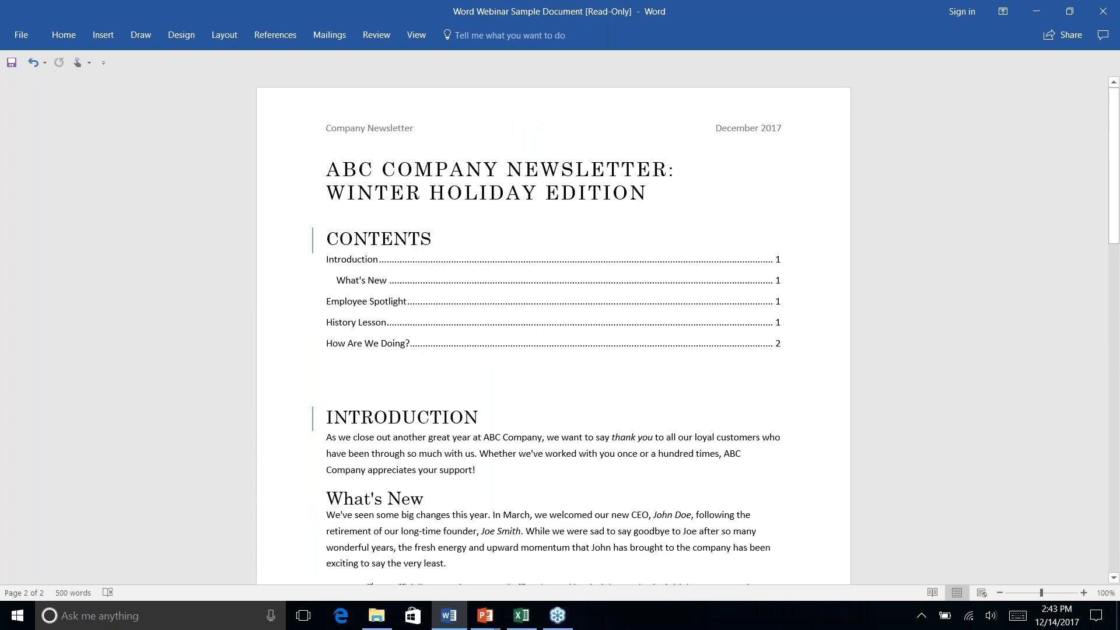
scroll(553, 327, "down", 3)
scroll(553, 327, "down", 3)
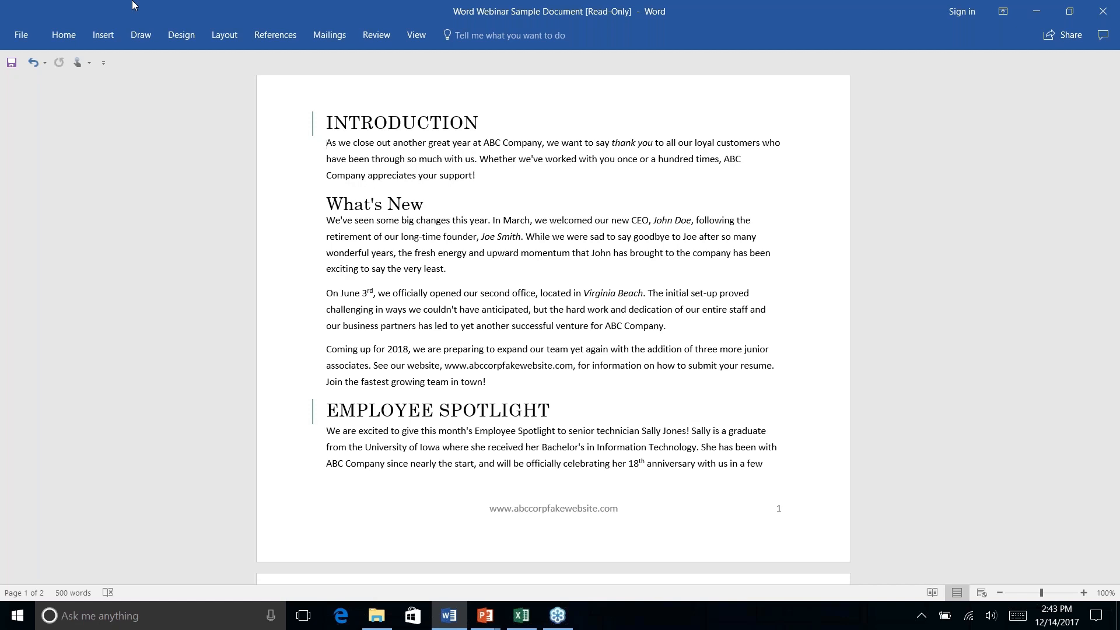
left_click(65, 39)
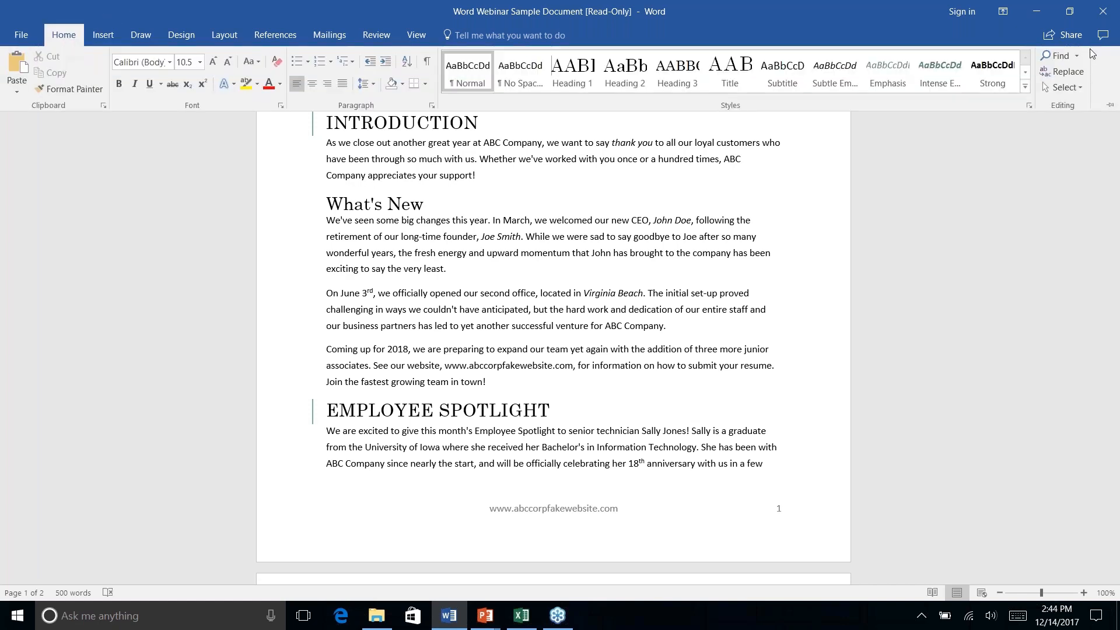
right_click(1060, 76)
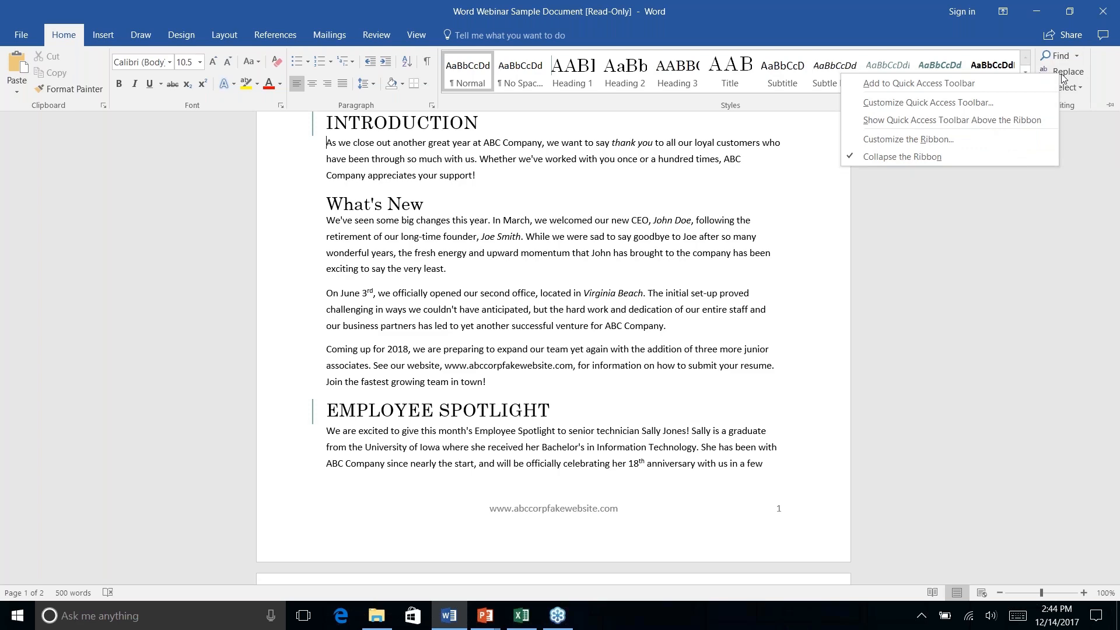
left_click(1067, 72)
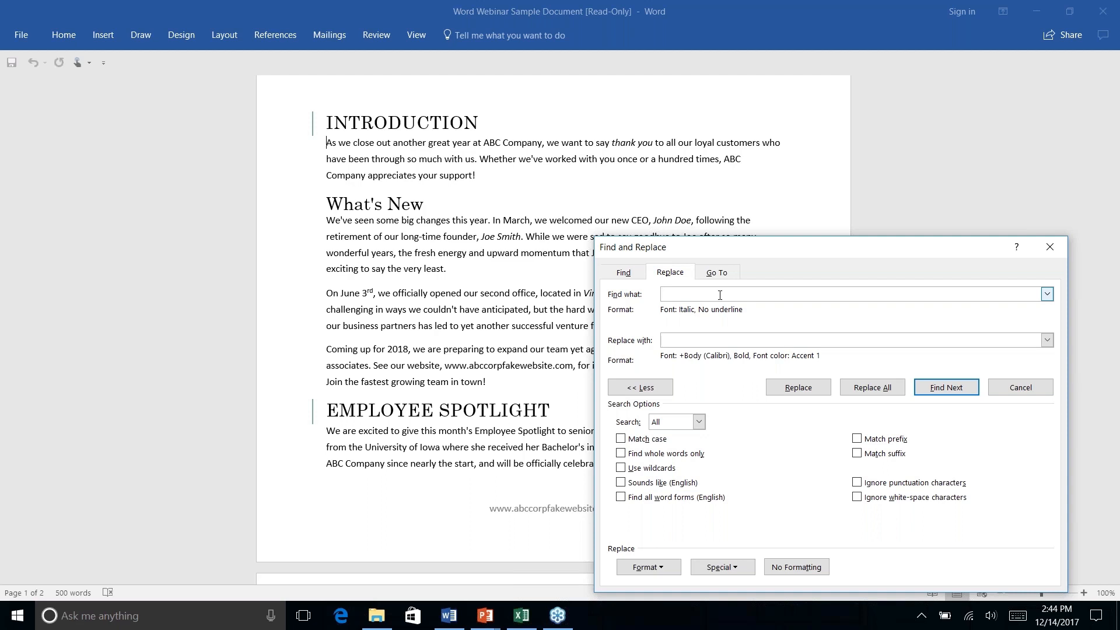
left_click(633, 275)
left_click(670, 274)
left_click(685, 295)
left_click(665, 569)
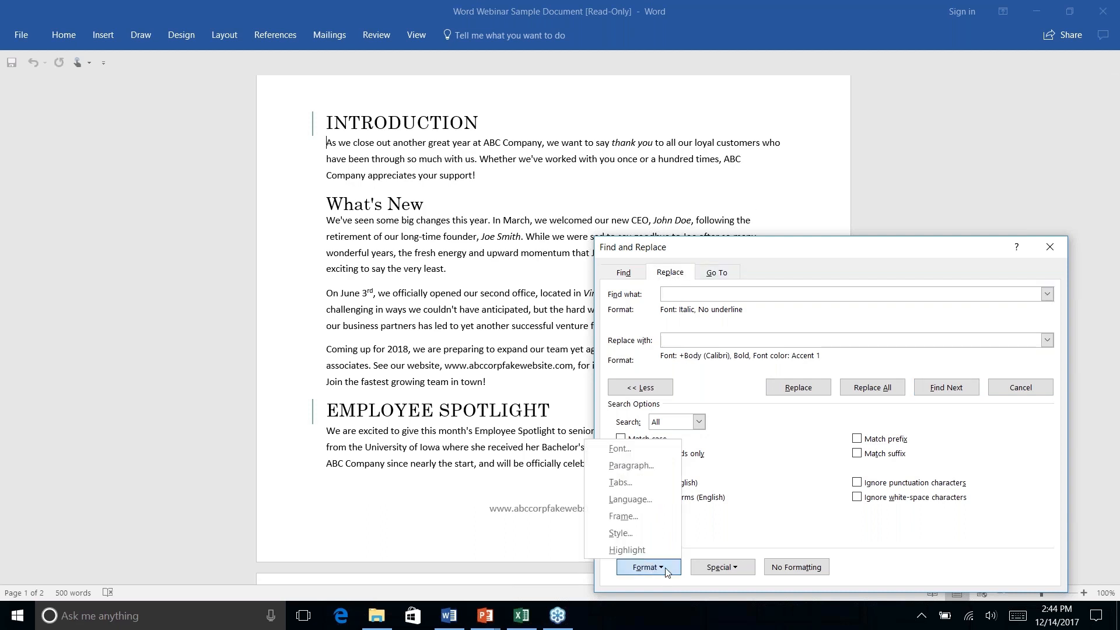
left_click(618, 449)
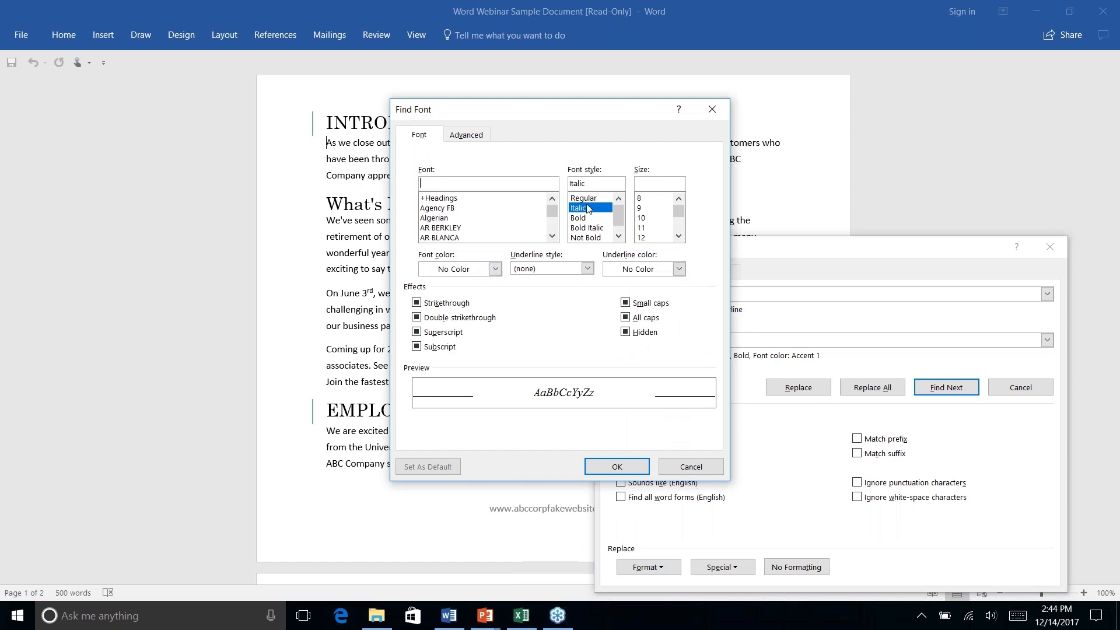
left_click(613, 467)
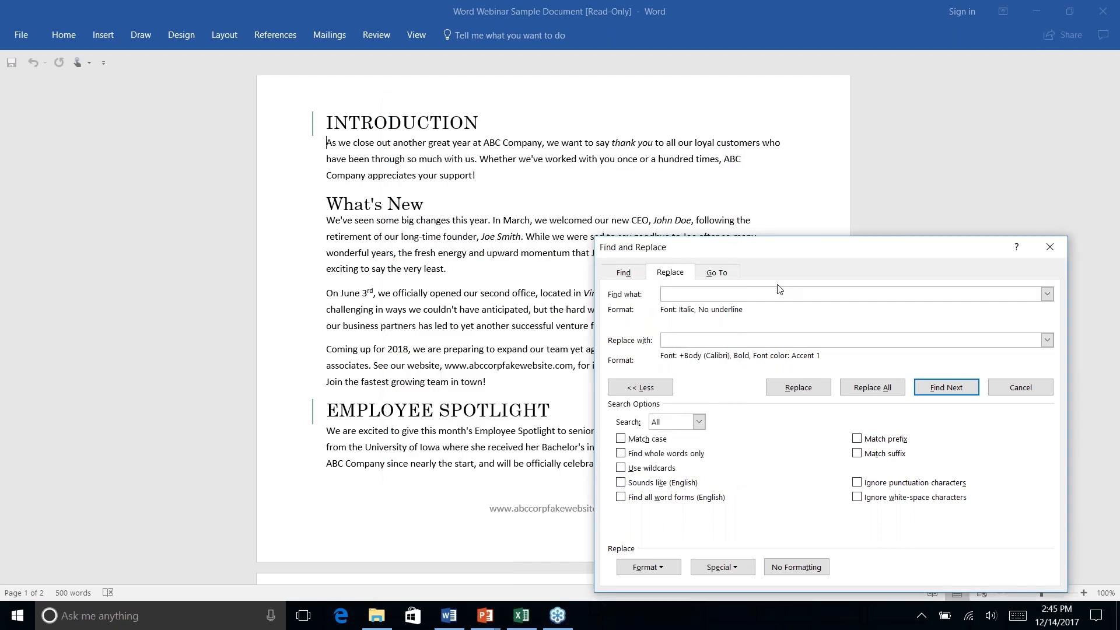
Step: Set the replacement format to bold with the darker teal Accent 2 font color, leaving the replacement text empty
key("Tab")
left_click(647, 569)
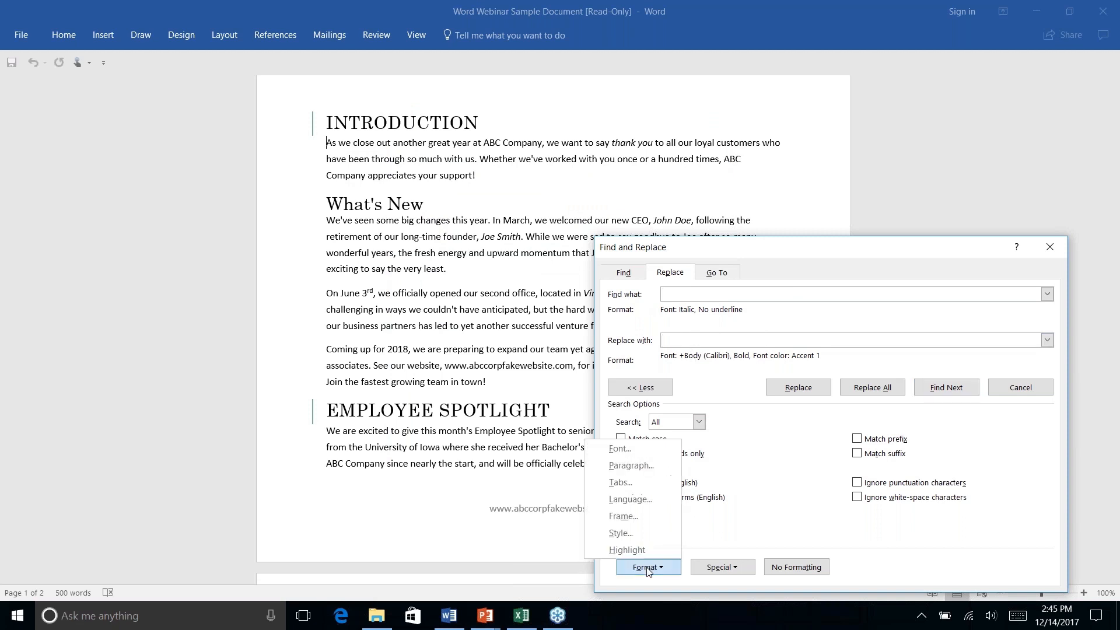
left_click(618, 449)
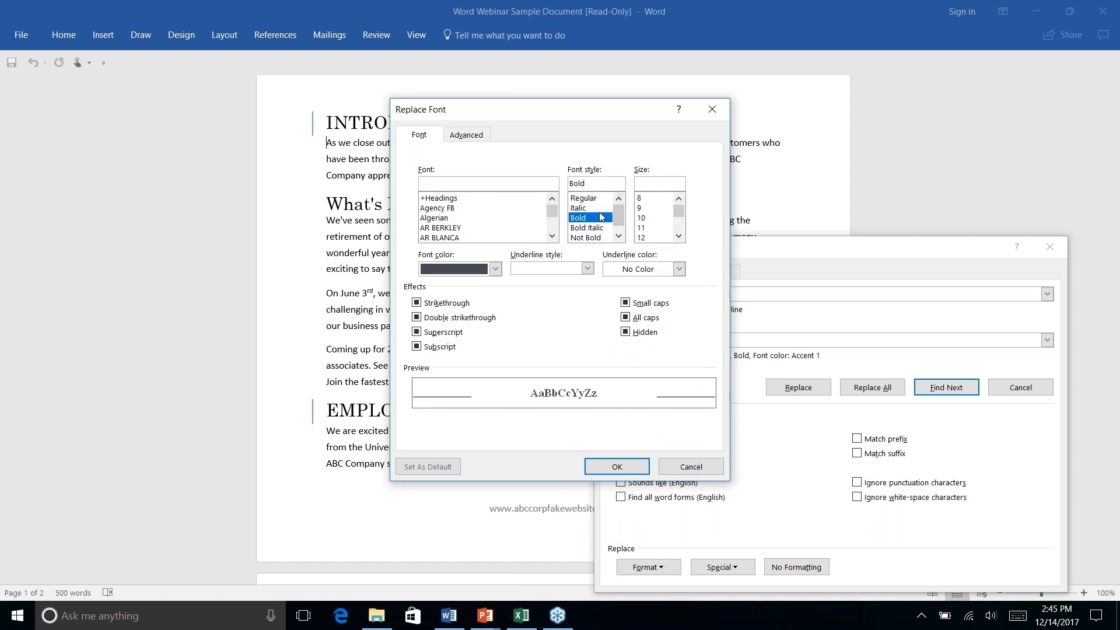
left_click(495, 269)
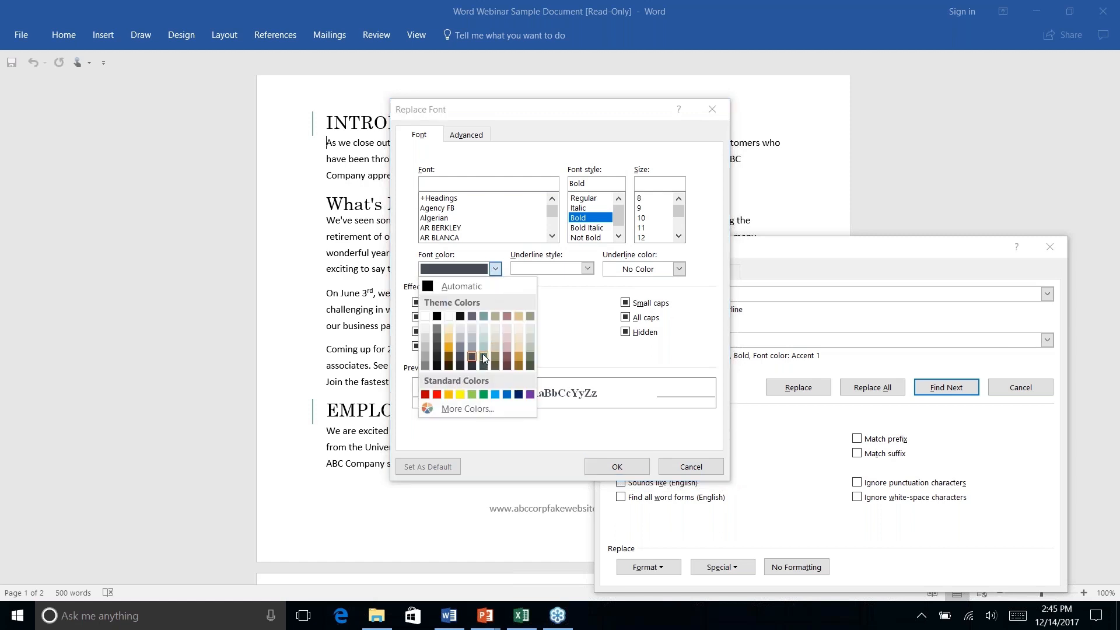
left_click(482, 354)
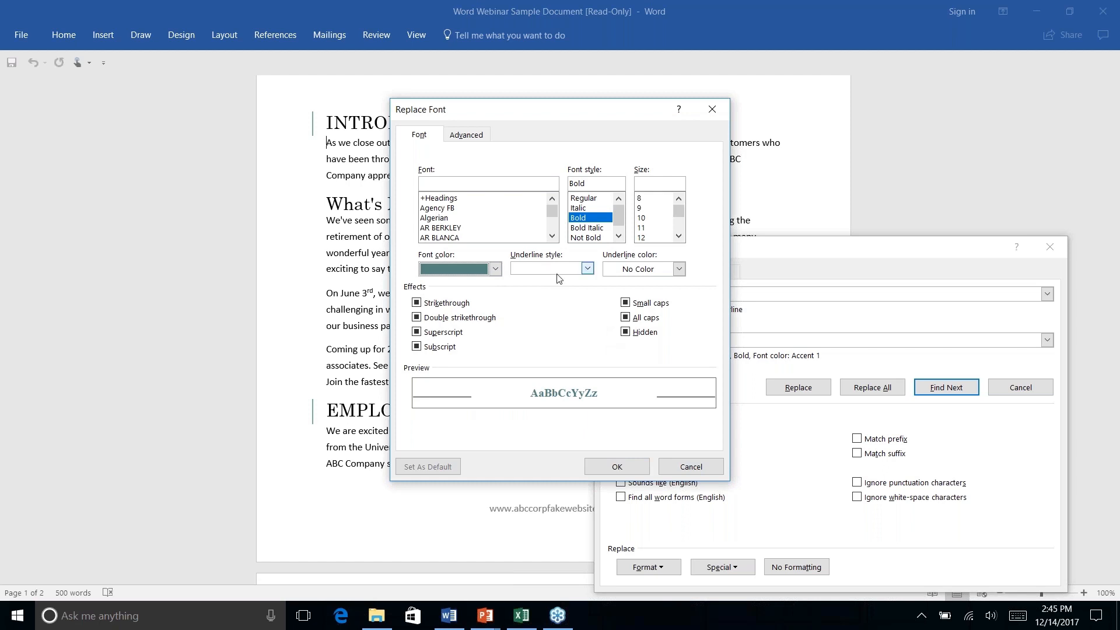
left_click(617, 466)
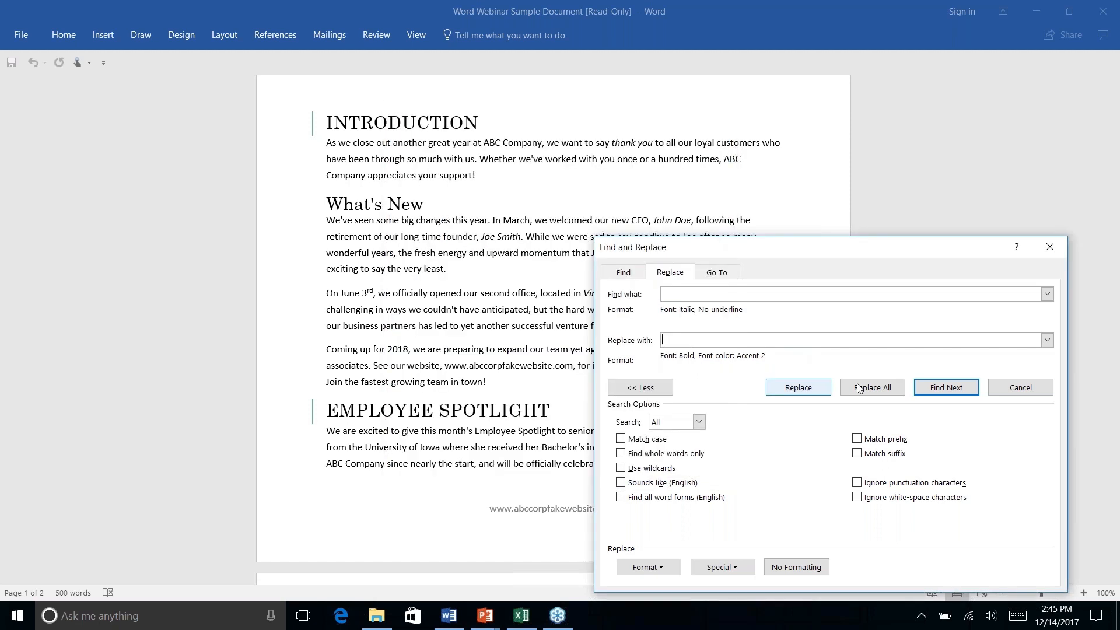
Step: Replace the formatting of the italic "thank you", apply the replacement to all remaining italic text, and close Find and Replace
left_click(951, 390)
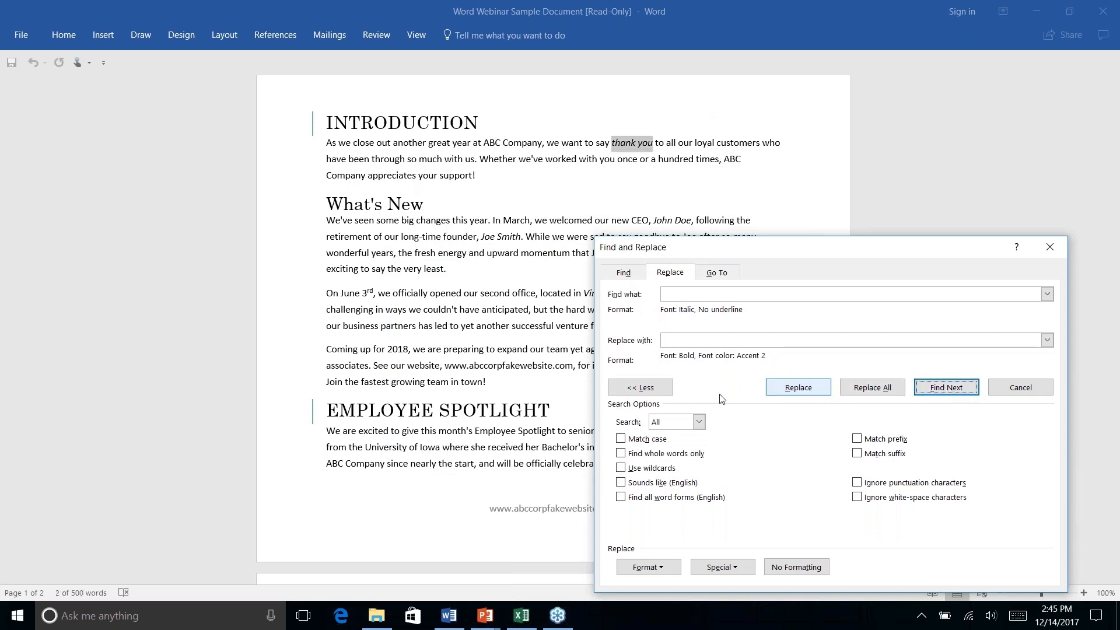
left_click(796, 388)
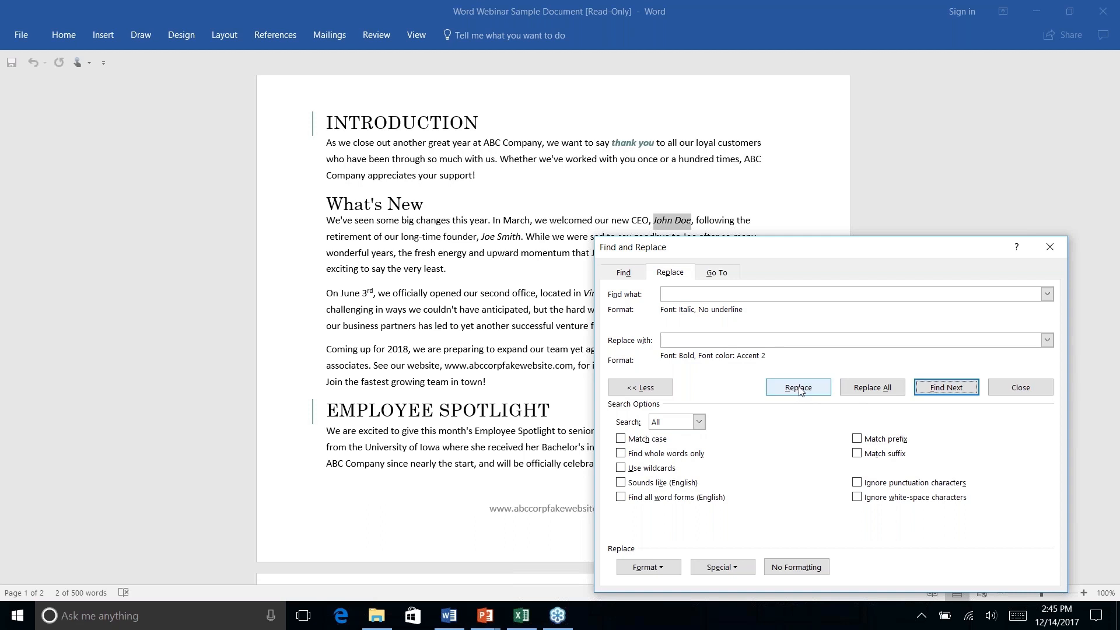
left_click(873, 388)
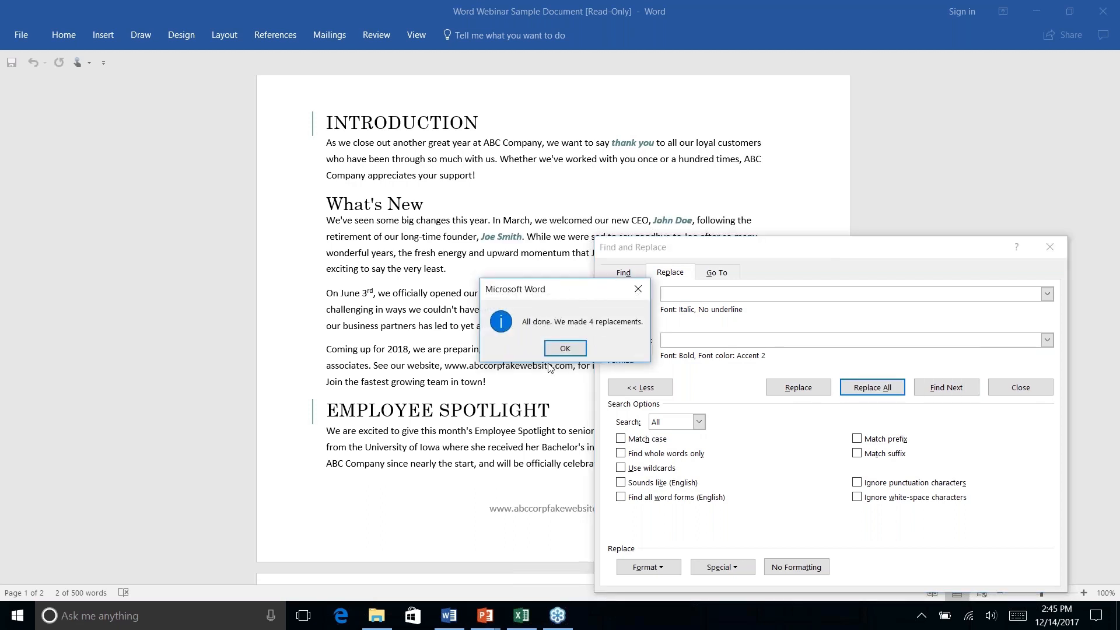
left_click(558, 350)
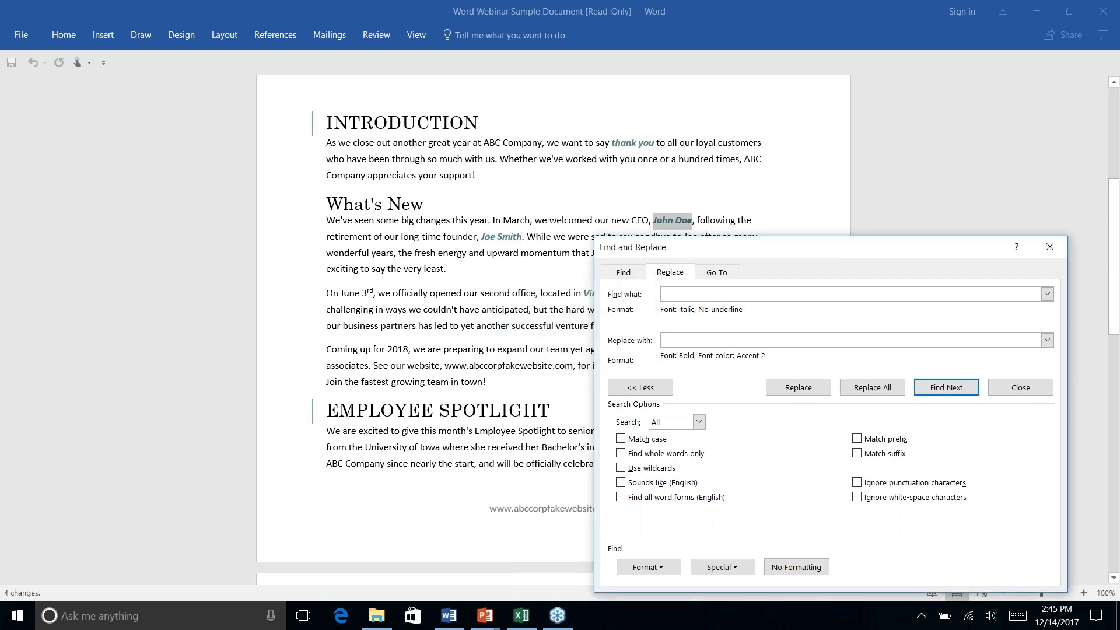
left_click(1050, 247)
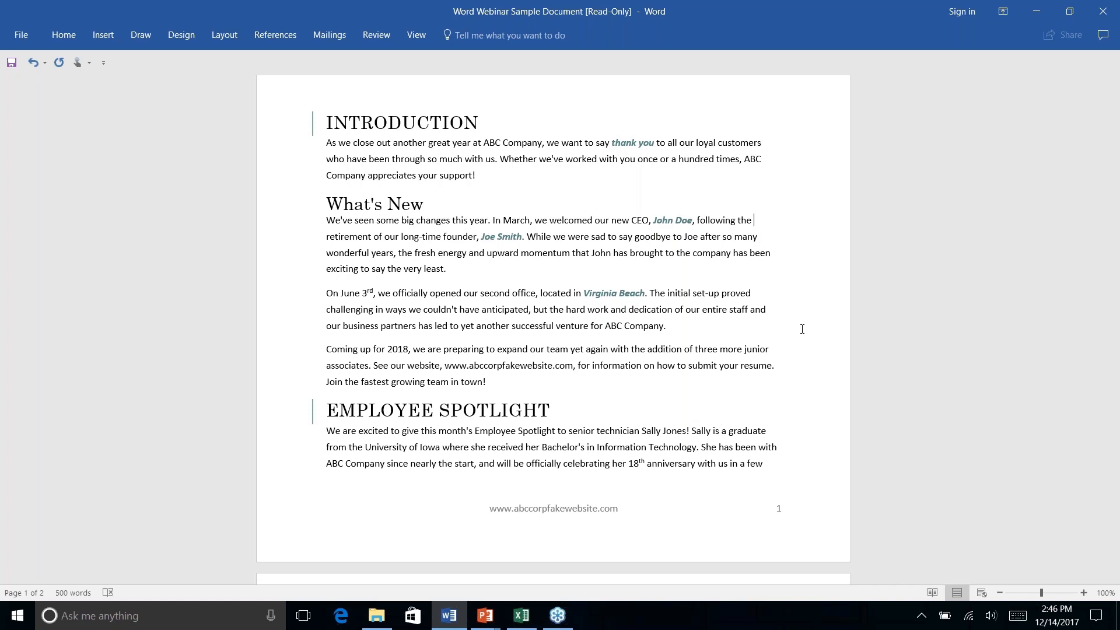
Step: Switch to the PowerPoint slide show, advance it to the "AutoCorrect" slide, and return to the Word document
key("alt+Tab")
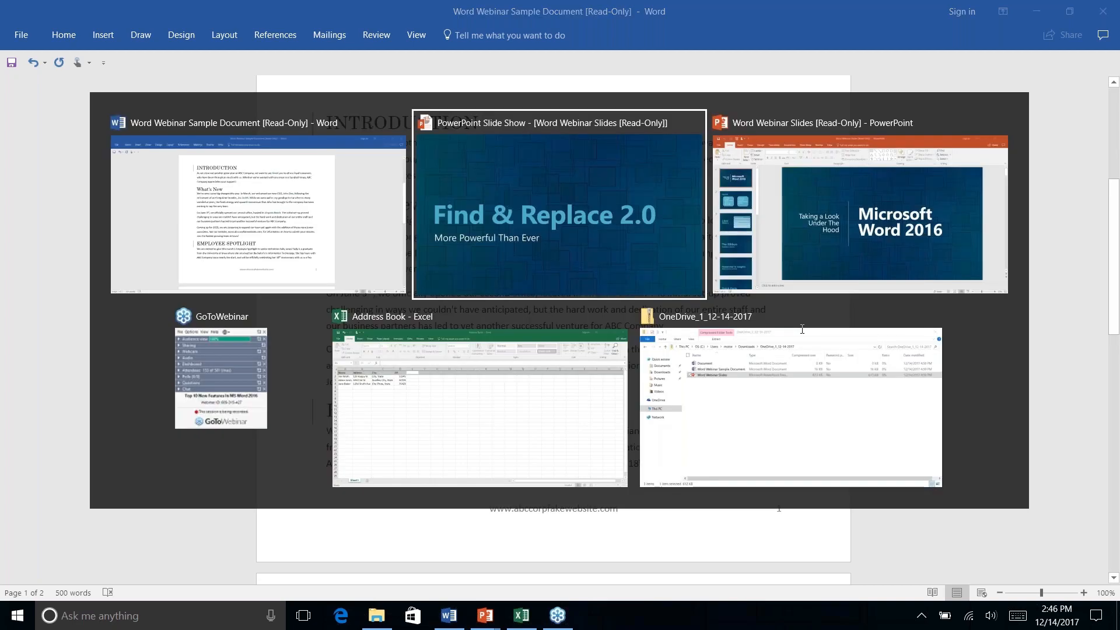
key("Right")
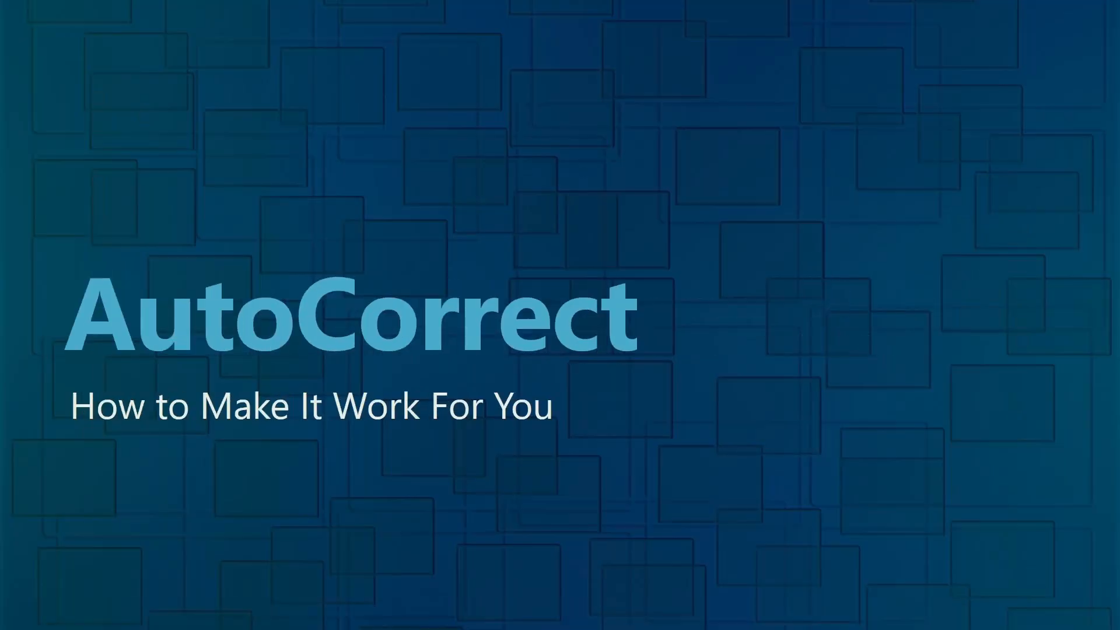
key("alt+Tab")
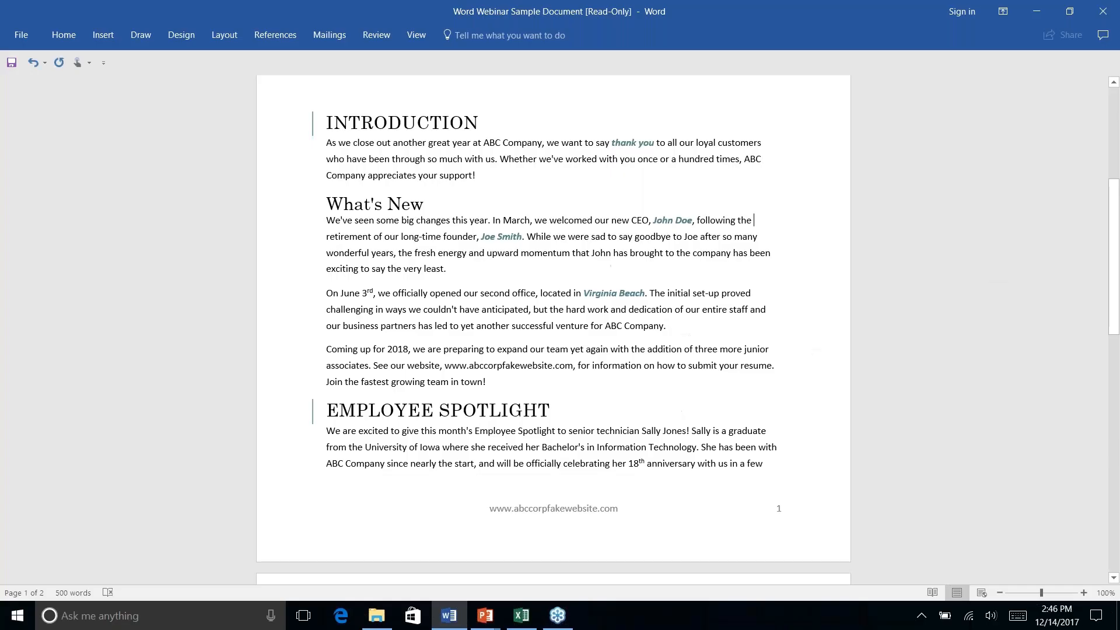
key("alt+Tab")
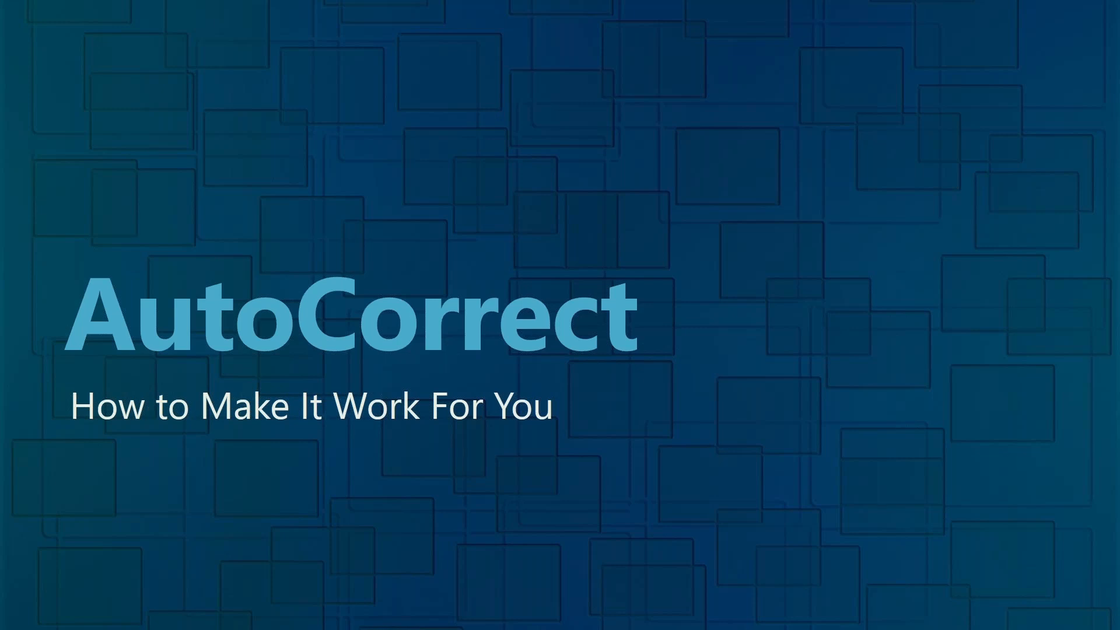
key("alt+Tab")
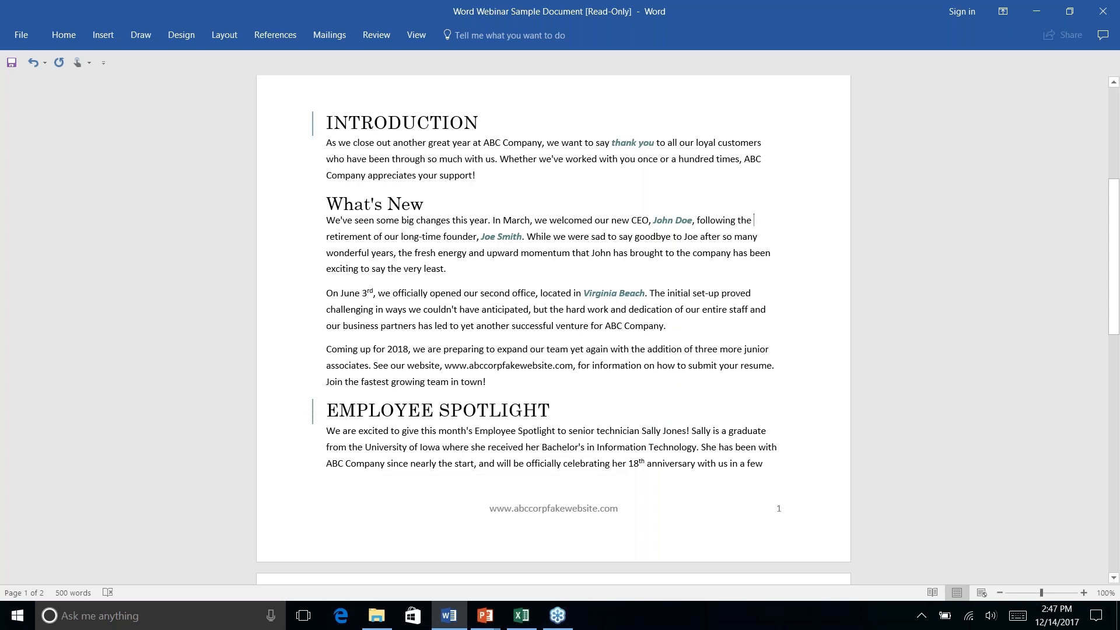
Step: Misspell "anticipated" as "anticiated" in the What's New paragraph about the second office by deleting its "p"
left_click(441, 294)
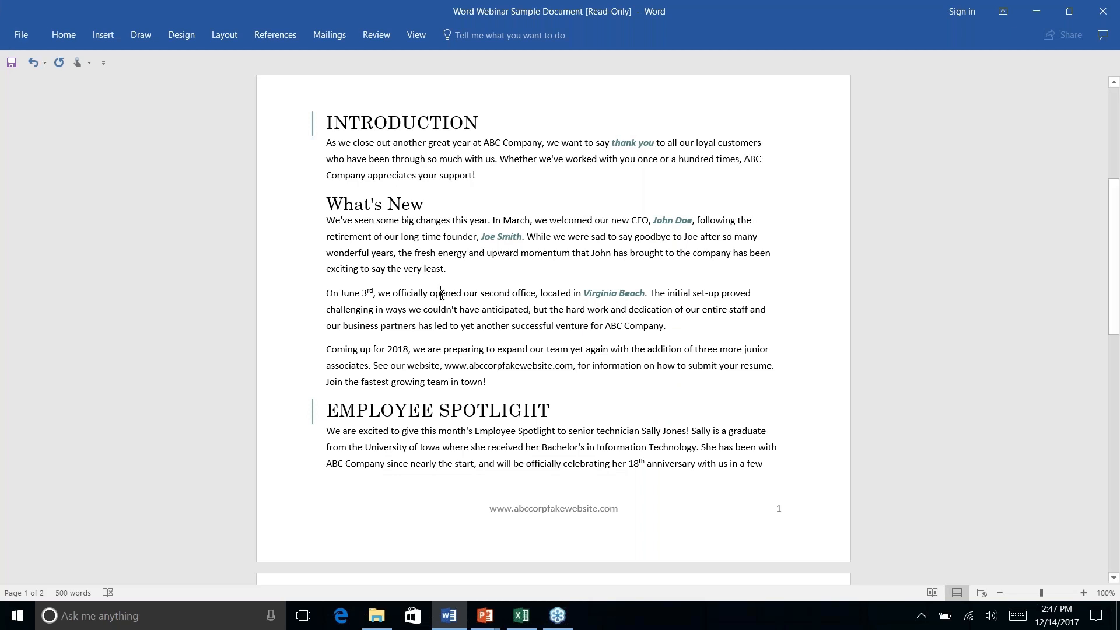
left_click(509, 309)
key("BackSpace")
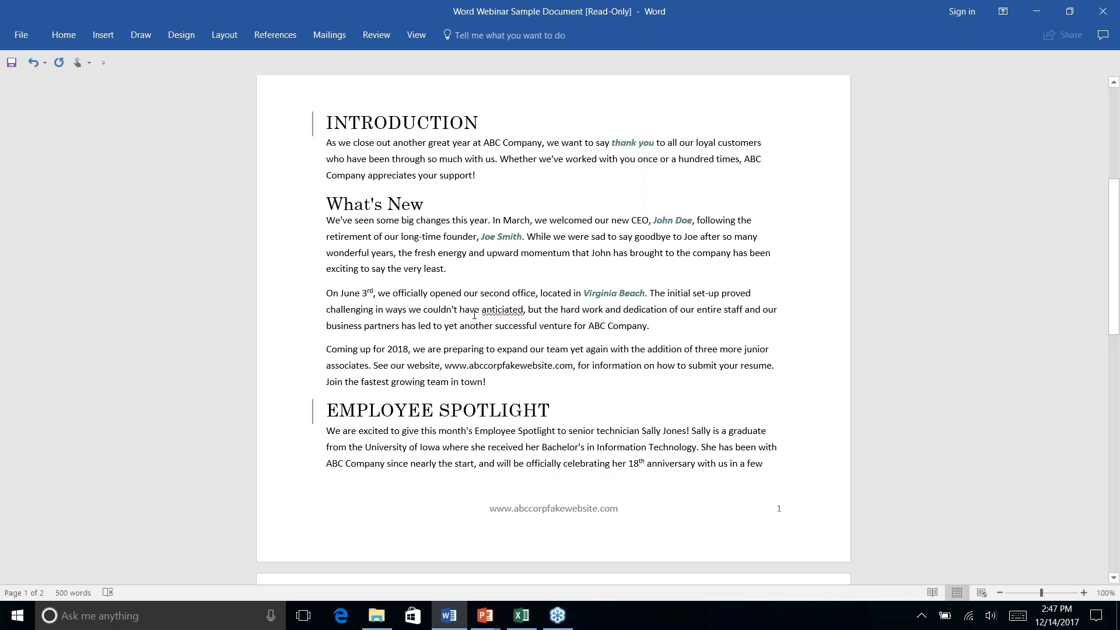
Step: Open the AutoCorrect options from the spelling suggestion for "anticiated", view them, and close the dialog without changes
right_click(505, 309)
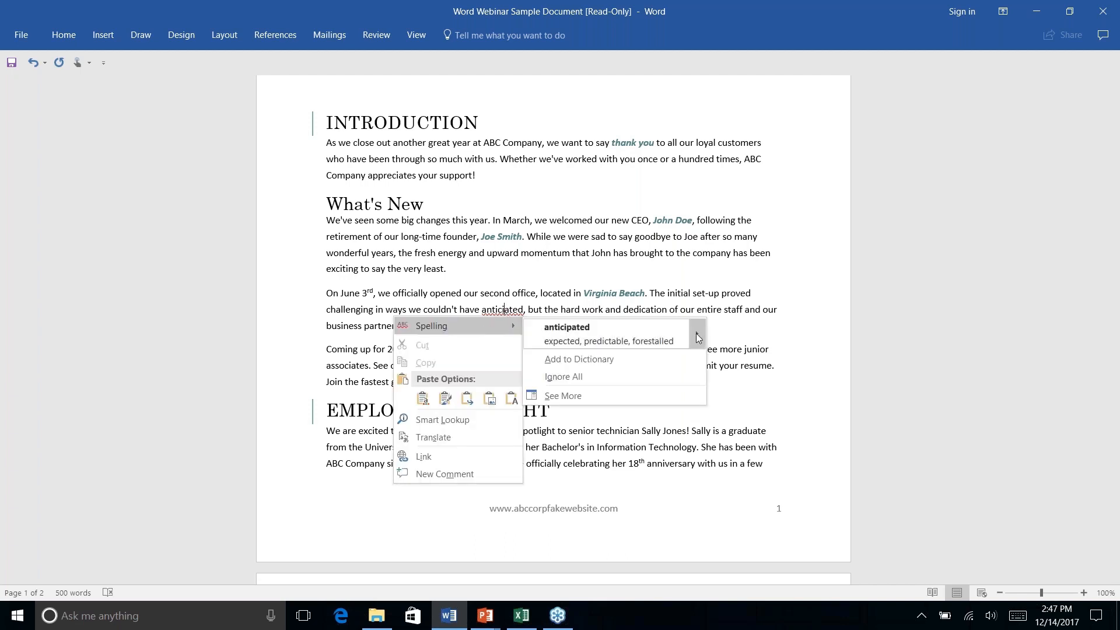
mouse_move(699, 331)
mouse_move(698, 335)
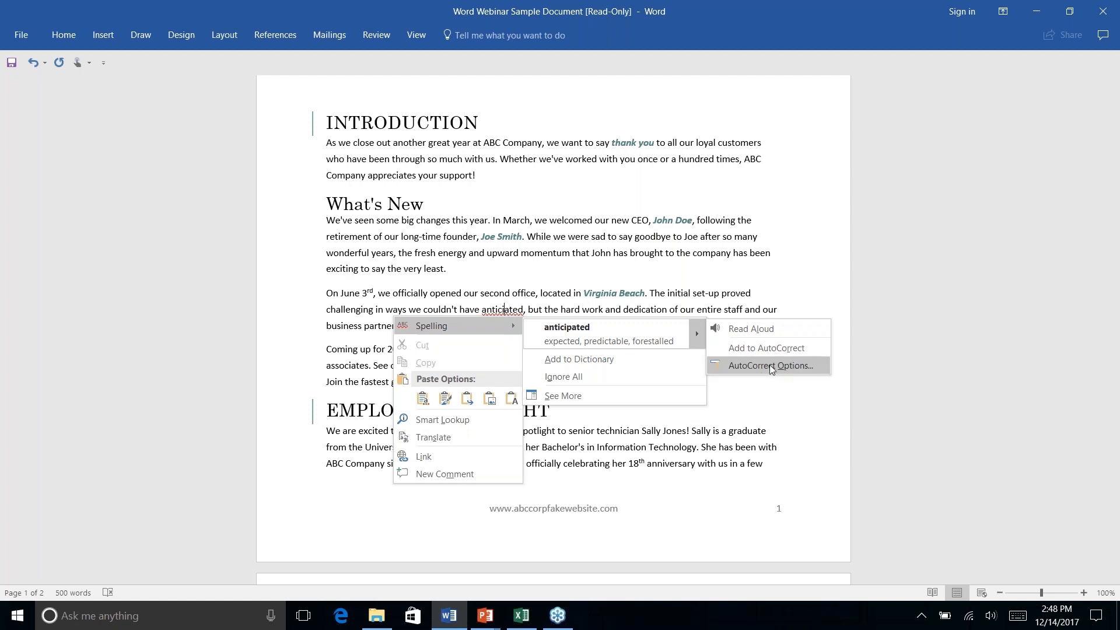
left_click(769, 365)
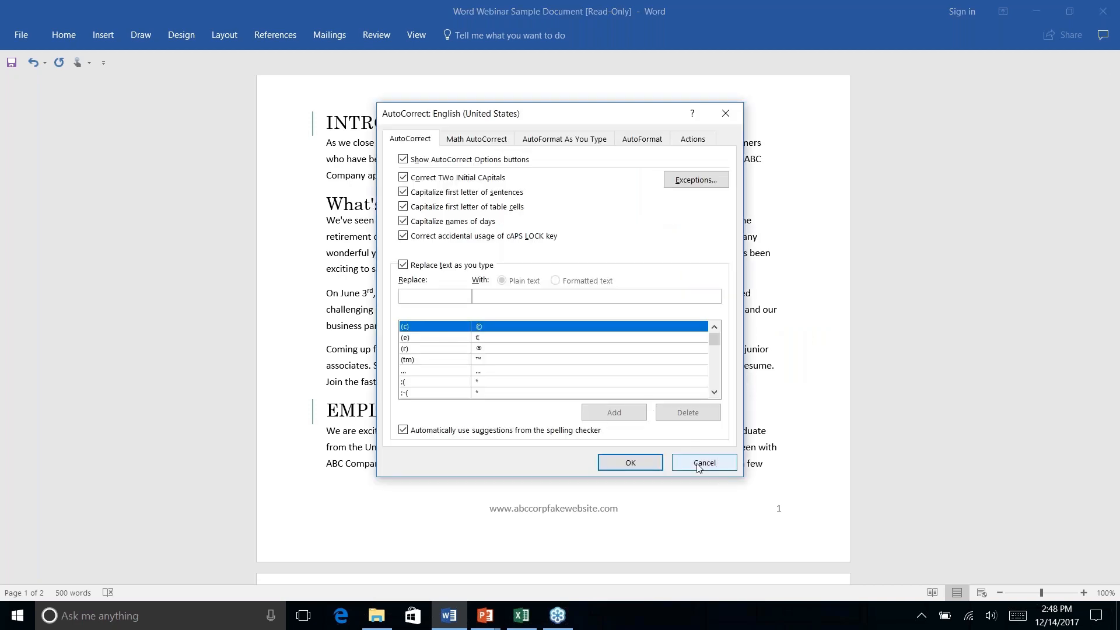
left_click(698, 464)
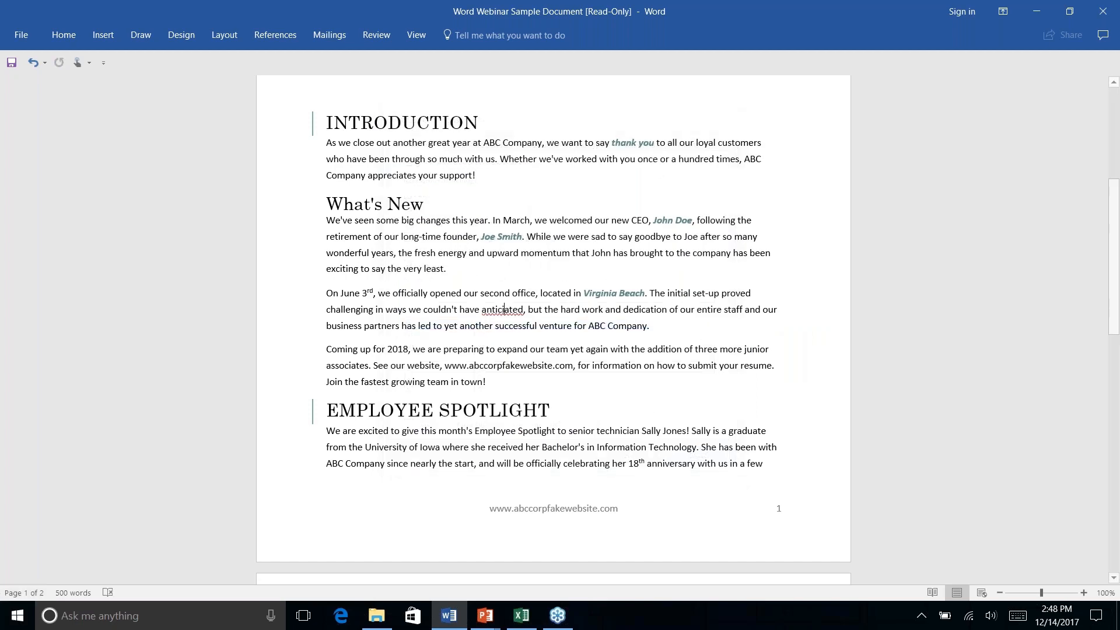
Step: Open Word Options and examine the Proofing settings for spelling and grammar correction and the document exceptions
left_click(26, 36)
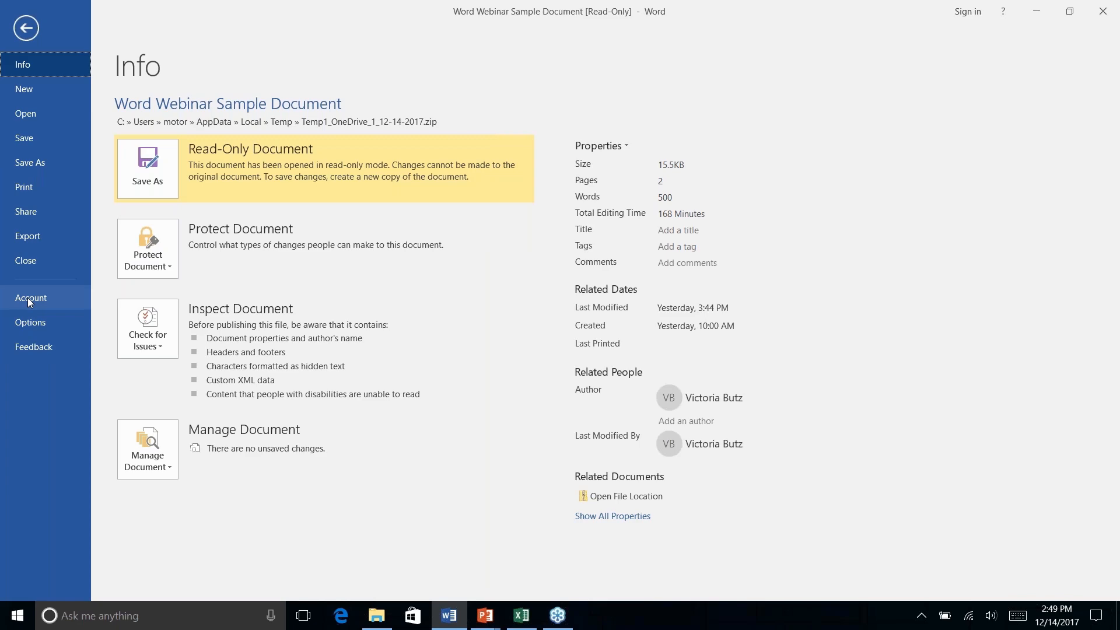
left_click(32, 321)
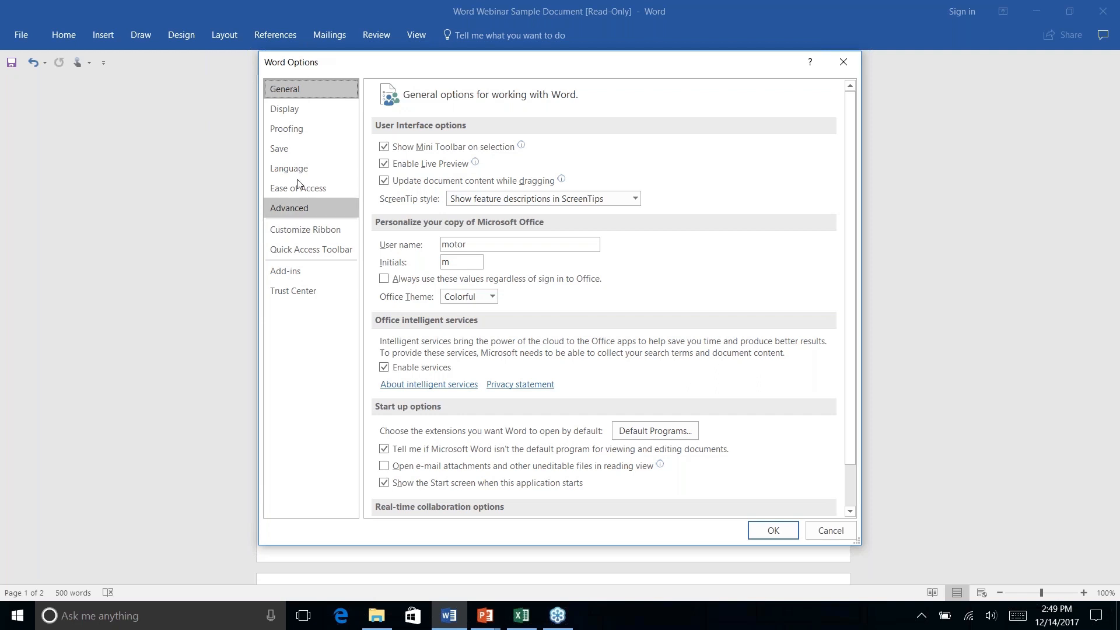
left_click(295, 137)
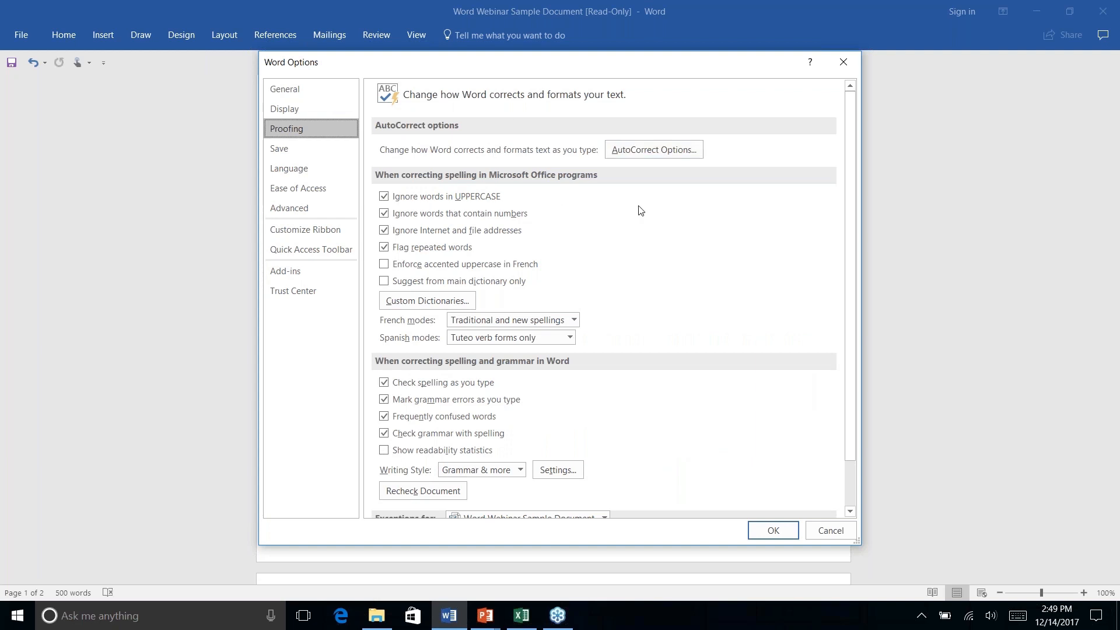
scroll(641, 210, "down", 1)
scroll(640, 210, "up", 1)
scroll(607, 232, "down", 2)
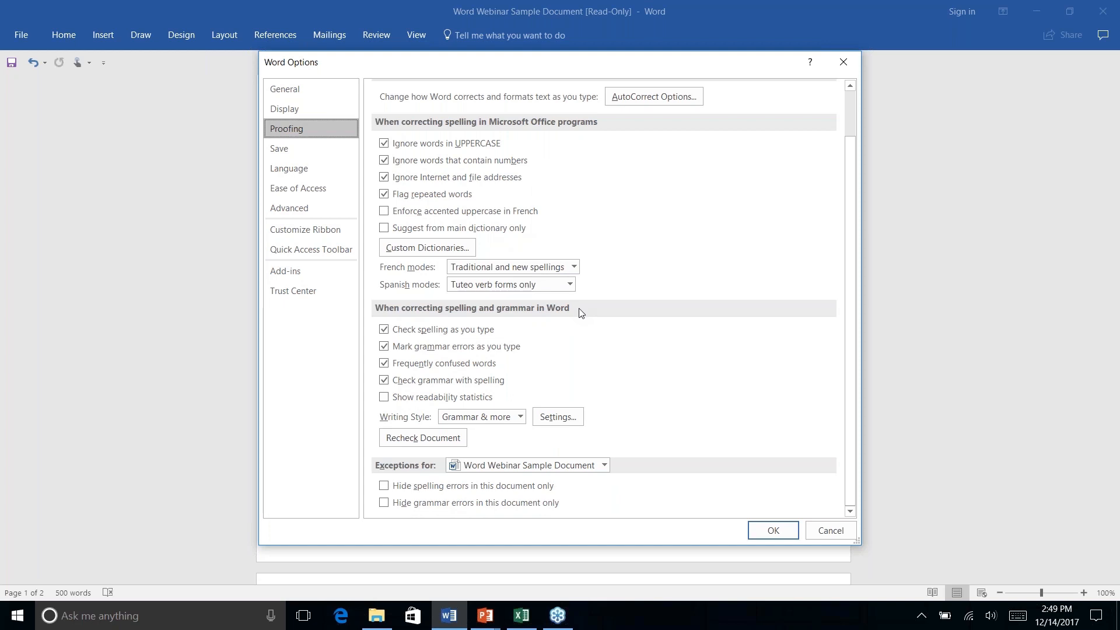
scroll(581, 313, "up", 2)
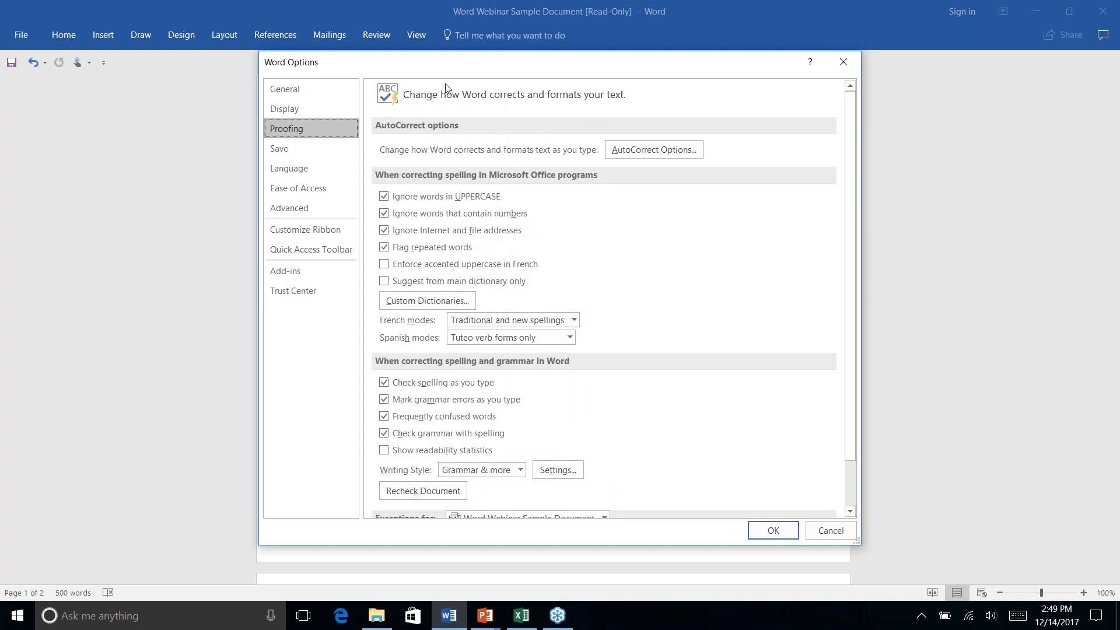
Step: Examine the AutoCorrect replacement list and the First Letter and INitial CAps exceptions, and close the exceptions without changes
left_click(672, 150)
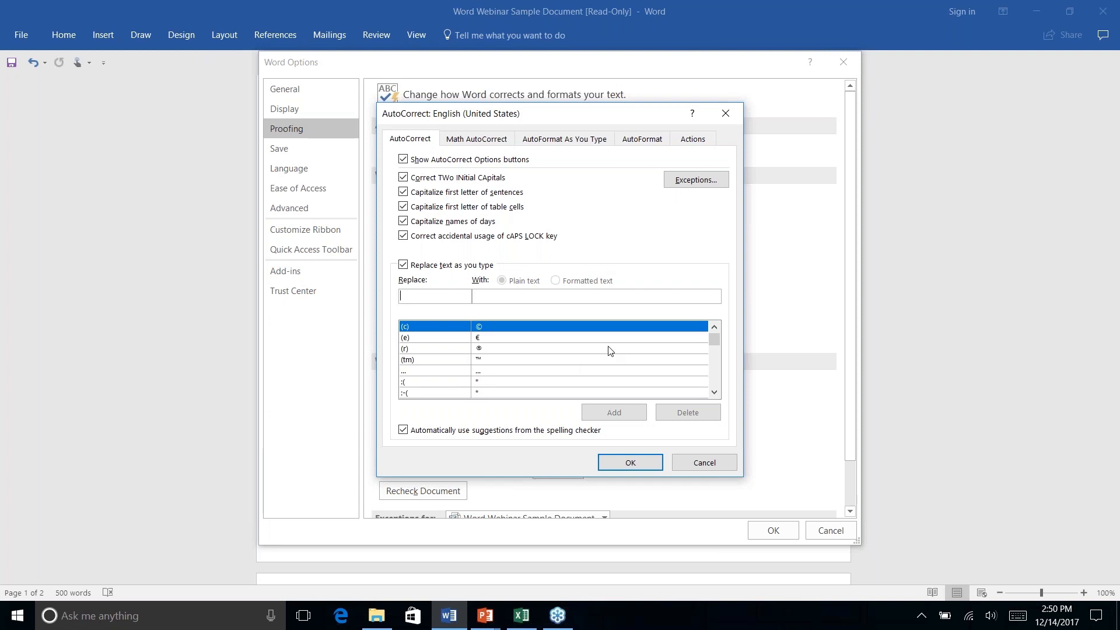
left_click_drag(715, 343, 715, 358)
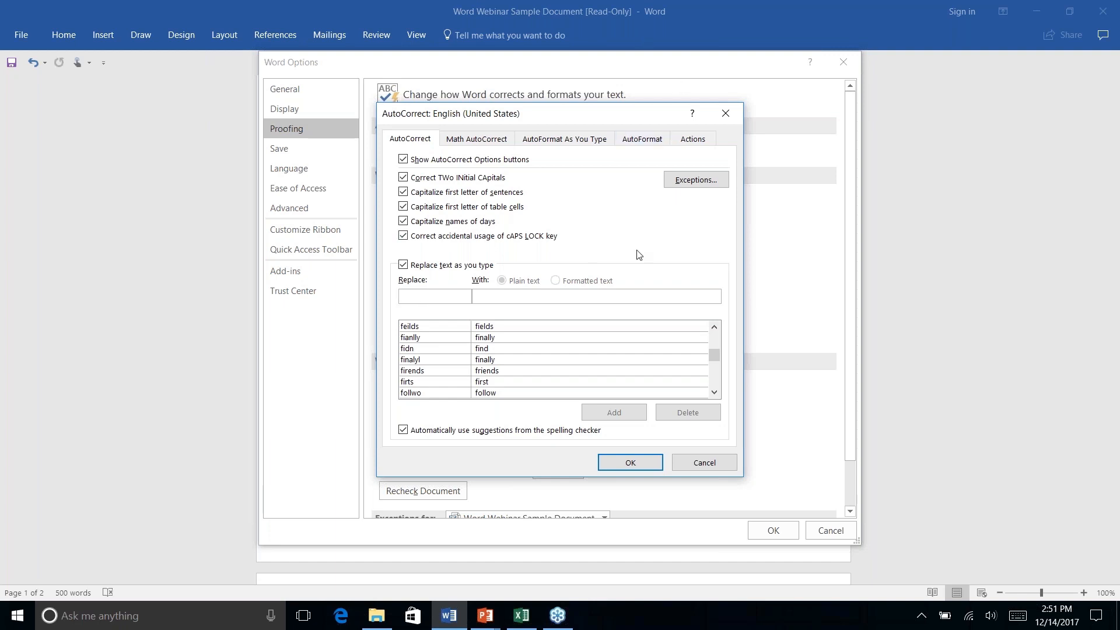
left_click(689, 184)
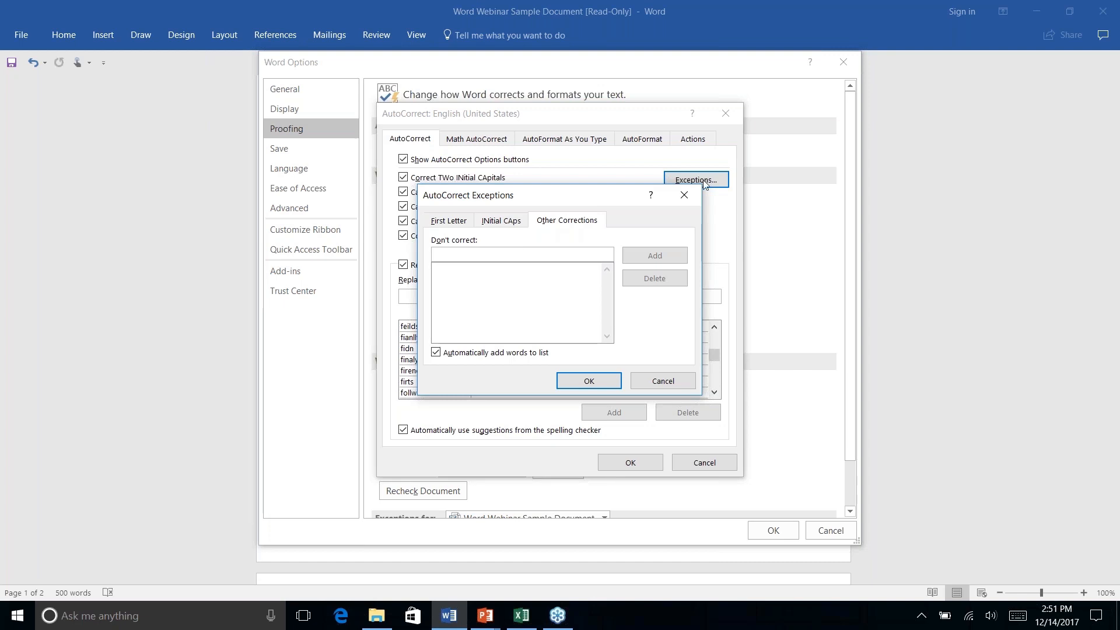
left_click(448, 221)
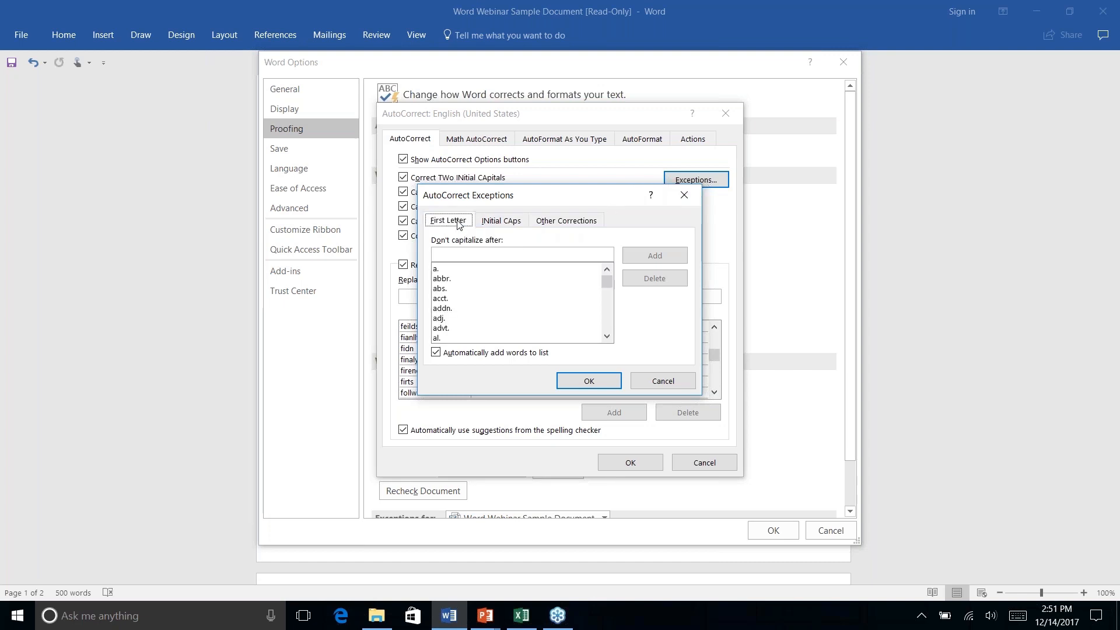
left_click(502, 222)
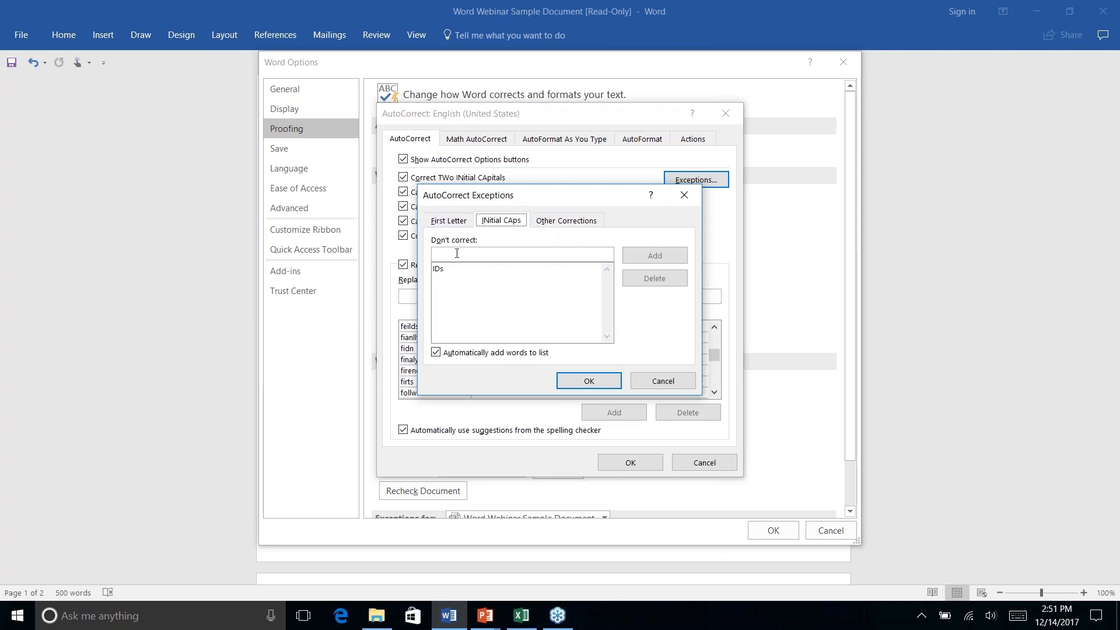
left_click(662, 380)
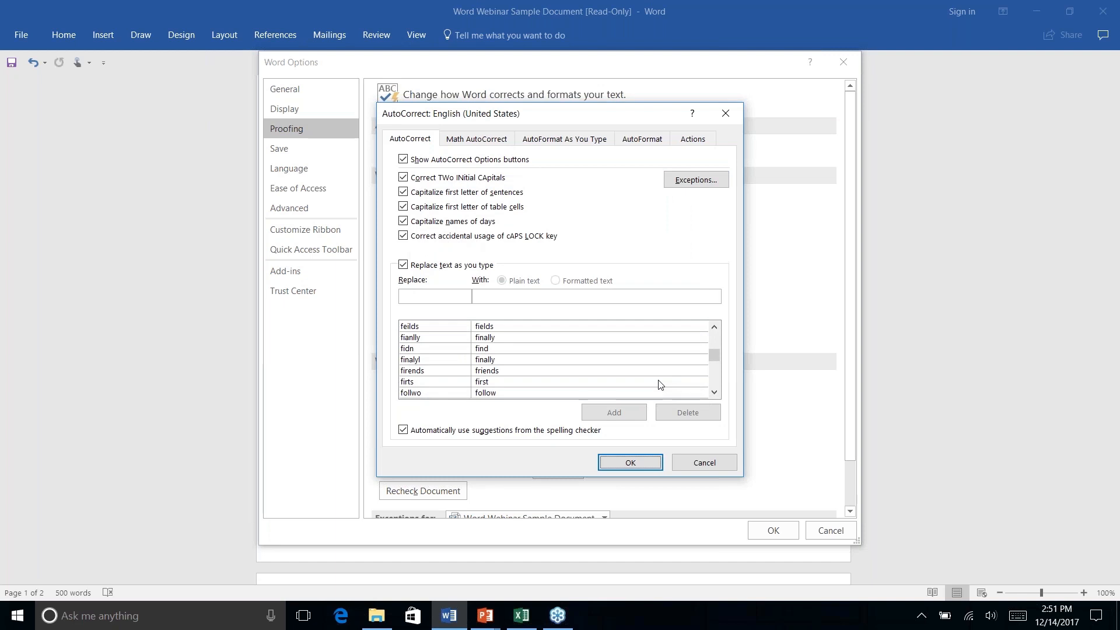
Step: View the AutoFormat As You Type settings and close both the AutoCorrect and Word Options dialogs without changes
left_click(565, 140)
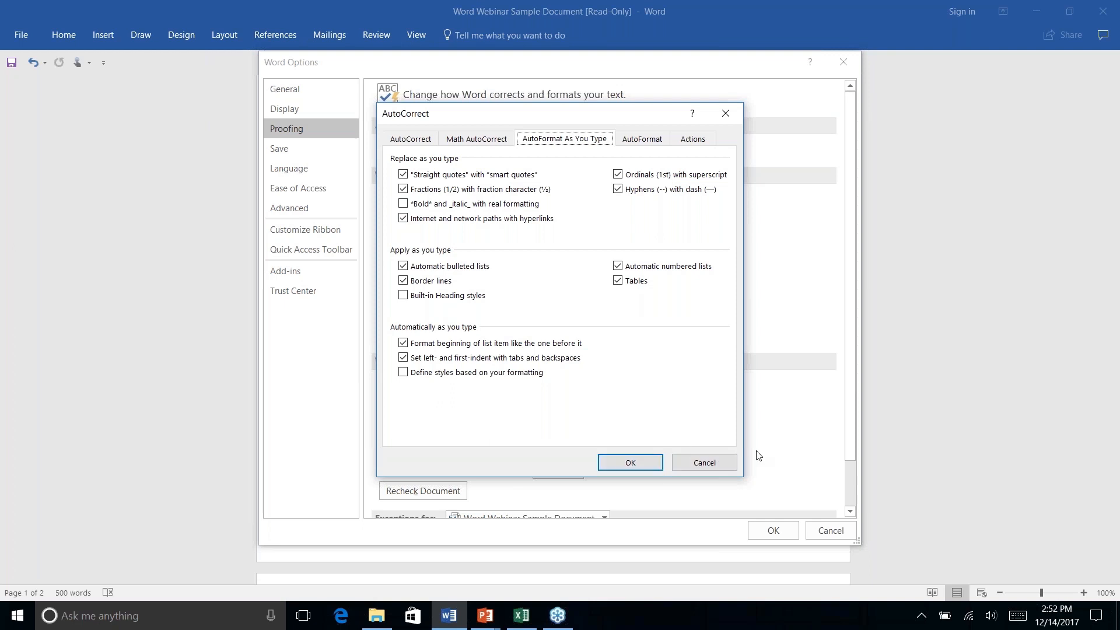
left_click(705, 463)
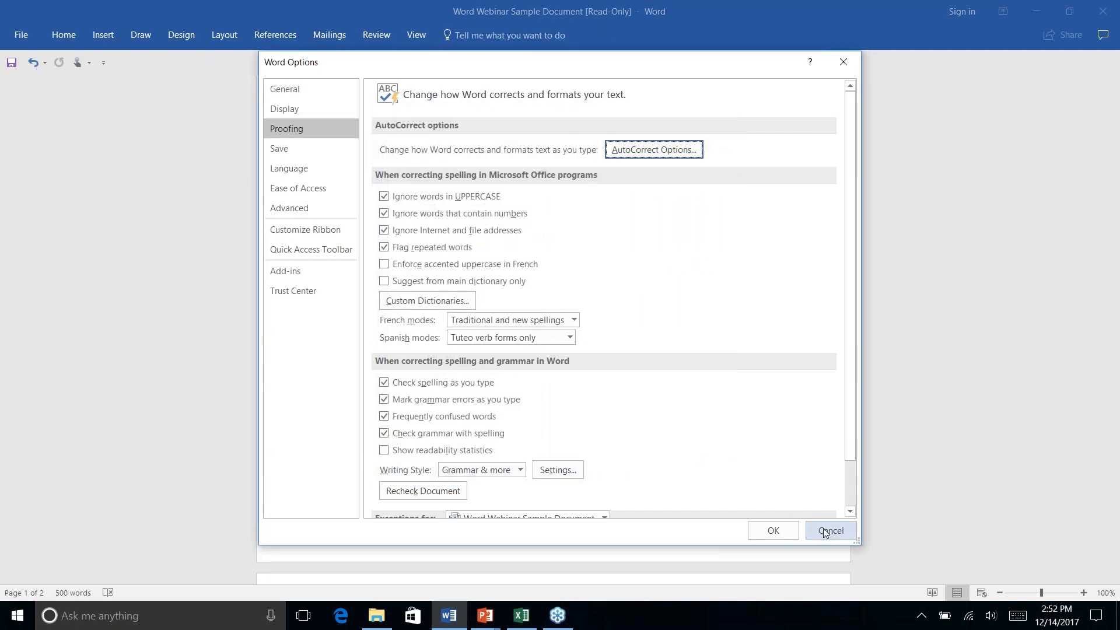
left_click(825, 530)
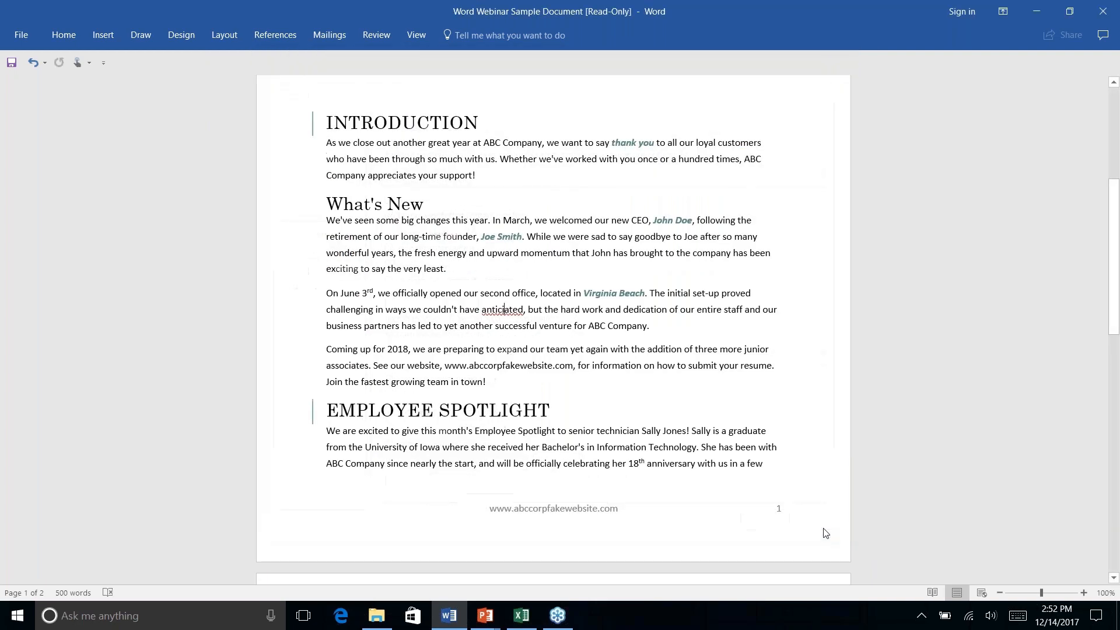
Step: Select the hyperlinked feedback e-mail address under "How Are We Doing?" and apply the Normal style to it
scroll(505, 265, "down", 1)
scroll(636, 378, "down", 10)
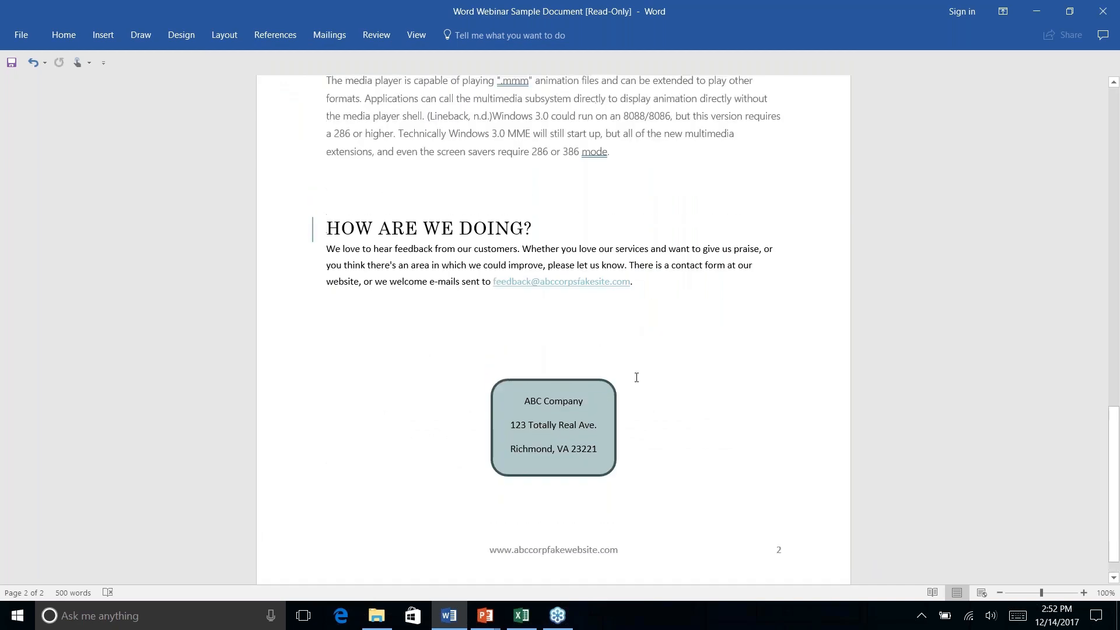
scroll(636, 377, "up", 1)
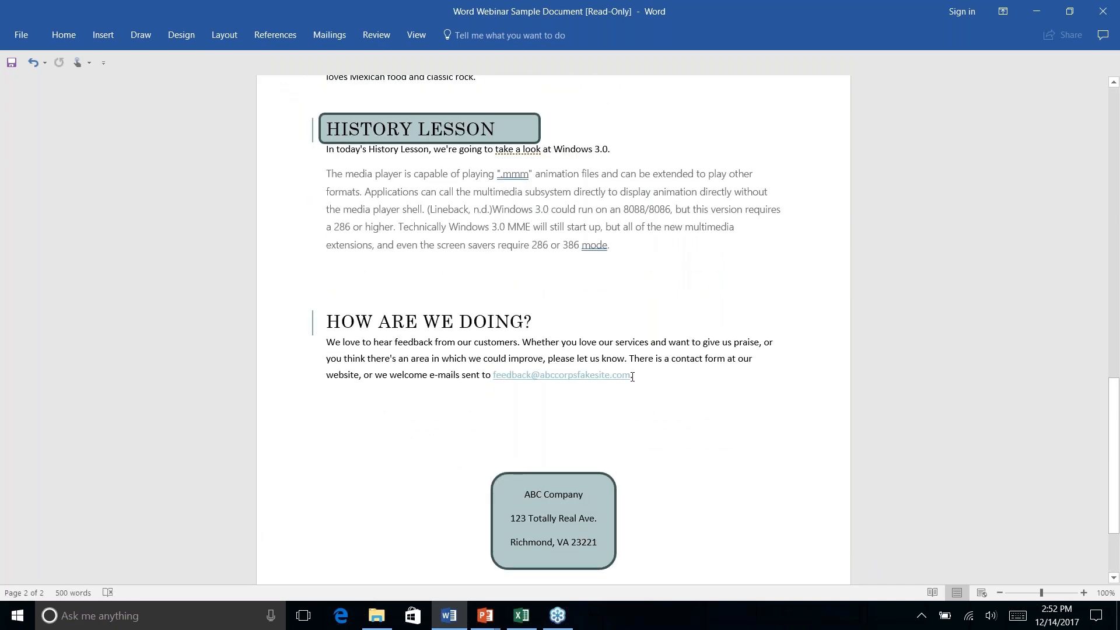
left_click(58, 32)
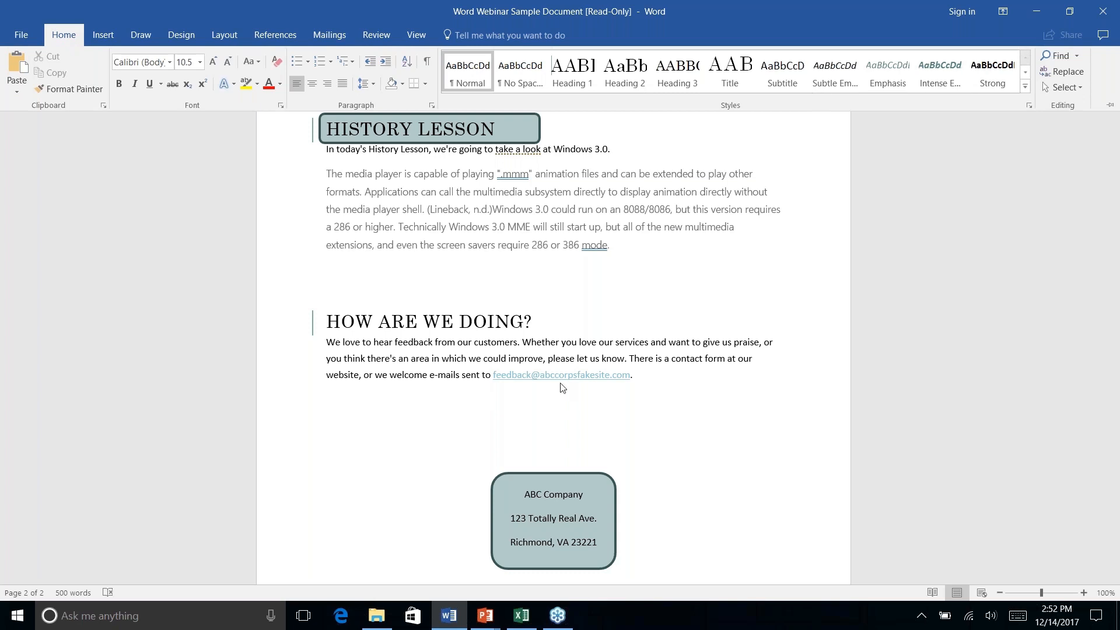
right_click(631, 381)
key("Escape")
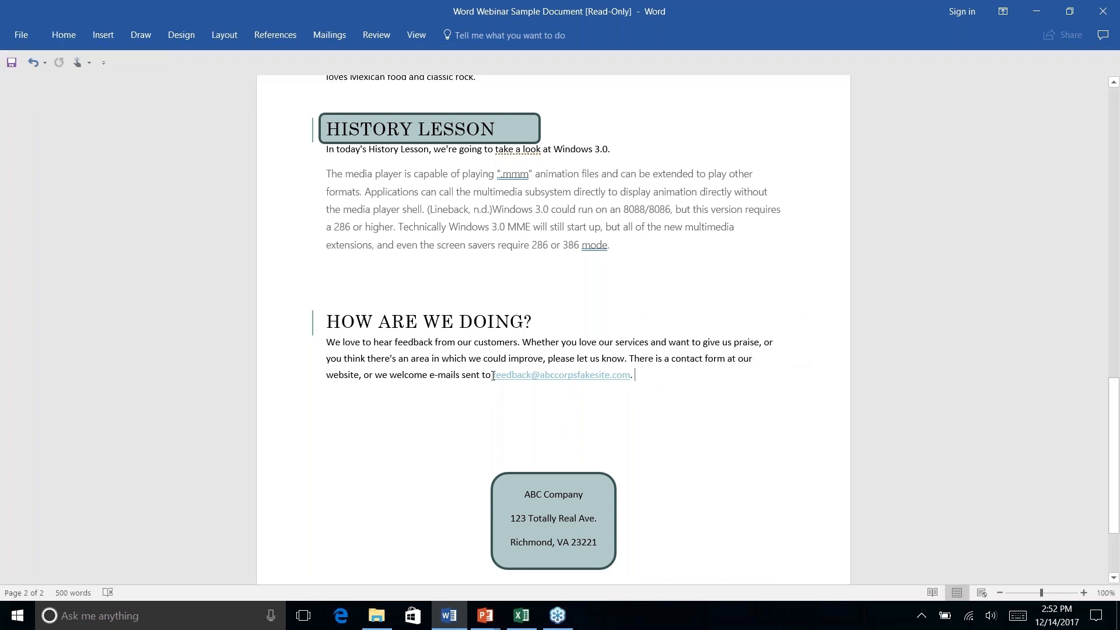
left_click_drag(493, 374, 641, 375)
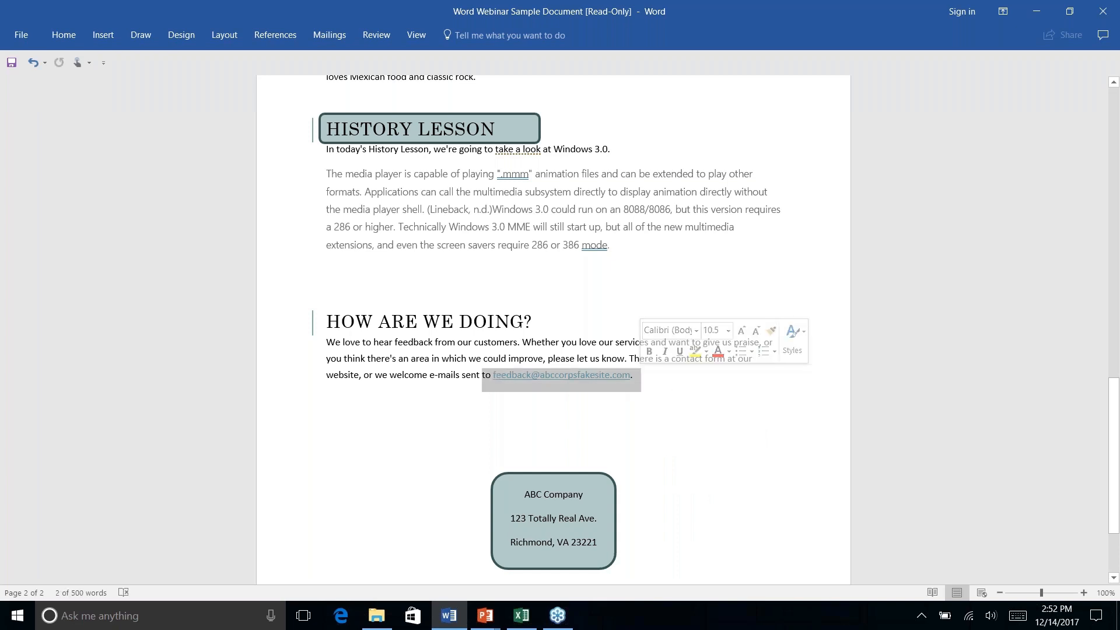
left_click(682, 393)
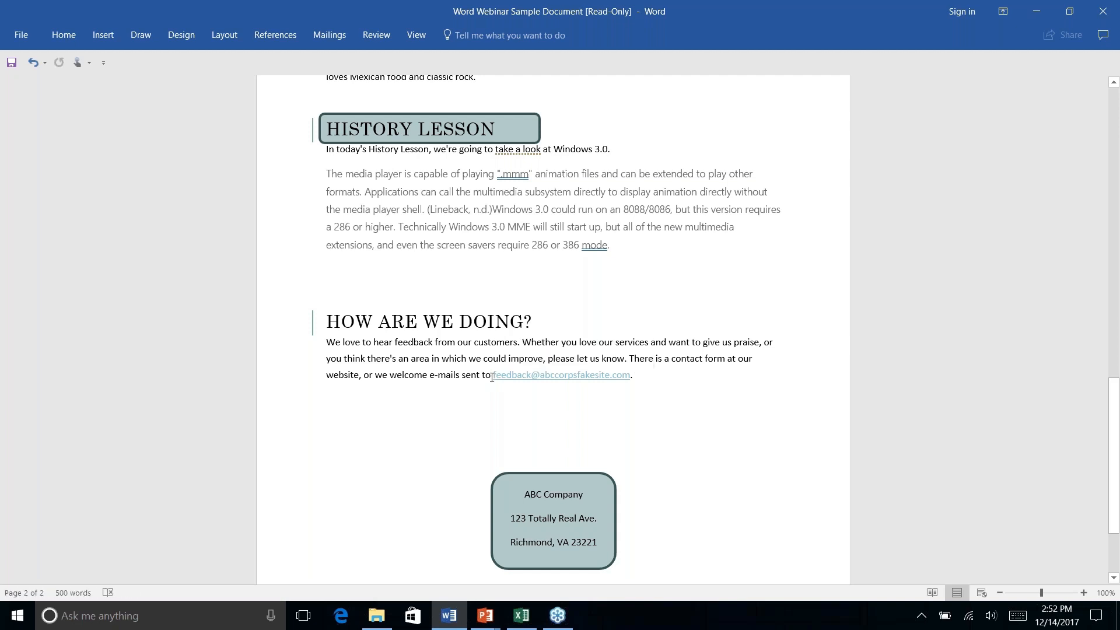
left_click_drag(493, 377, 637, 377)
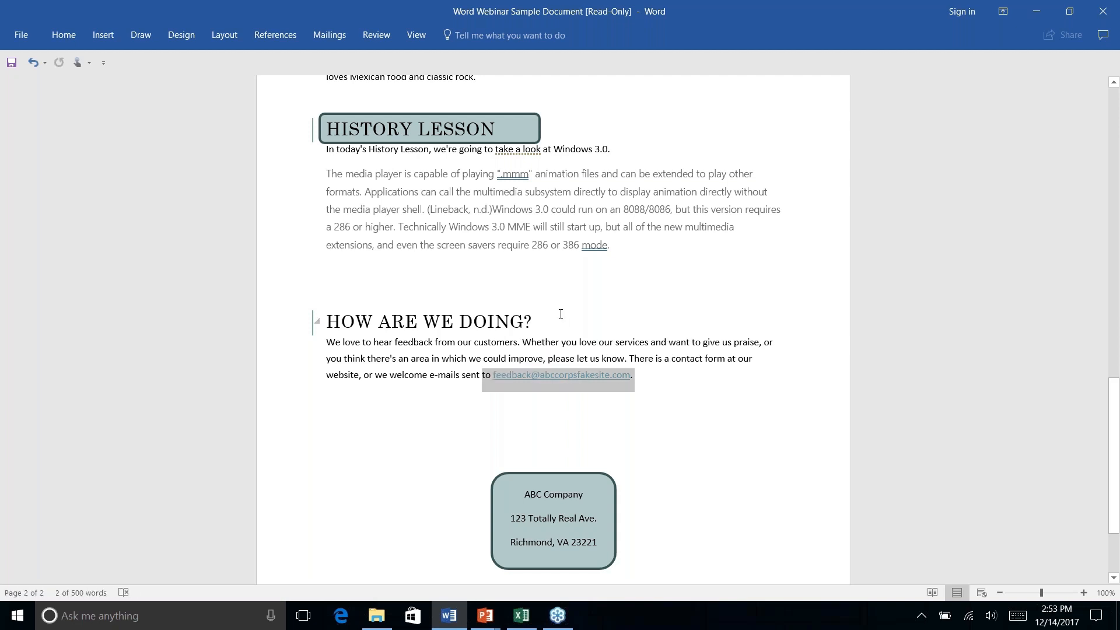
left_click(64, 36)
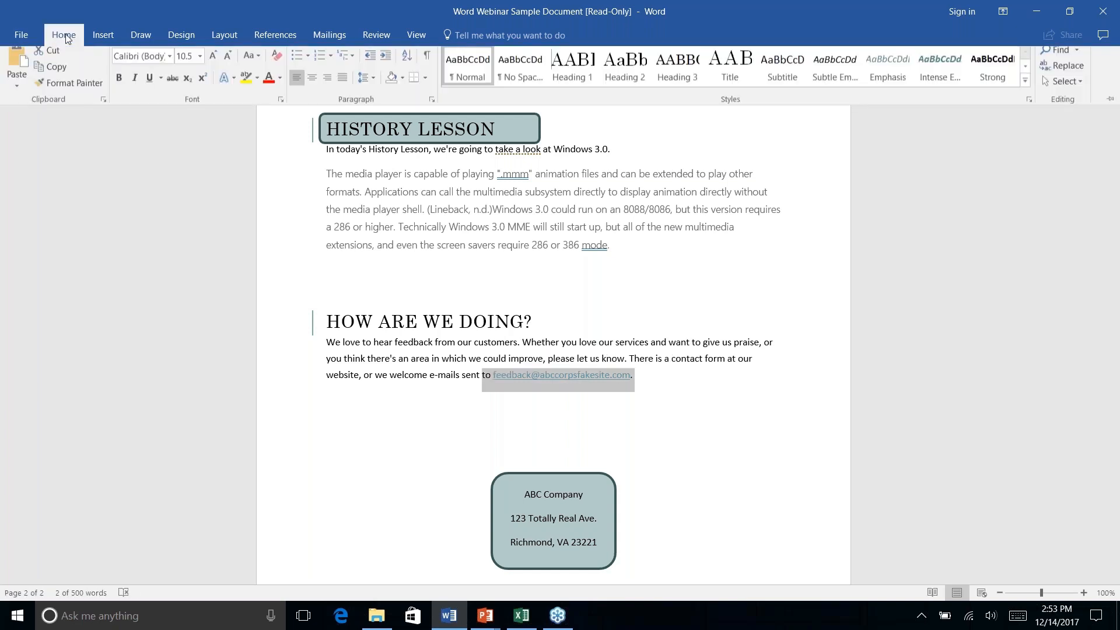
left_click(471, 70)
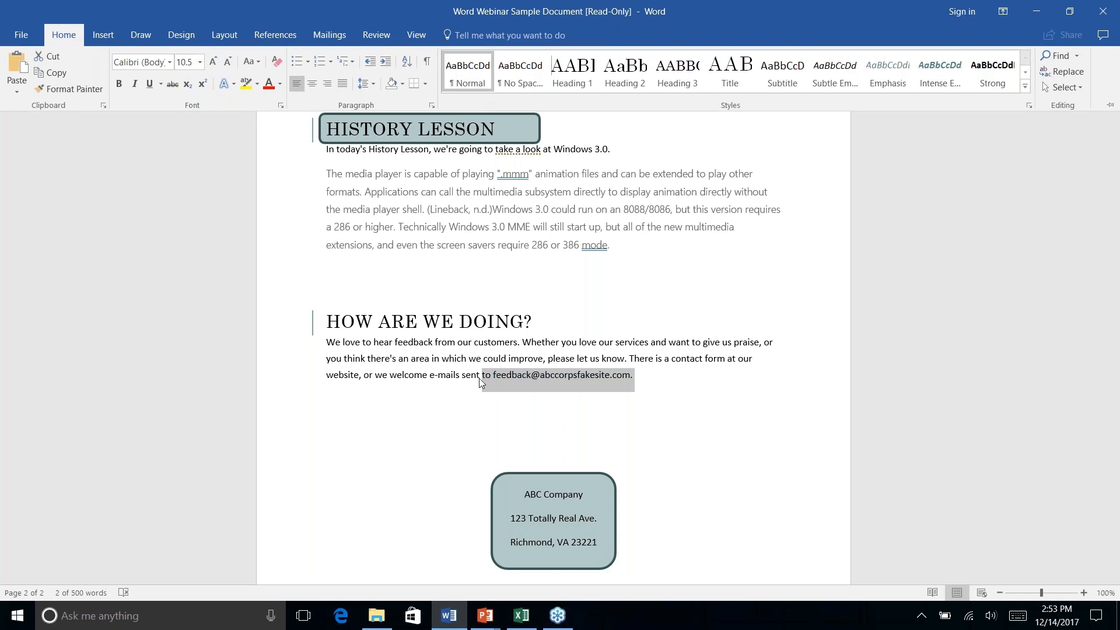
right_click(651, 380)
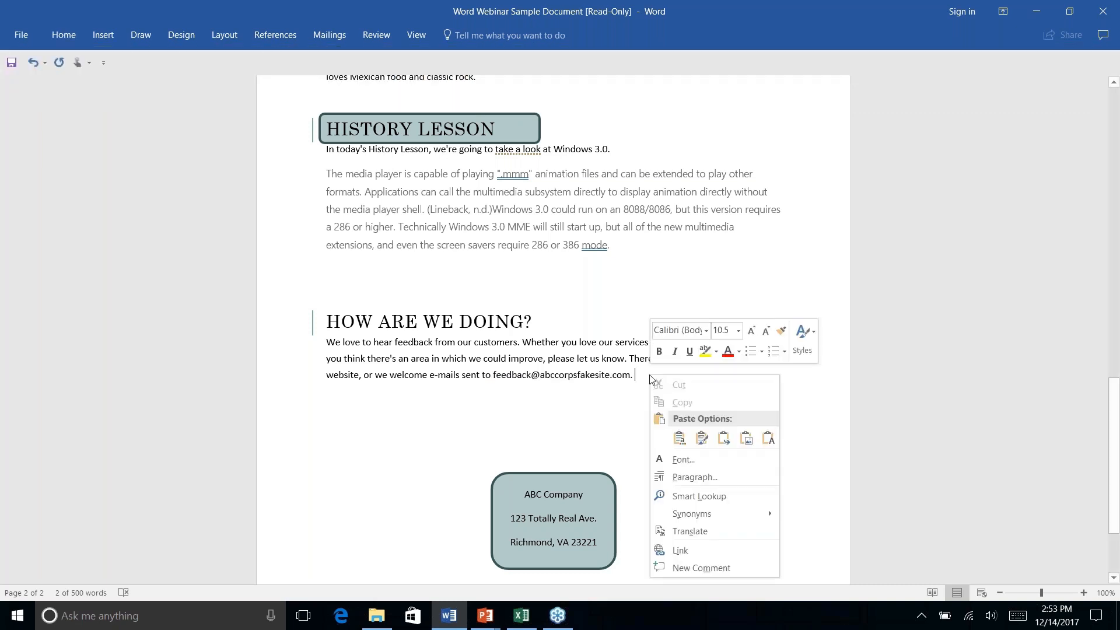
Step: Return to the Word newsletter, view its file information and the Save As locations including OneDrive, and cancel without saving
left_click(580, 381)
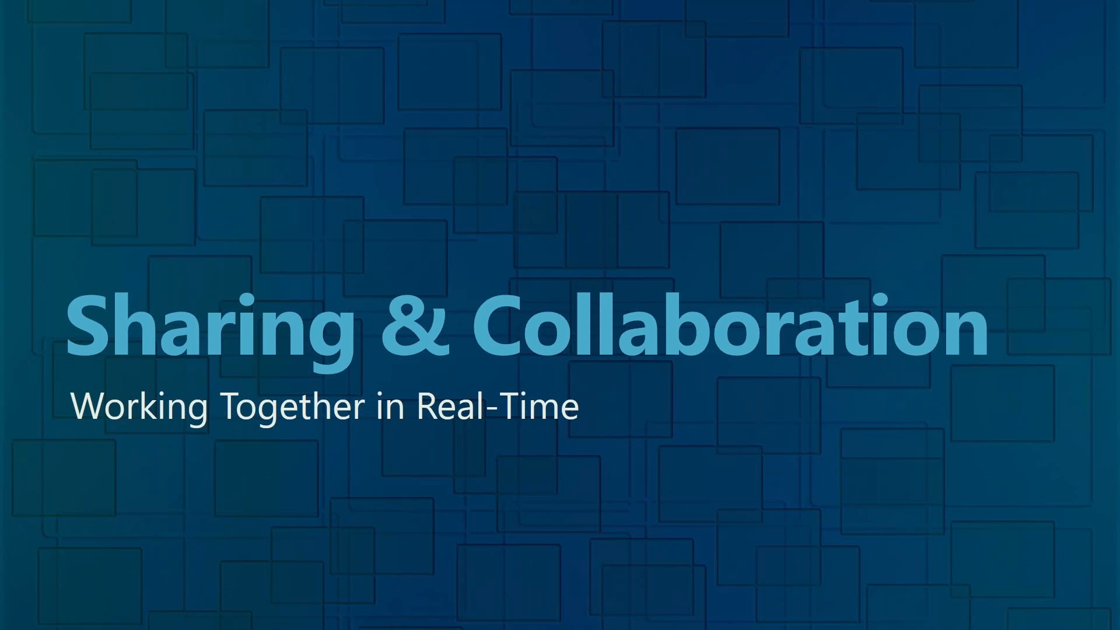
key("alt+Tab")
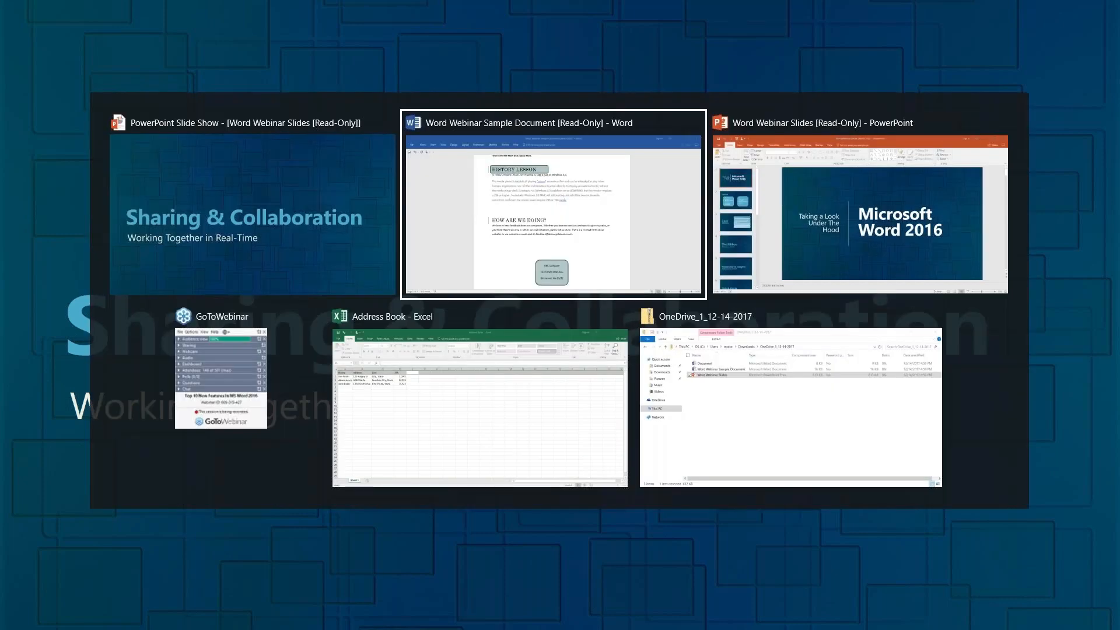
scroll(553, 326, "down", 1)
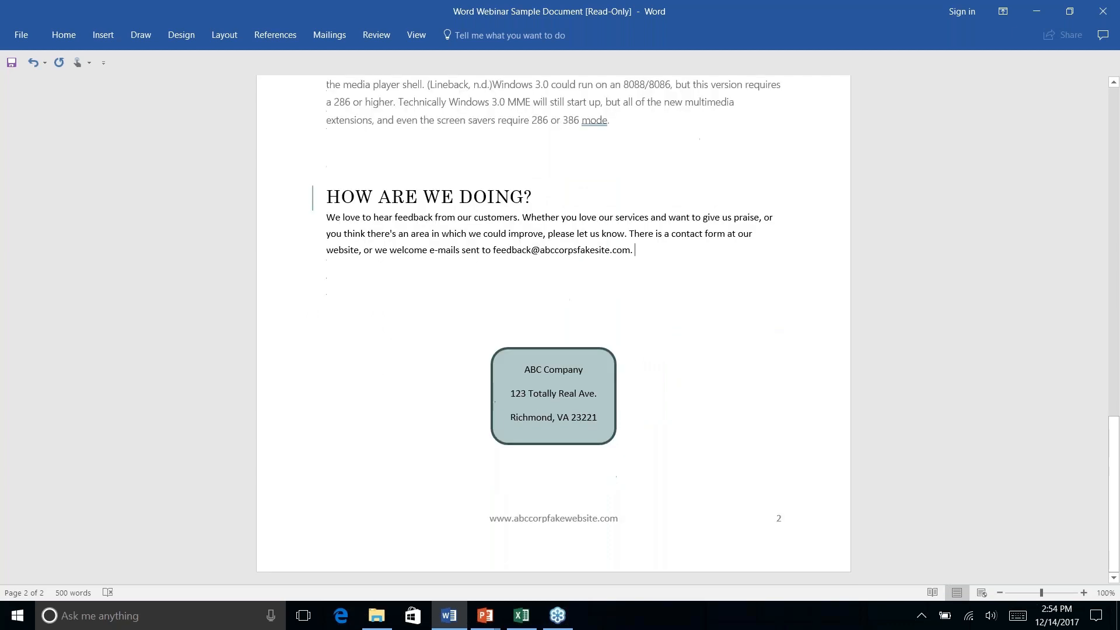
left_click(21, 35)
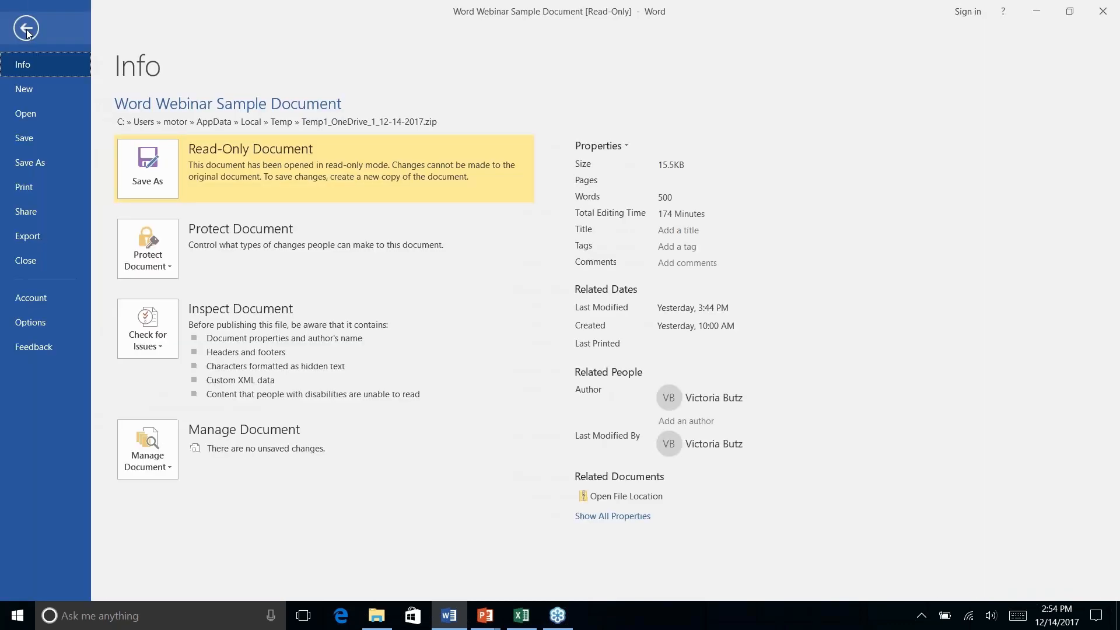
left_click(24, 29)
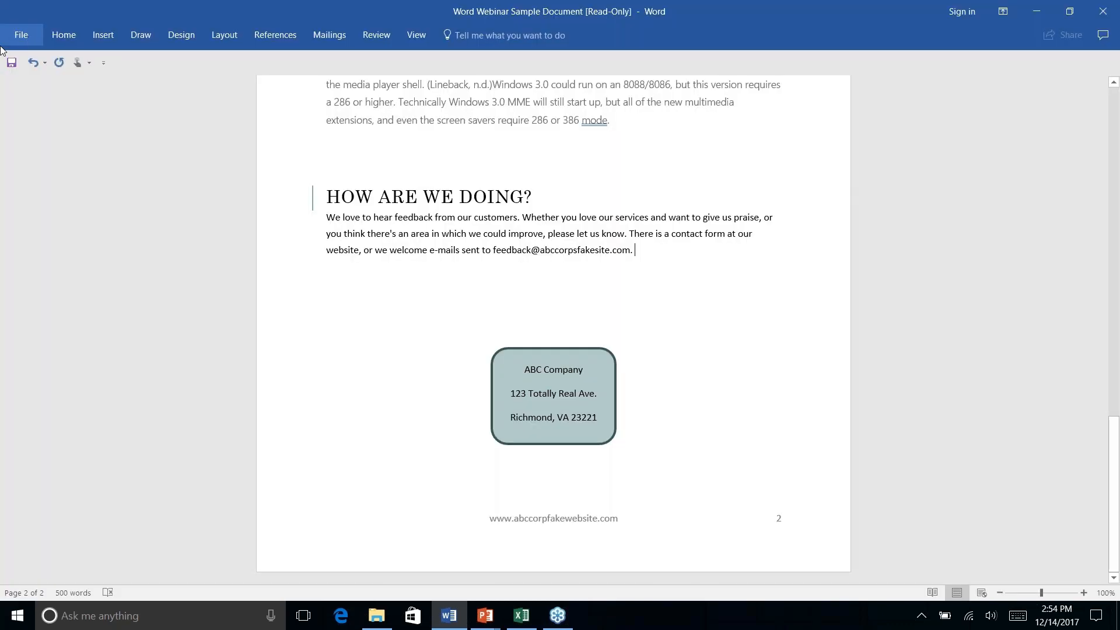
left_click(23, 37)
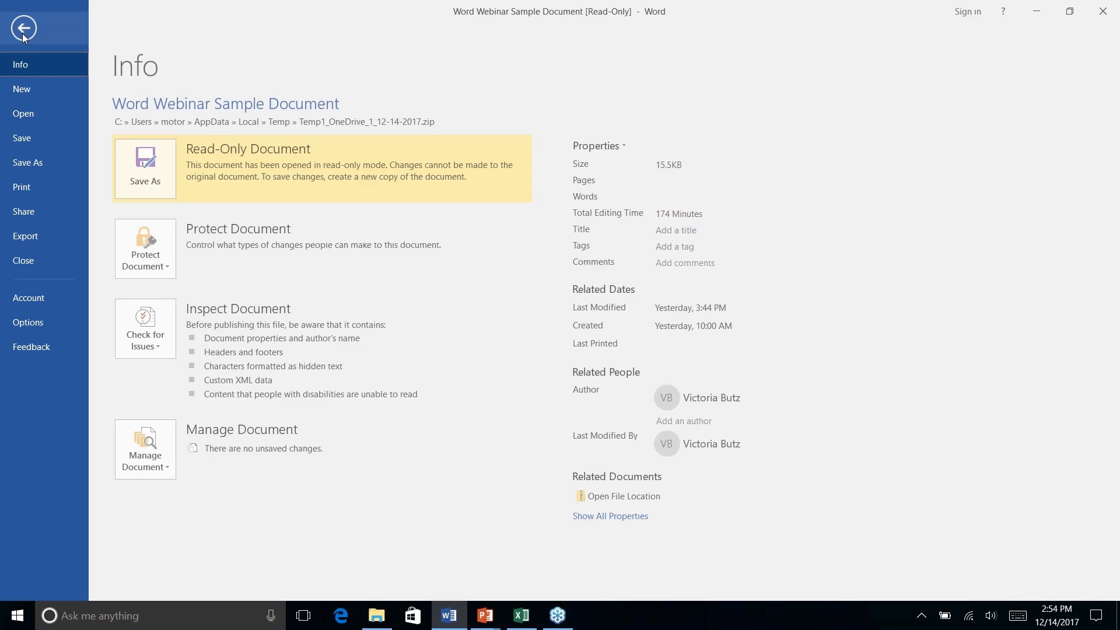
left_click(27, 139)
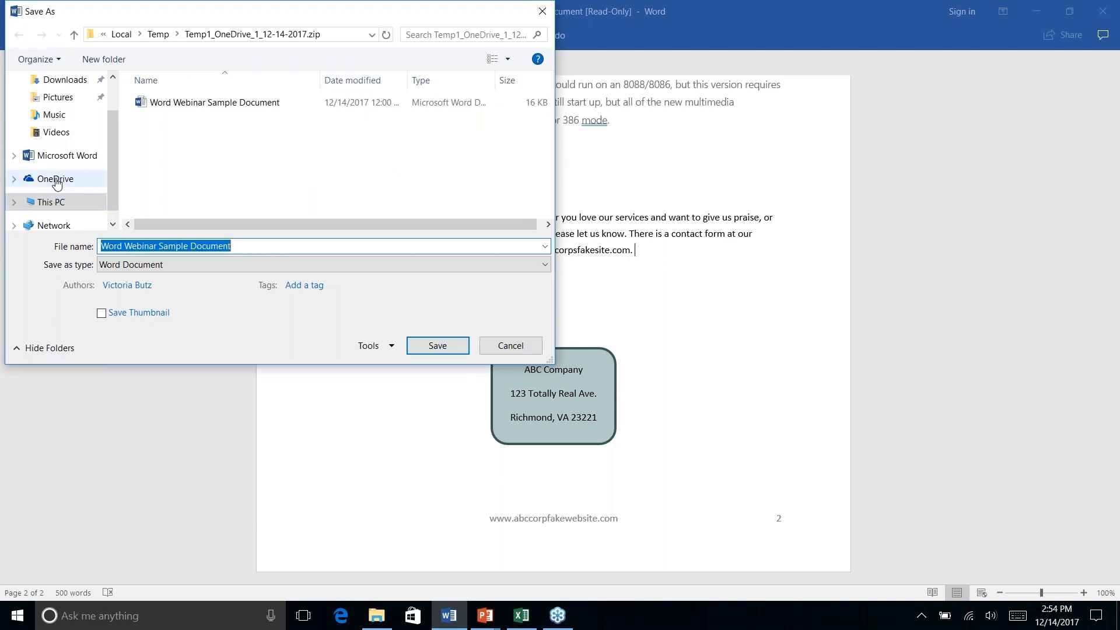
left_click(511, 346)
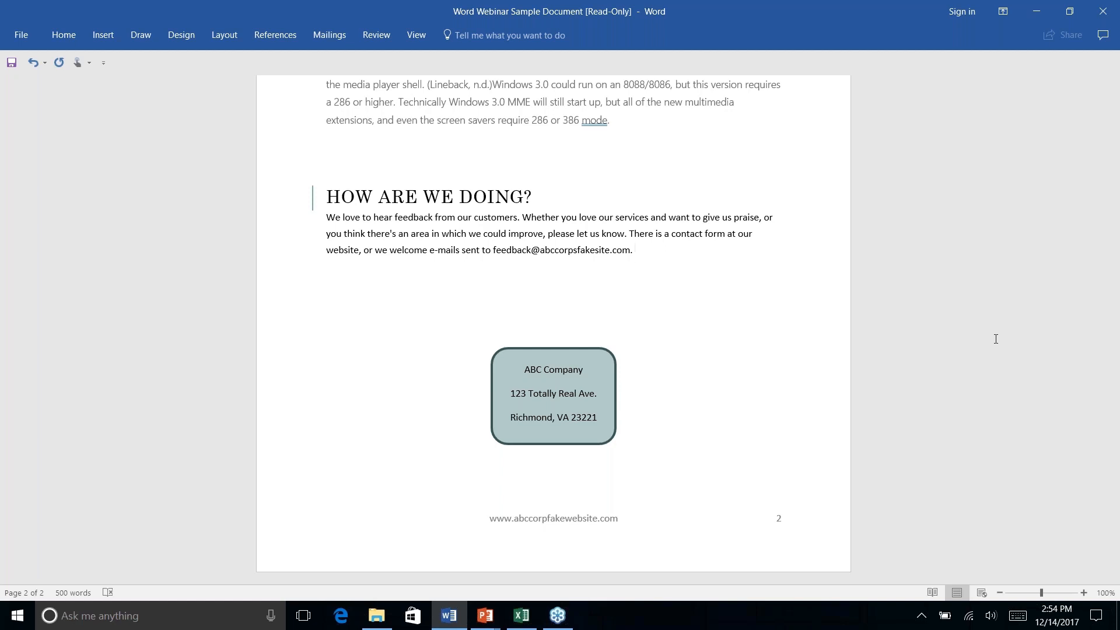
Step: Switch to the PowerPoint slide show, advance it to the Bonus Tips slide, and return to the Word newsletter
scroll(995, 339, "up", 5)
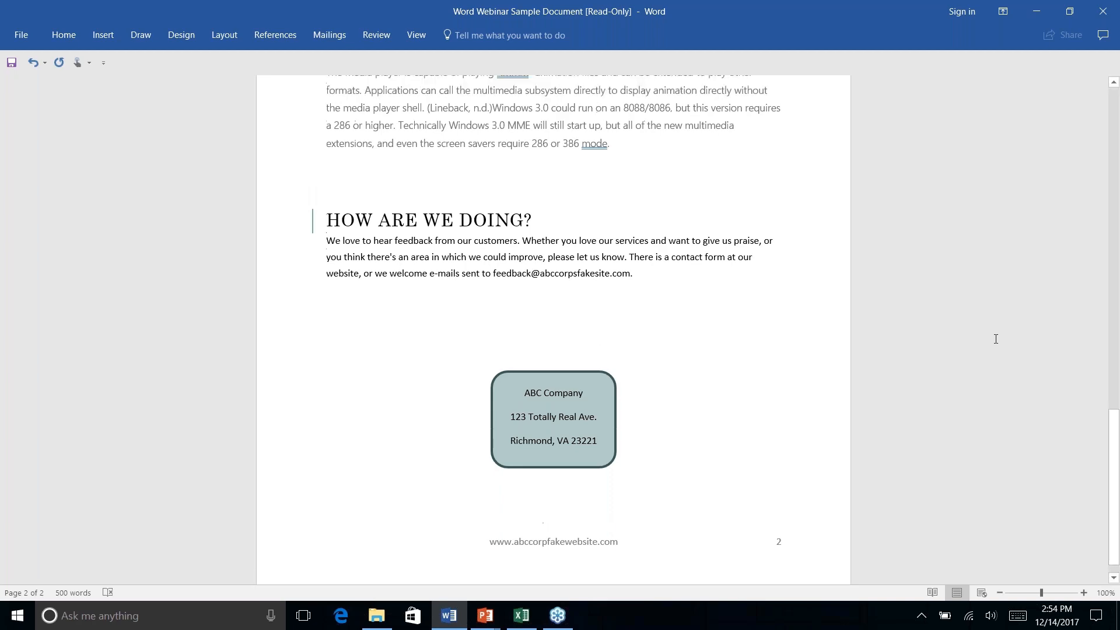
scroll(996, 339, "down", 1)
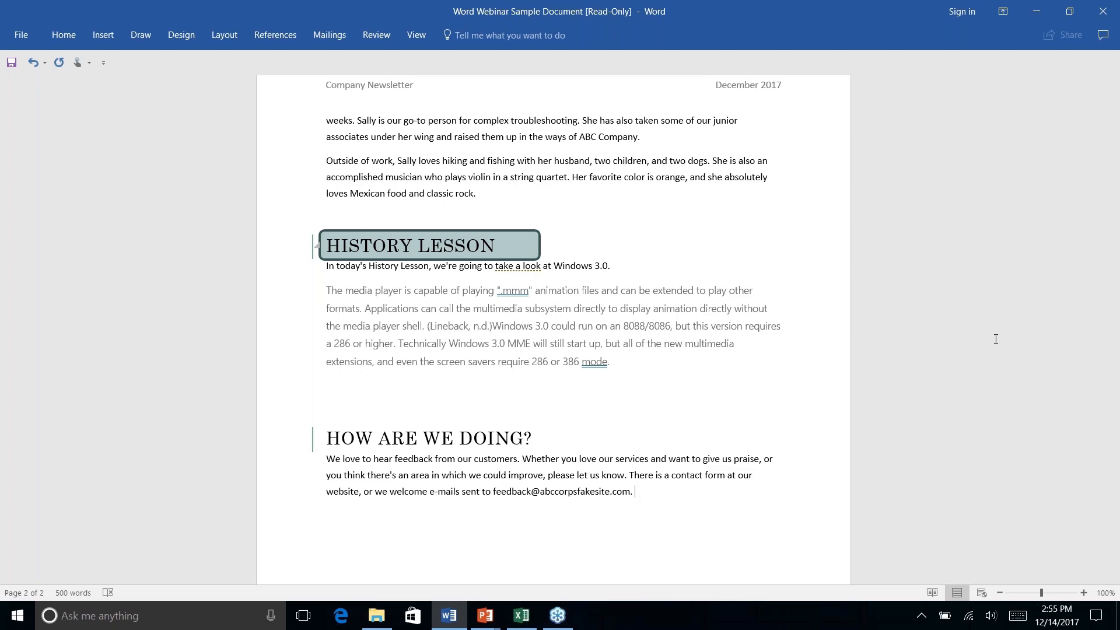
key("alt+Tab")
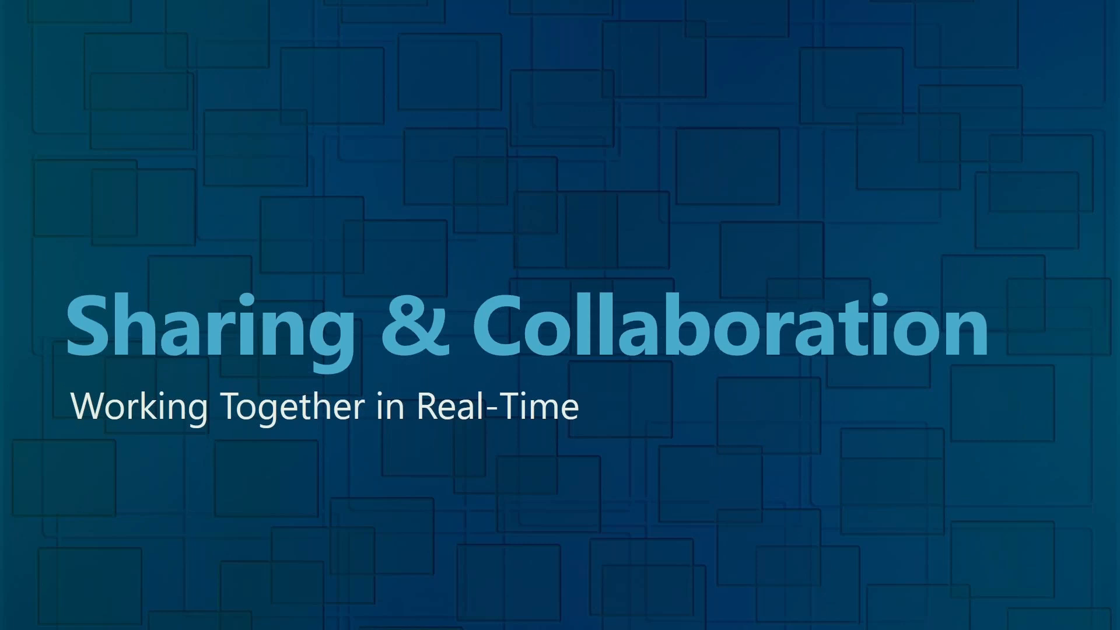
key("Right")
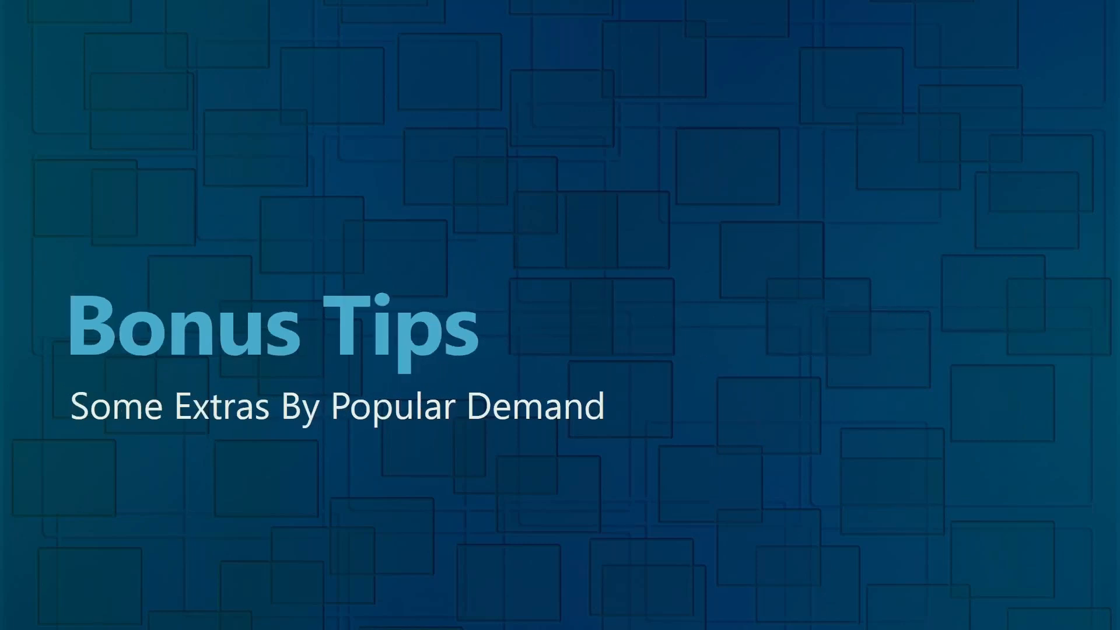
key("alt+Tab")
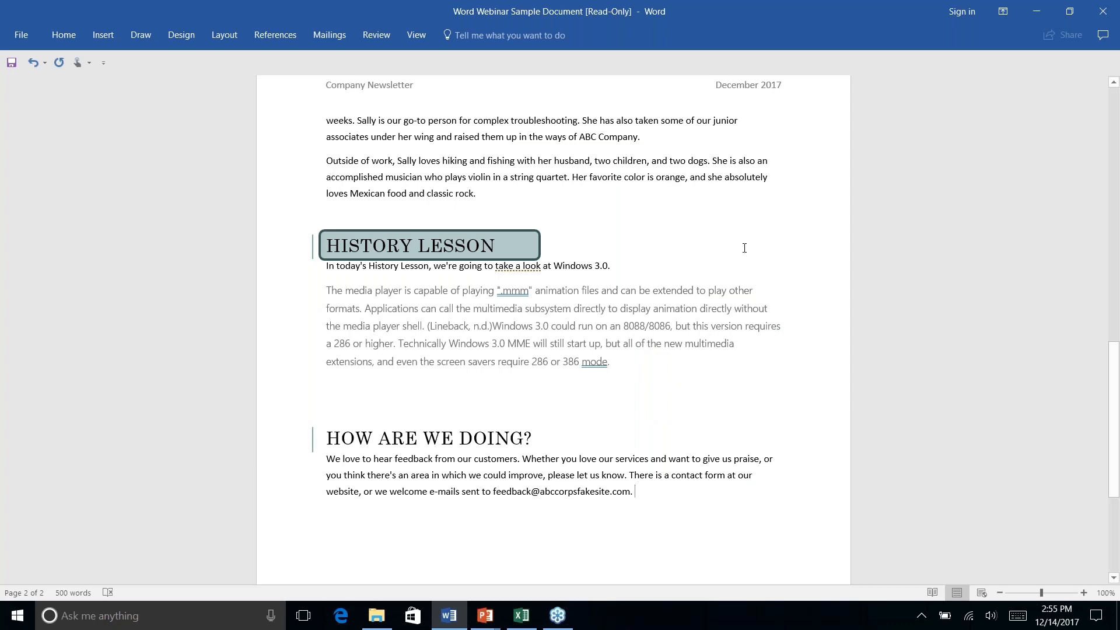
Step: Examine how the newsletter's sections are laid out across its pages, from the Contents to the Employee Spotlight
scroll(617, 258, "up", 15)
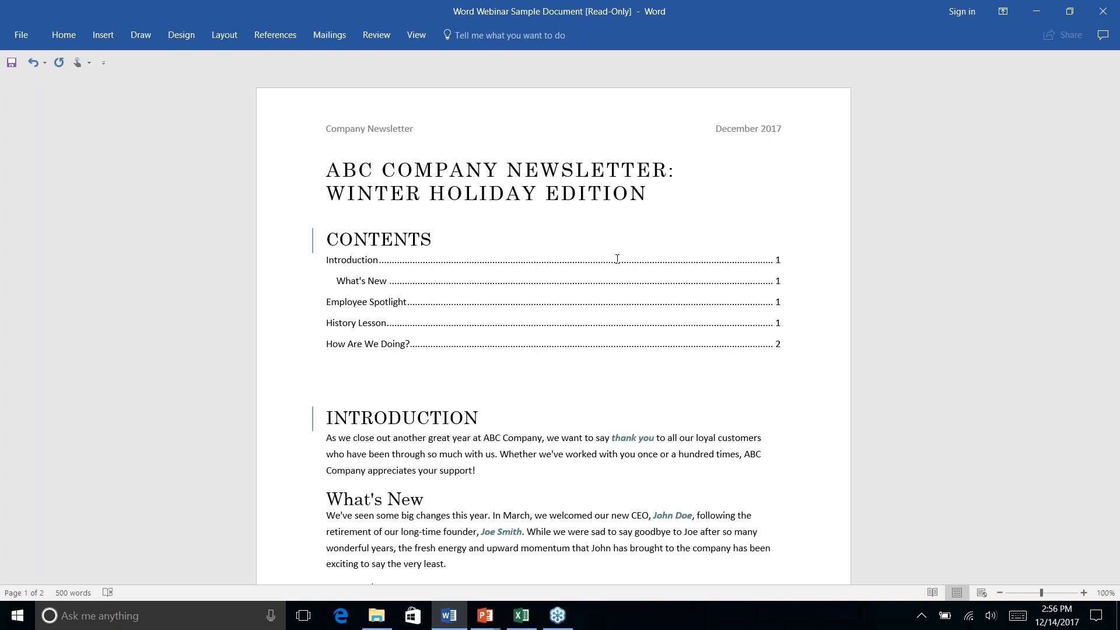
scroll(617, 258, "down", 8)
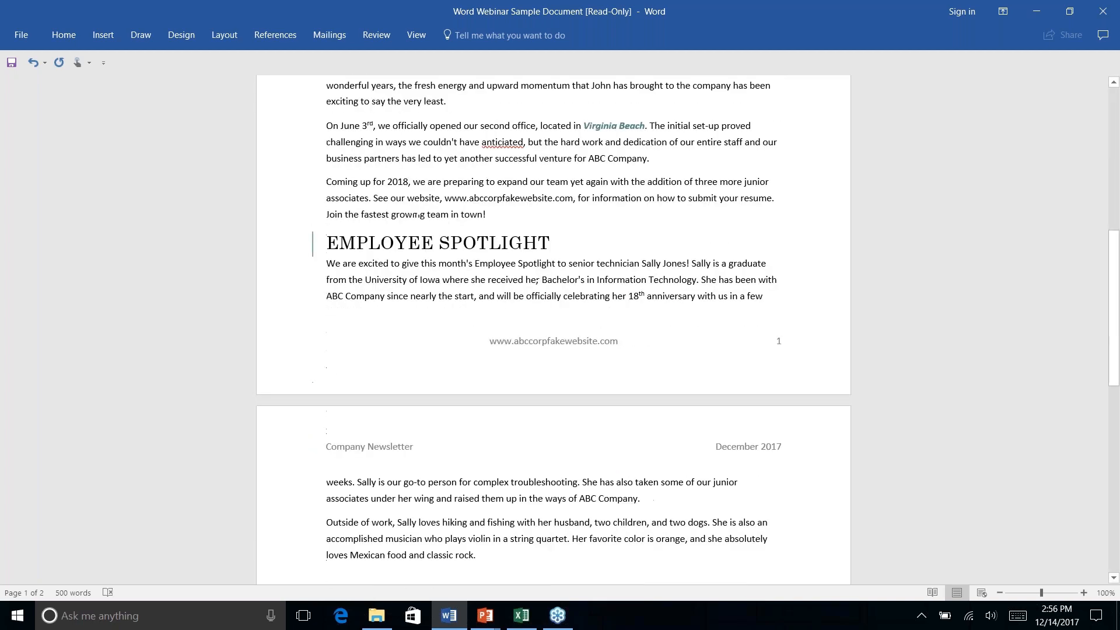
scroll(617, 258, "up", 6)
scroll(553, 327, "up", 2)
scroll(552, 327, "down", 3)
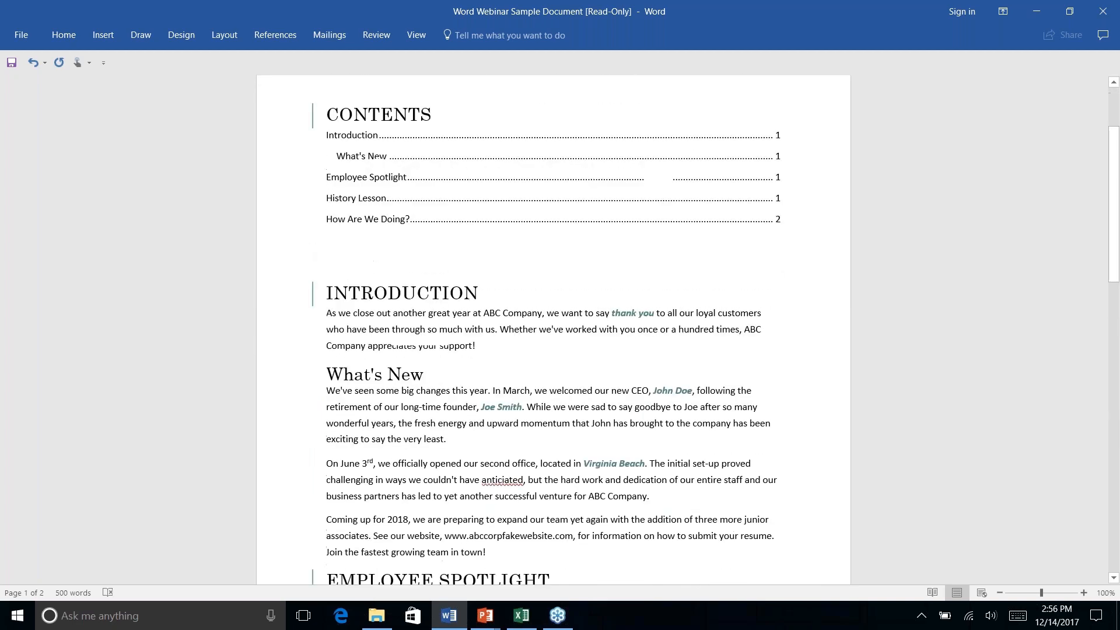
scroll(553, 326, "down", 4)
scroll(553, 327, "down", 4)
scroll(553, 327, "up", 9)
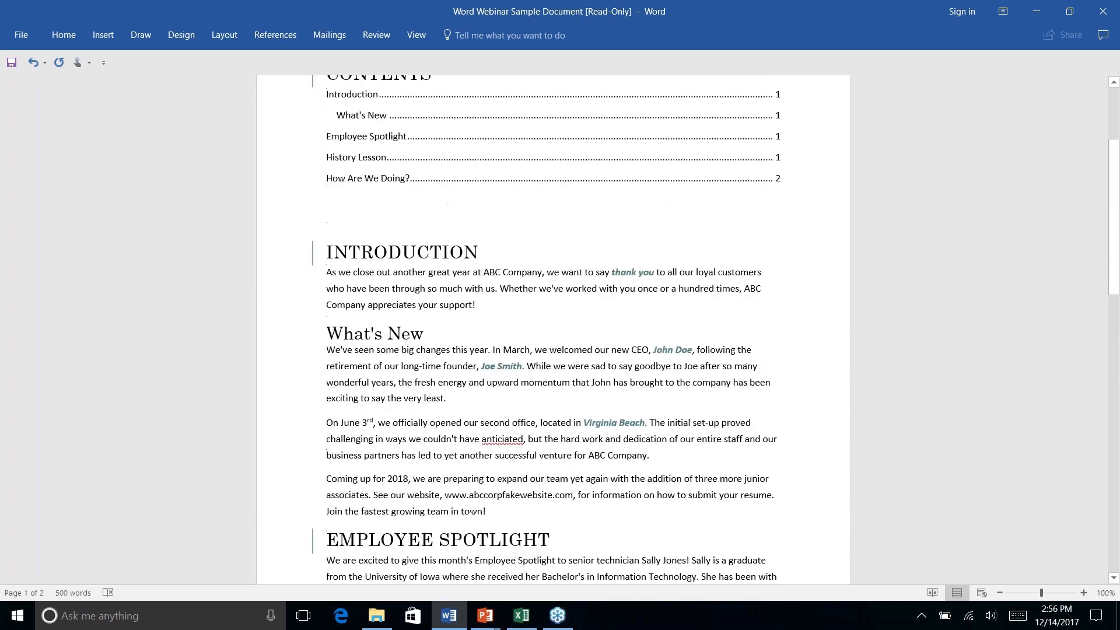
scroll(553, 327, "down", 5)
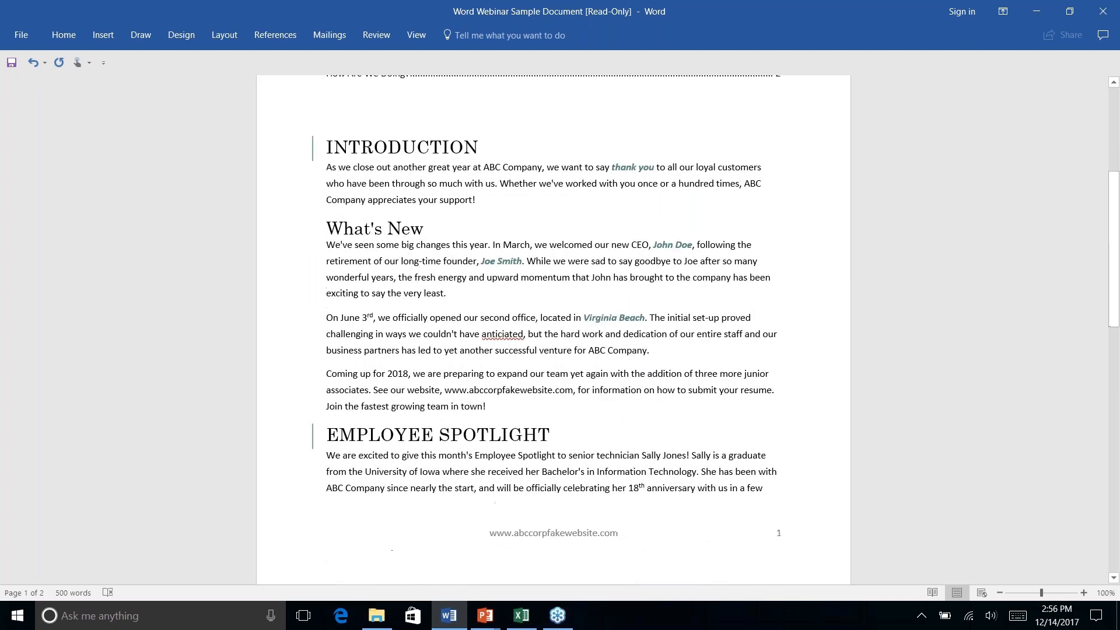
left_click(512, 405)
left_click(109, 39)
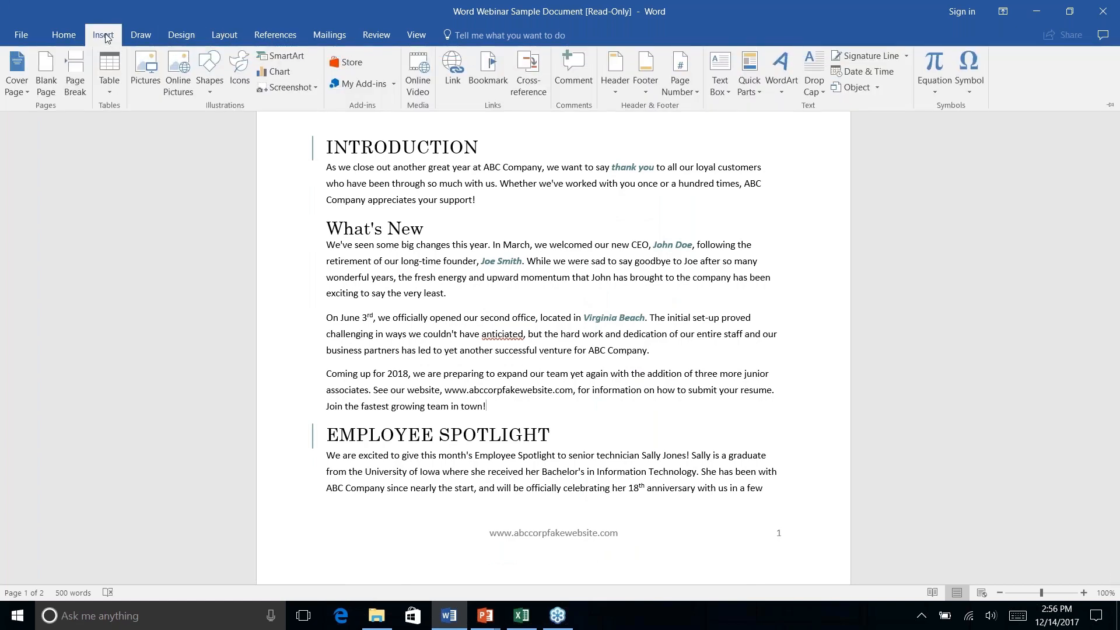
left_click(140, 36)
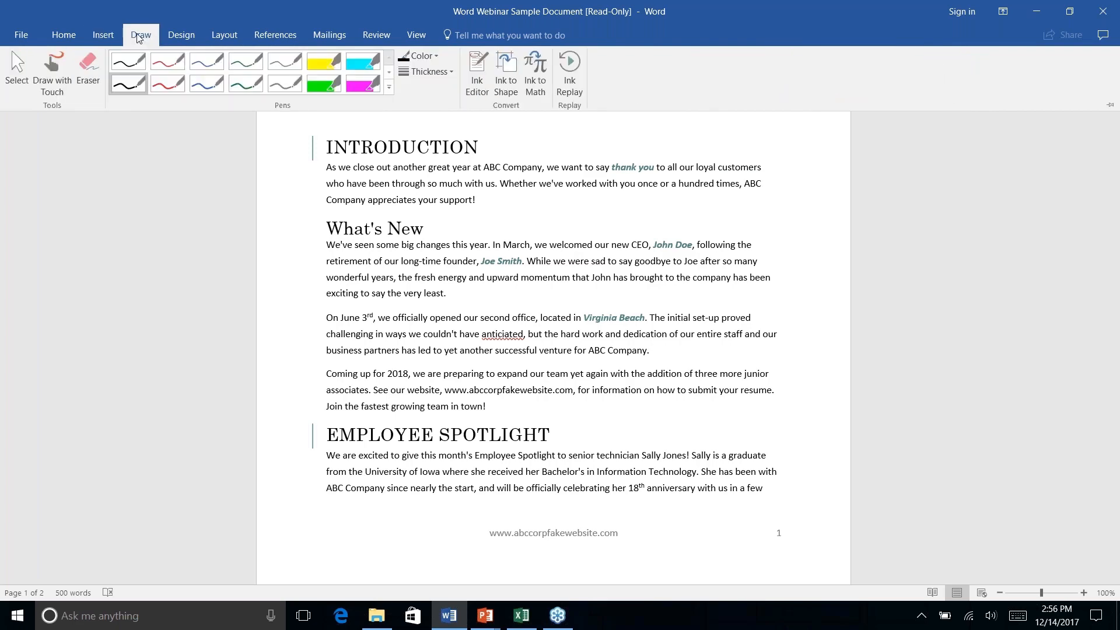
left_click(186, 36)
left_click(225, 39)
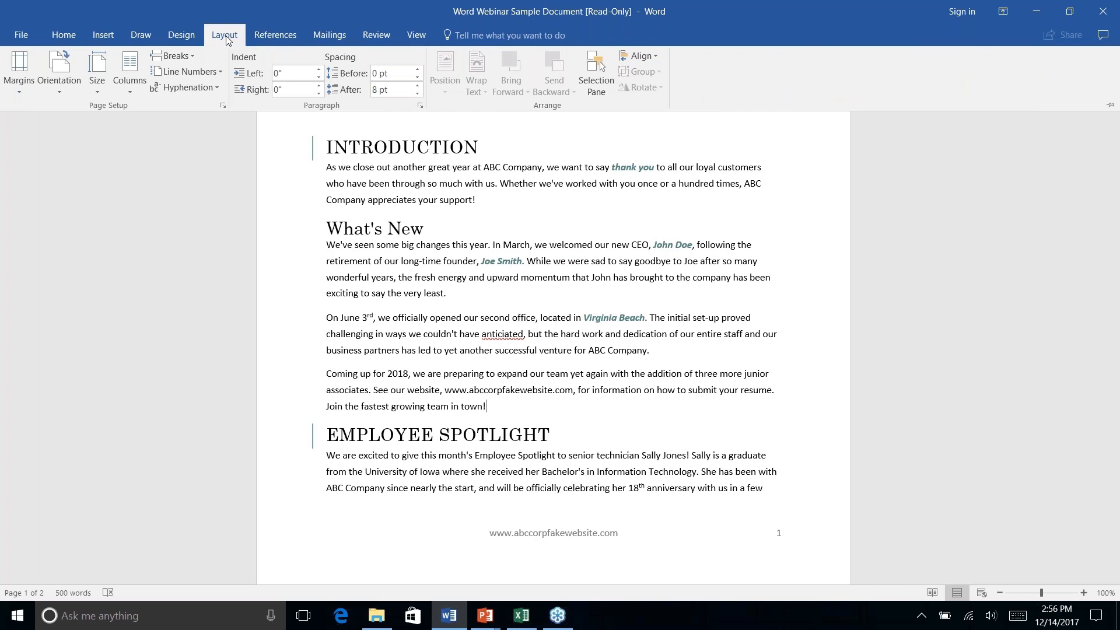
Step: Insert a Next Page section break at the end of the What's New text, just before the Employee Spotlight heading
left_click(493, 407)
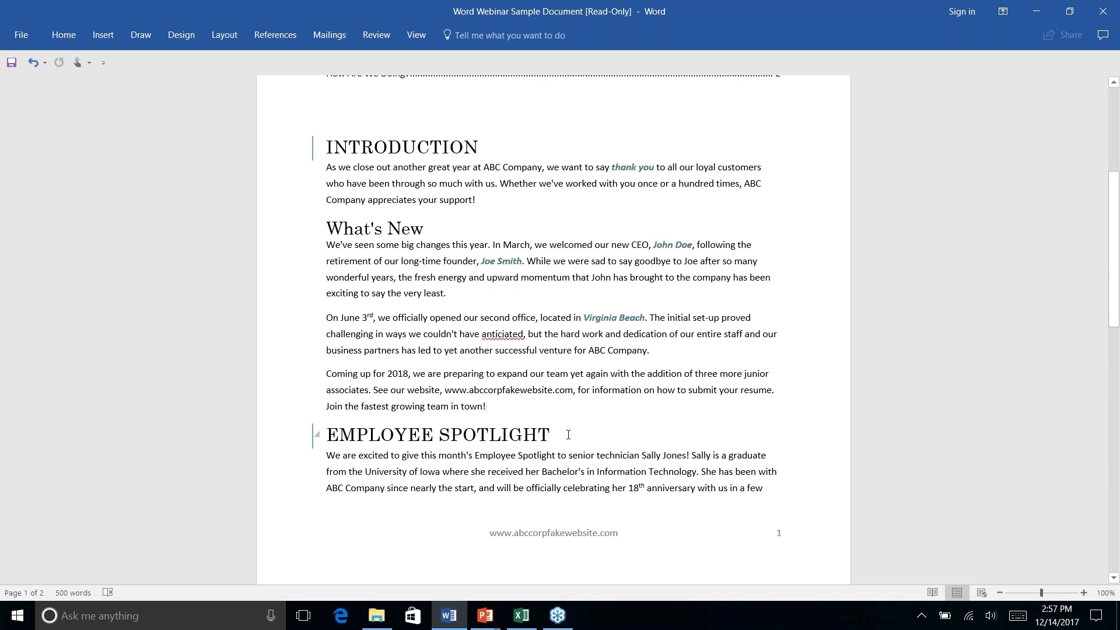
scroll(568, 435, "up", 1)
scroll(568, 434, "down", 3)
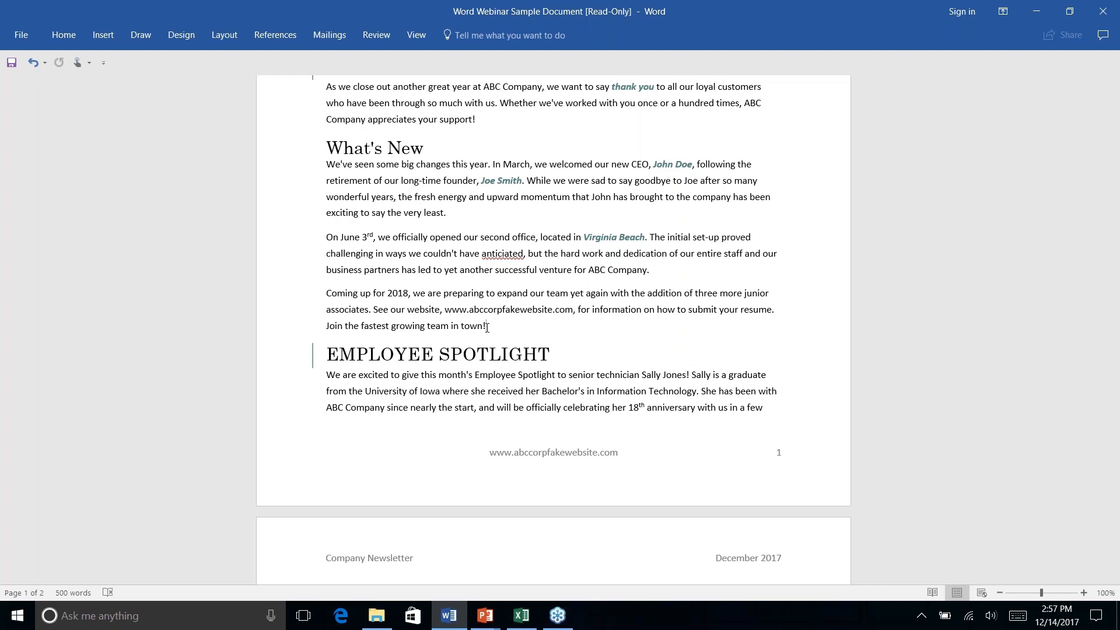
left_click(234, 41)
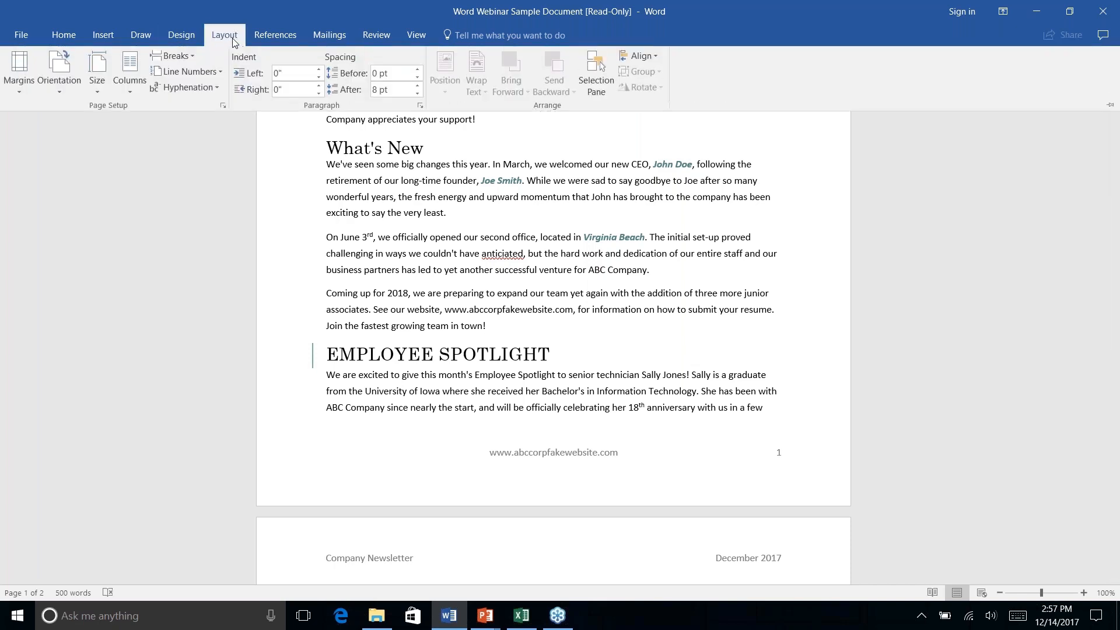
left_click(194, 59)
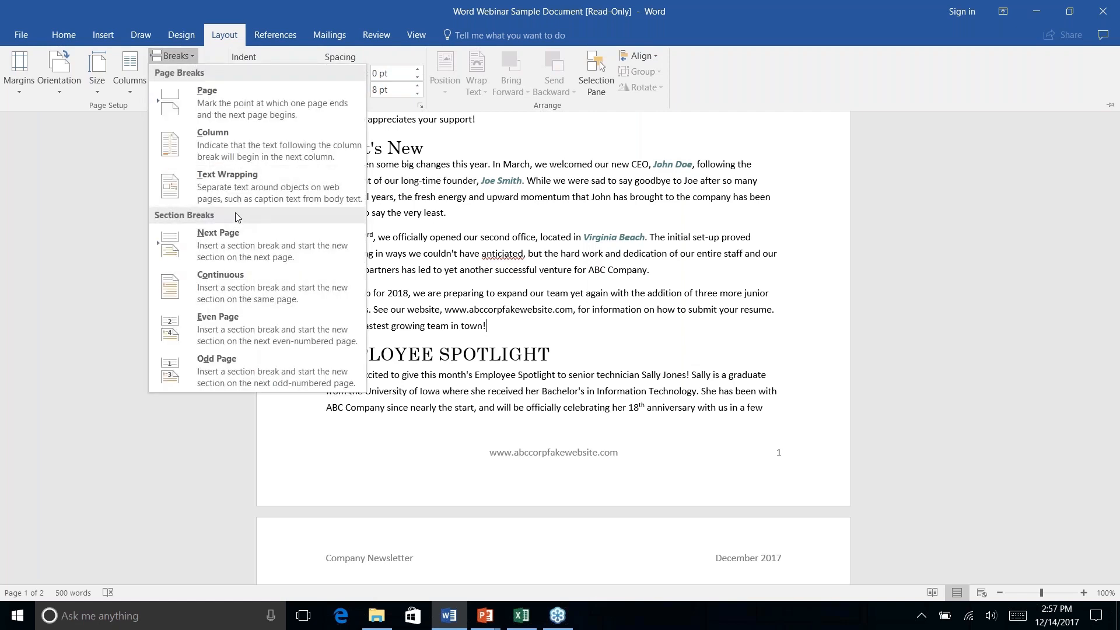
left_click(230, 249)
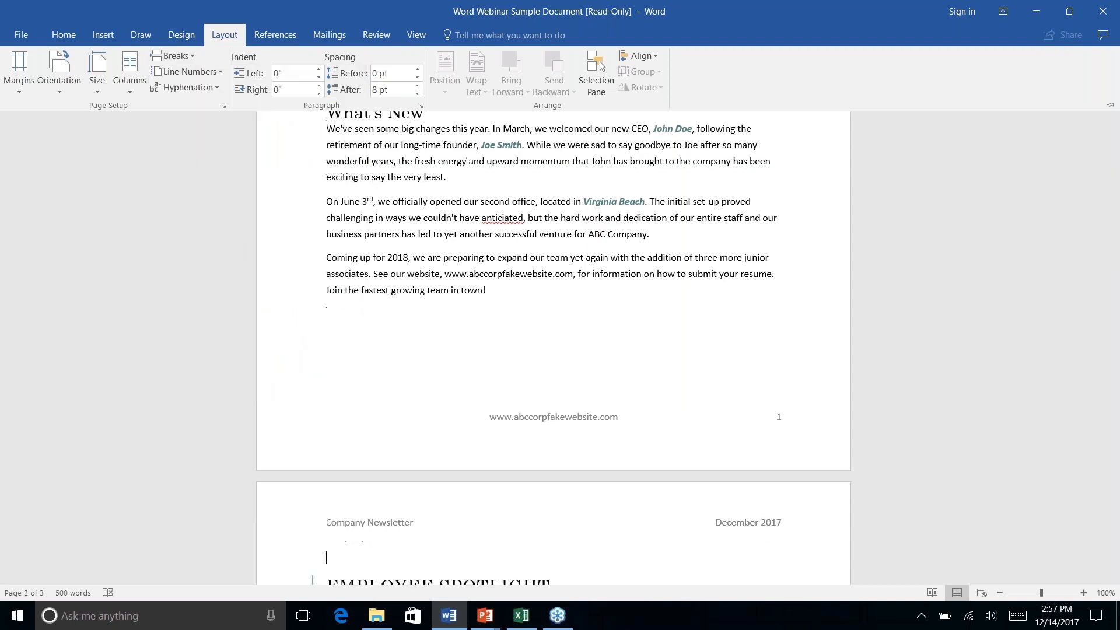
Step: Insert a Continuous section break at the end of the Employee Spotlight text, before the History Lesson heading
scroll(649, 416, "up", 1)
scroll(649, 416, "down", 5)
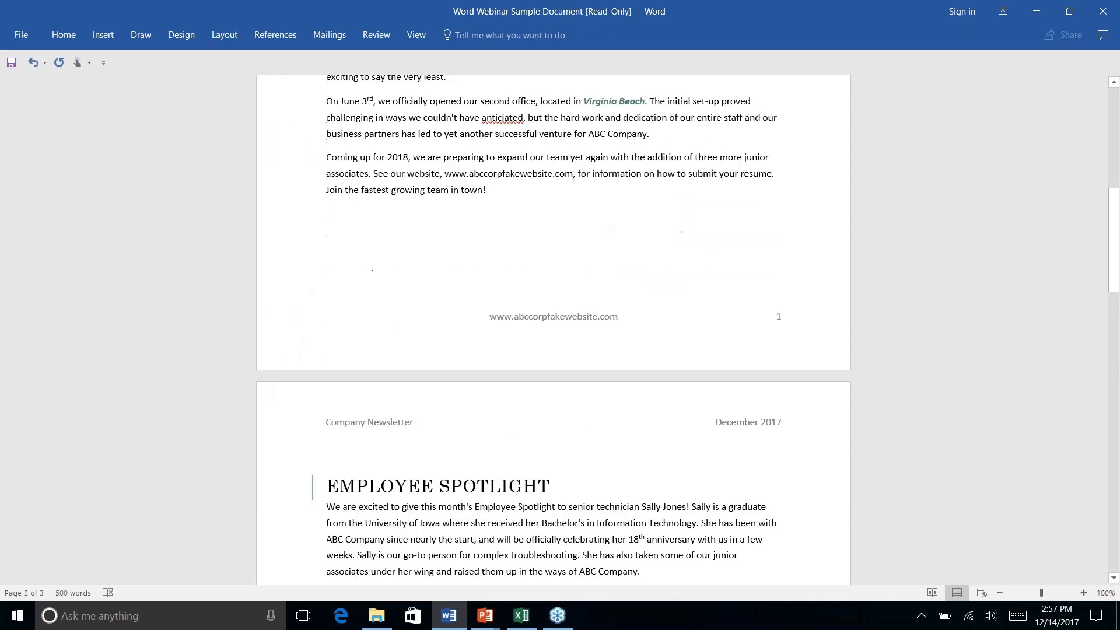
scroll(553, 327, "down", 3)
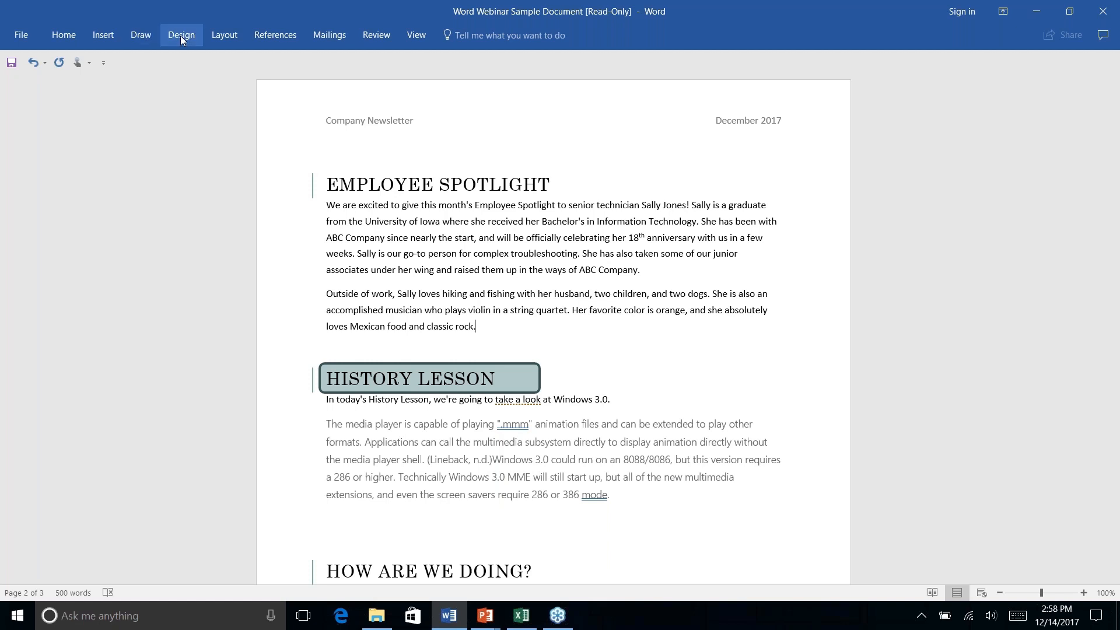
left_click(219, 36)
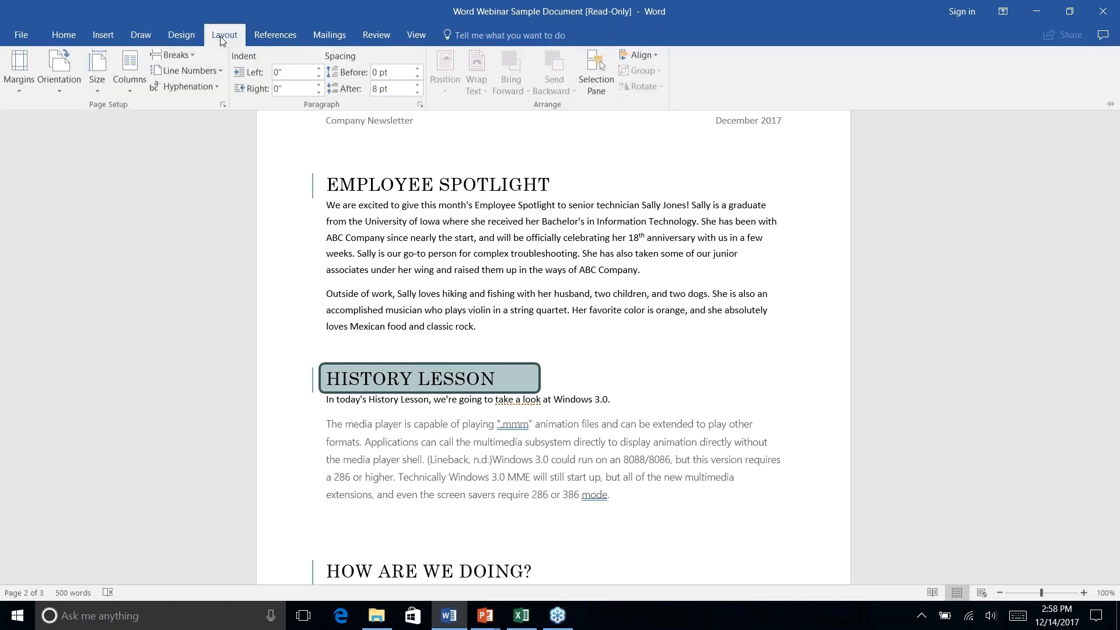
left_click(192, 56)
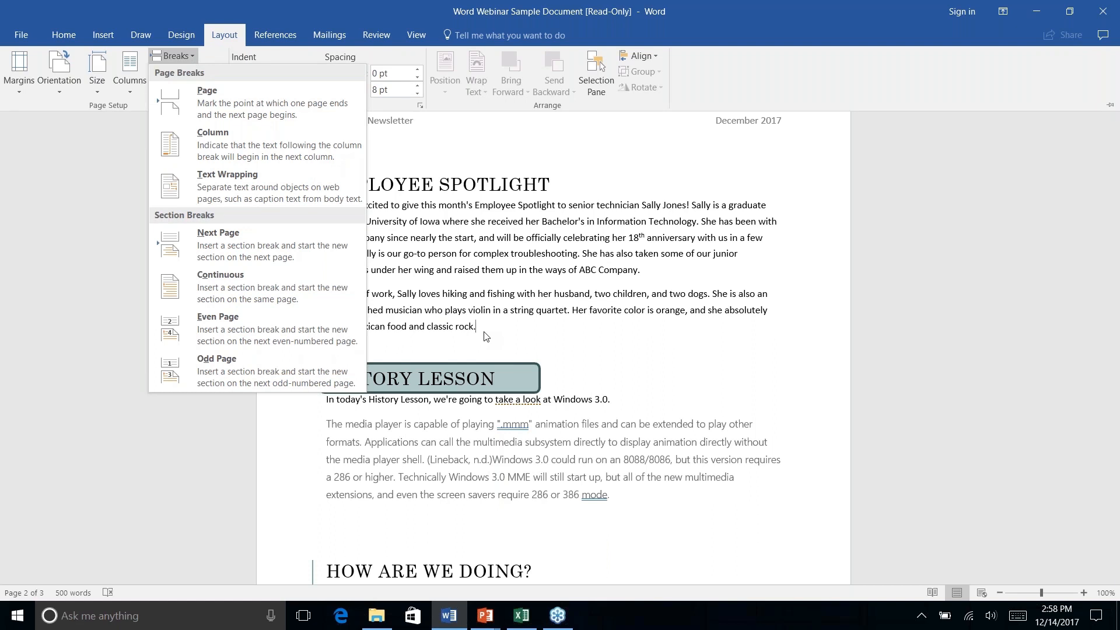
left_click(234, 293)
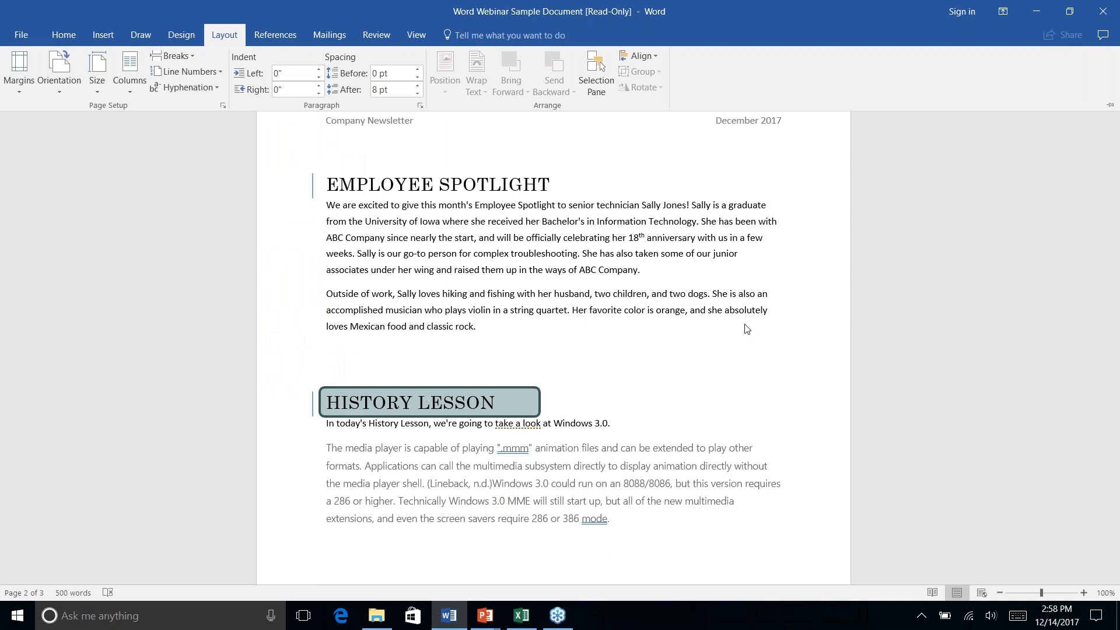
Step: Place the insertion point in the Employee Spotlight section and set that section in two columns
scroll(747, 329, "down", 4)
scroll(748, 329, "up", 8)
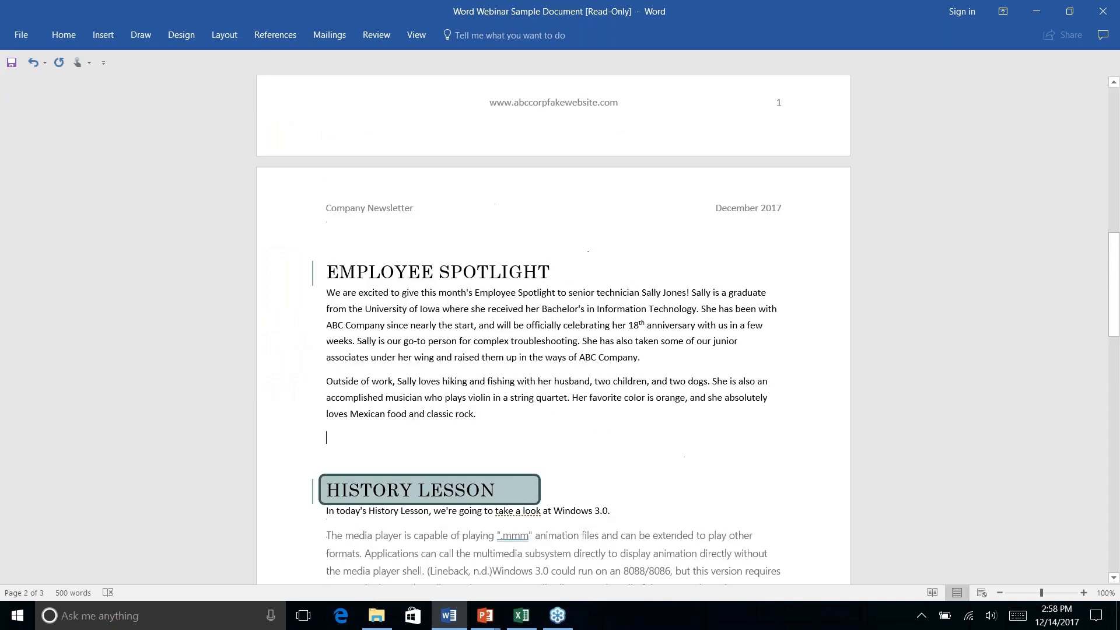
scroll(352, 218, "down", 1)
right_click(413, 304)
key("Escape")
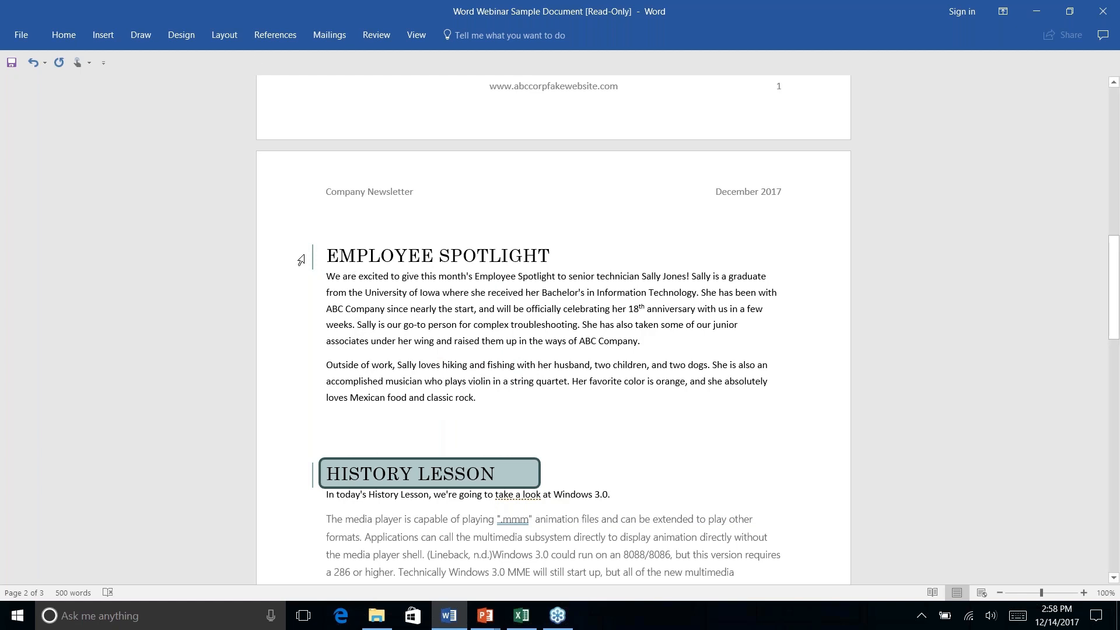
left_click(226, 37)
left_click(128, 93)
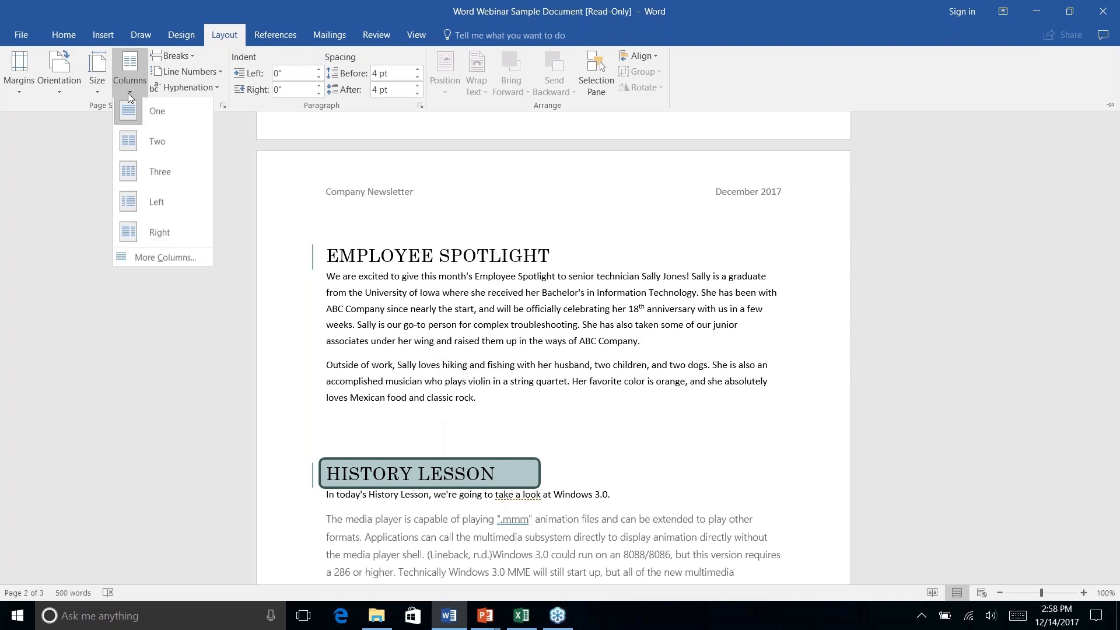
left_click(151, 147)
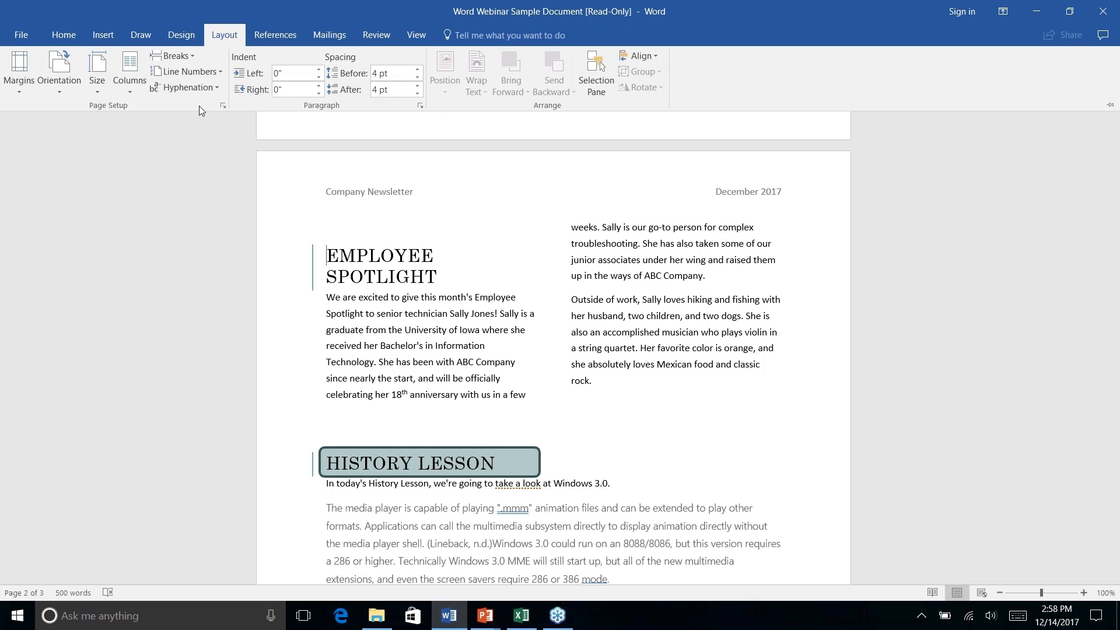
Step: Undo the section's column layout and set only the Employee Spotlight body paragraphs in two columns, without their heading
key("ctrl+z")
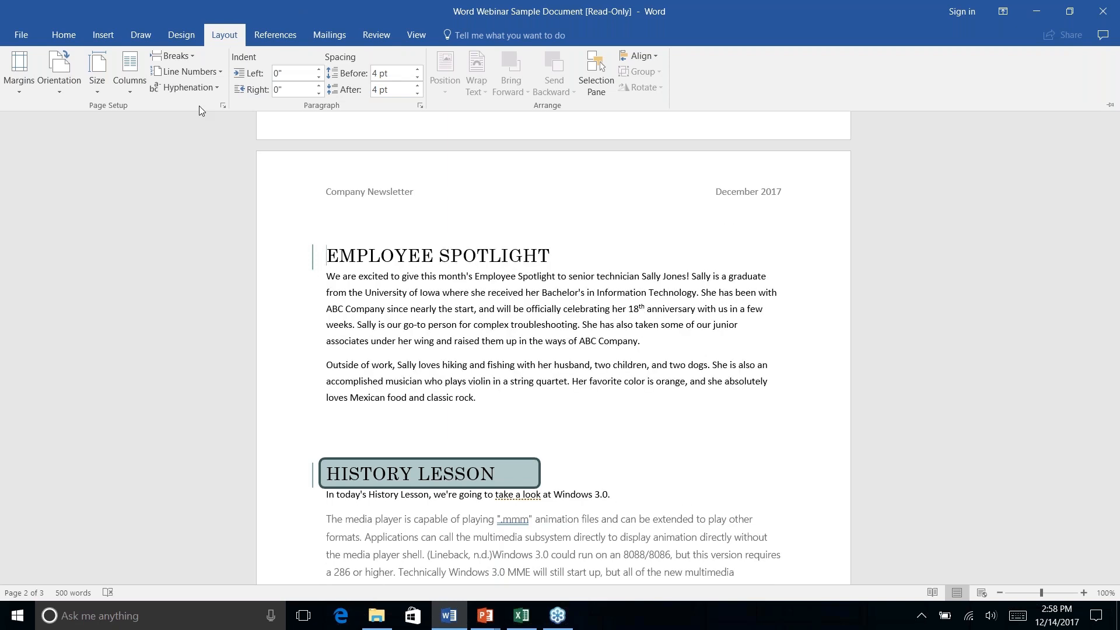
left_click(368, 268)
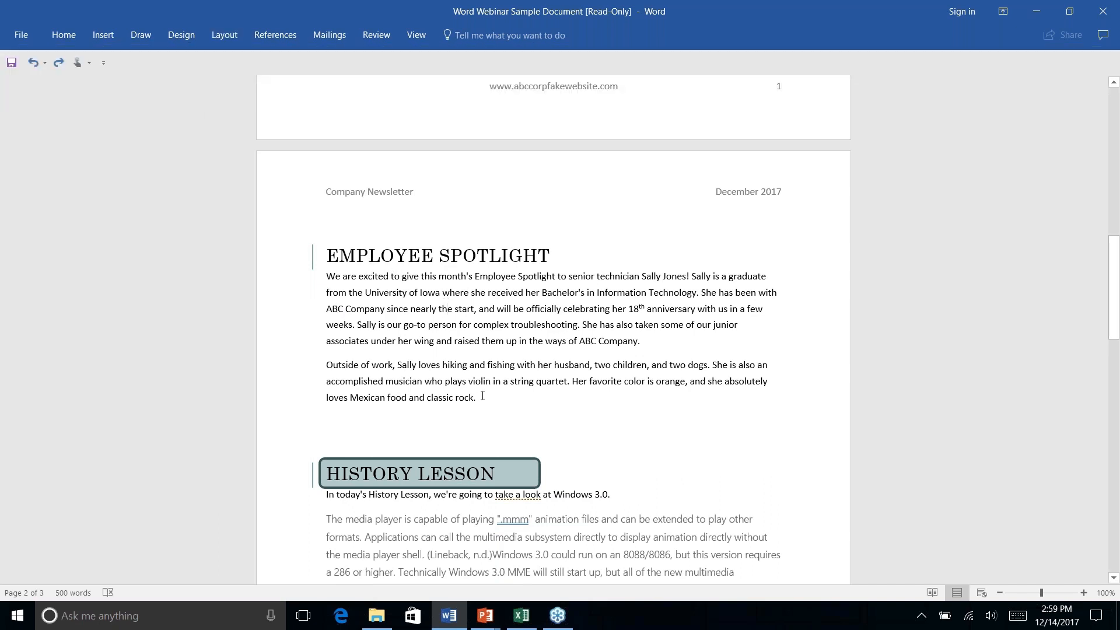
left_click_drag(472, 390, 326, 276)
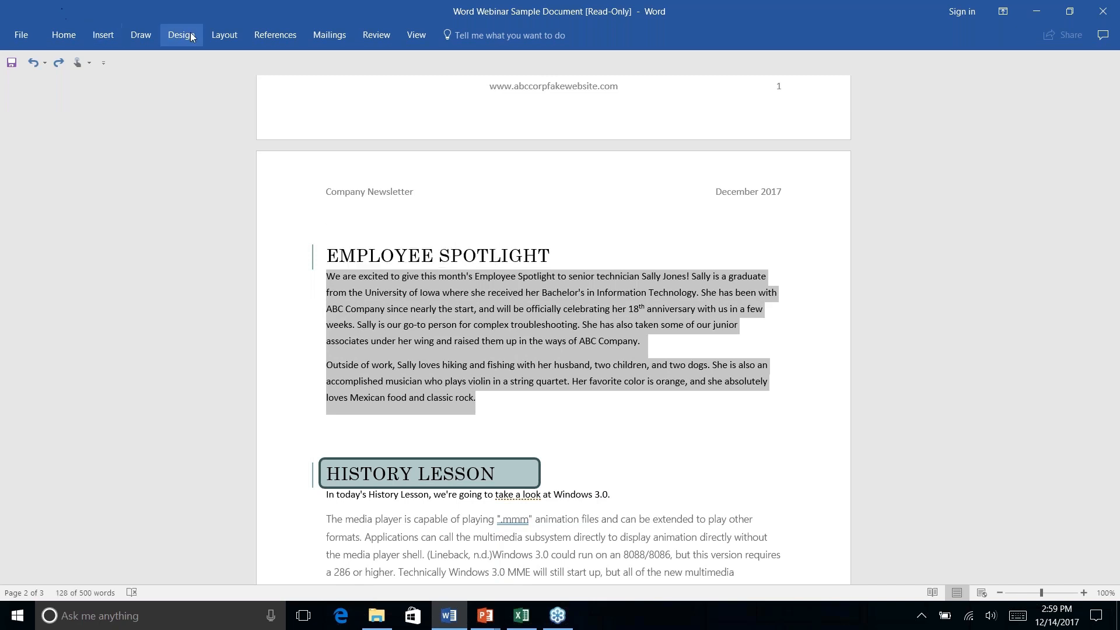
left_click(226, 37)
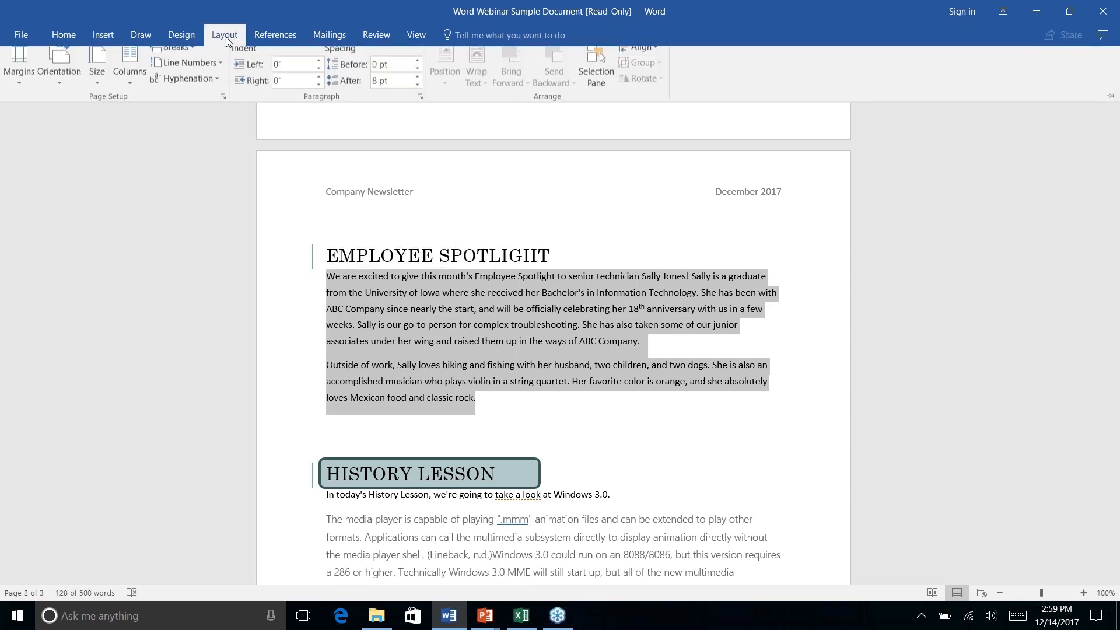
left_click(133, 92)
left_click(148, 145)
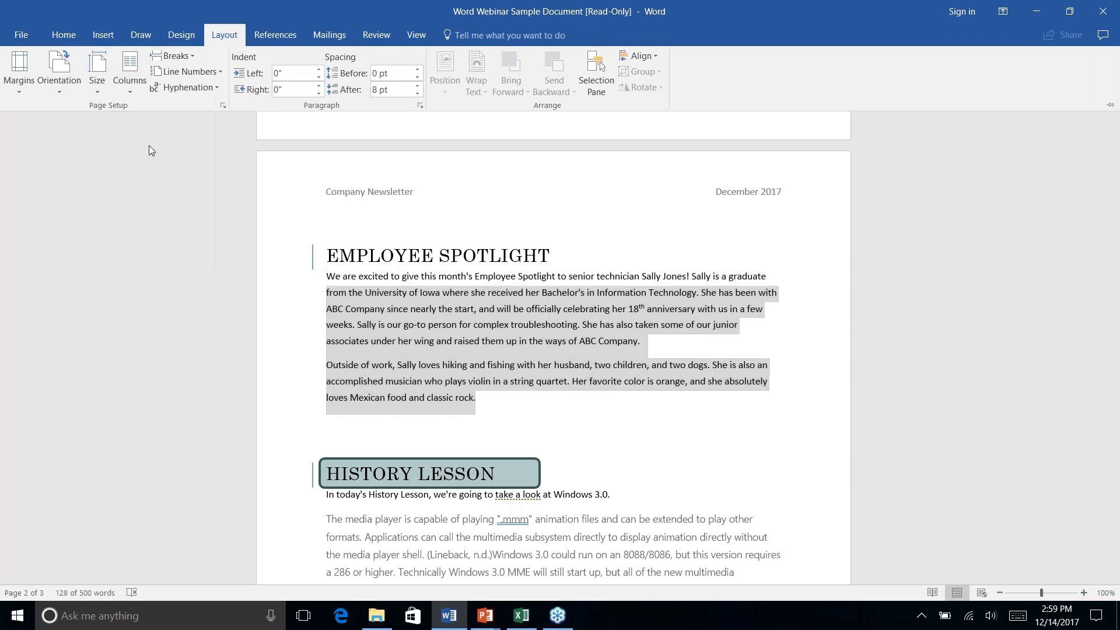
key("ctrl+F1")
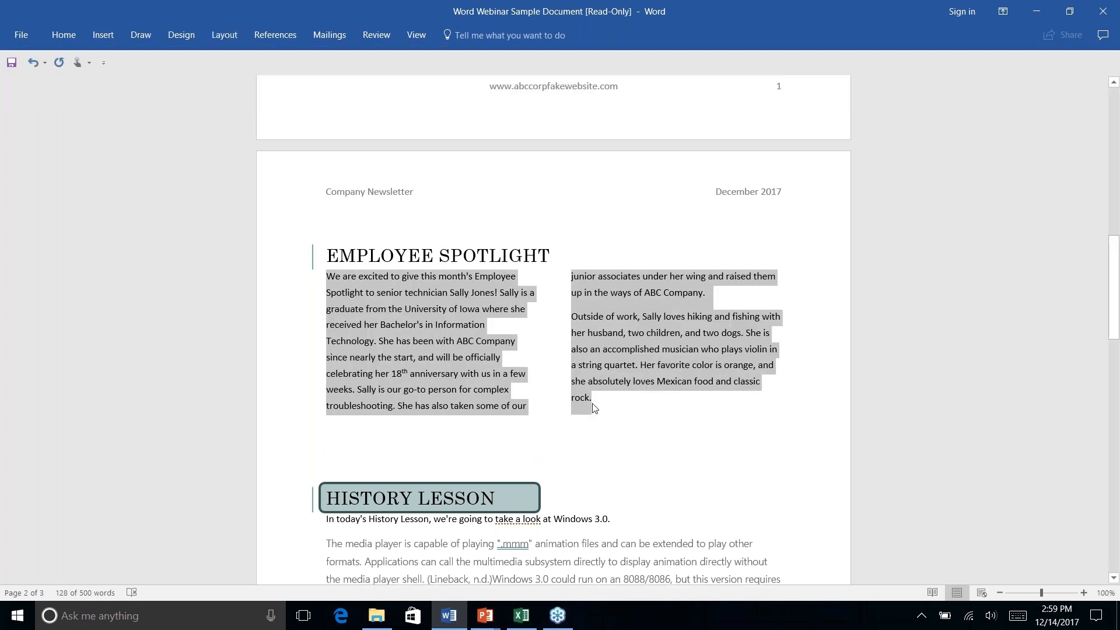
left_click(638, 368)
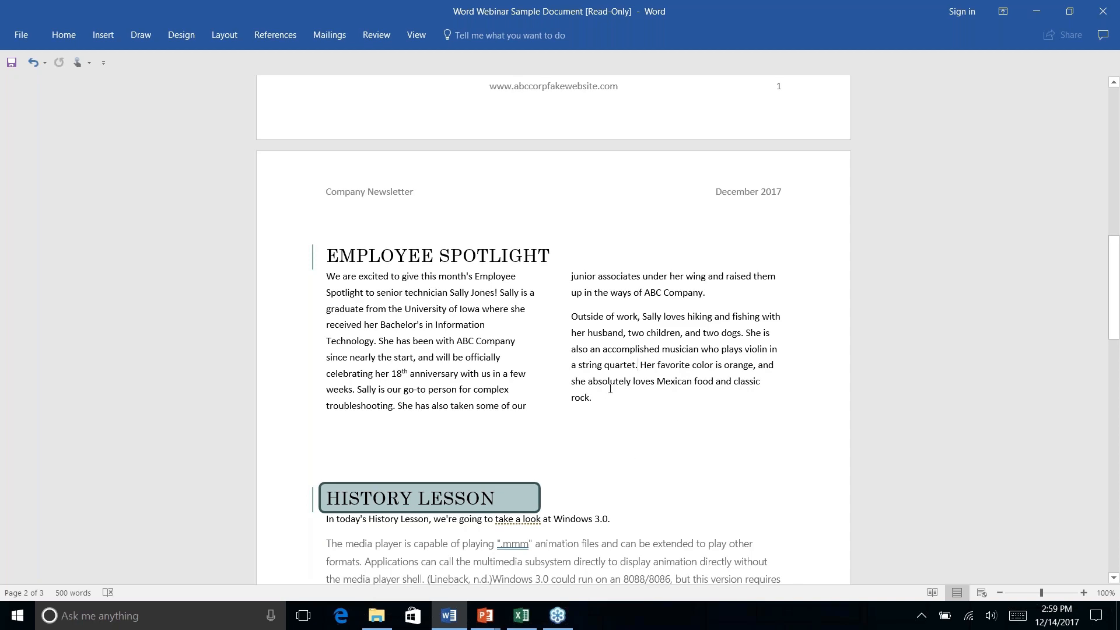
Step: Move the rounded rectangle from the foot of page 2 onto page 3 and align it behind the company address block
scroll(610, 388, "down", 9)
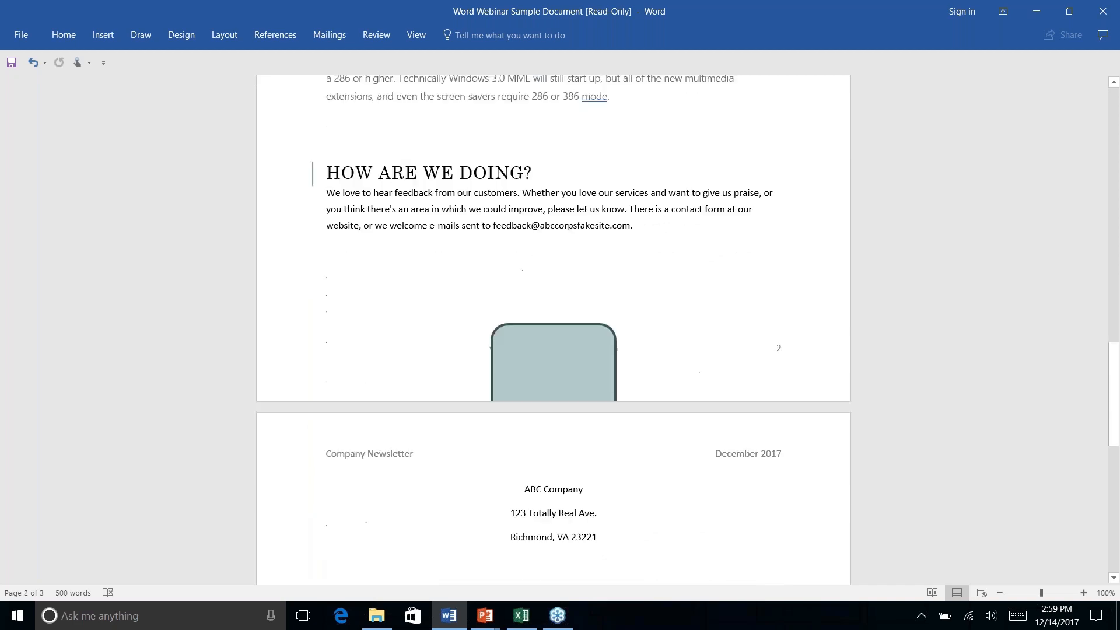
scroll(529, 387, "down", 4)
scroll(529, 387, "up", 5)
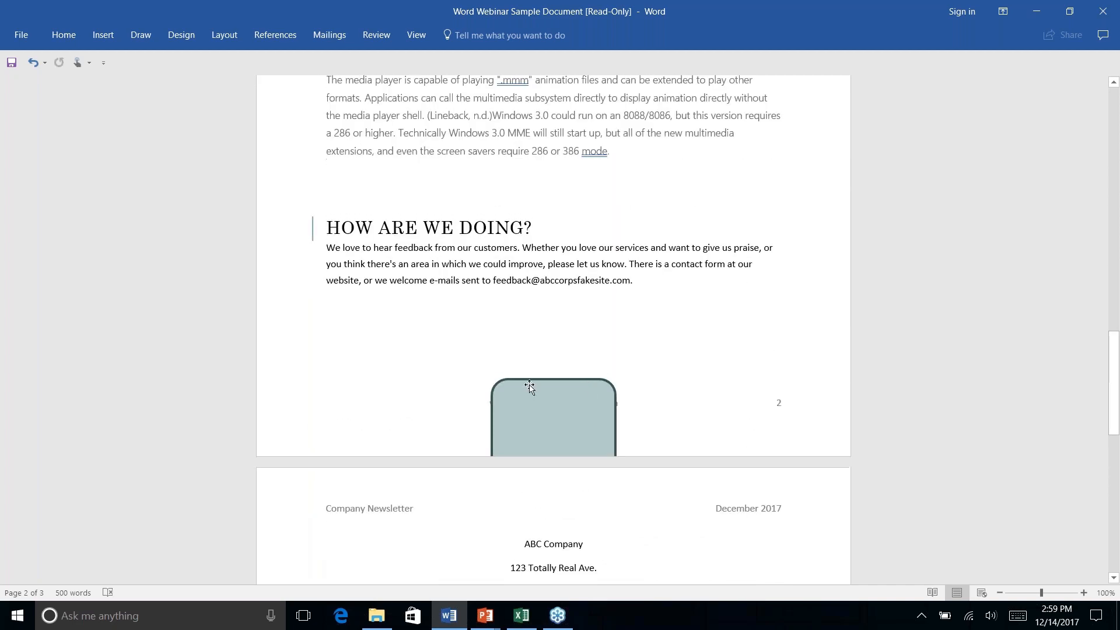
left_click(529, 387)
mouse_move(589, 415)
left_mouse_down()
mouse_move(568, 565)
mouse_move(586, 563)
left_mouse_up()
scroll(586, 563, "down", 8)
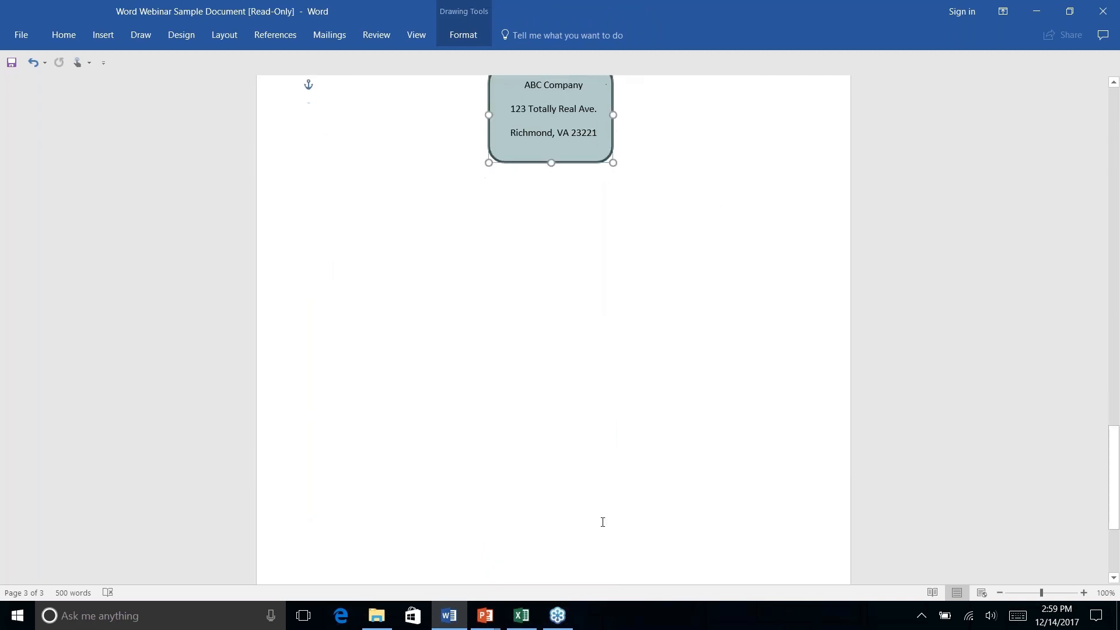
scroll(602, 521, "up", 8)
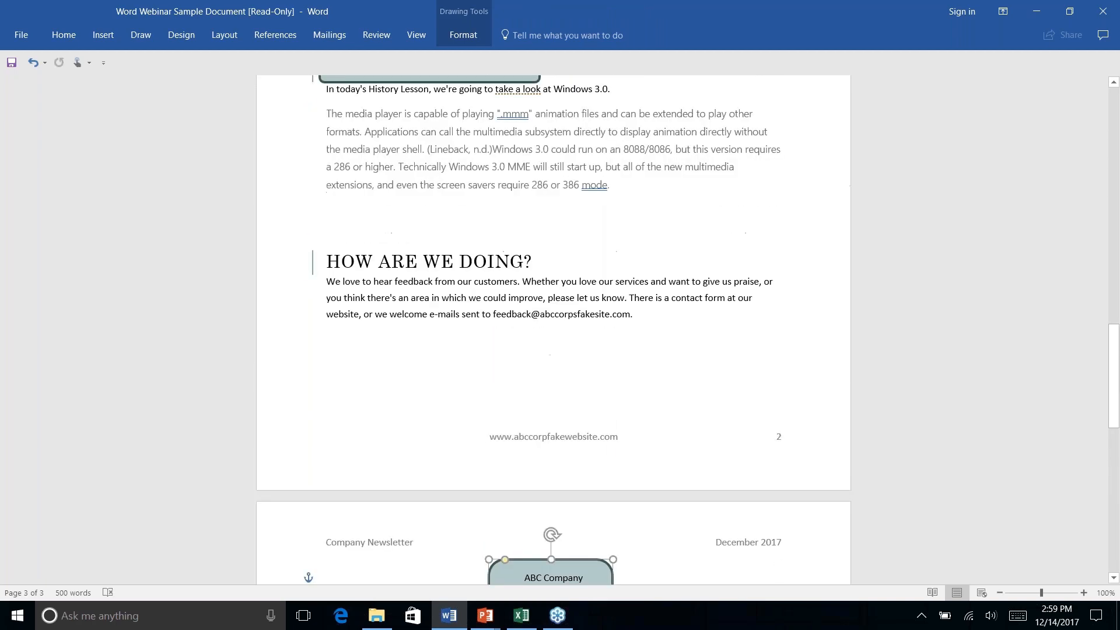
scroll(597, 485, "down", 3)
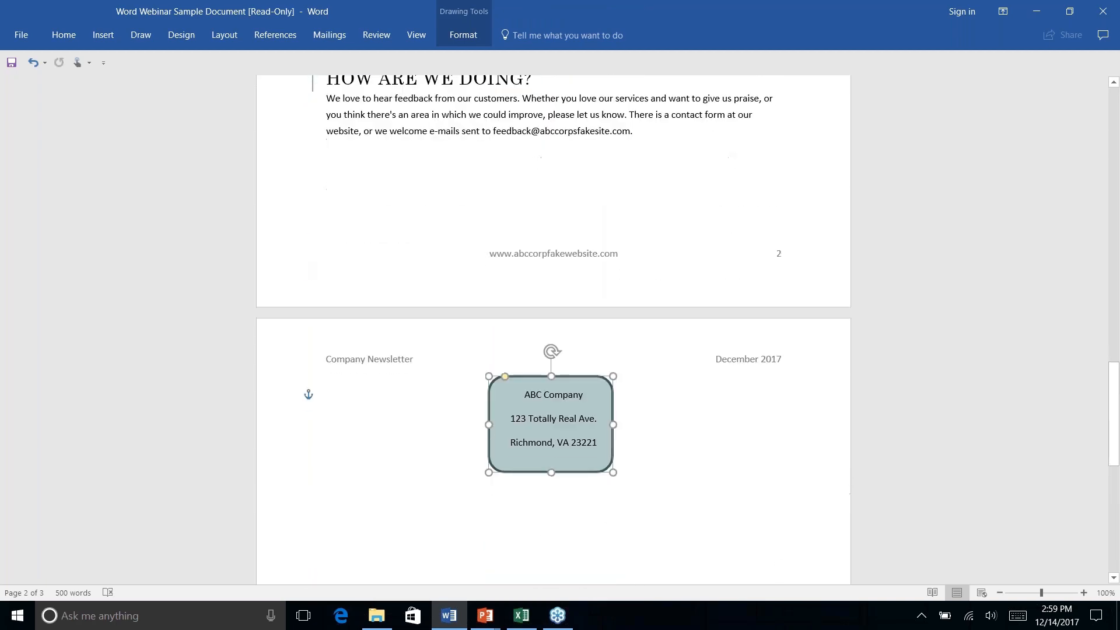
left_click(676, 405)
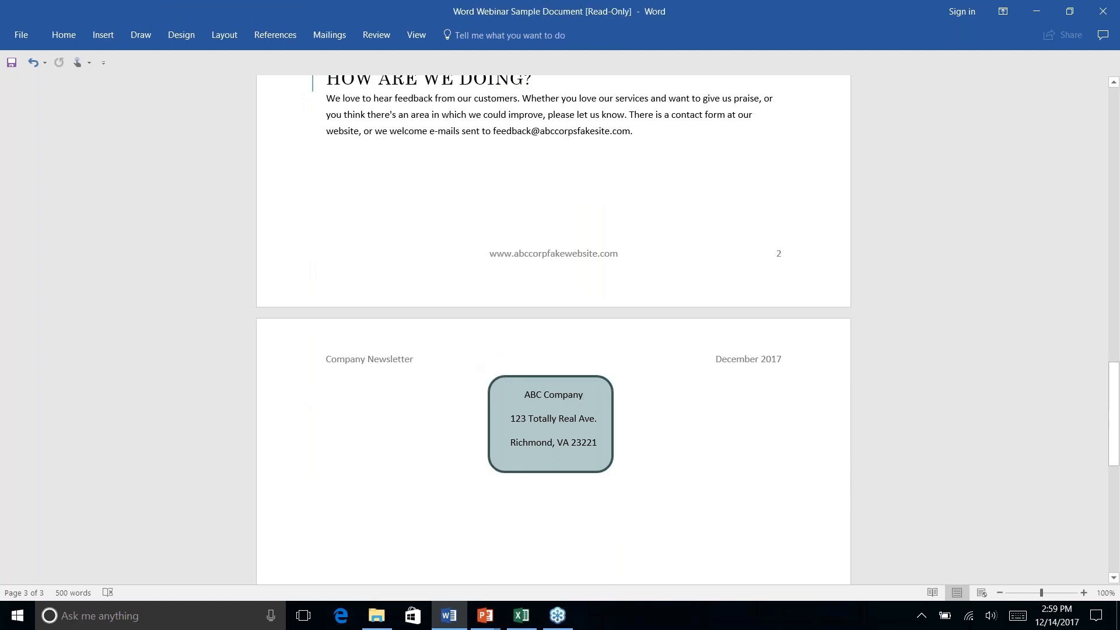
left_click_drag(602, 385, 608, 381)
left_click(482, 354)
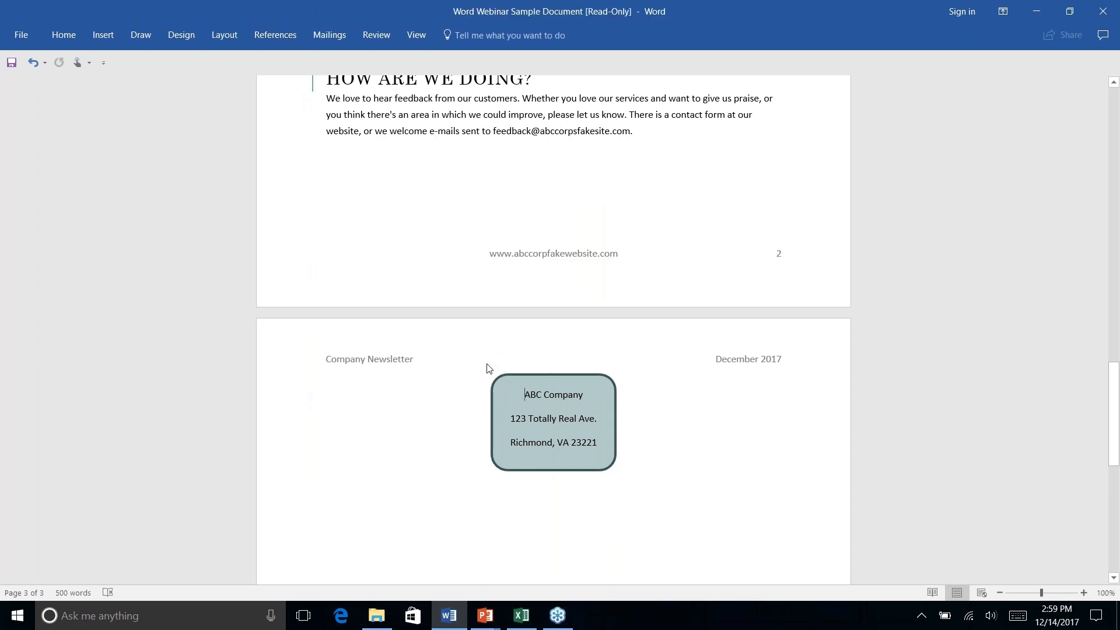
Step: Insert a page break after the How Are We Doing? text, ahead of the company address
left_click(654, 139)
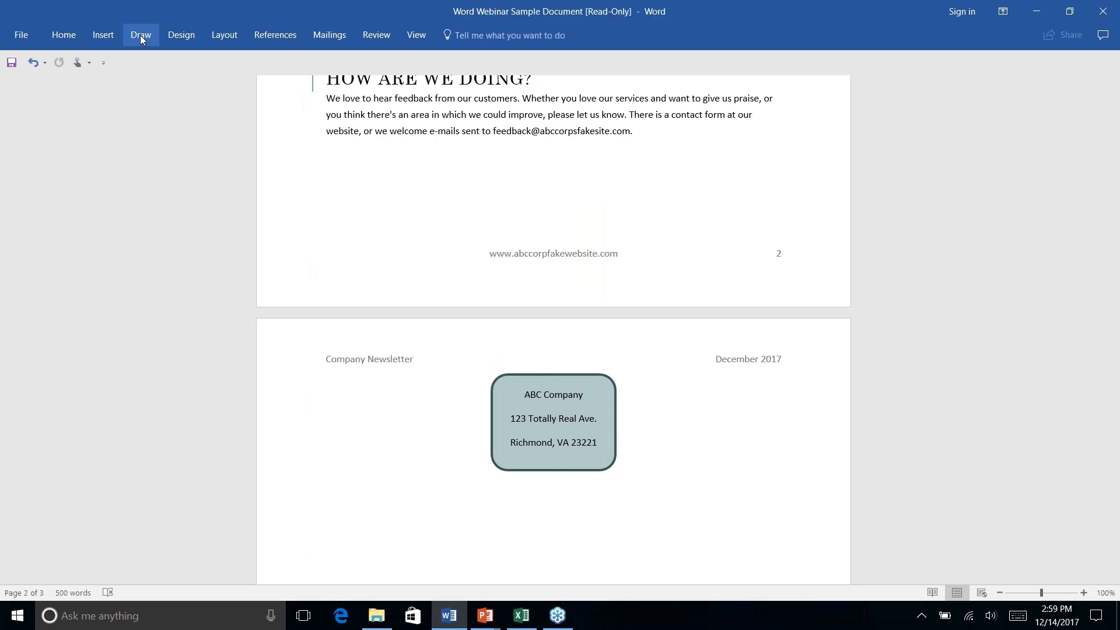
left_click(103, 35)
left_click(231, 36)
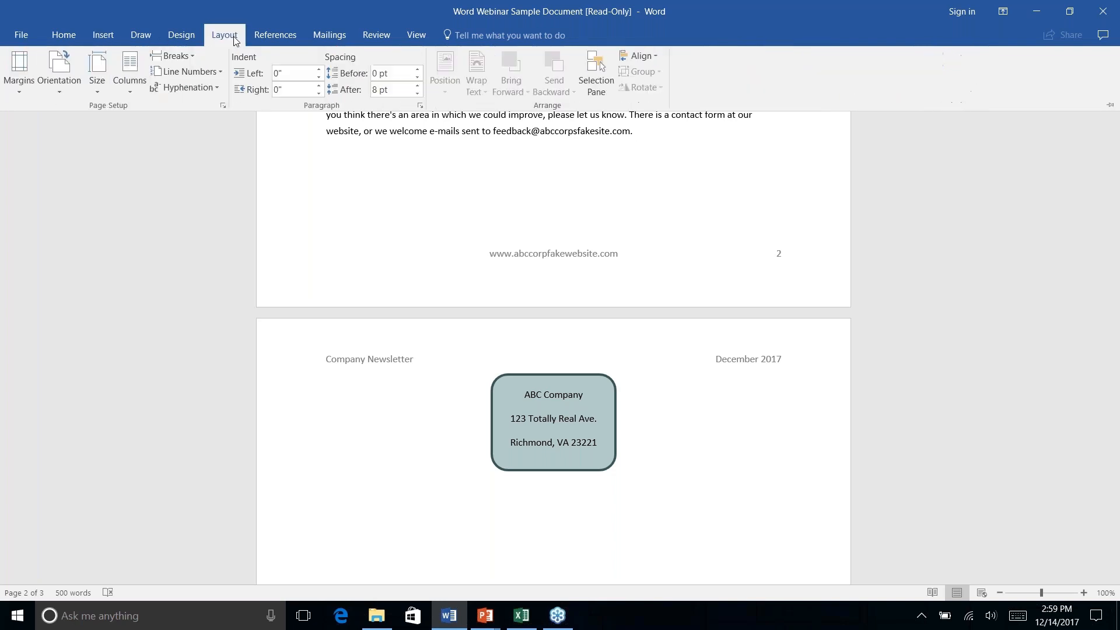
left_click(193, 57)
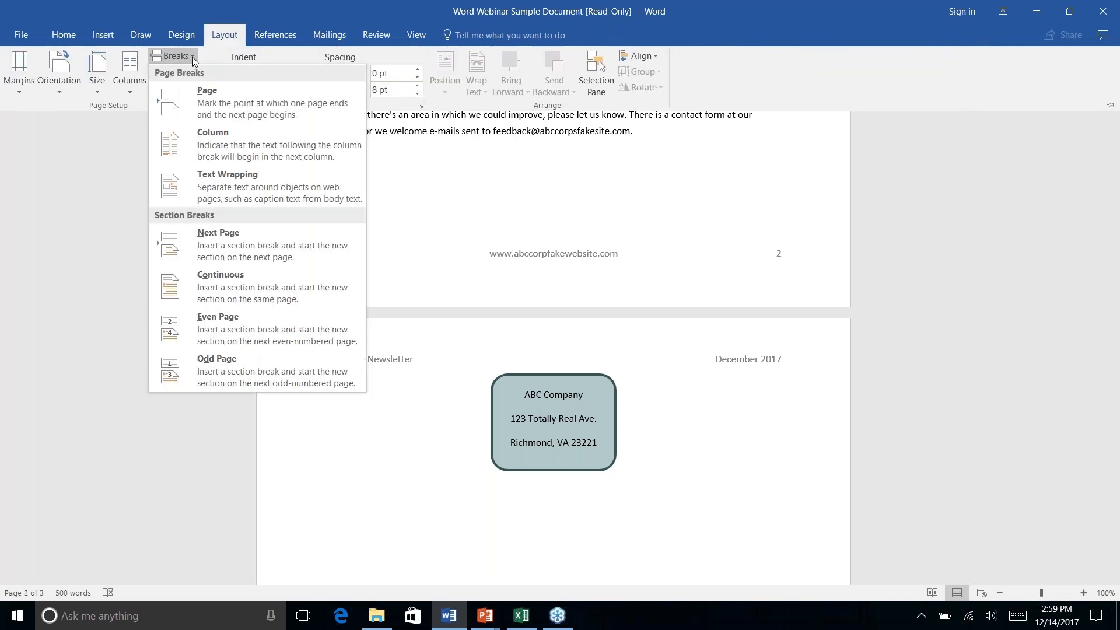
left_click(214, 111)
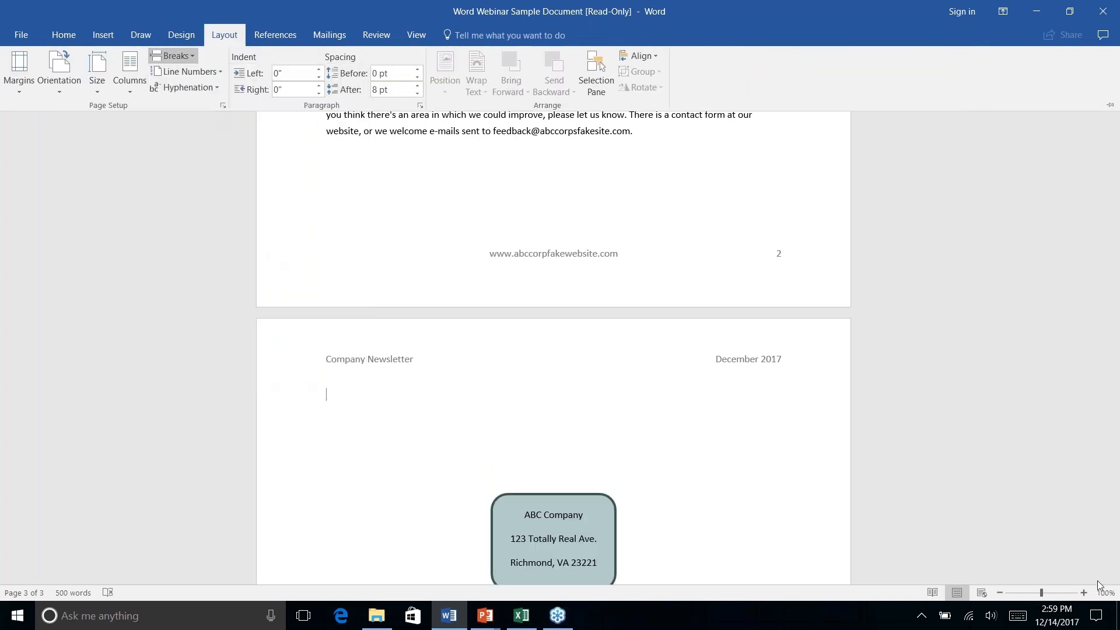
left_click(690, 434)
Step: Add a "Name:" line with underscores above the address on page 3 and enter the sample text "M Name" within the underscores
scroll(690, 433, "up", 3)
scroll(690, 434, "up", 4)
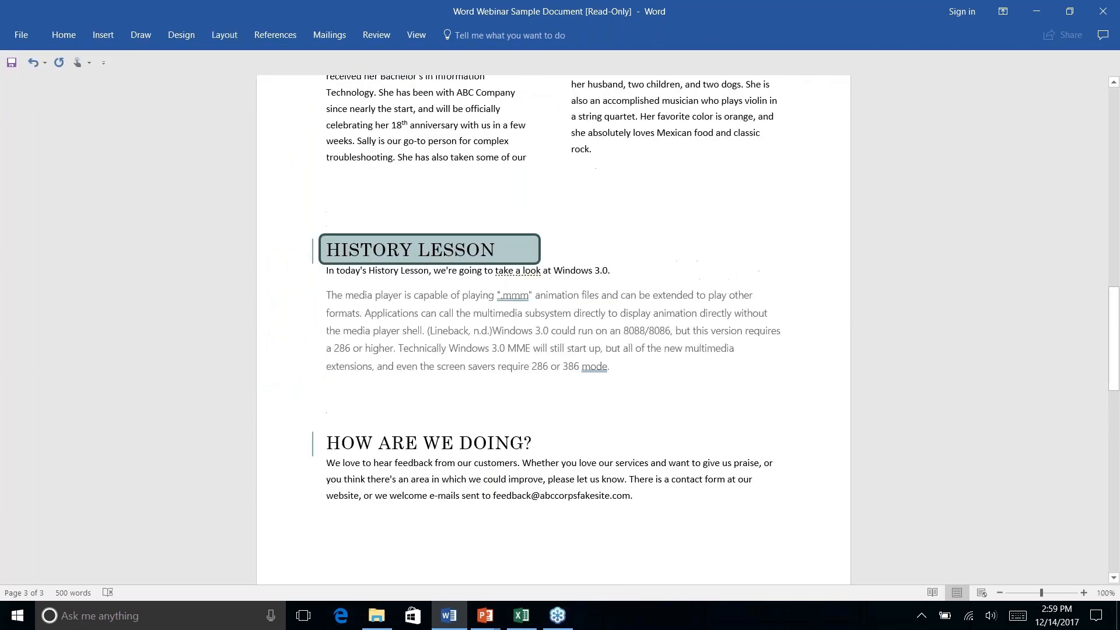
scroll(690, 434, "down", 18)
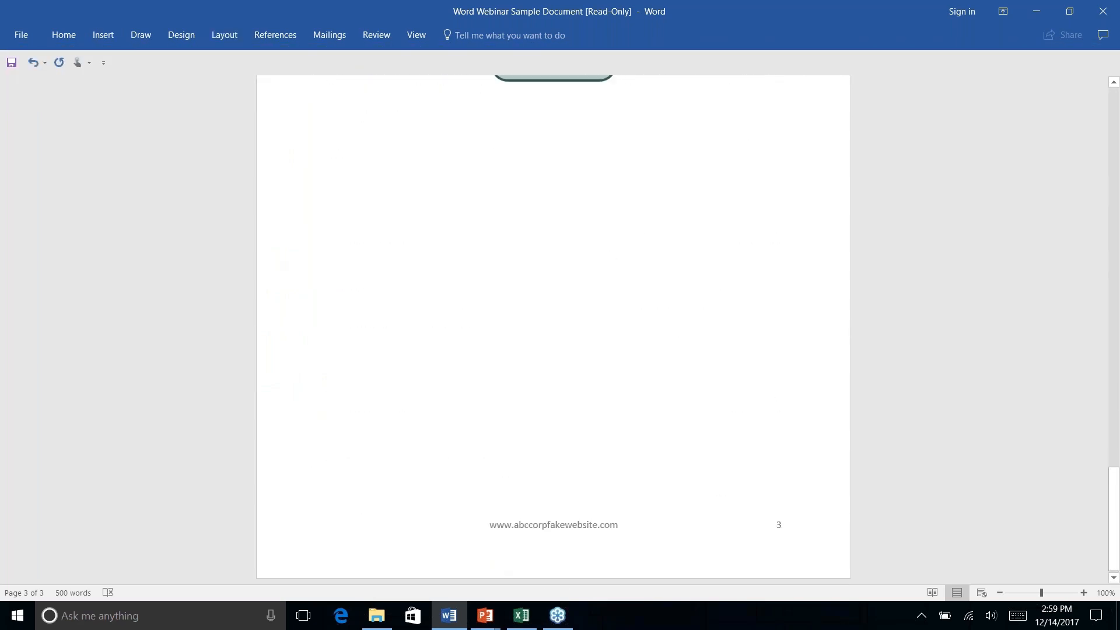
scroll(553, 326, "up", 9)
scroll(554, 326, "up", 14)
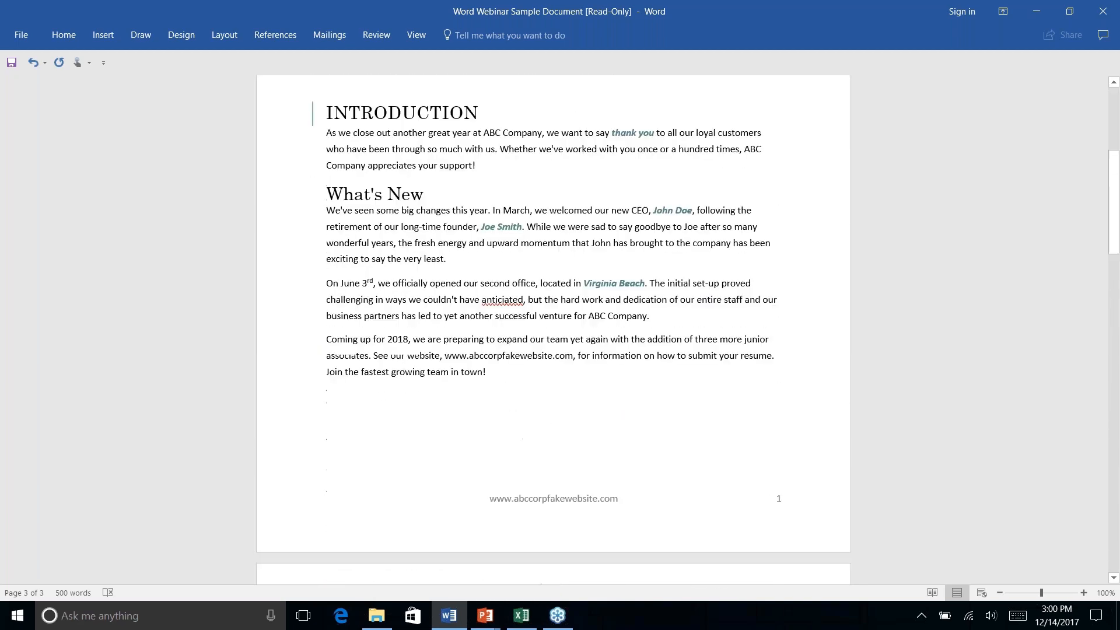
scroll(553, 326, "down", 14)
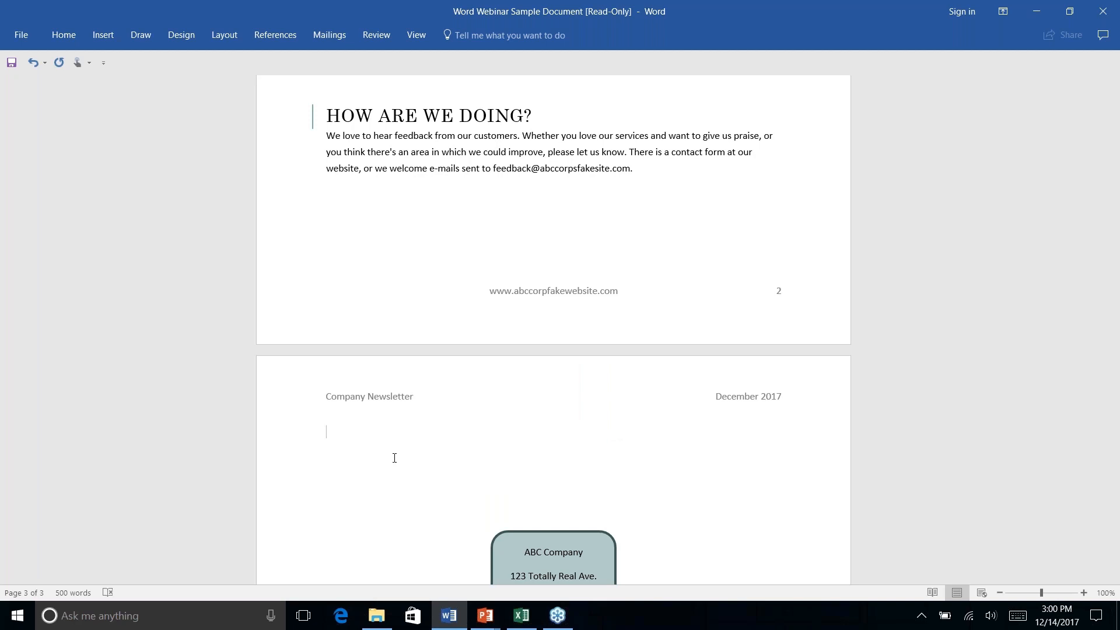
type("Name: ____________________")
left_click(371, 432)
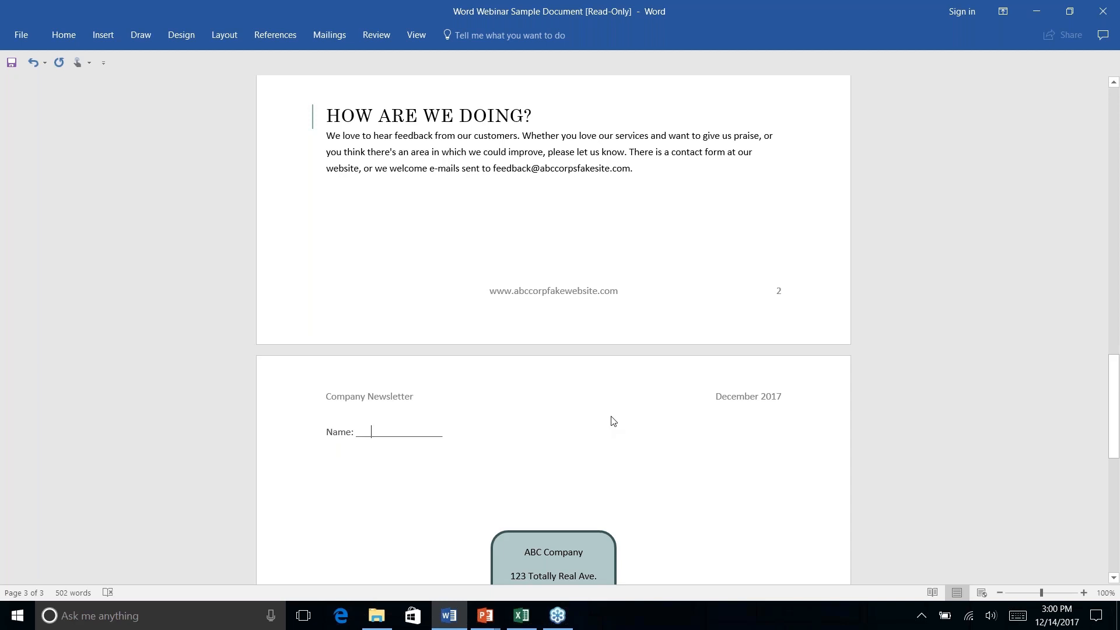
type("M Name")
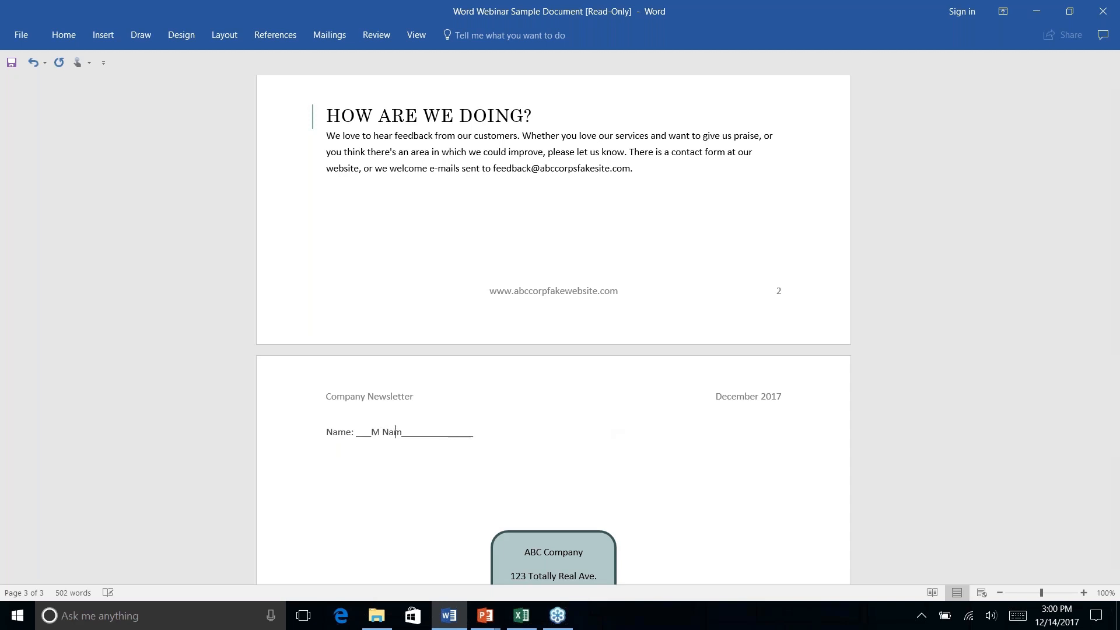
Step: Remove the sample text and all the underscores, keeping only the "Name:" label
key("BackSpace")
key("BackSpace")
key("BackSpace")
key("BackSpace")
key("BackSpace")
key("BackSpace")
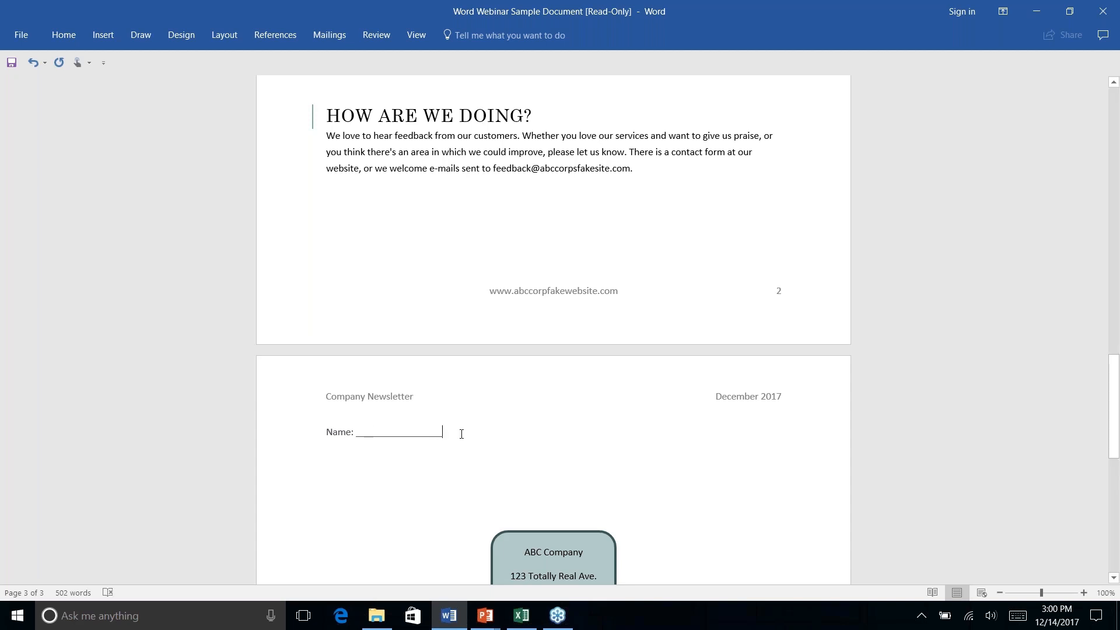
key("BackSpace")
key("BackSpace")
key("BackSpace")
key("BackSpace")
key("BackSpace")
key("BackSpace")
key("BackSpace")
key("BackSpace")
key("BackSpace")
key("BackSpace")
key("BackSpace")
key("BackSpace")
key("BackSpace")
key("BackSpace")
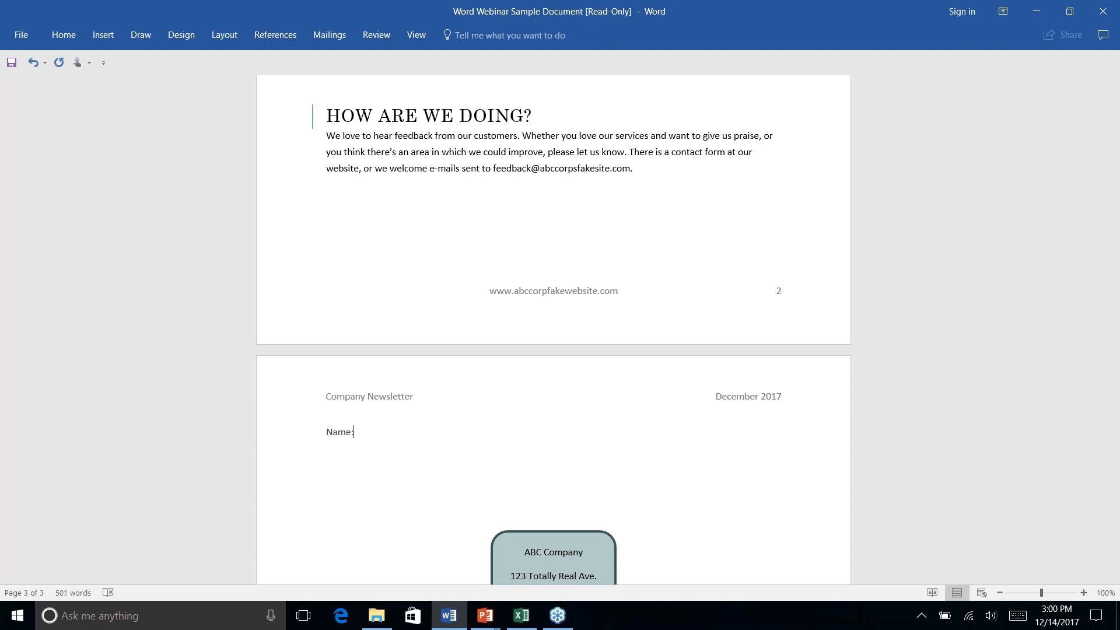
Step: Create an automatic full-width horizontal line beneath the "Name:" label from three hyphens
type("---")
key("Return")
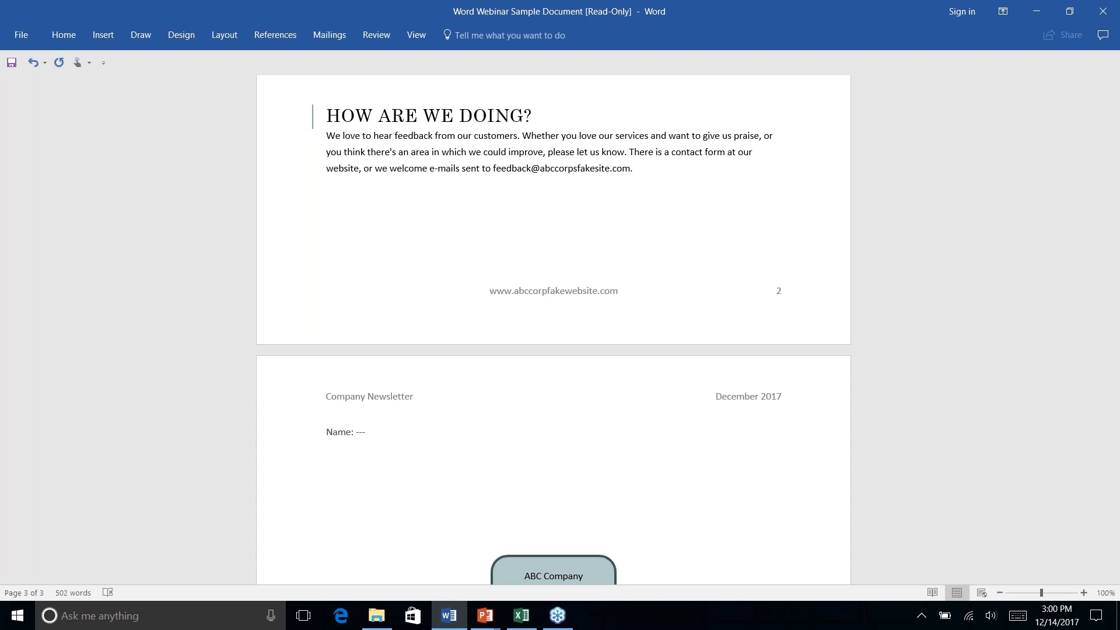
key("BackSpace")
key("BackSpace")
key("BackSpace")
key("BackSpace")
type("---")
key("Return")
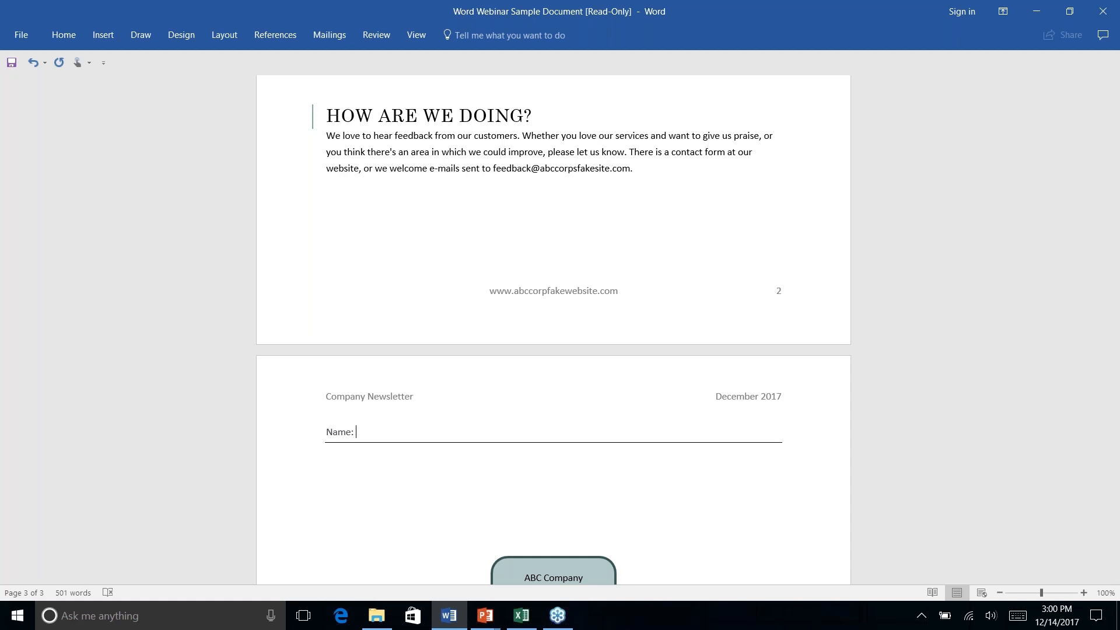
Step: Fill in the Name line with "My Names", and delete the whole entry together with its horizontal line
type("M")
key("BackSpace")
type("My Names")
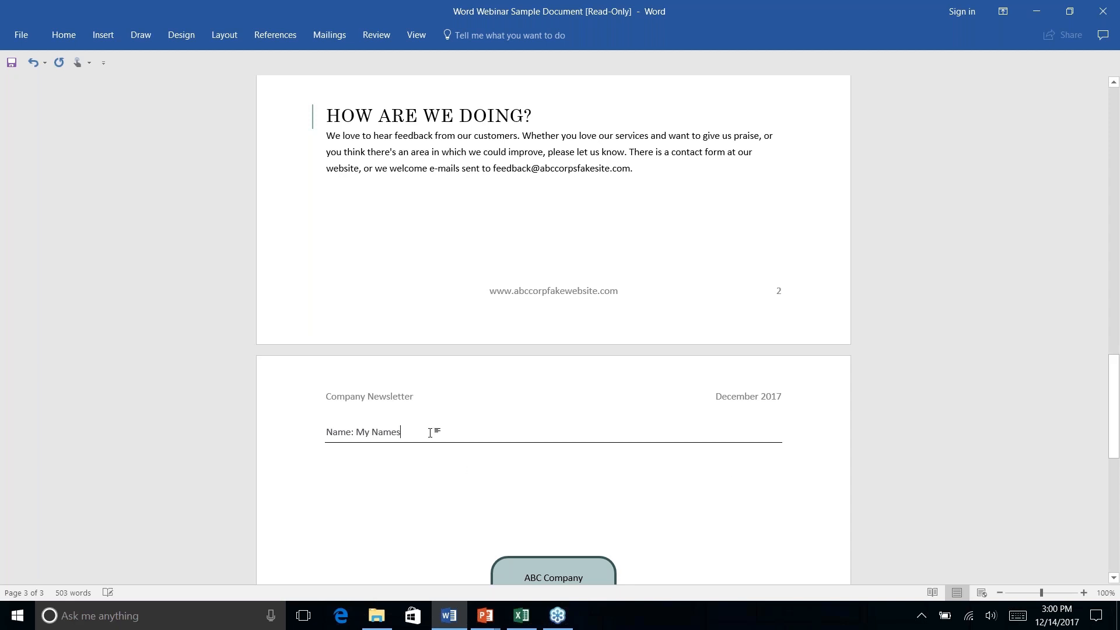
left_click_drag(324, 432, 392, 457)
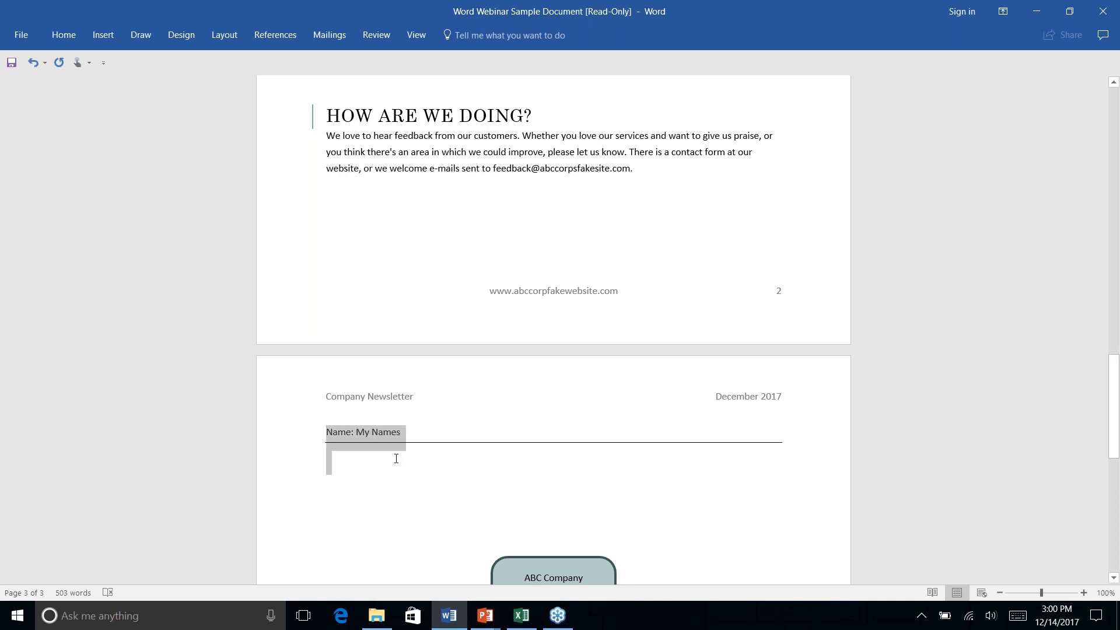
key("Delete")
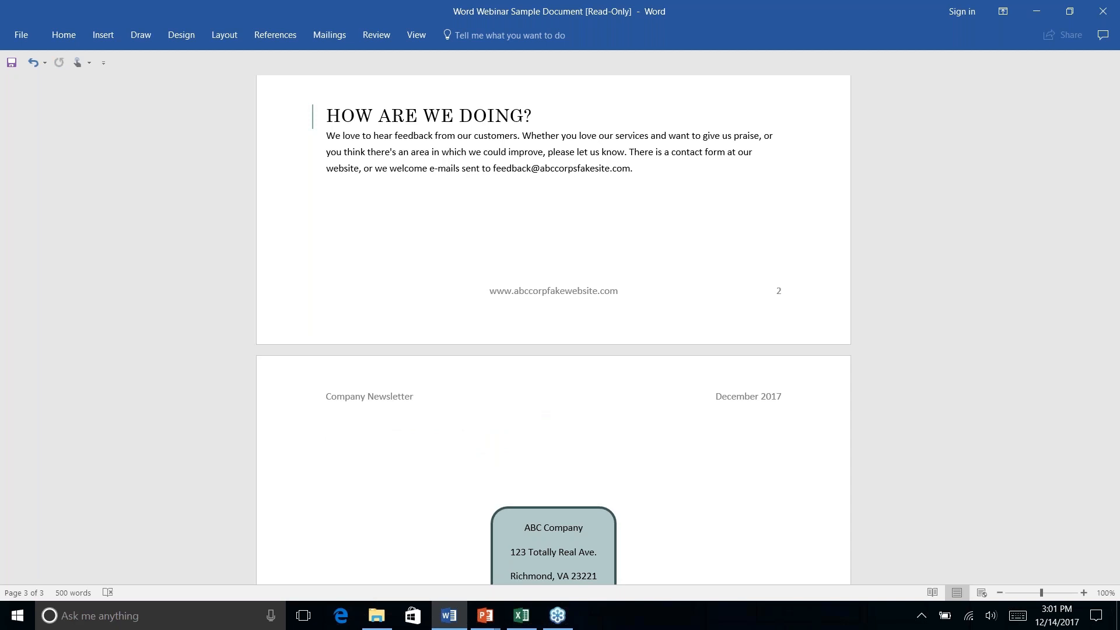
Step: Return to the newsletter's title and look over the referencing and mail merge commands
scroll(553, 329, "down", 10)
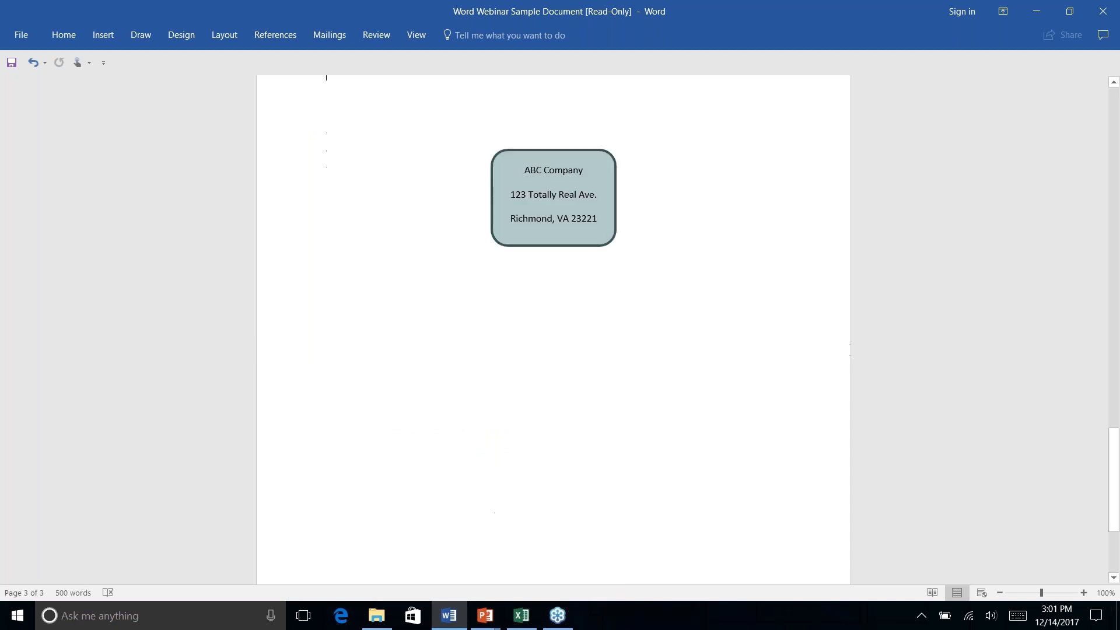
scroll(553, 330, "up", 20)
scroll(554, 329, "up", 1)
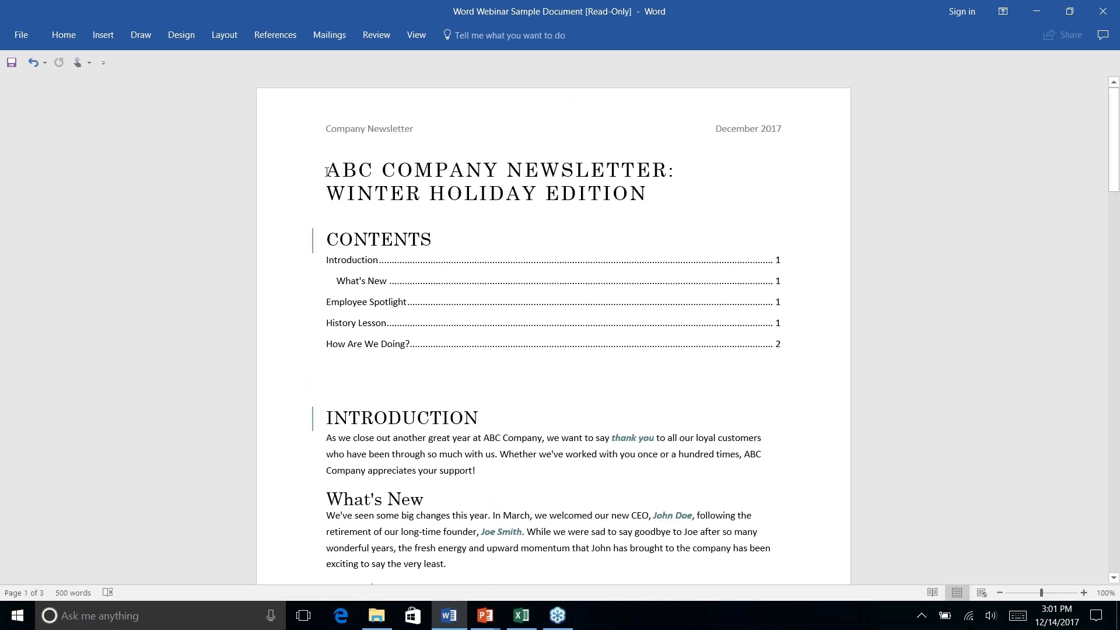
left_click(279, 37)
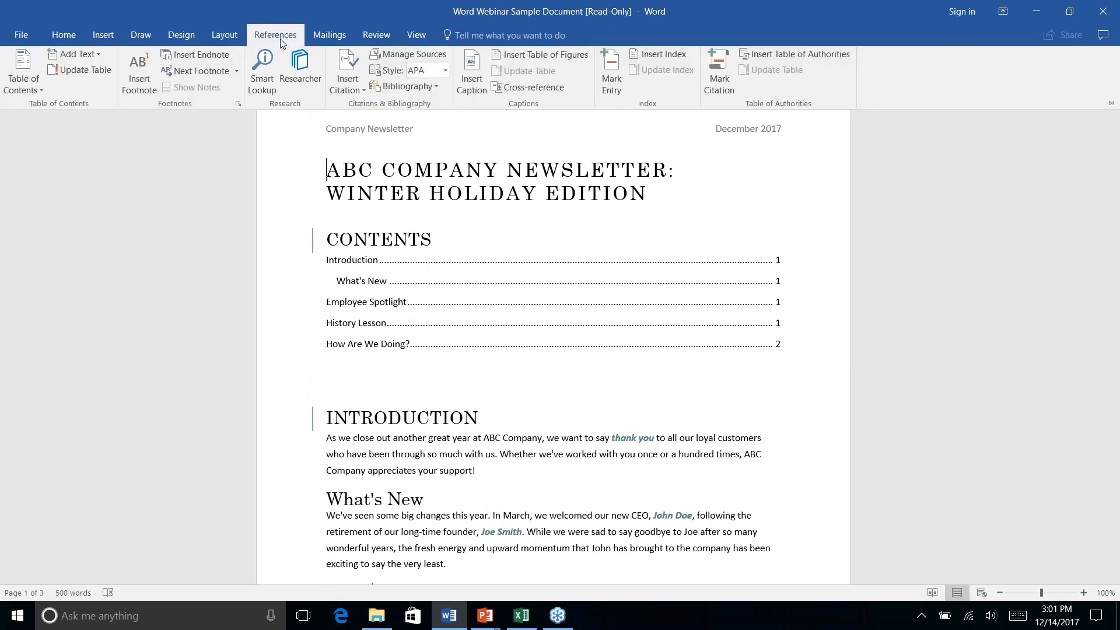
left_click(332, 38)
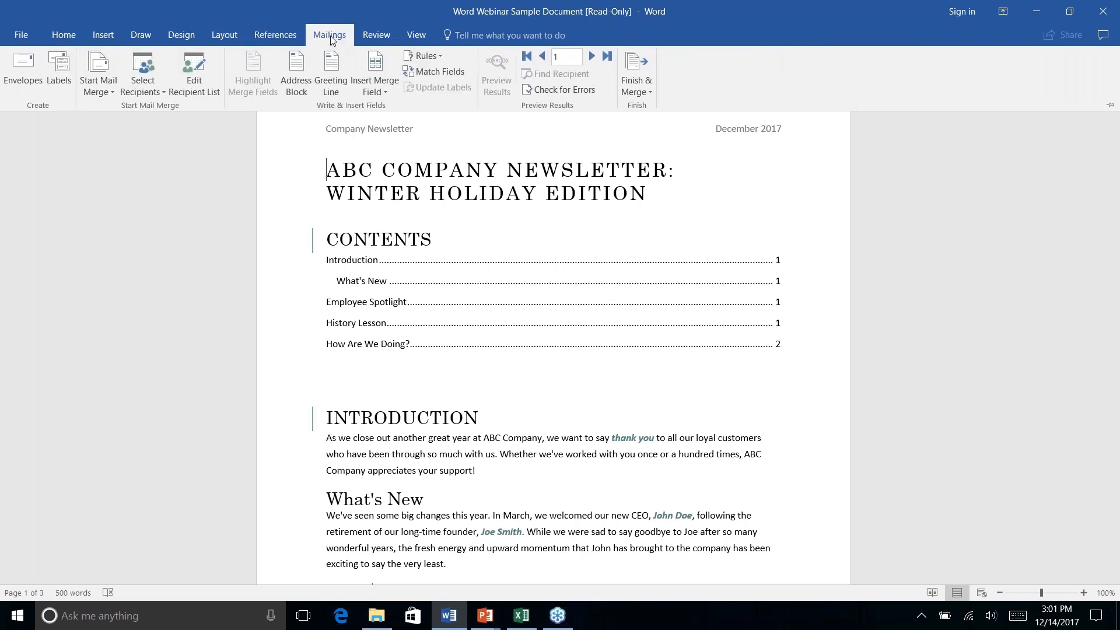
Step: Start the step-by-step mail merge wizard from its first stage, choosing letters as document type and the current document as starting point
left_click(106, 95)
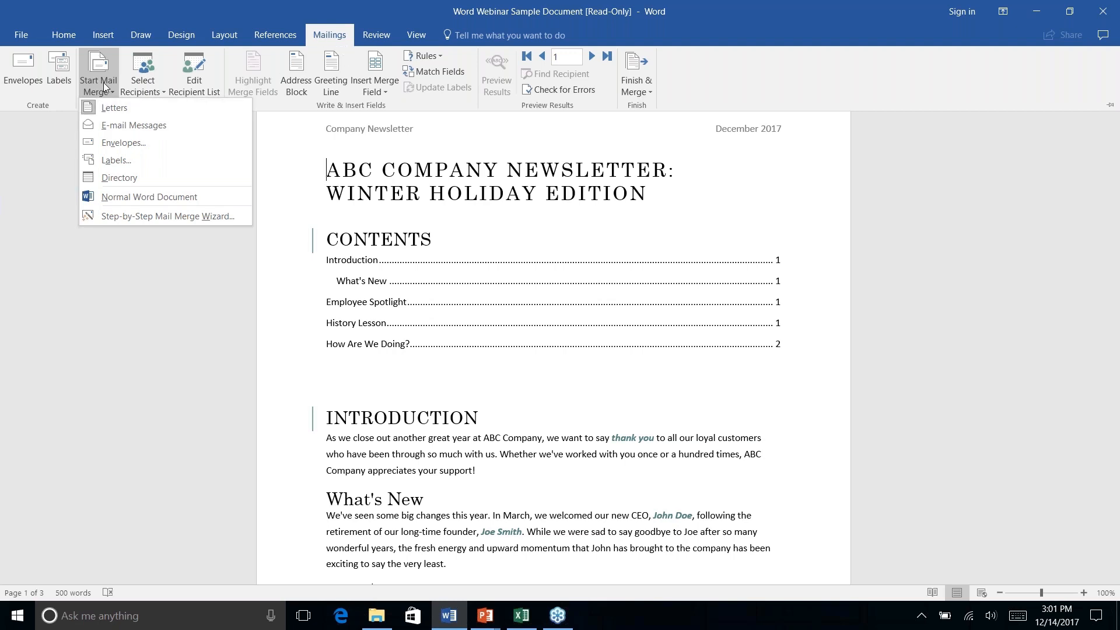
left_click(112, 216)
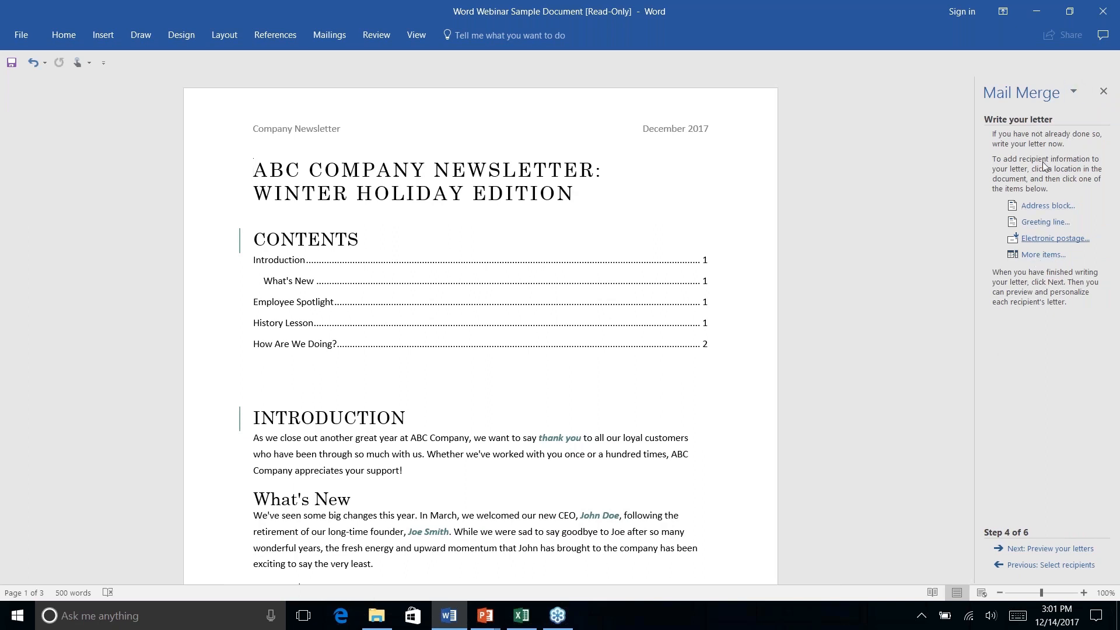
left_click(1028, 566)
left_click(1029, 566)
left_click(1029, 566)
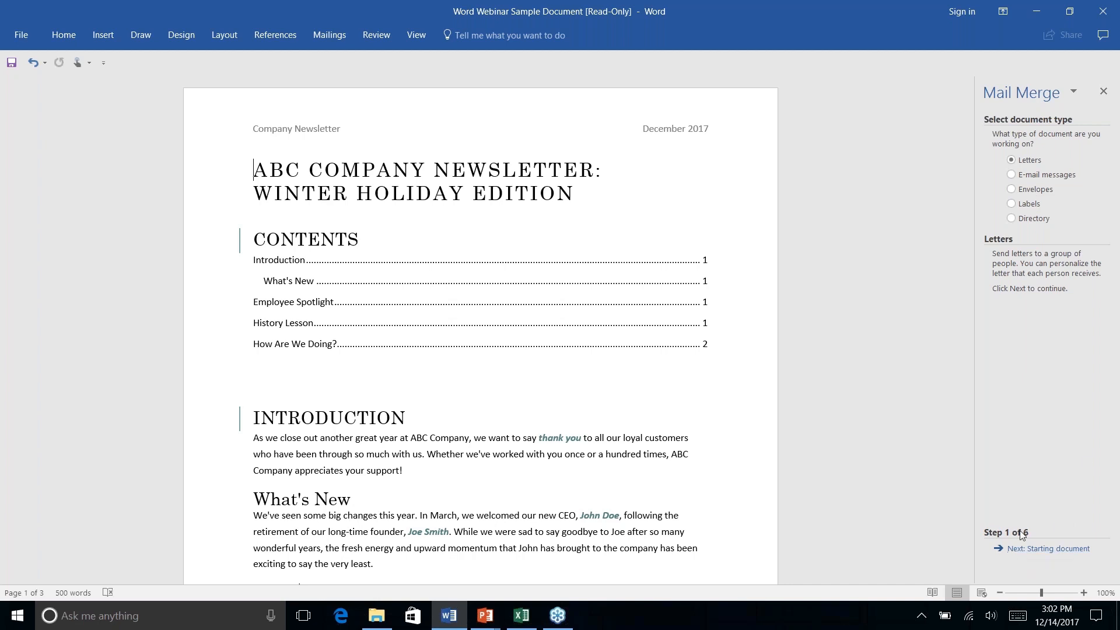
left_click(1048, 549)
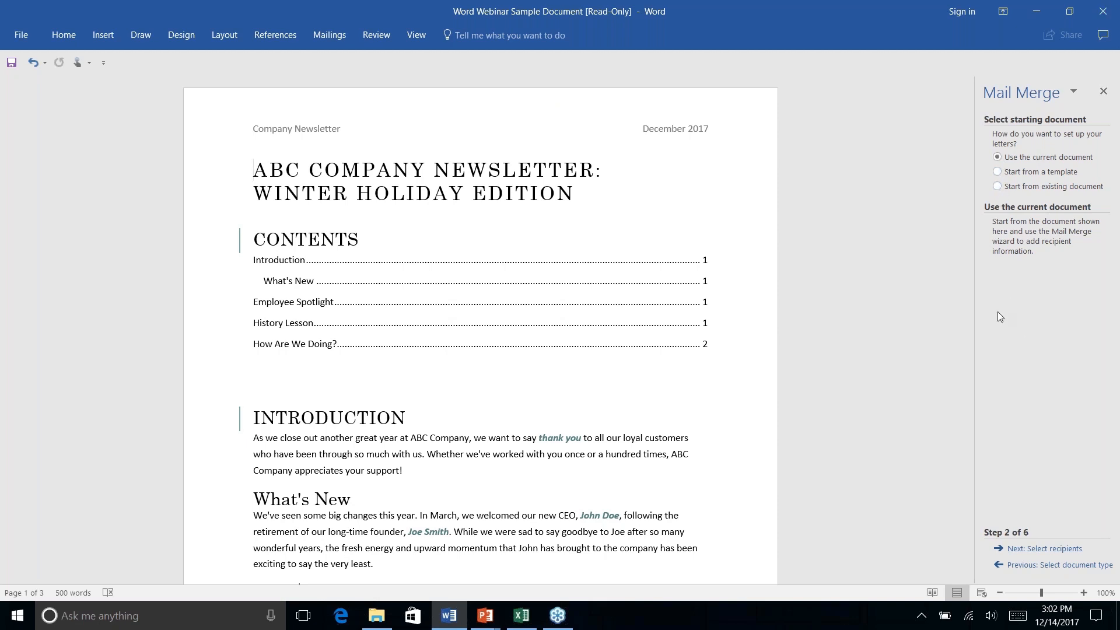
left_click(1052, 550)
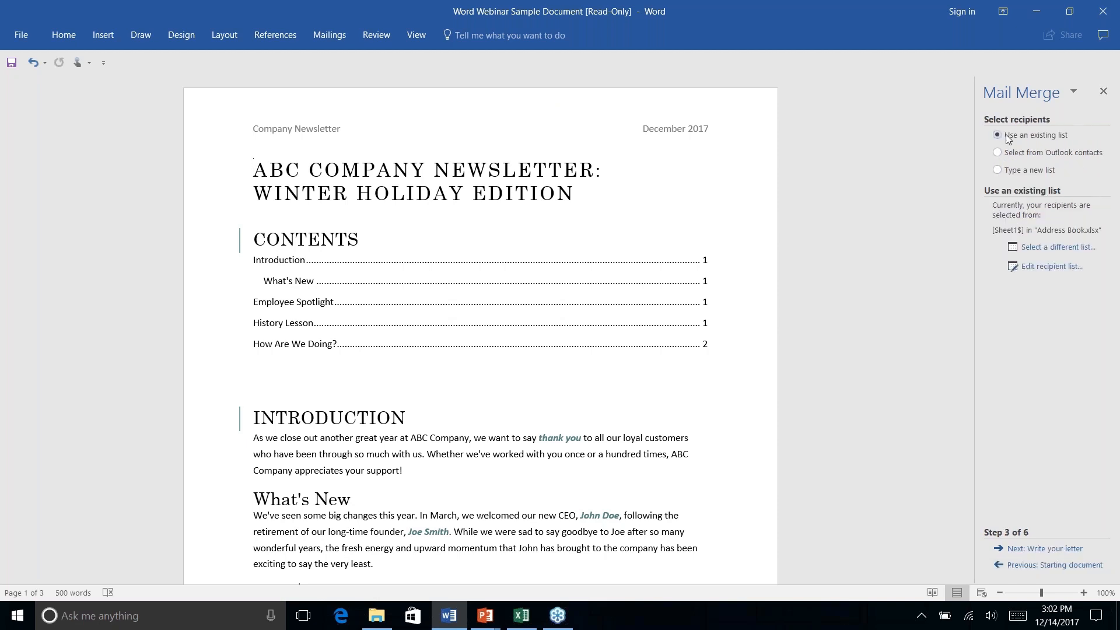
Step: Choose Sheet1$ of the Address Book workbook in Documents as the recipient list, with column headers in the first row and all recipients included
left_click(1038, 250)
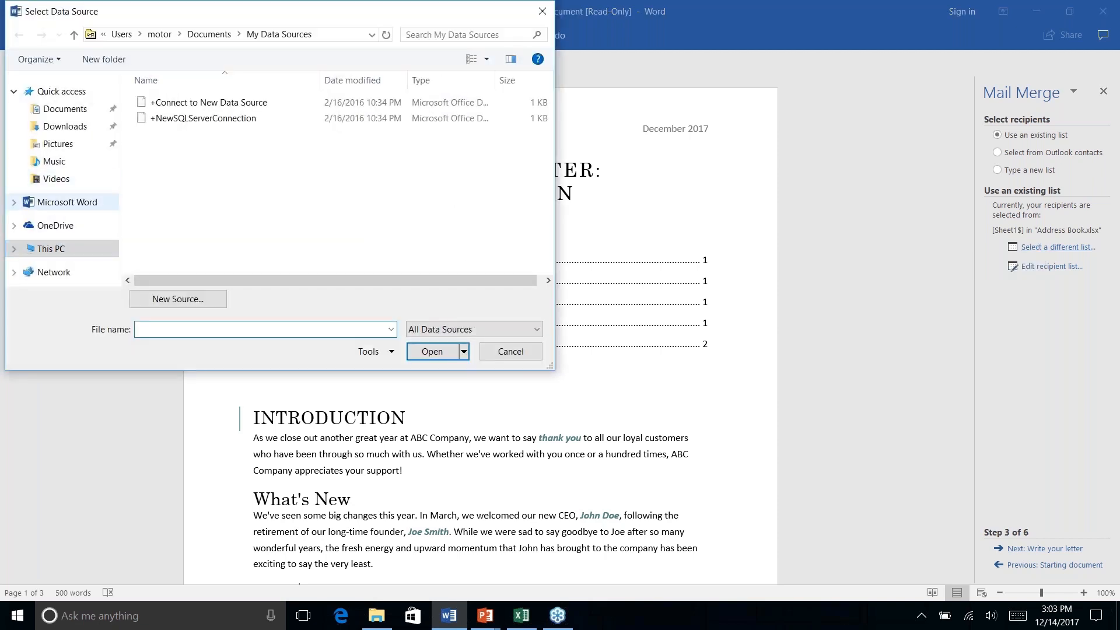
left_click(58, 110)
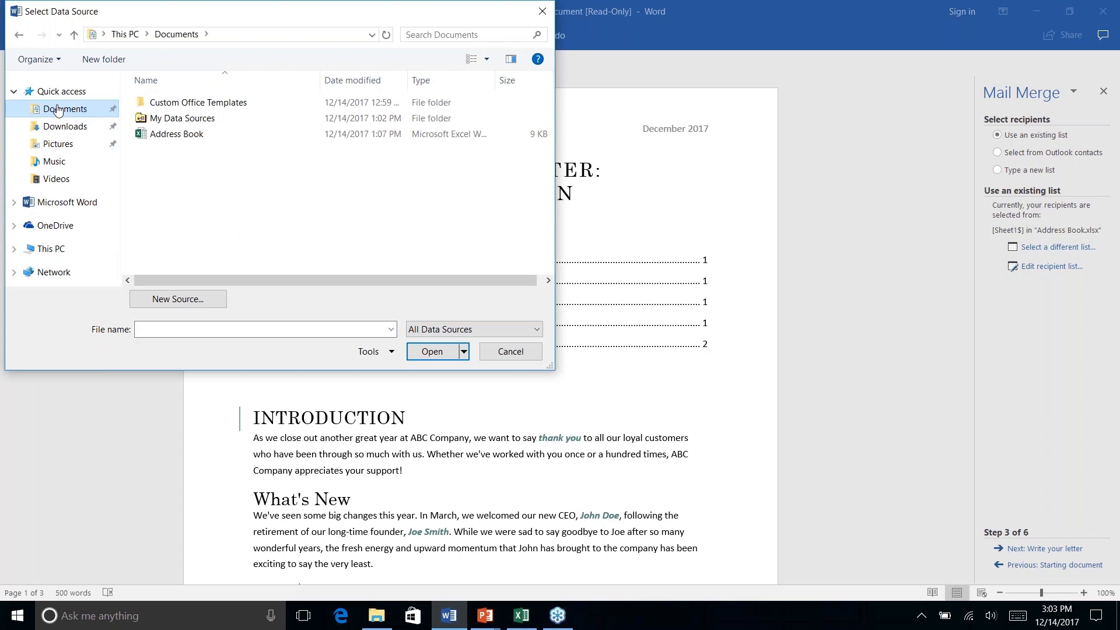
left_click(167, 135)
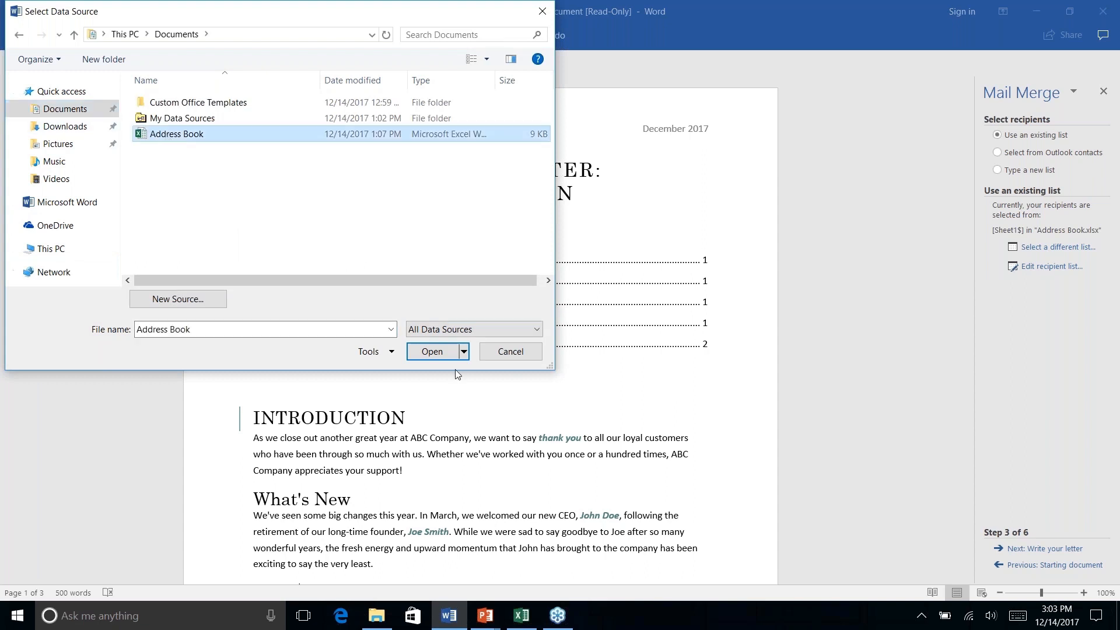
left_click(425, 352)
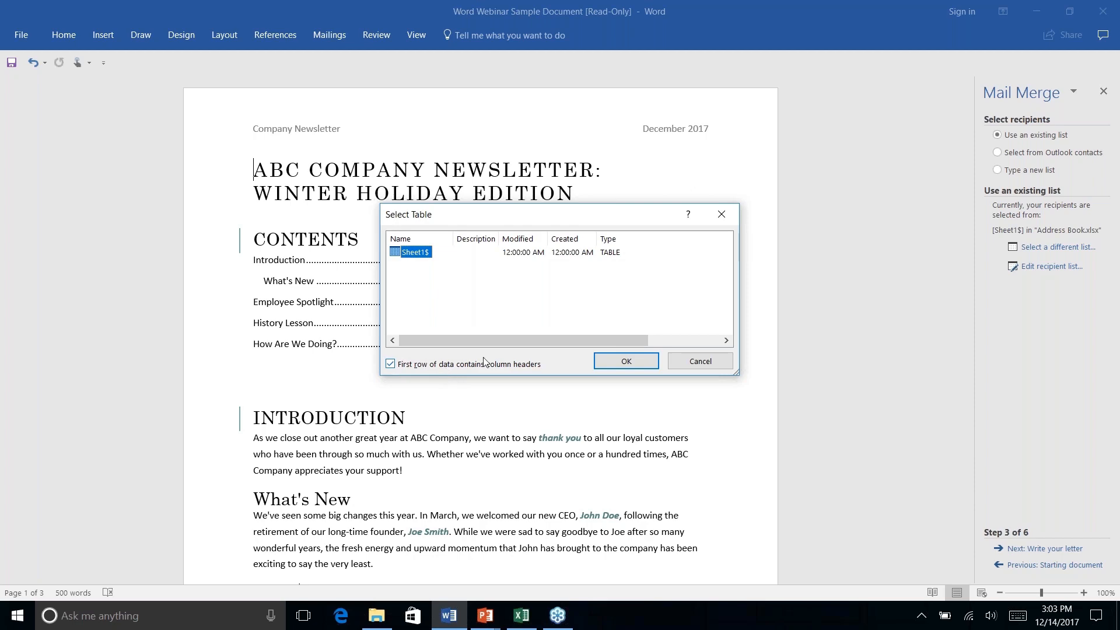
left_click(622, 361)
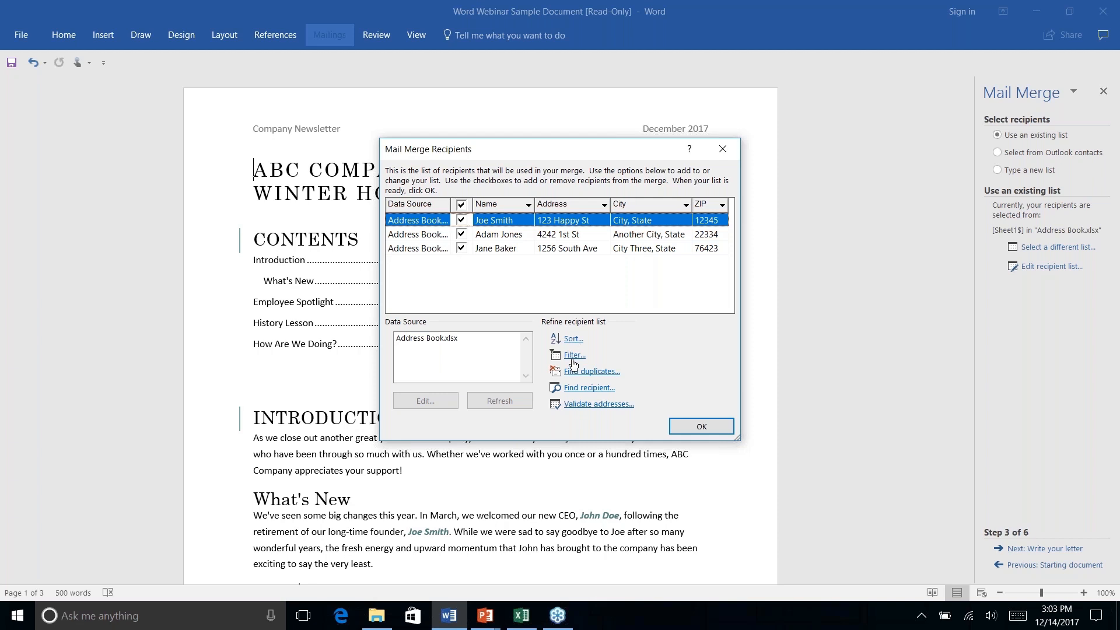
left_click(702, 428)
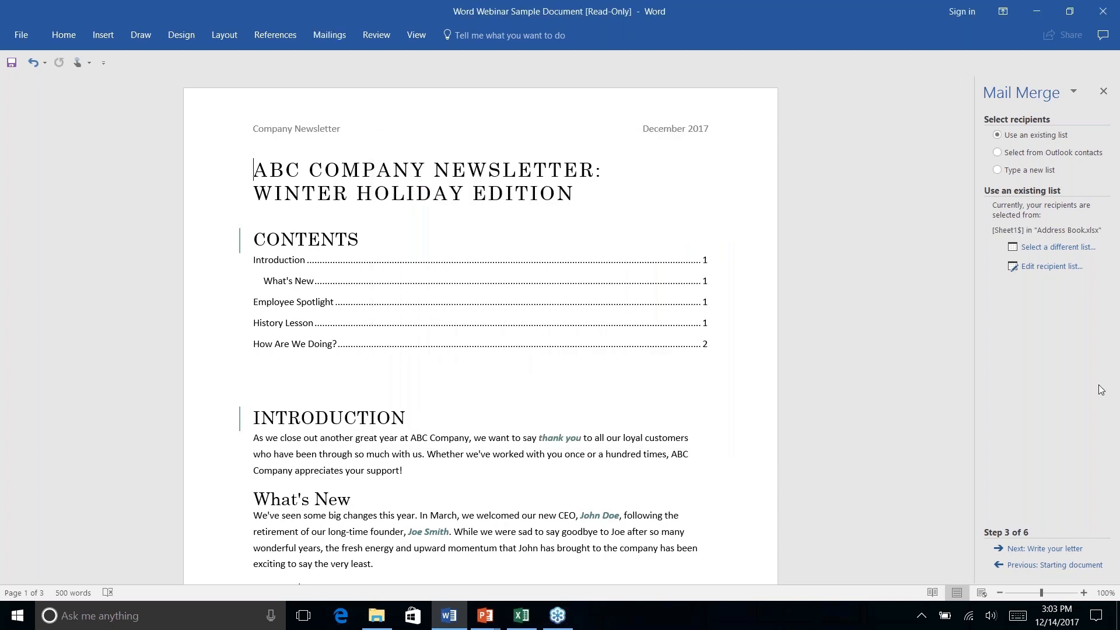
Step: Proceed to writing the letter and insert an address block with recipient name and postal address before the newsletter title
left_click(1034, 549)
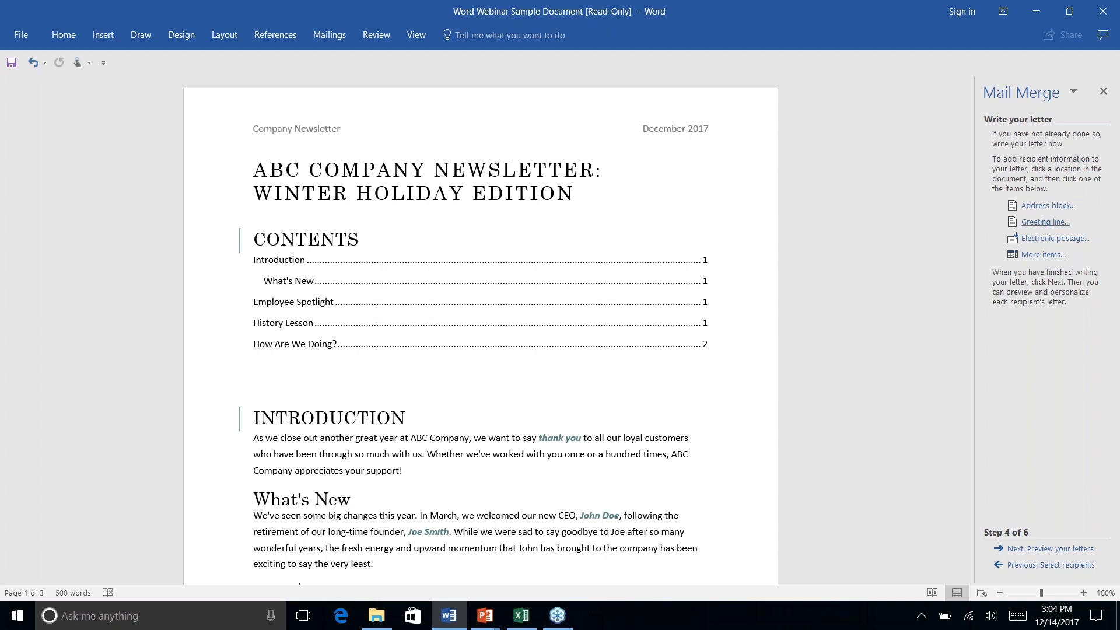
left_click(1039, 207)
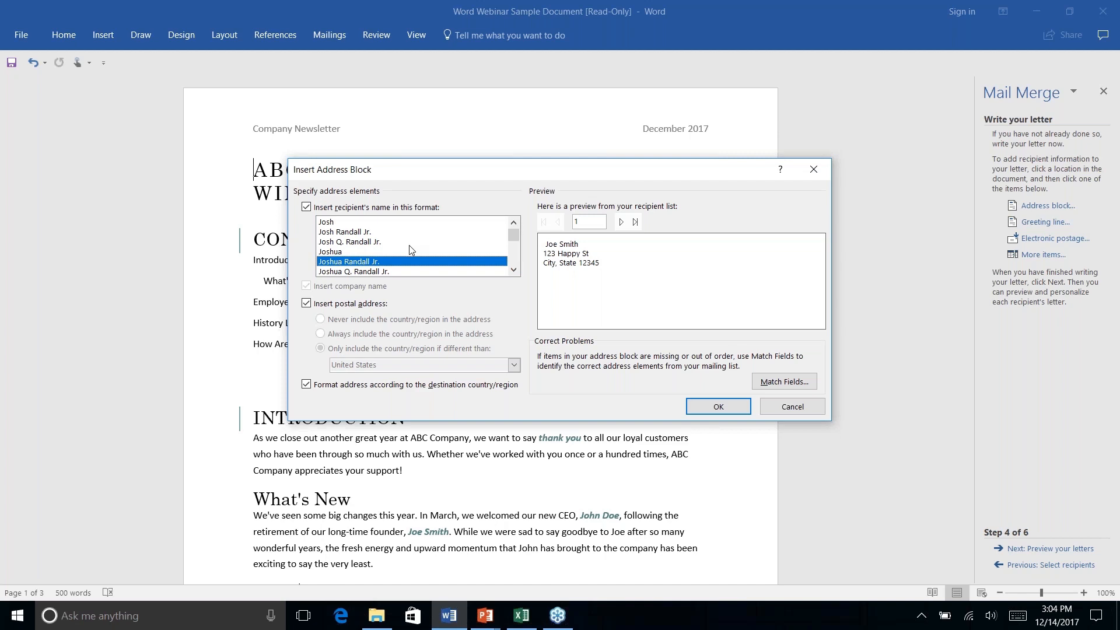
mouse_move(513, 236)
left_mouse_down()
mouse_move(512, 261)
mouse_move(509, 238)
left_mouse_up()
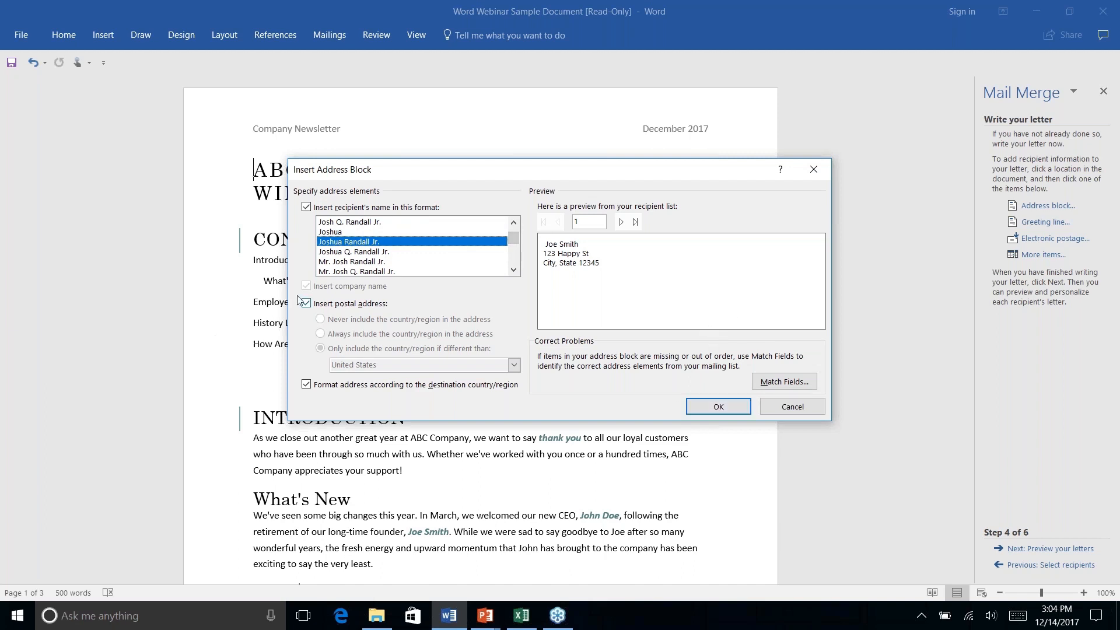
left_click(719, 407)
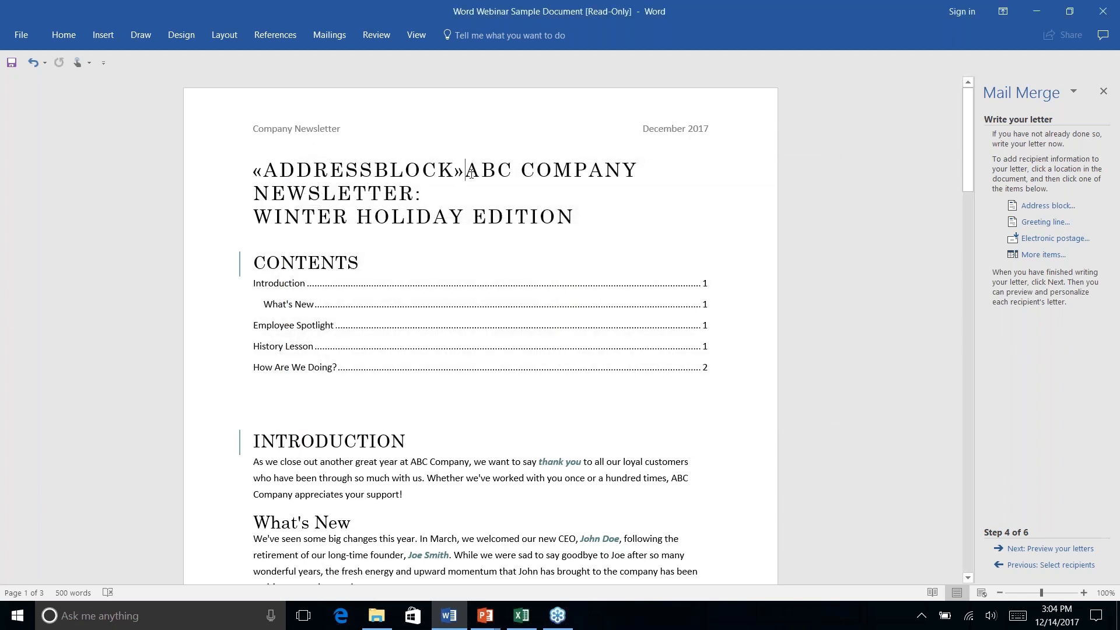
Step: Move the newsletter title below the address block, leaving one blank line between them
left_click_drag(460, 171, 253, 171)
left_click(438, 174)
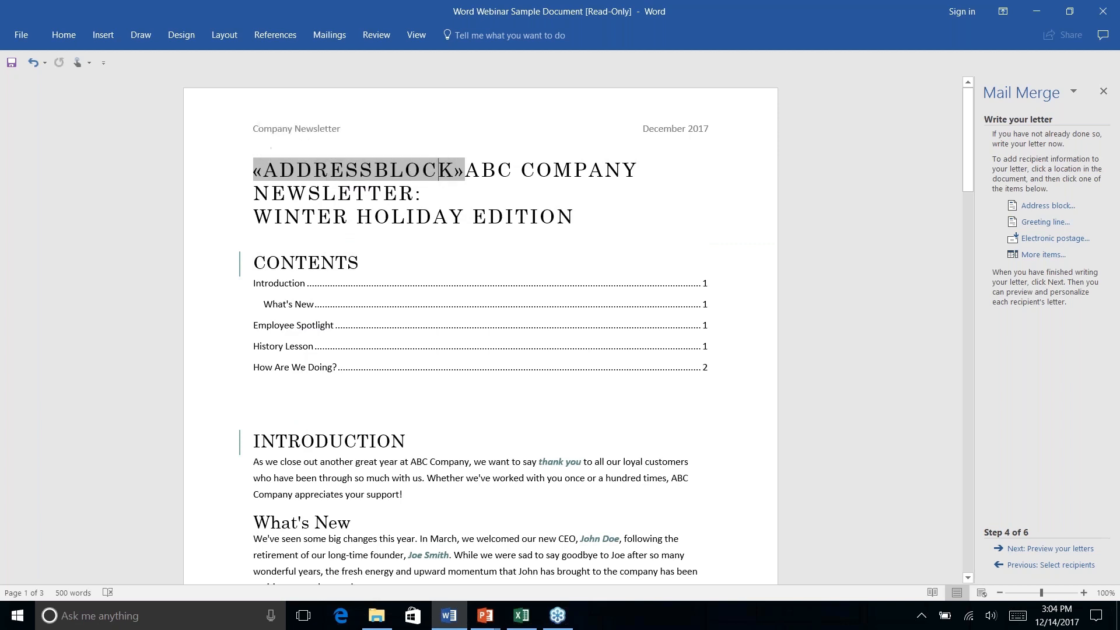
left_click(467, 173)
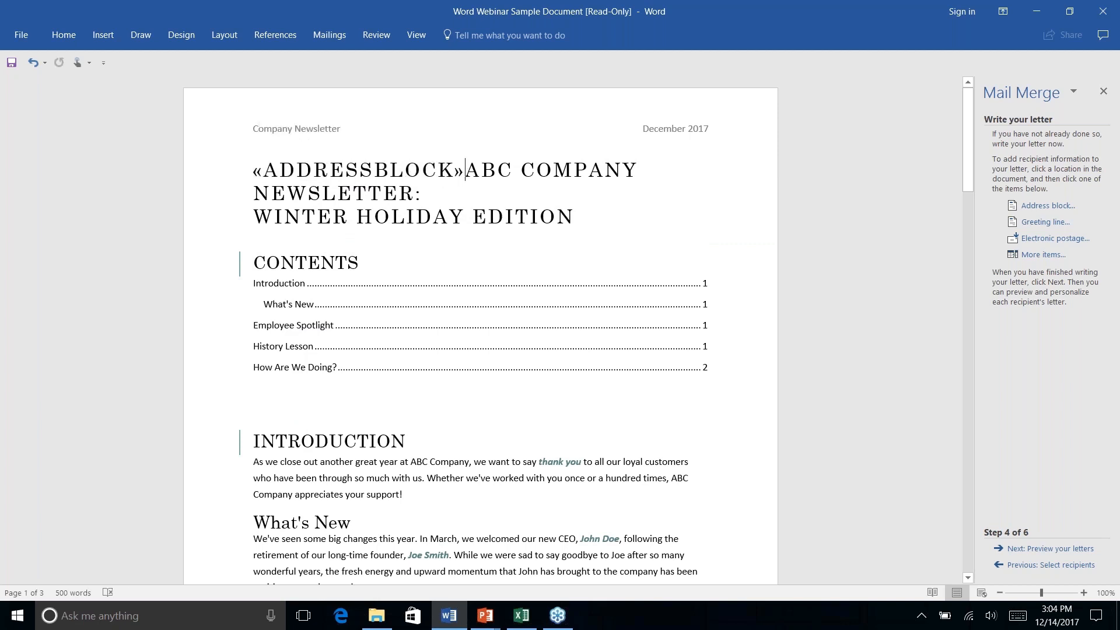
key("Return")
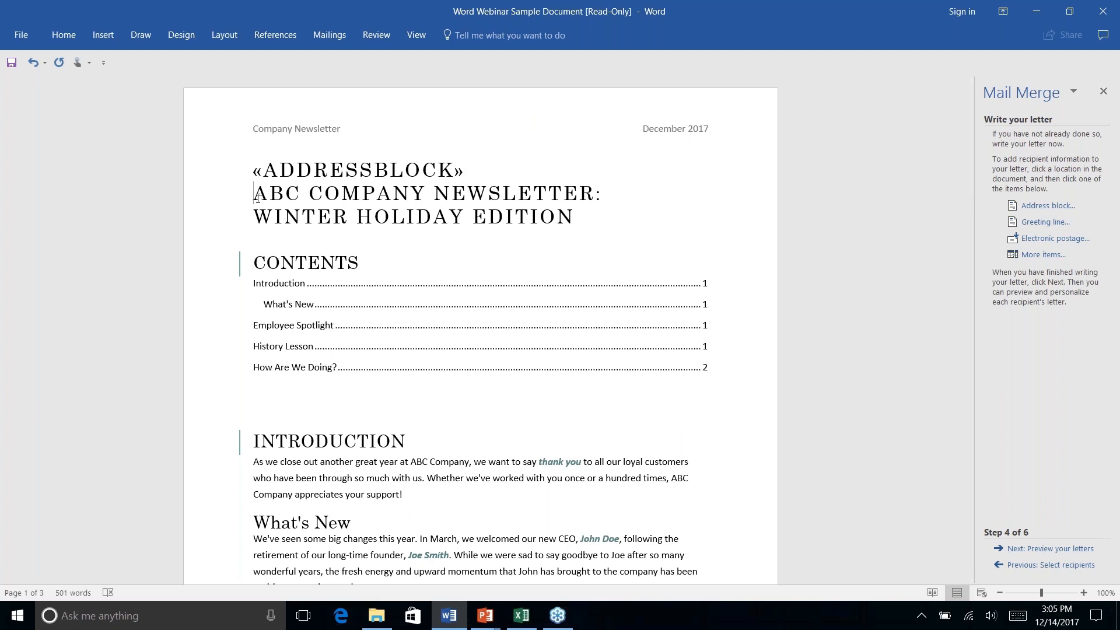
key("Return")
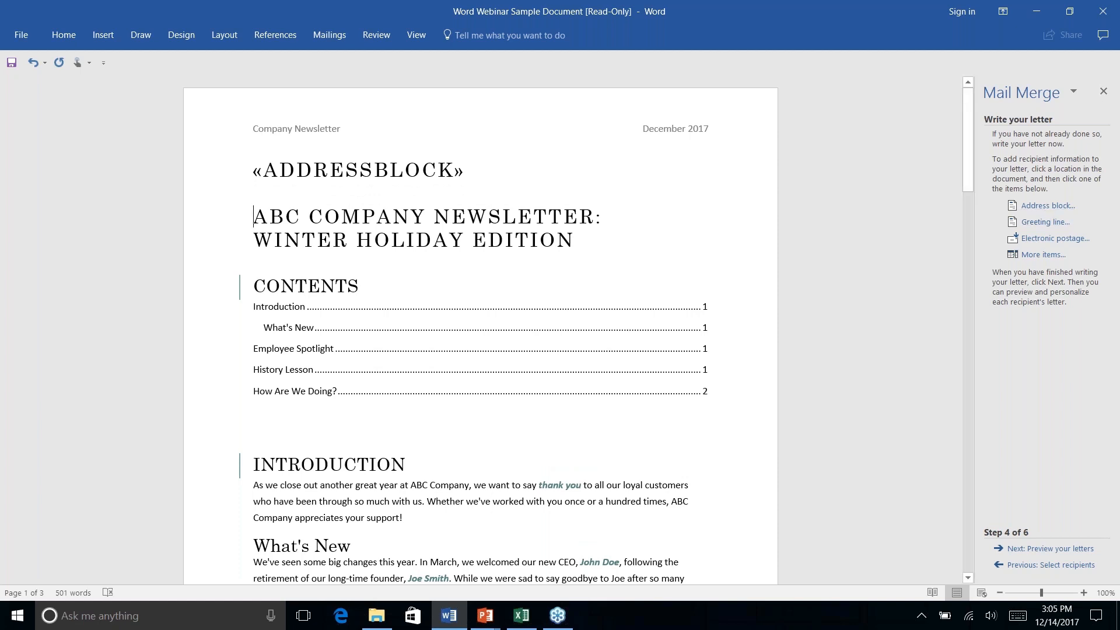
Step: Preview the merged letter for the first recipient, check its address block, and advance the wizard to completing the merge
left_click(1053, 550)
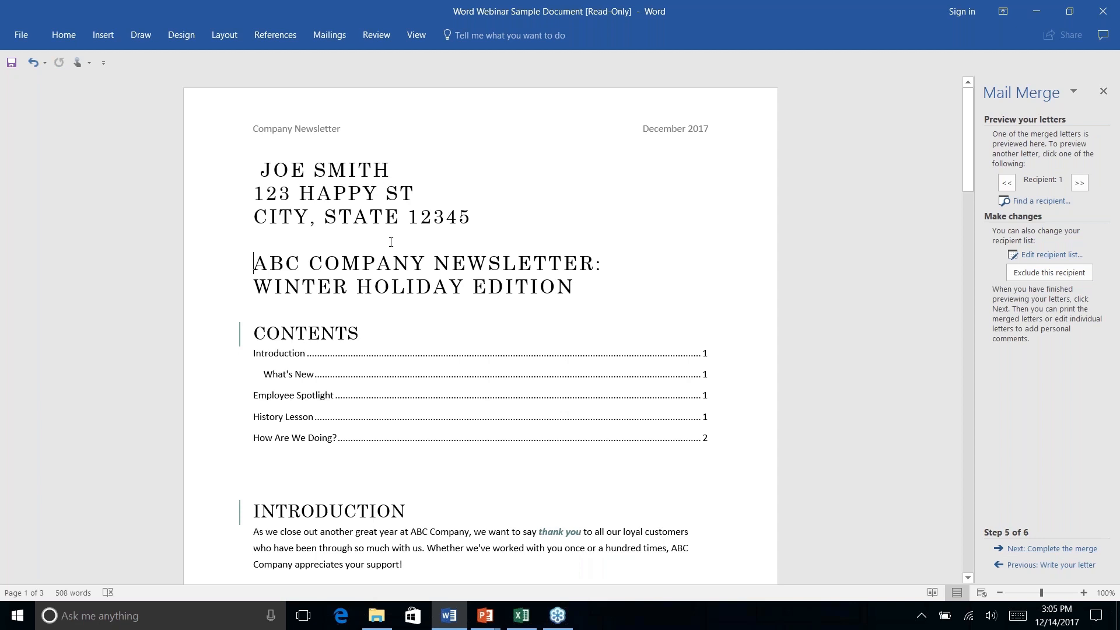
left_click(423, 194)
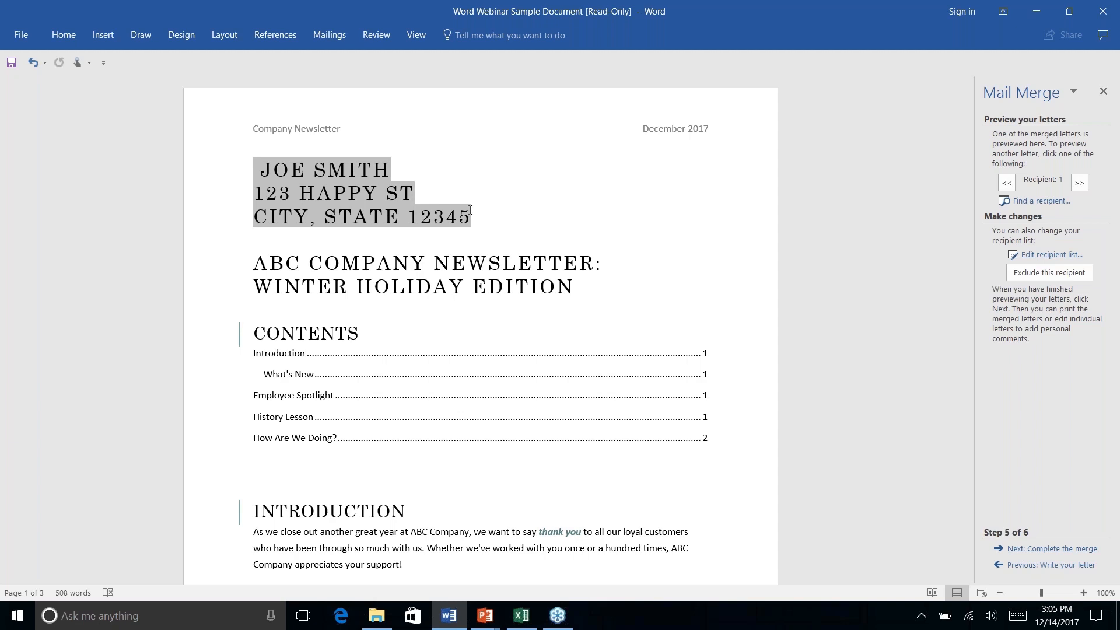
left_click(1053, 549)
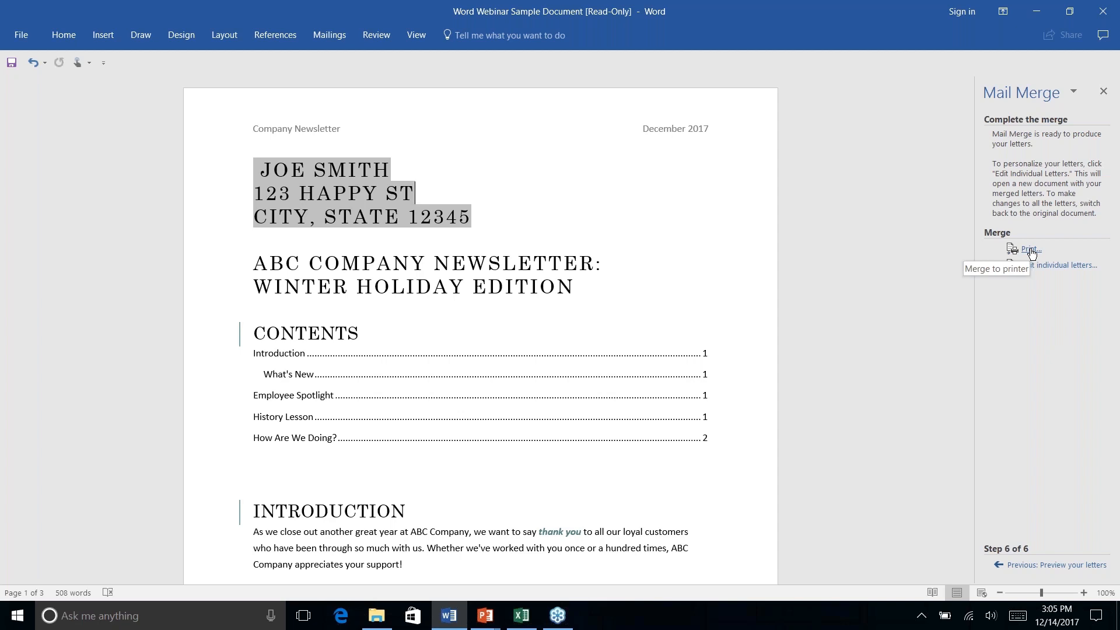
Step: Switch to the PowerPoint slide show and advance to the closing slide
key("alt+Tab")
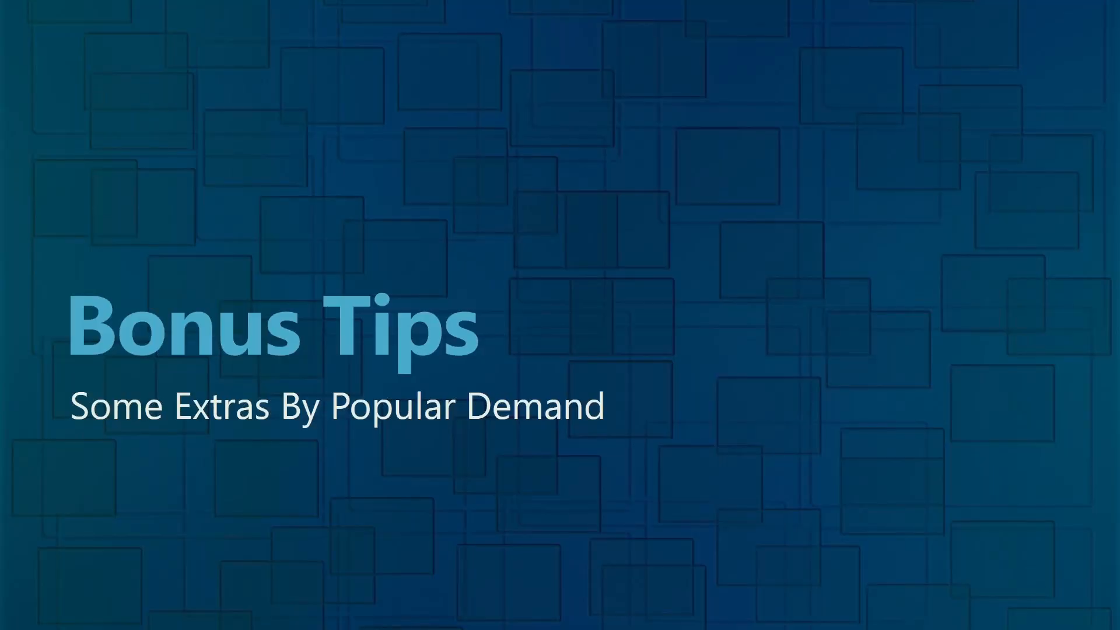
key("Right")
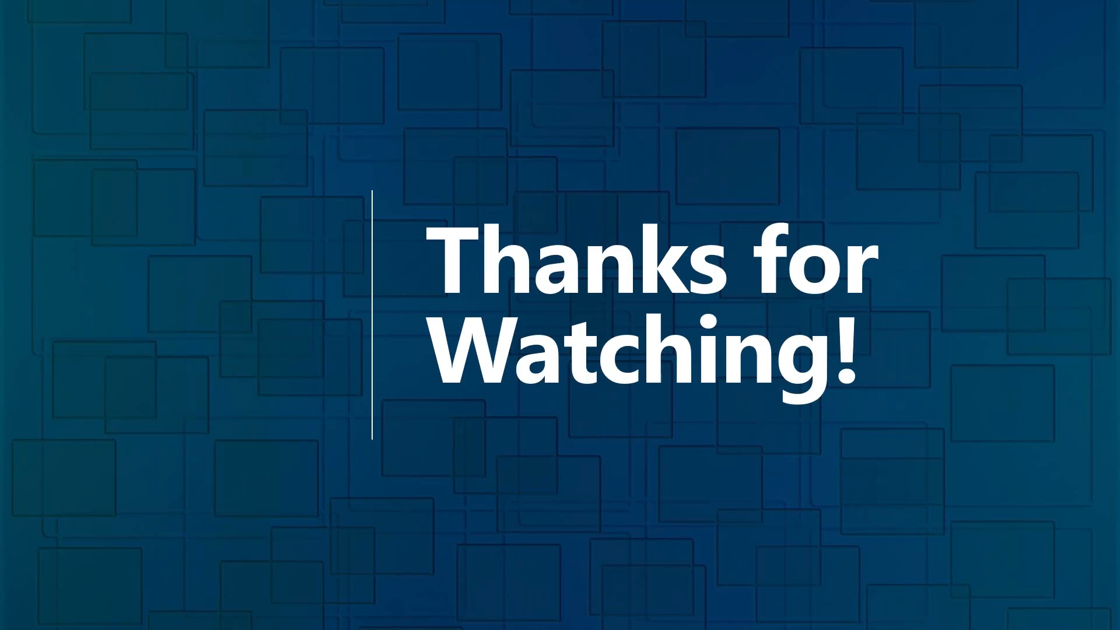